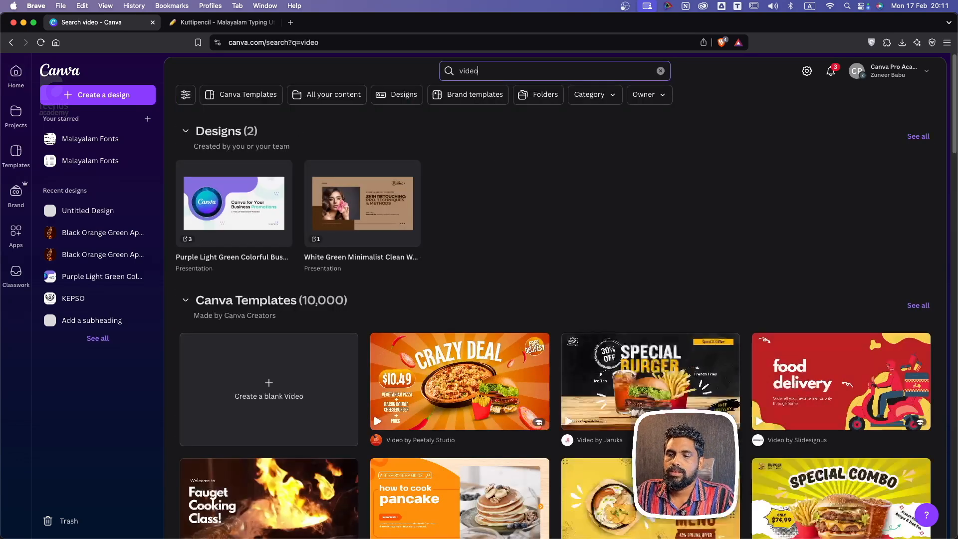
Browse the 'video' search results and create a blank Video design.
{"action": "scroll", "coordinate": [562, 345], "scroll_direction": "down", "scroll_amount": 5}
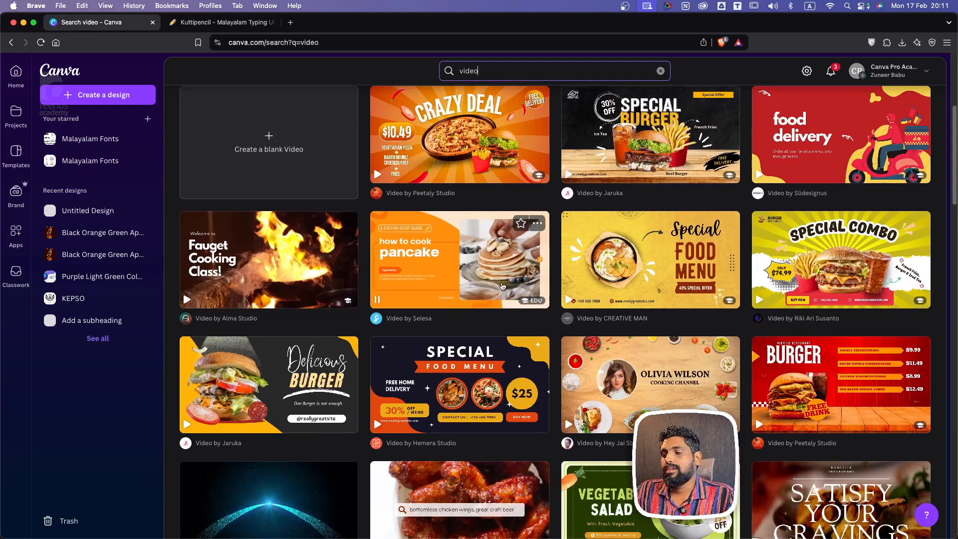
{"action": "scroll", "coordinate": [348, 284], "scroll_direction": "down", "scroll_amount": 4}
{"action": "scroll", "coordinate": [348, 285], "scroll_direction": "up", "scroll_amount": 10}
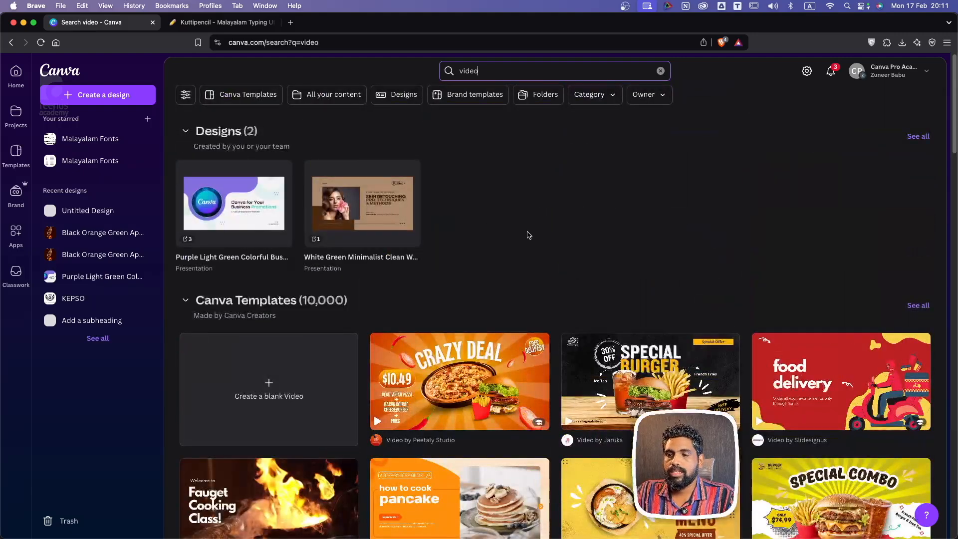
{"action": "scroll", "coordinate": [327, 350], "scroll_direction": "down", "scroll_amount": 1}
{"action": "scroll", "coordinate": [327, 350], "scroll_direction": "down", "scroll_amount": 3}
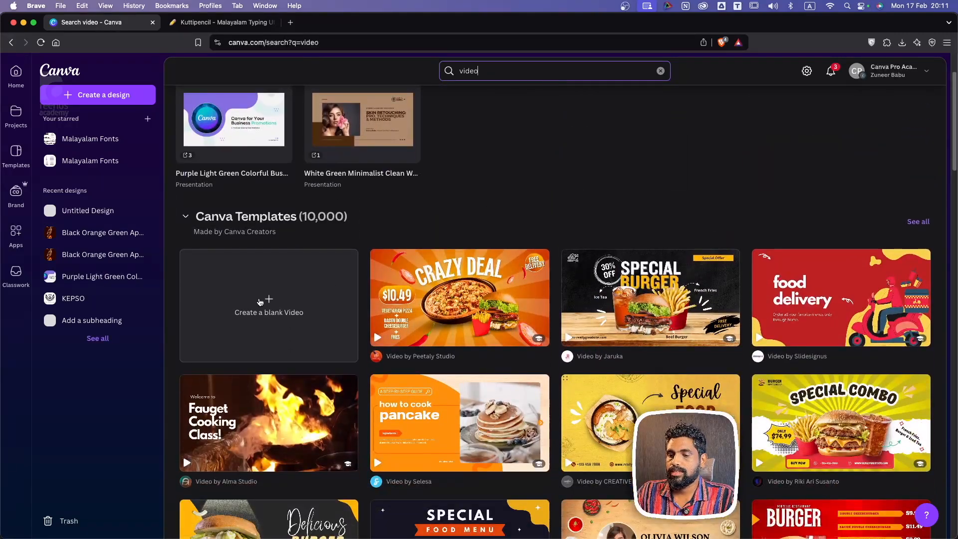
{"action": "left_click", "coordinate": [275, 300]}
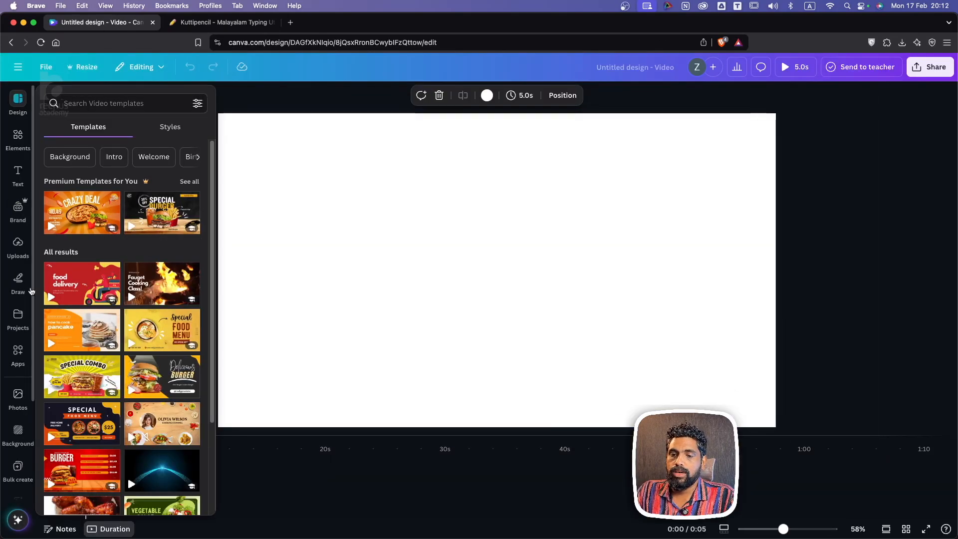
Add the uploaded 2:00 video and resize it to fill the 1920×1080 page.
{"action": "left_click", "coordinate": [21, 248]}
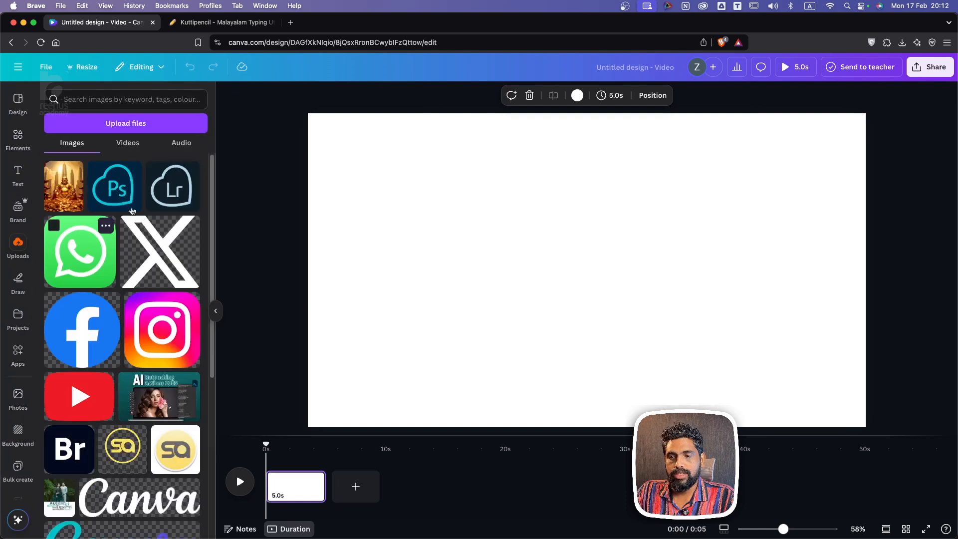
{"action": "left_click", "coordinate": [127, 144]}
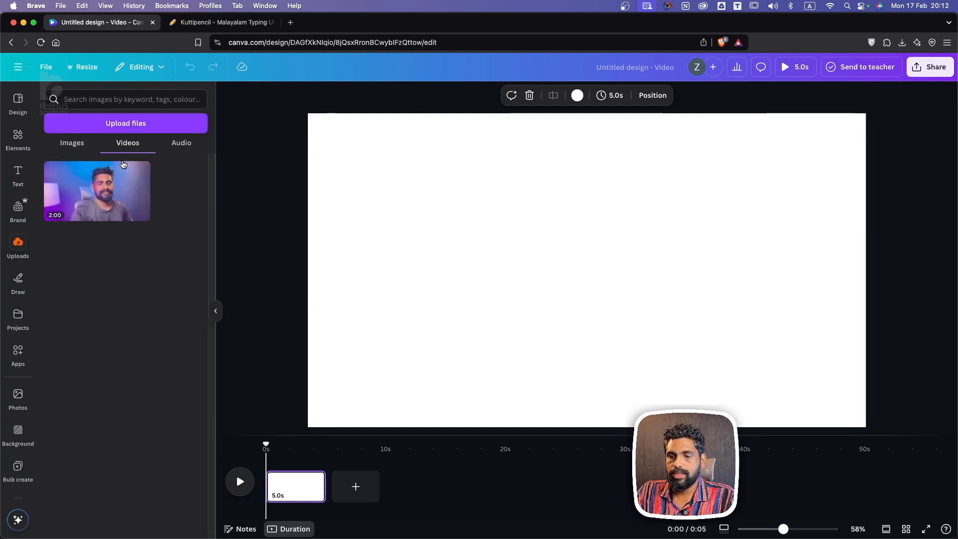
{"action": "left_click", "coordinate": [106, 204]}
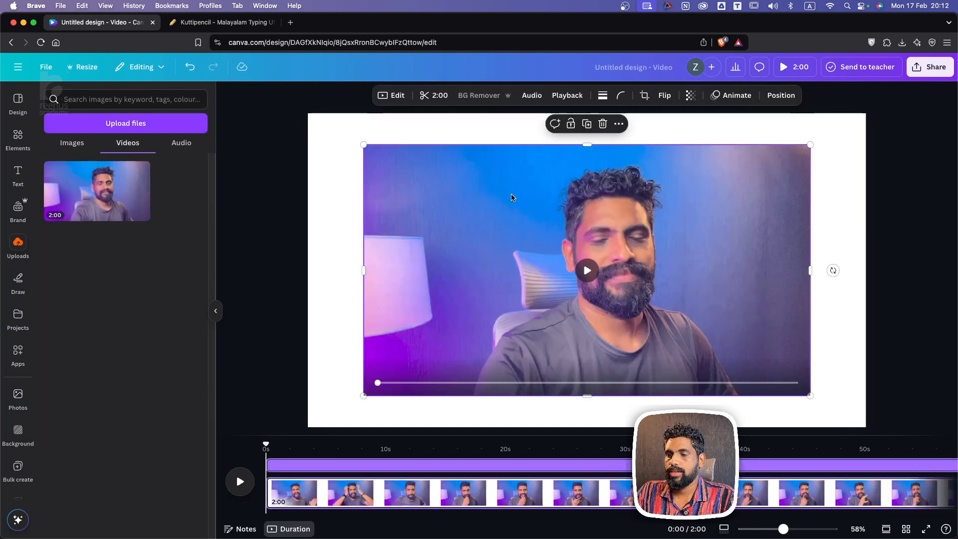
{"action": "left_click_drag", "start_coordinate": [476, 172], "coordinate": [455, 158]}
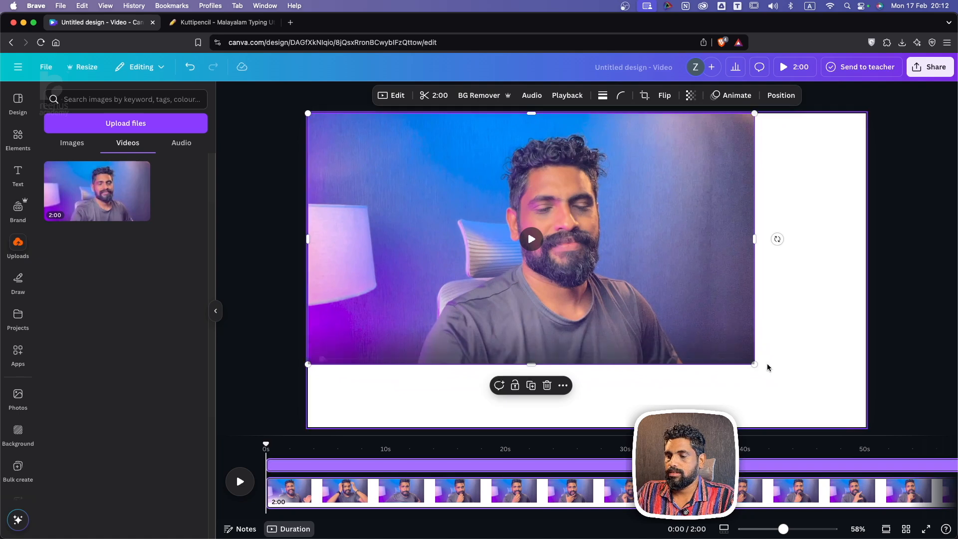
{"action": "left_click_drag", "start_coordinate": [756, 364], "coordinate": [869, 418]}
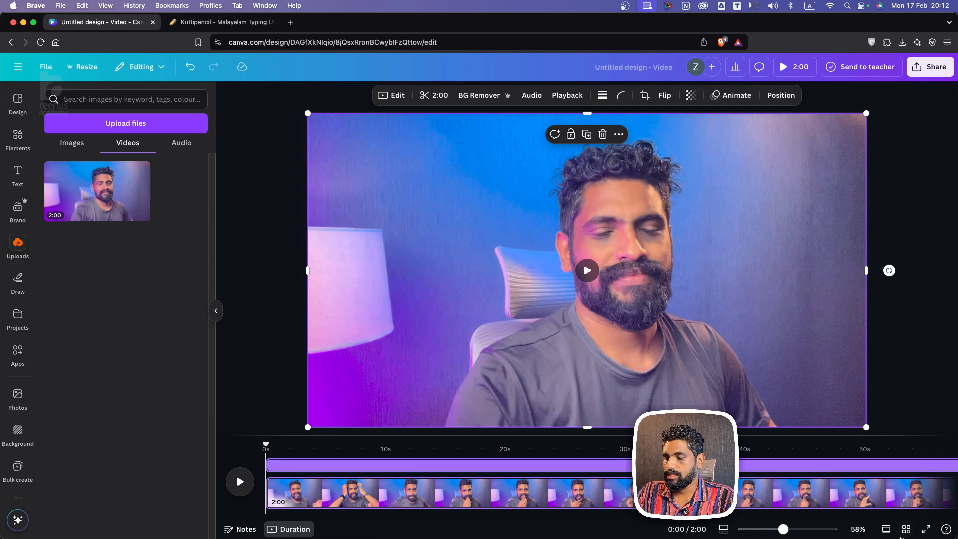
Restore the filmstrip timeline and move the playhead to about 28 seconds.
{"action": "left_click", "coordinate": [885, 530]}
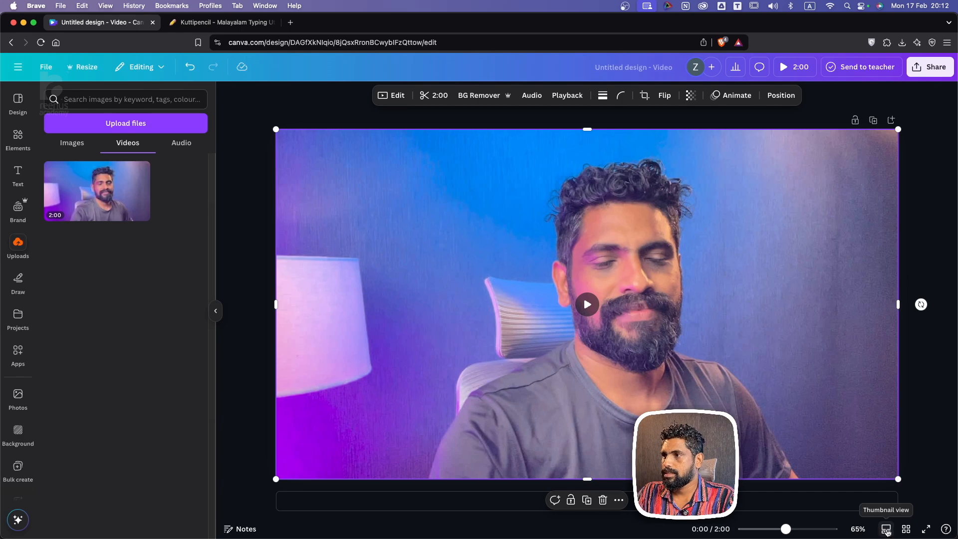
{"action": "left_click", "coordinate": [885, 529]}
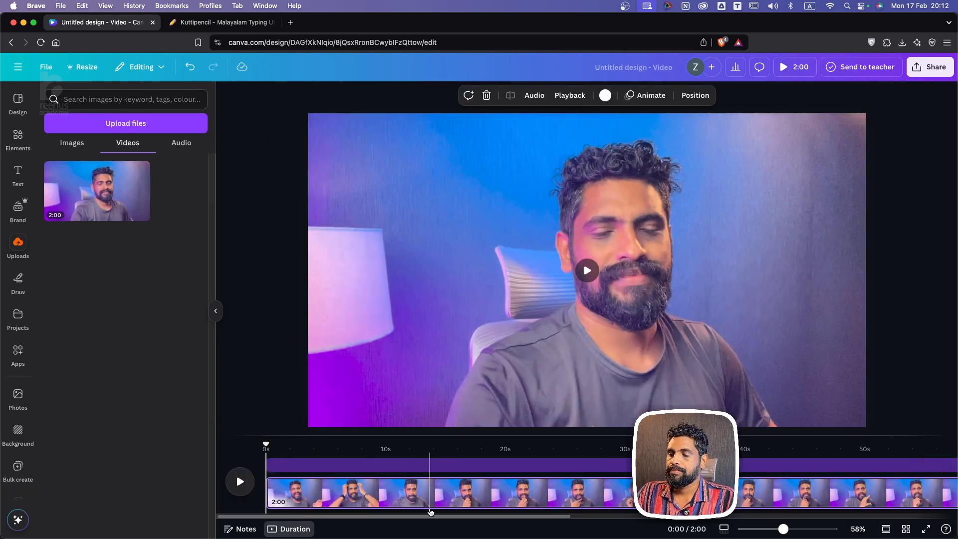
{"action": "left_click_drag", "start_coordinate": [266, 444], "coordinate": [603, 471]}
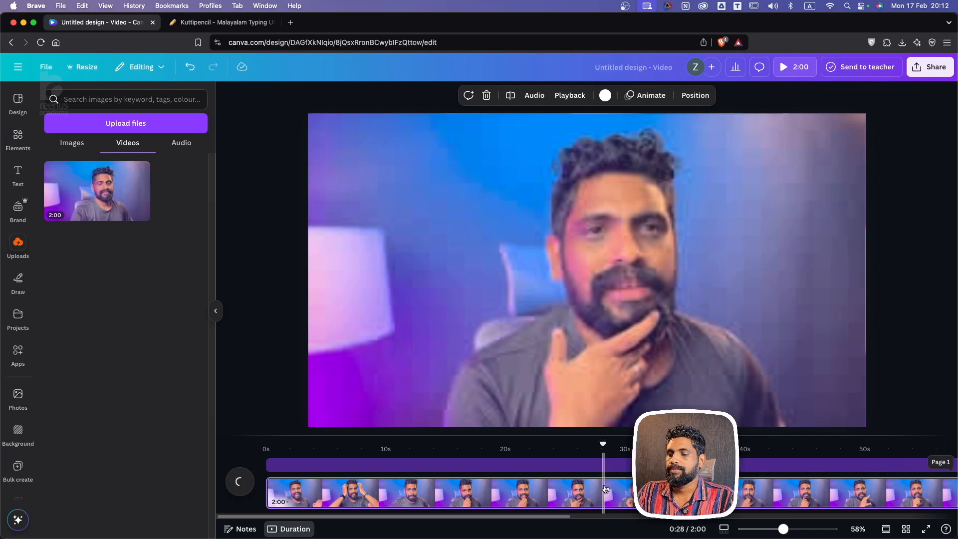
Split the clip at the playhead and delete the first 28.1s part, leaving 1:31.
{"action": "right_click", "coordinate": [602, 487]}
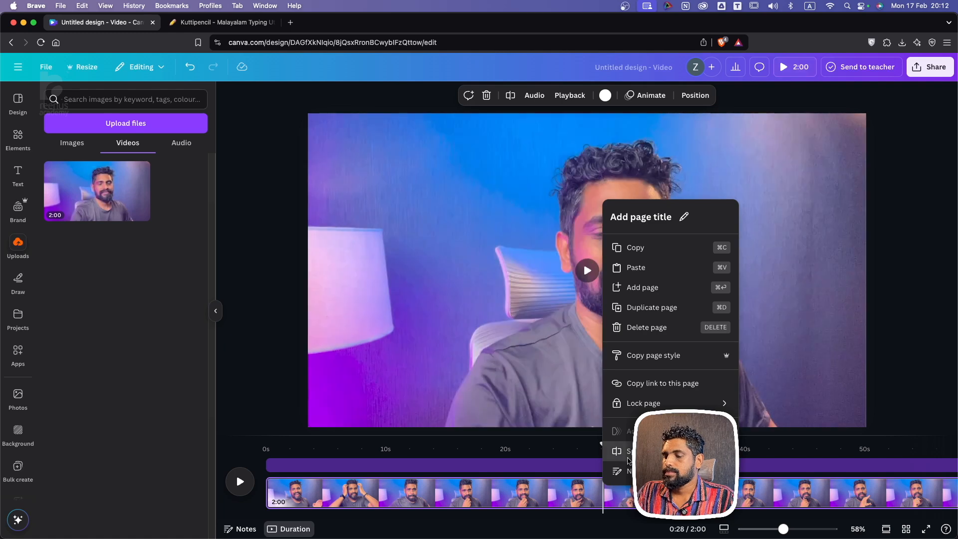
{"action": "left_click", "coordinate": [629, 451]}
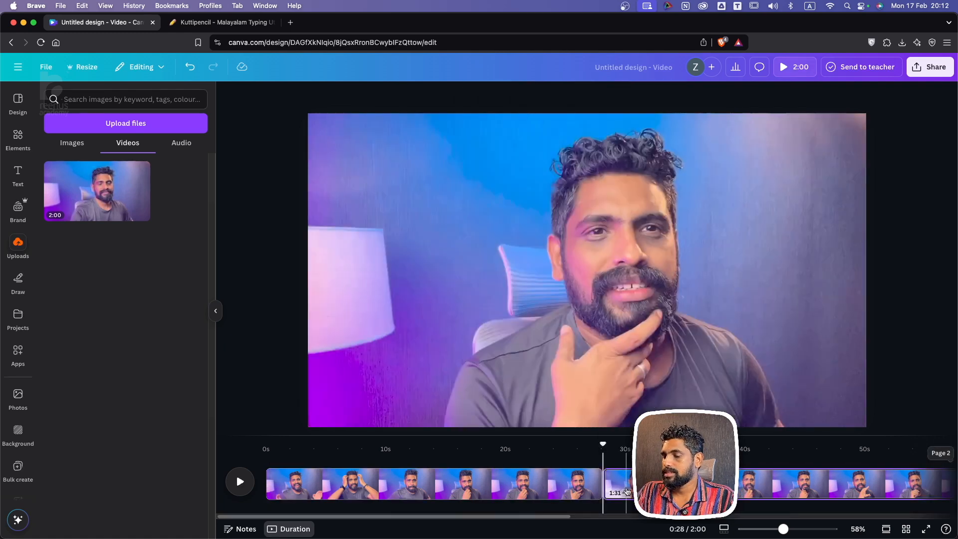
{"action": "left_click", "coordinate": [487, 486]}
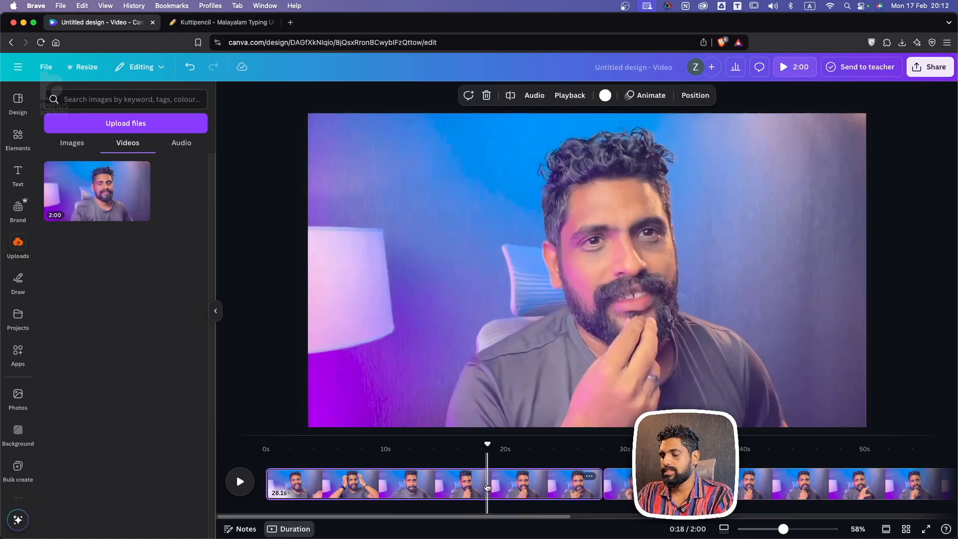
{"action": "key", "text": "Delete"}
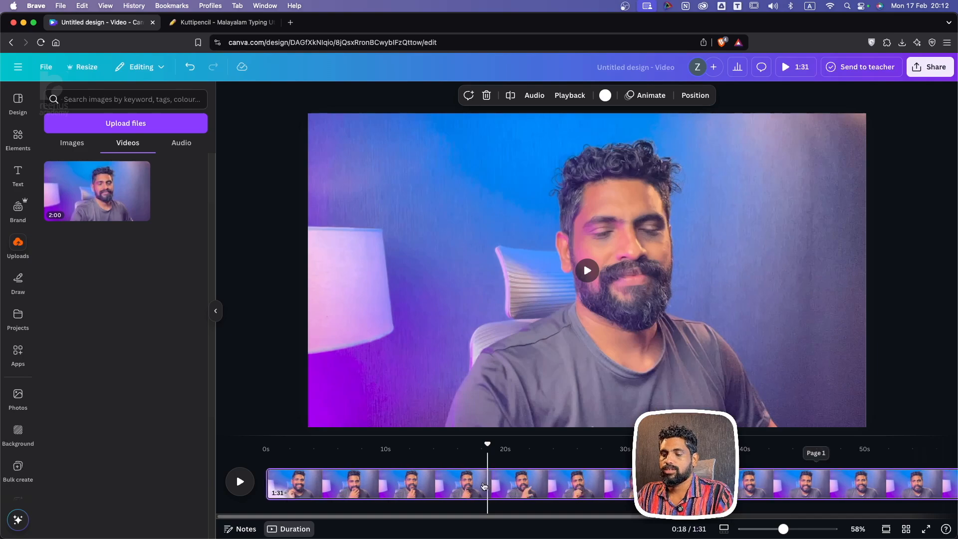
{"action": "left_click_drag", "start_coordinate": [492, 454], "coordinate": [558, 489]}
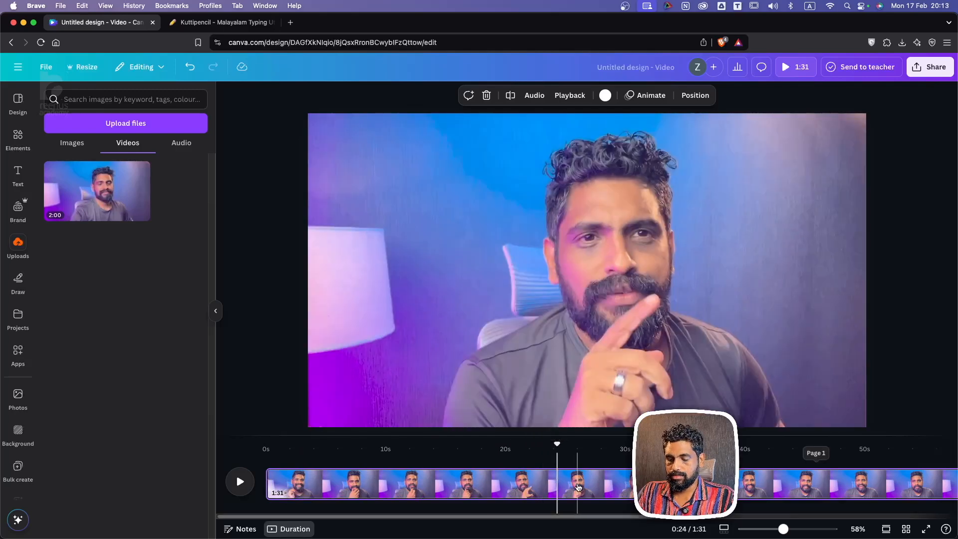
Split the clip at 0:24 and delete the 47.0s middle section.
{"action": "key", "text": "s"}
{"action": "left_click_drag", "start_coordinate": [558, 444], "coordinate": [851, 457]}
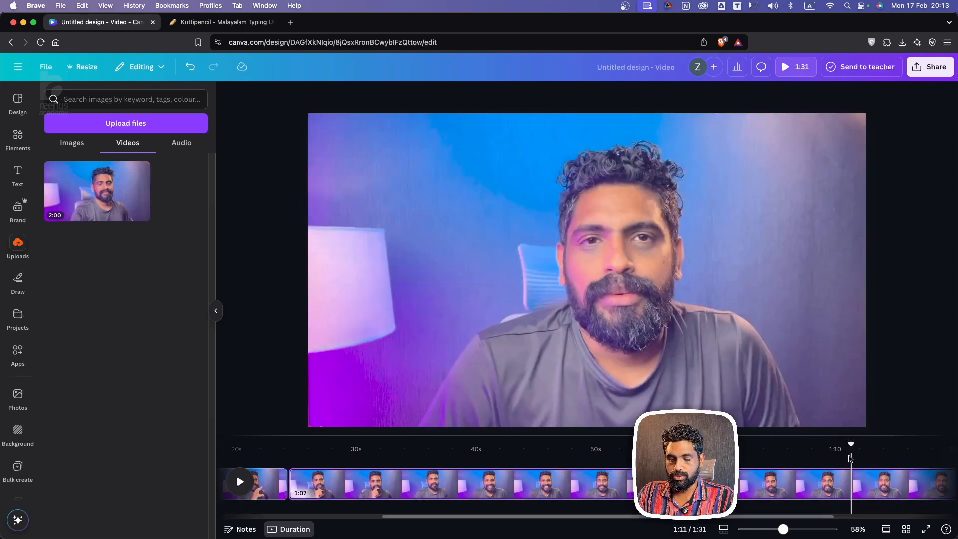
{"action": "left_click", "coordinate": [612, 490]}
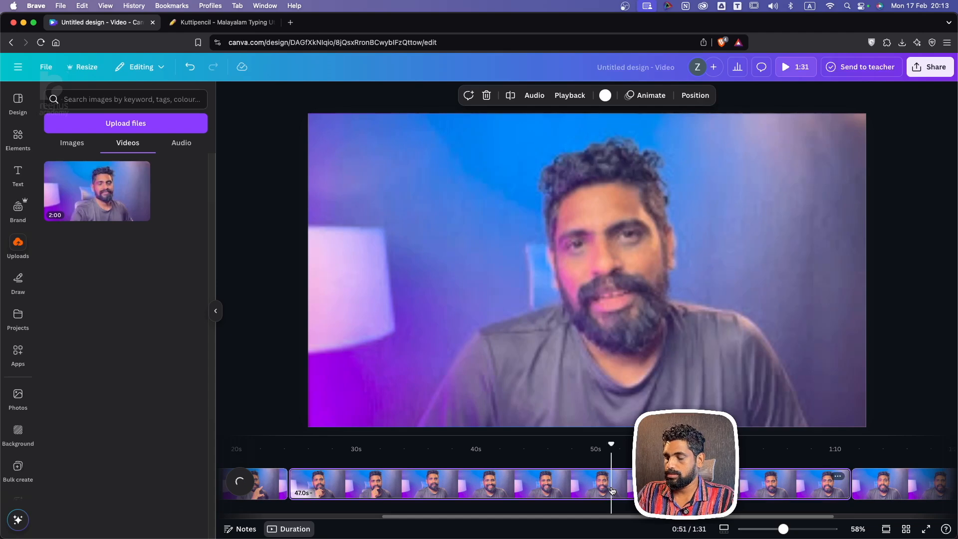
{"action": "key", "text": "Delete"}
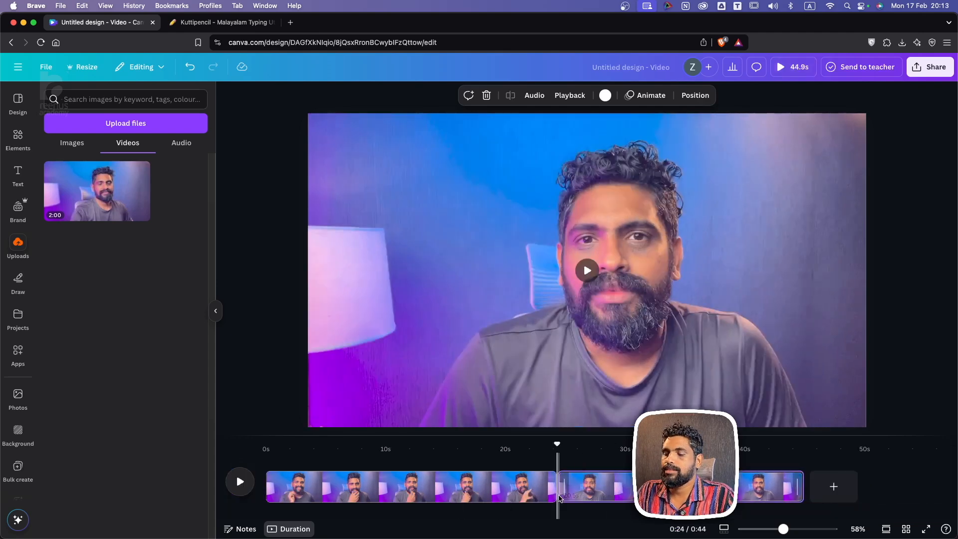
{"action": "mouse_move", "coordinate": [557, 488]}
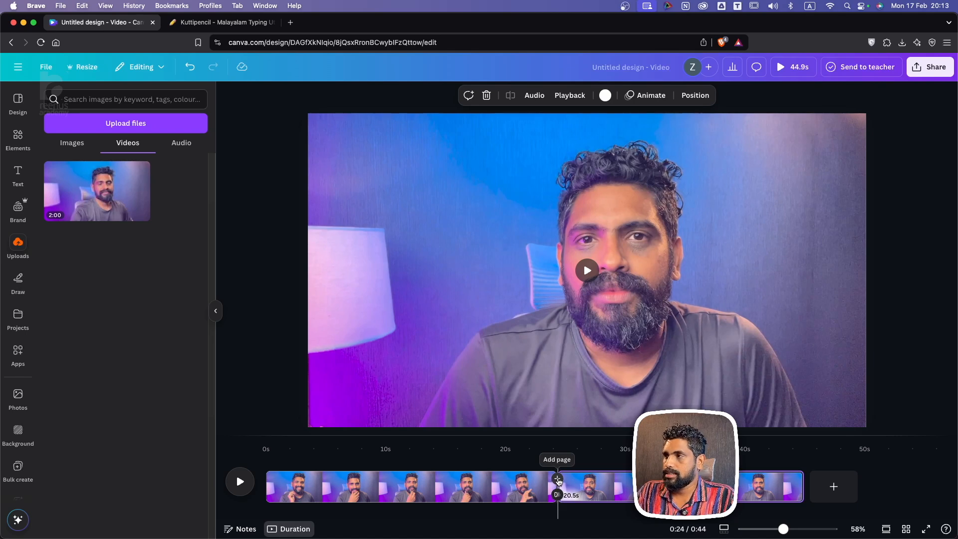
Apply a Colour Wipe transition between the two clips and preview the join.
{"action": "left_click", "coordinate": [557, 494]}
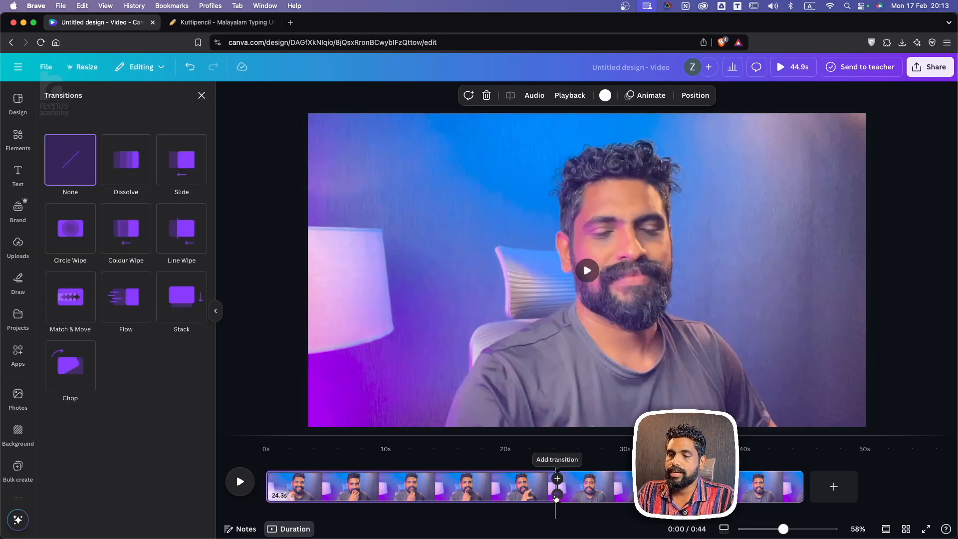
{"action": "left_click", "coordinate": [118, 229]}
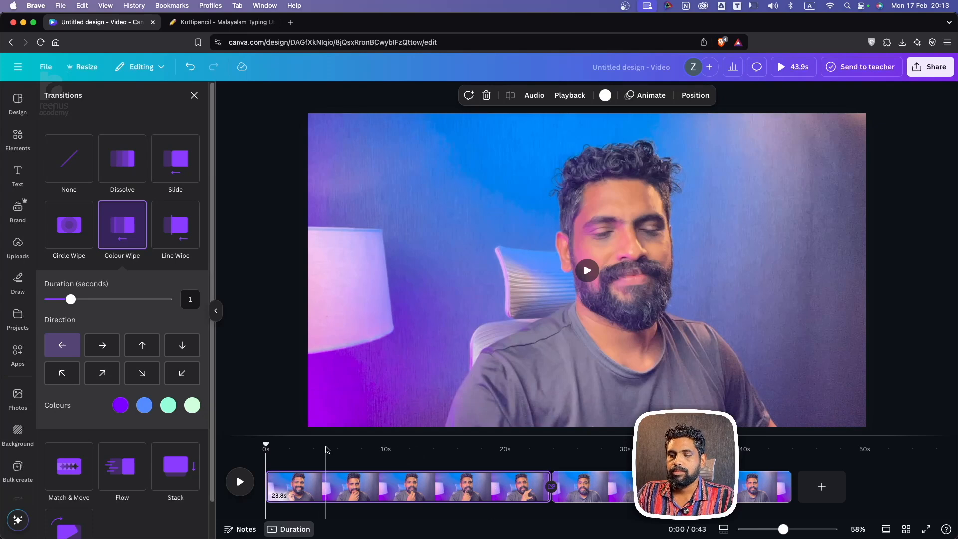
{"action": "left_click_drag", "start_coordinate": [268, 446], "coordinate": [540, 476]}
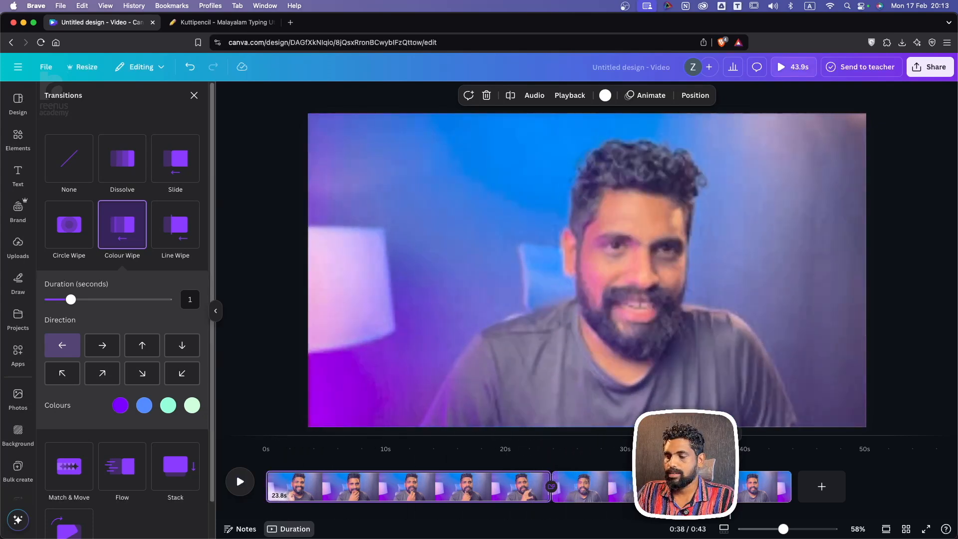
{"action": "left_click_drag", "start_coordinate": [730, 486], "coordinate": [507, 511]}
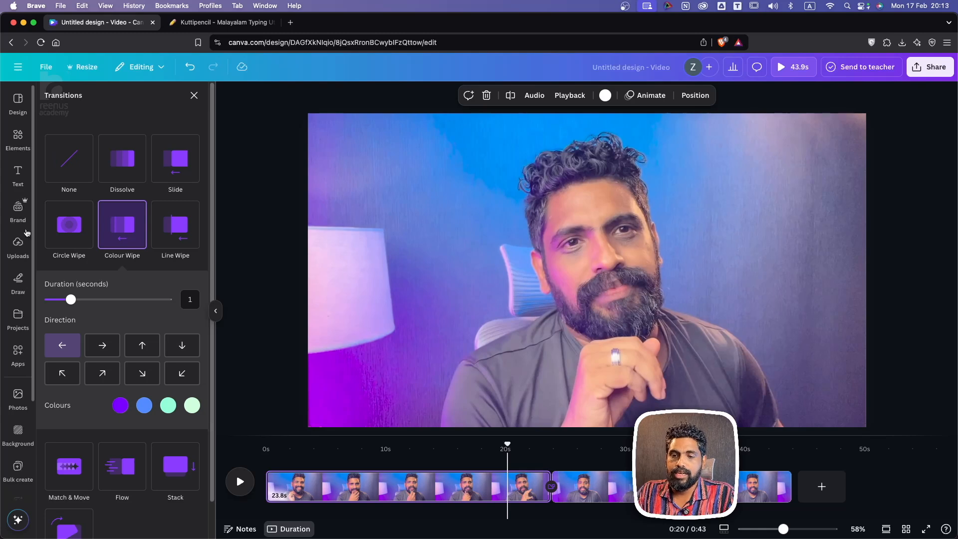
{"action": "left_click", "coordinate": [20, 248]}
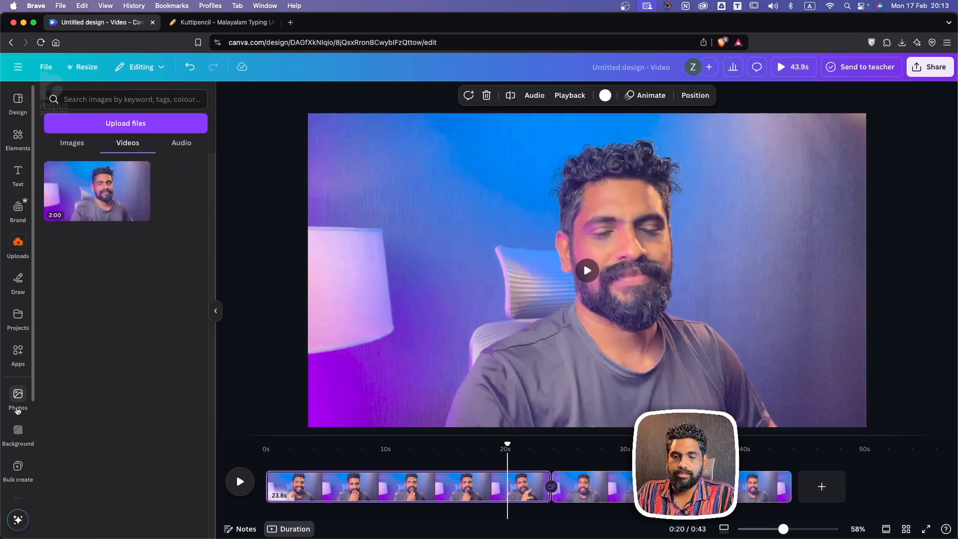
Search Elements for 'canva logo' and show all Graphics results.
{"action": "left_click", "coordinate": [13, 141]}
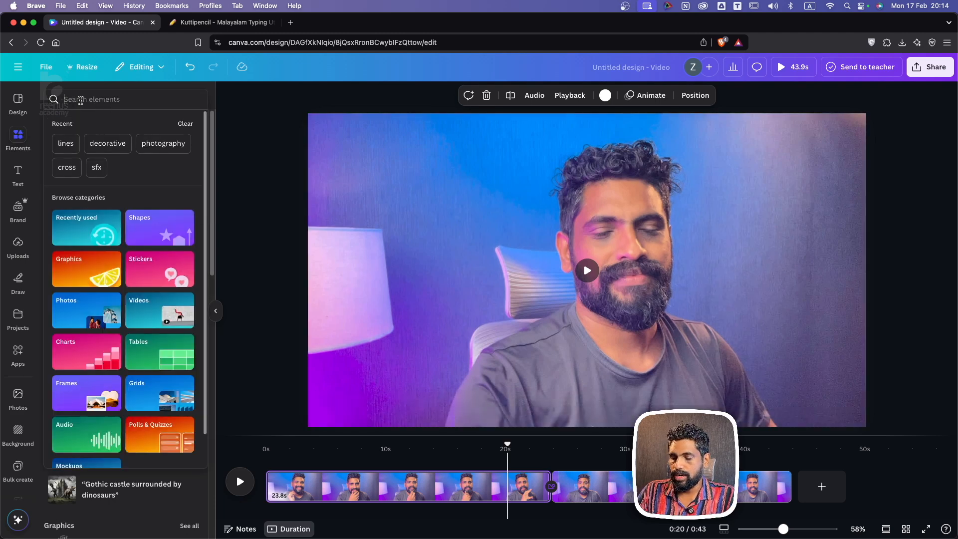
{"action": "left_click", "coordinate": [81, 99]}
{"action": "type", "text": "logo"}
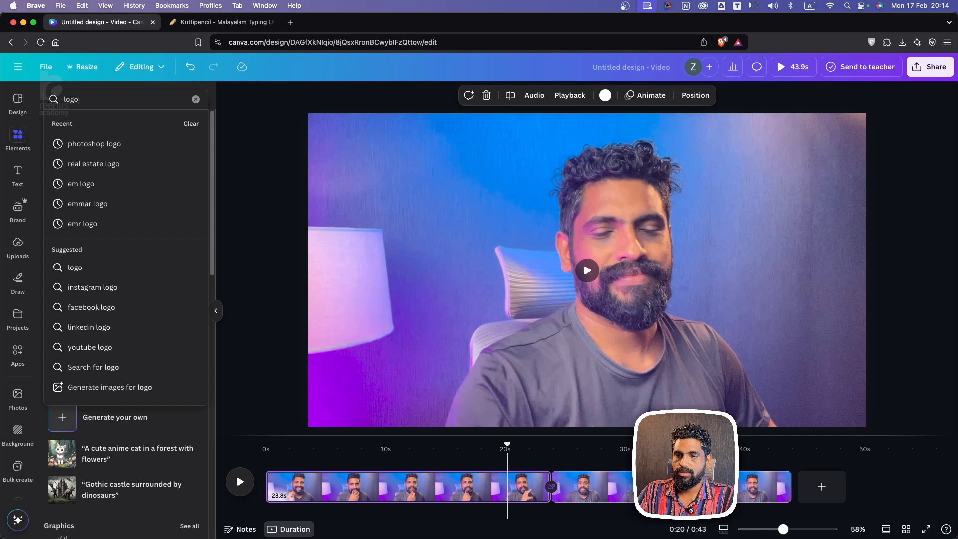
{"action": "key", "text": "BackSpace"}
{"action": "key", "text": "BackSpace"}
{"action": "key", "text": "BackSpace"}
{"action": "type", "text": "canva log"}
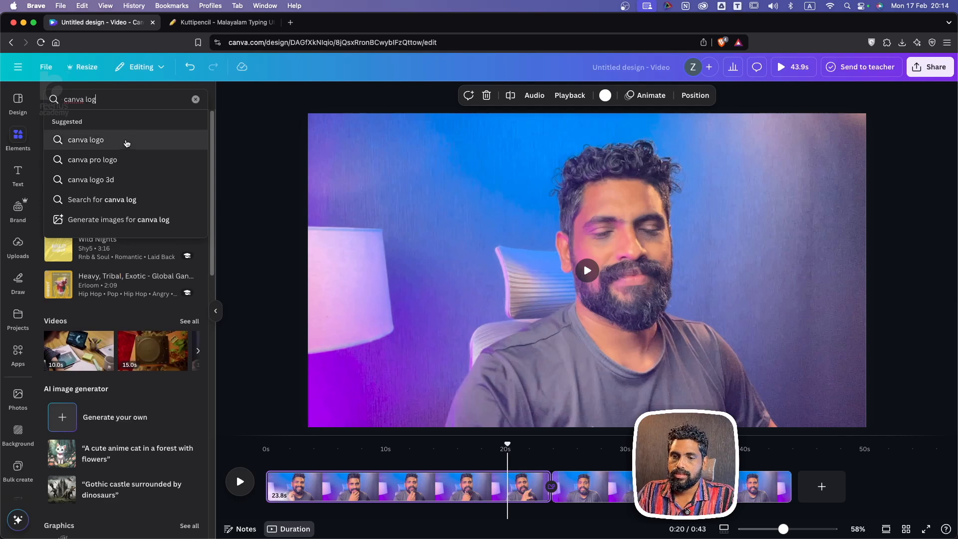
{"action": "left_click", "coordinate": [127, 141]}
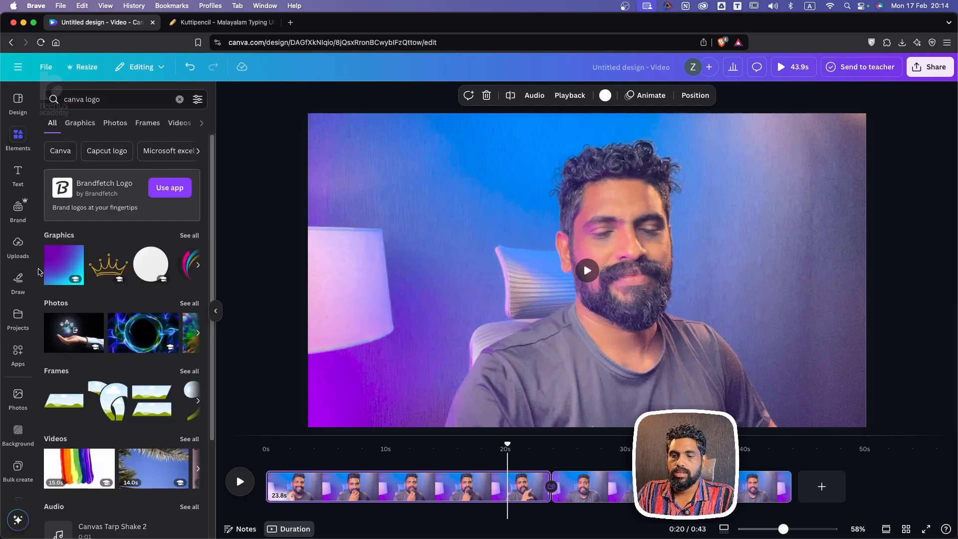
{"action": "left_click", "coordinate": [190, 235]}
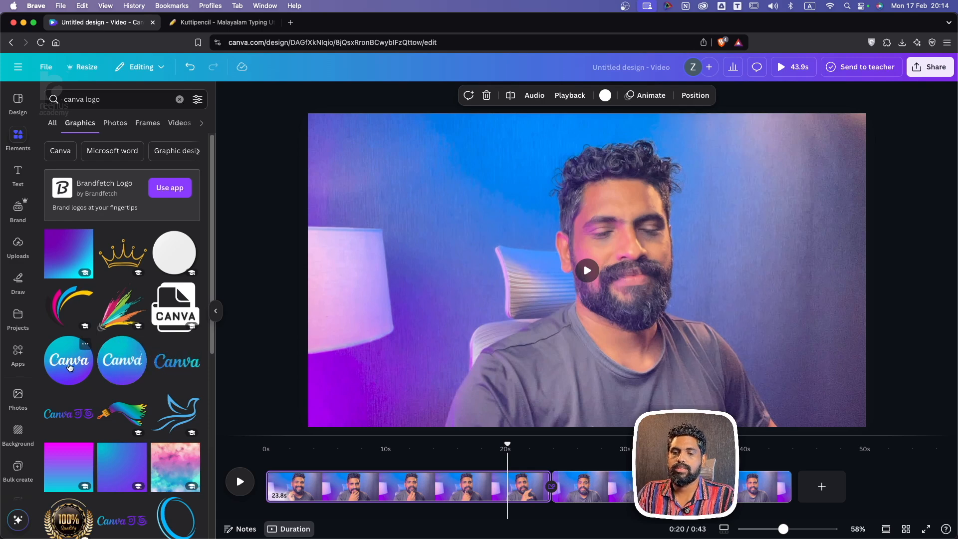
Add the Canva circle logo small in the top-left, appearing from about 13 seconds.
{"action": "left_click_drag", "start_coordinate": [122, 366], "coordinate": [464, 220]}
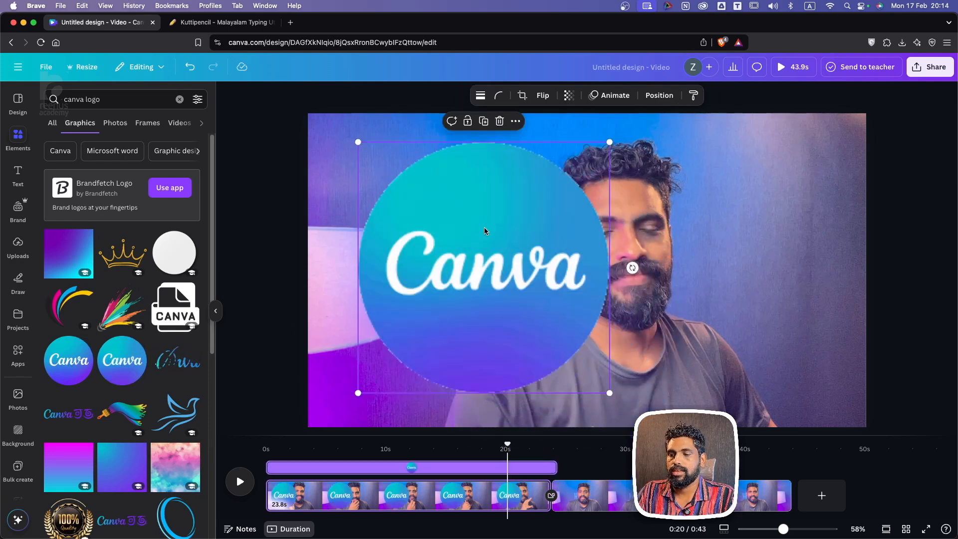
{"action": "left_click_drag", "start_coordinate": [609, 392], "coordinate": [378, 201]}
{"action": "left_click_drag", "start_coordinate": [382, 162], "coordinate": [375, 161]}
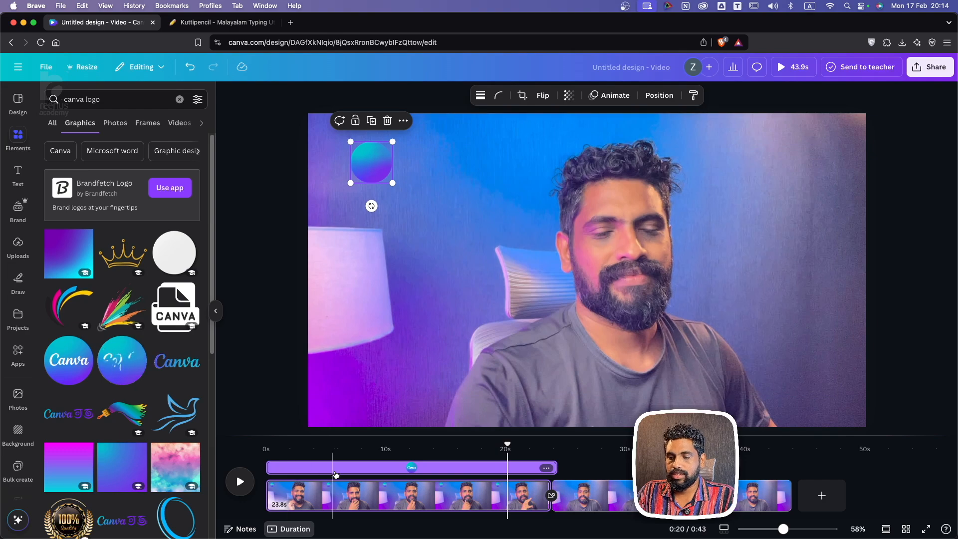
{"action": "left_click", "coordinate": [315, 470]}
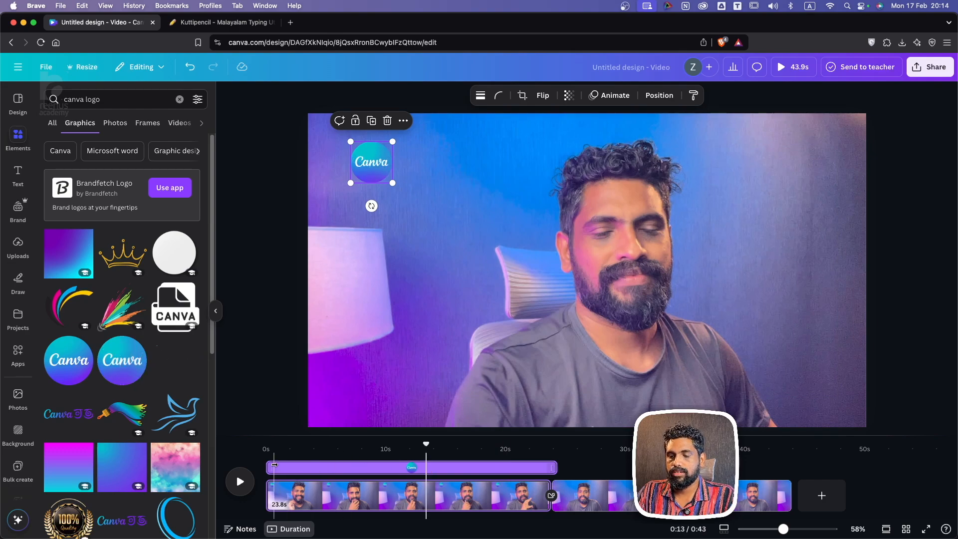
{"action": "left_click_drag", "start_coordinate": [273, 467], "coordinate": [420, 447]}
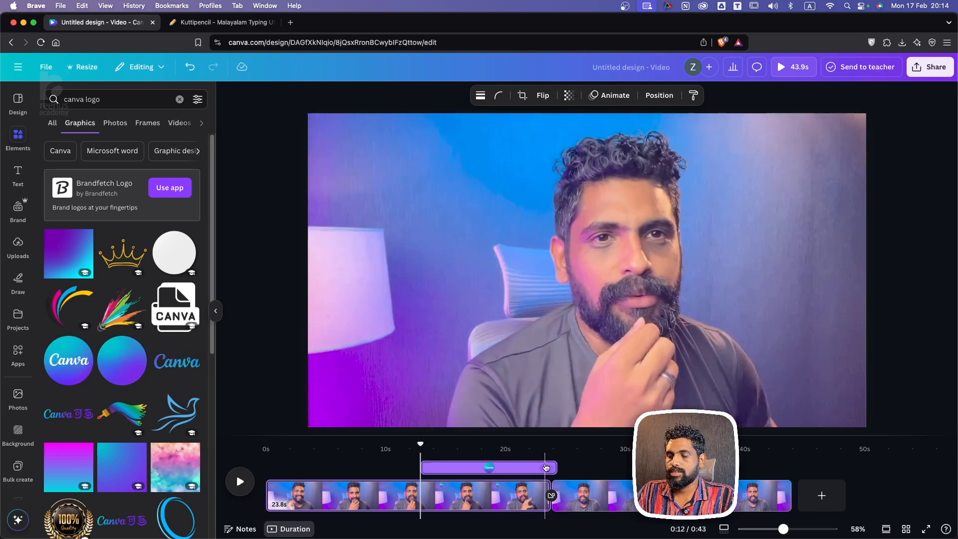
{"action": "left_click", "coordinate": [553, 465]}
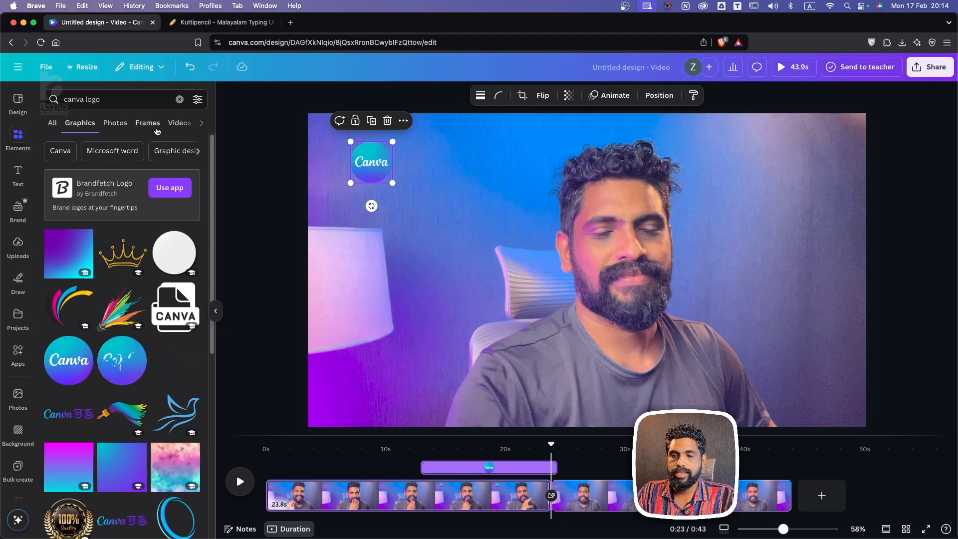
Add the Canva 'beat' demo video and shrink it into a lower-left inset.
{"action": "left_click", "coordinate": [178, 123]}
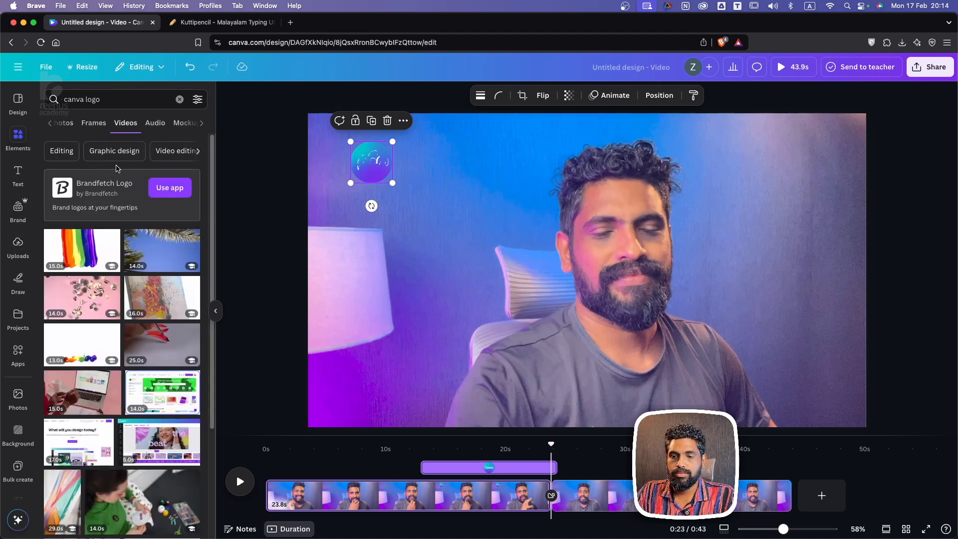
{"action": "scroll", "coordinate": [170, 344], "scroll_direction": "down", "scroll_amount": 5}
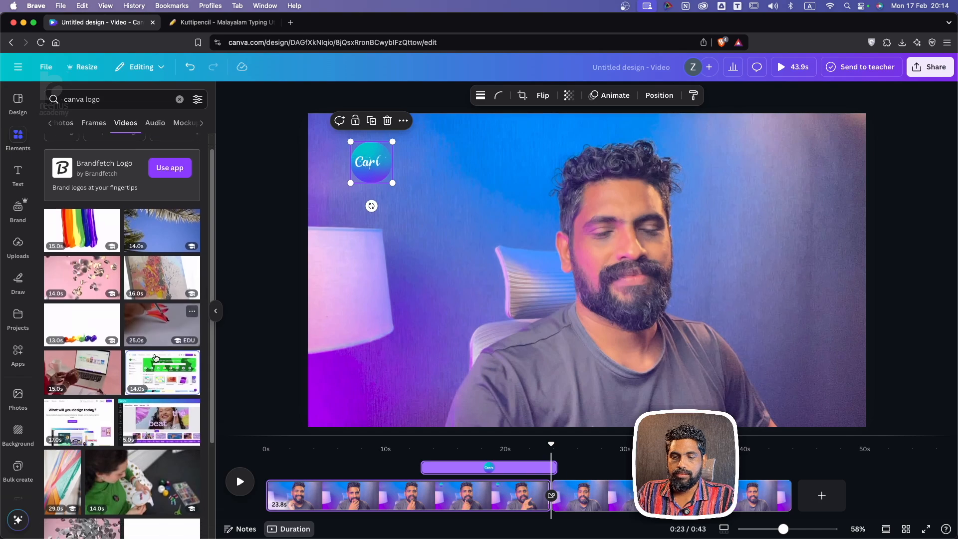
{"action": "left_click", "coordinate": [167, 231]}
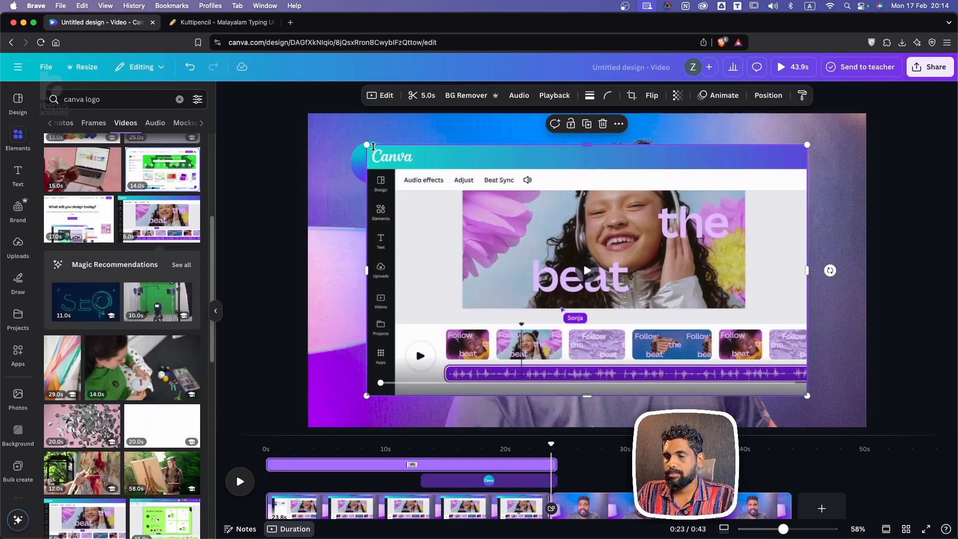
{"action": "left_click_drag", "start_coordinate": [367, 145], "coordinate": [586, 270]}
{"action": "left_click_drag", "start_coordinate": [725, 297], "coordinate": [474, 293]}
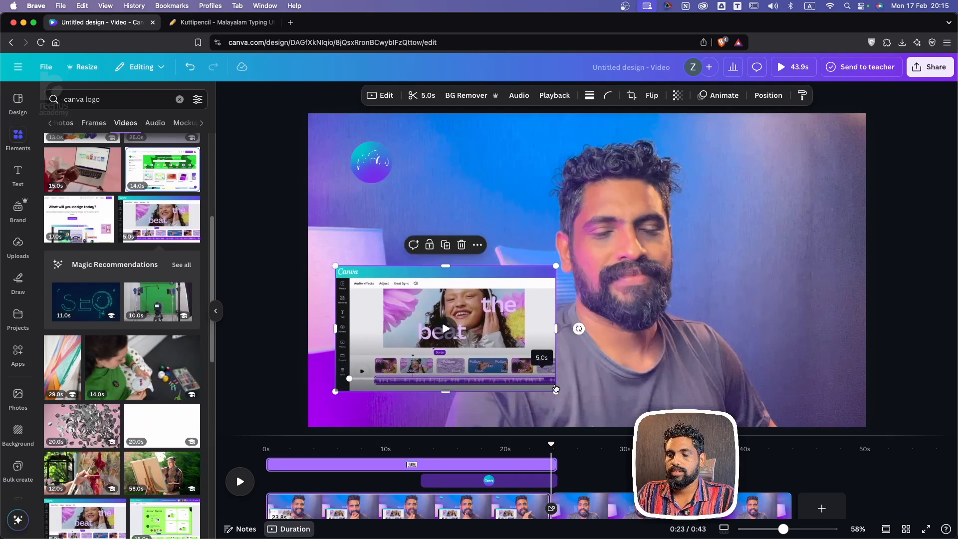
{"action": "left_click_drag", "start_coordinate": [557, 390], "coordinate": [524, 367]}
{"action": "left_click_drag", "start_coordinate": [445, 321], "coordinate": [453, 352]}
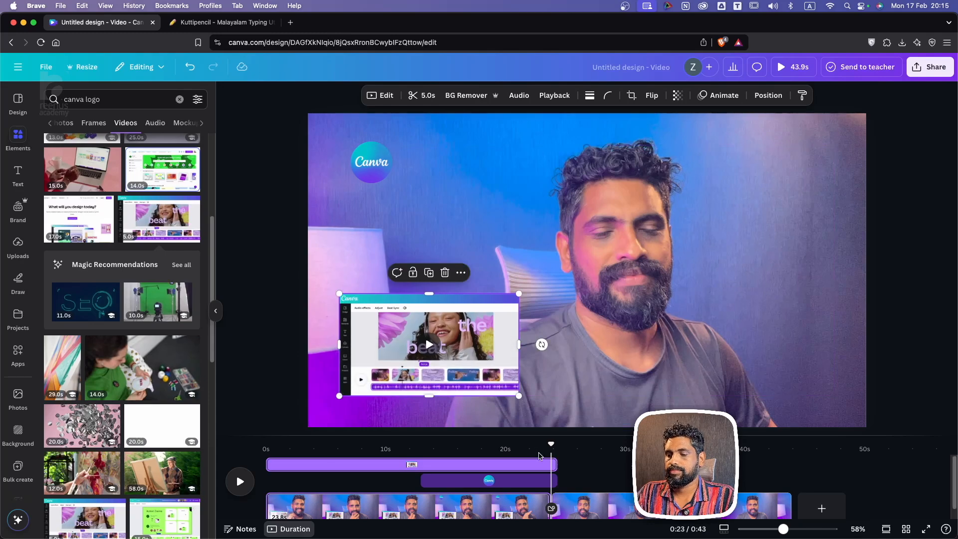
Preview the video around 14, 17 and 25 seconds.
{"action": "left_click_drag", "start_coordinate": [550, 448], "coordinate": [410, 448]}
{"action": "left_click_drag", "start_coordinate": [263, 442], "coordinate": [480, 443]}
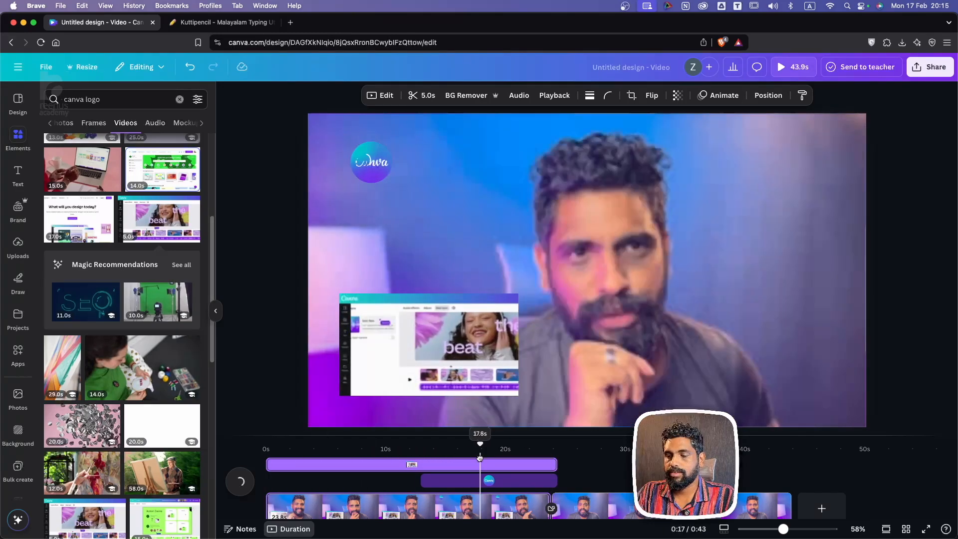
{"action": "left_click", "coordinate": [566, 461]}
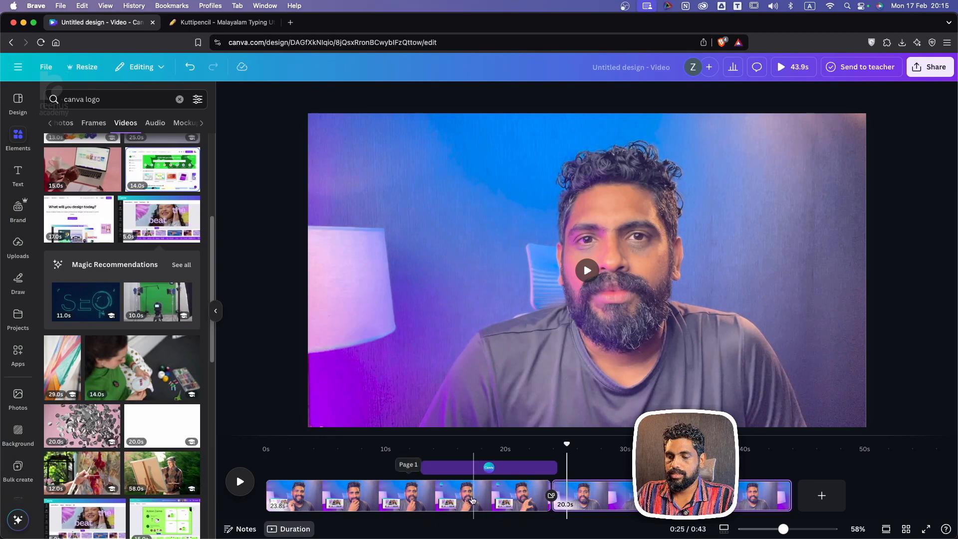
Move the demo inset to the lower-right corner and shrink it to 523 by 298.
{"action": "left_click", "coordinate": [471, 486]}
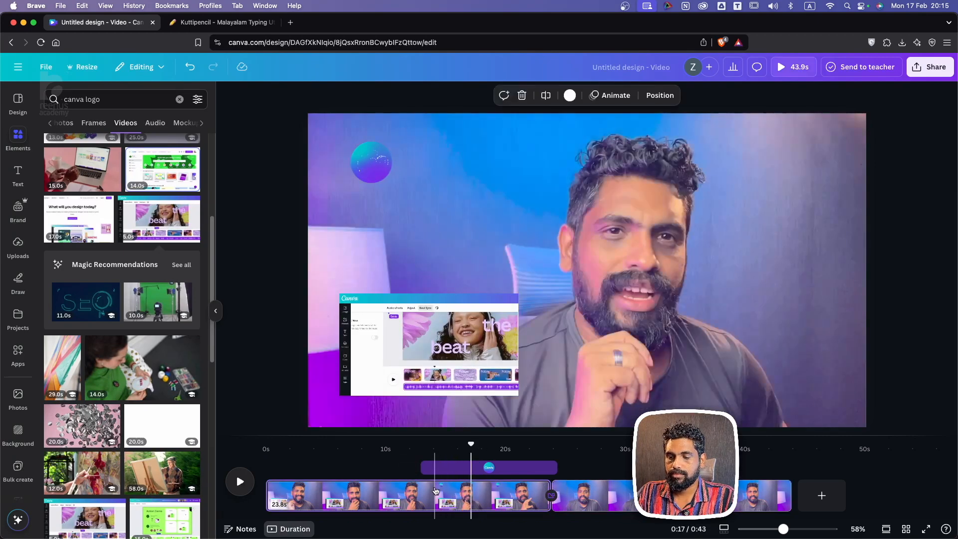
{"action": "left_click", "coordinate": [433, 490]}
{"action": "left_click", "coordinate": [432, 329]}
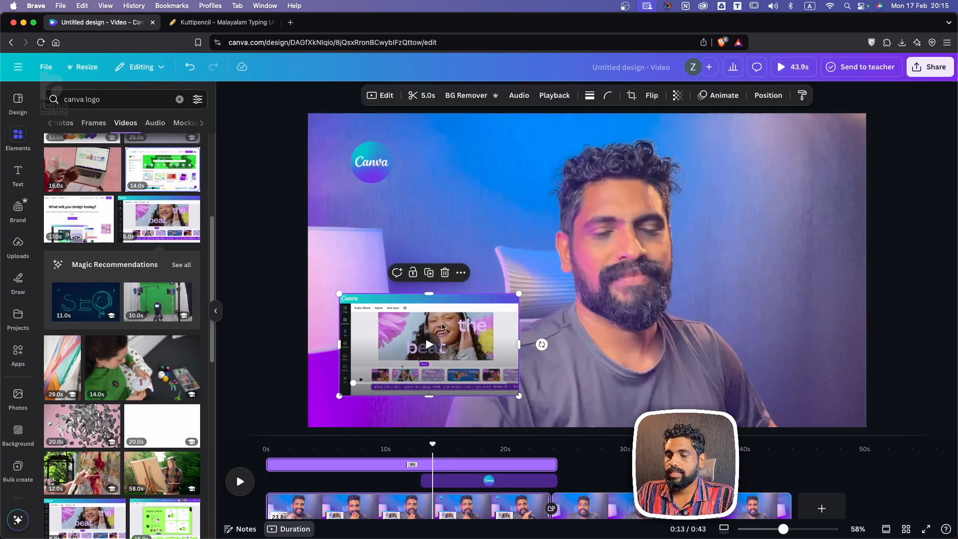
{"action": "left_click_drag", "start_coordinate": [446, 325], "coordinate": [782, 337]}
{"action": "scroll", "coordinate": [447, 464], "scroll_direction": "down", "scroll_amount": 1}
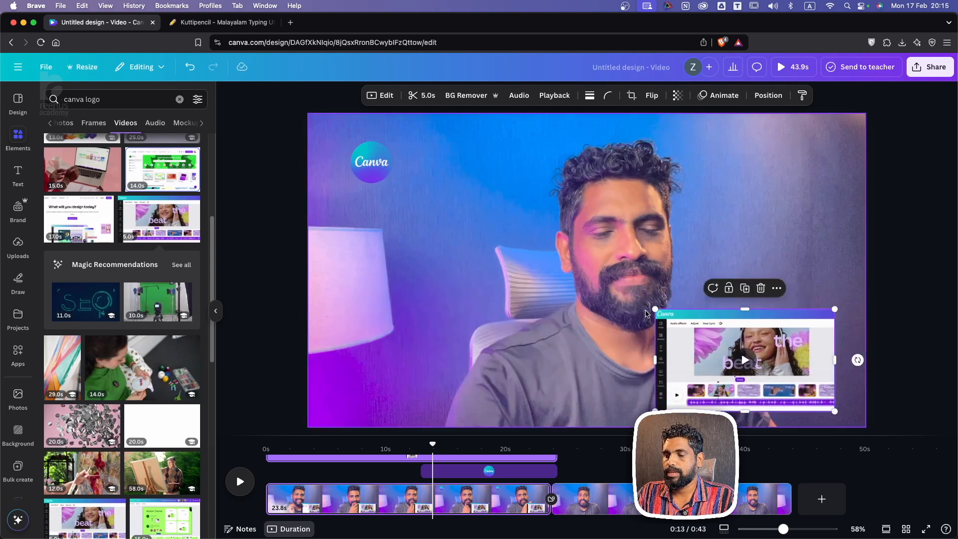
{"action": "left_click_drag", "start_coordinate": [655, 309], "coordinate": [682, 322]}
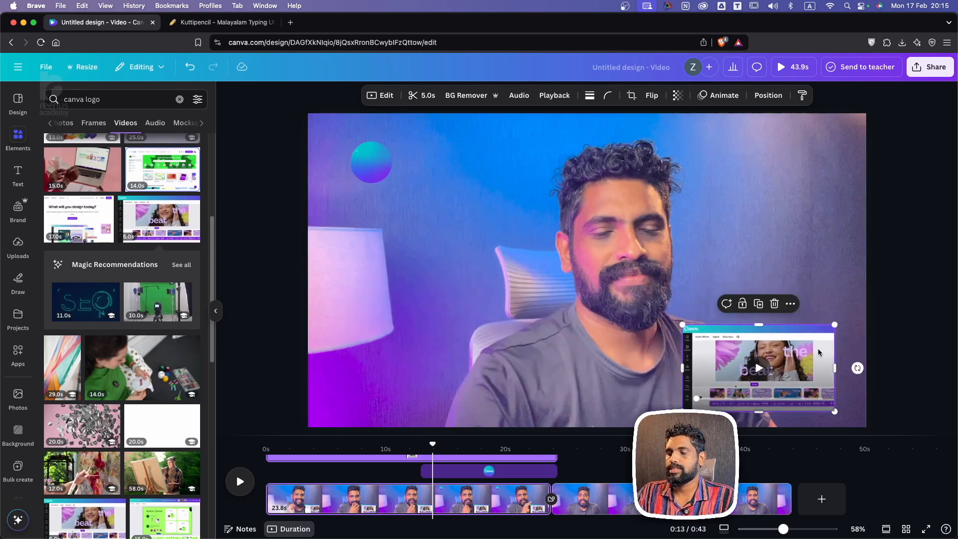
{"action": "left_click_drag", "start_coordinate": [804, 346], "coordinate": [805, 334]}
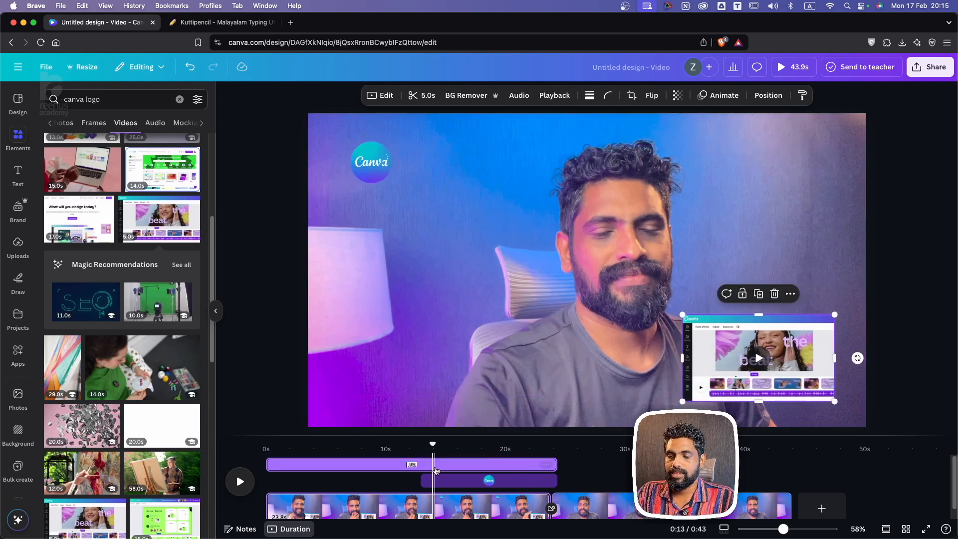
Trim the inset demo video's clip so it starts around 15 seconds, ending with the logo.
{"action": "left_click", "coordinate": [562, 462]}
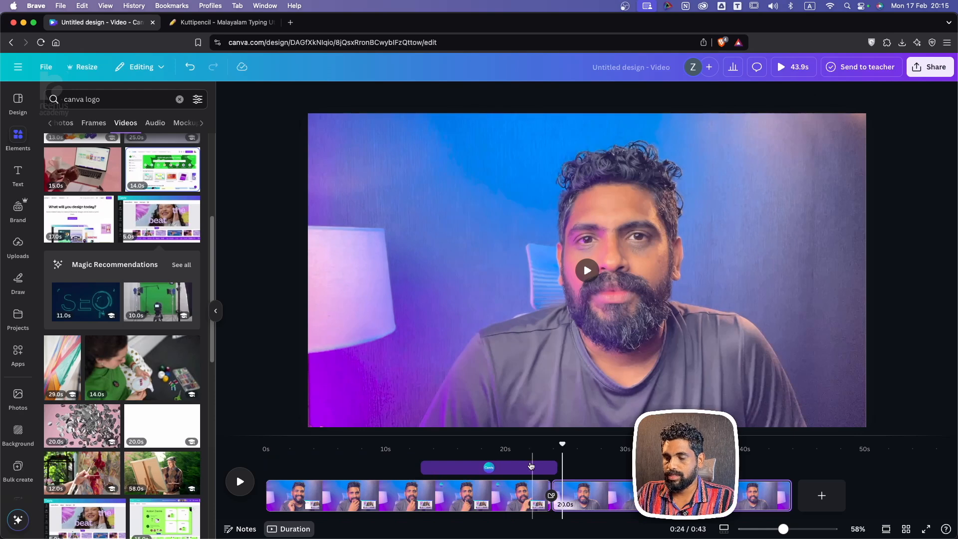
{"action": "left_click", "coordinate": [500, 489]}
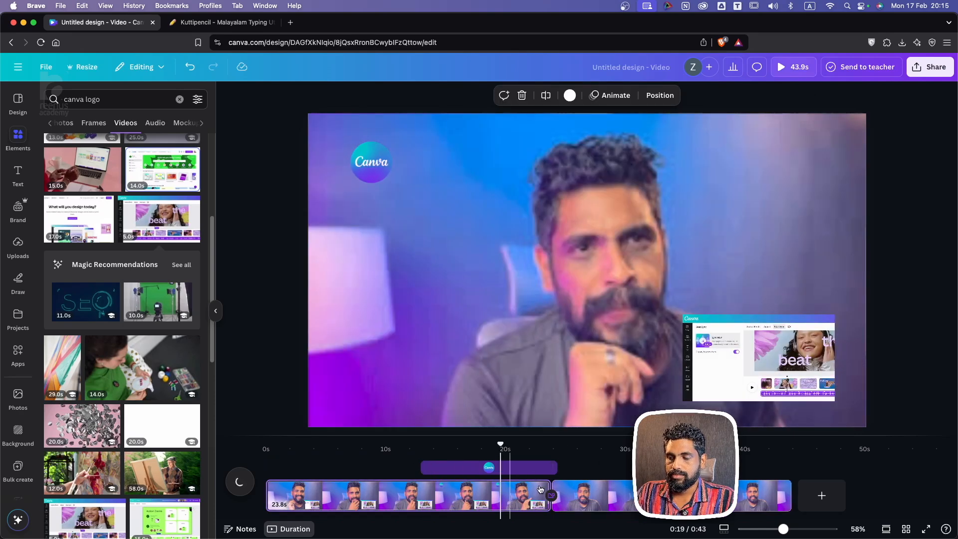
{"action": "left_click", "coordinate": [429, 465]}
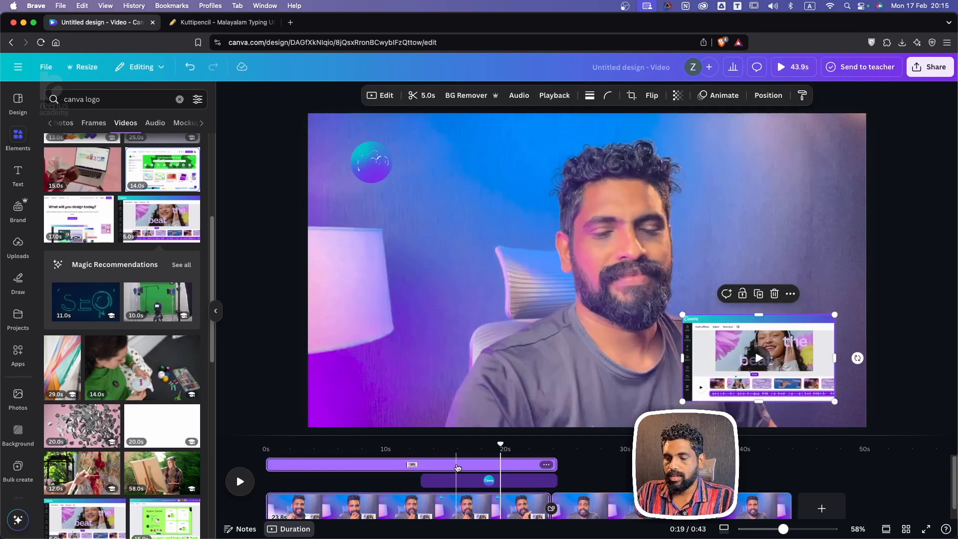
{"action": "left_click_drag", "start_coordinate": [266, 464], "coordinate": [404, 464]}
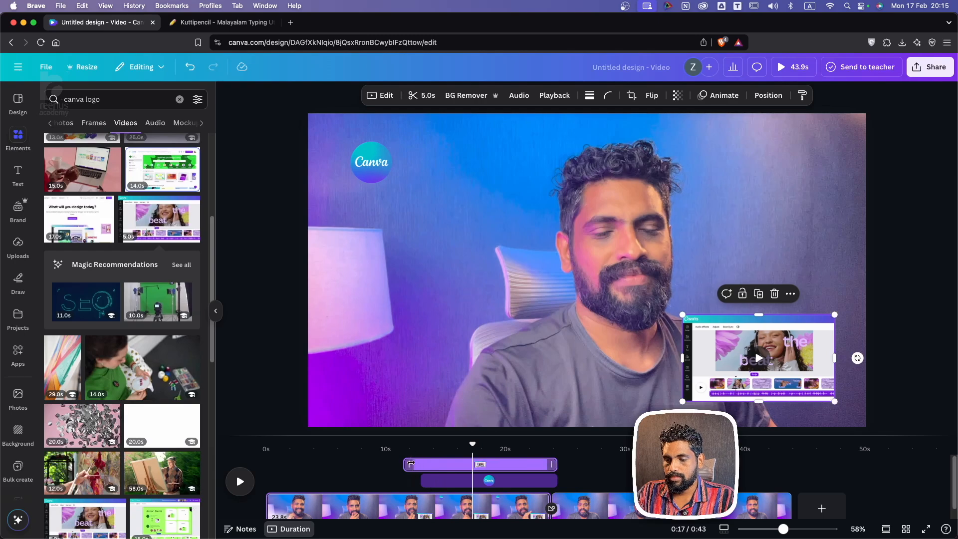
{"action": "left_click_drag", "start_coordinate": [408, 464], "coordinate": [441, 434]}
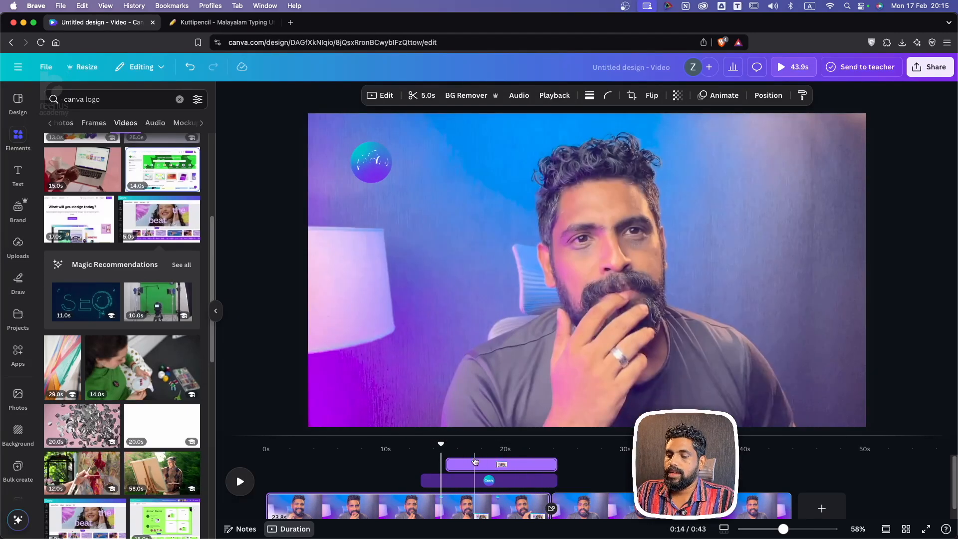
{"action": "left_click", "coordinate": [475, 470]}
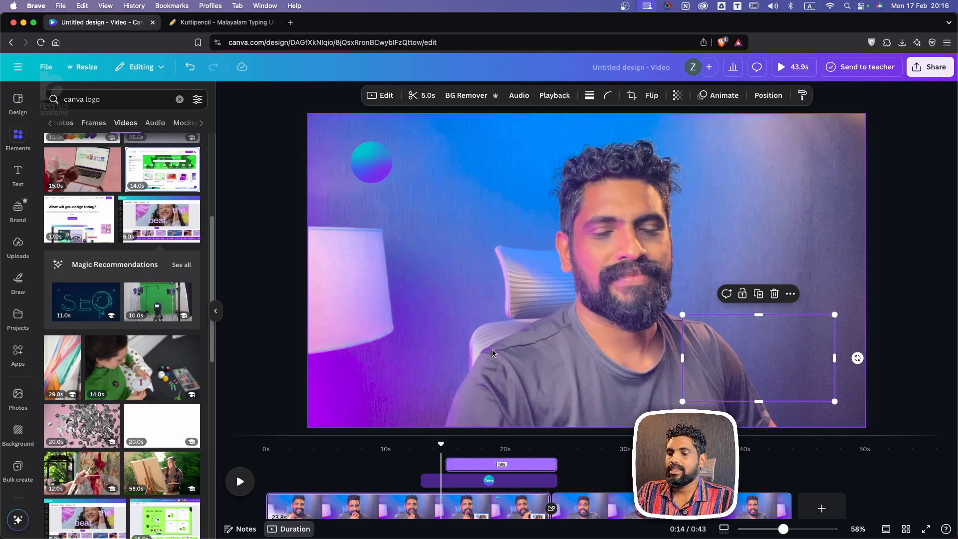
Add a subheading text box containing the presenter's name.
{"action": "left_click", "coordinate": [18, 172]}
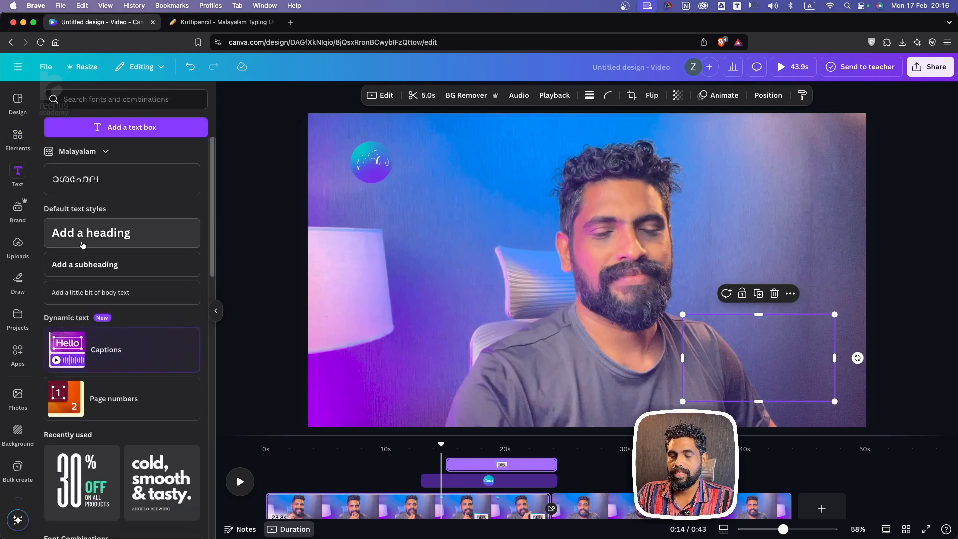
{"action": "left_click", "coordinate": [89, 266]}
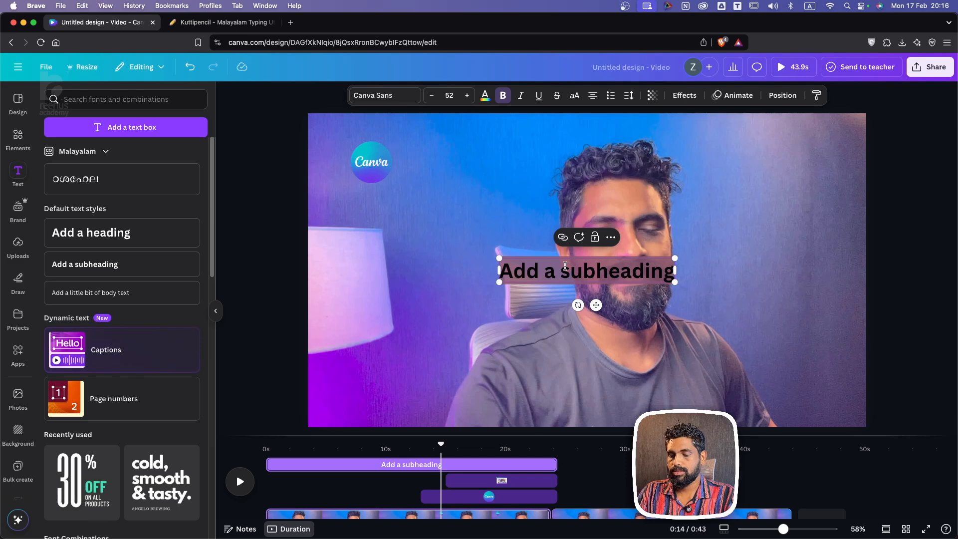
{"action": "type", "text": "Reenus Babu"}
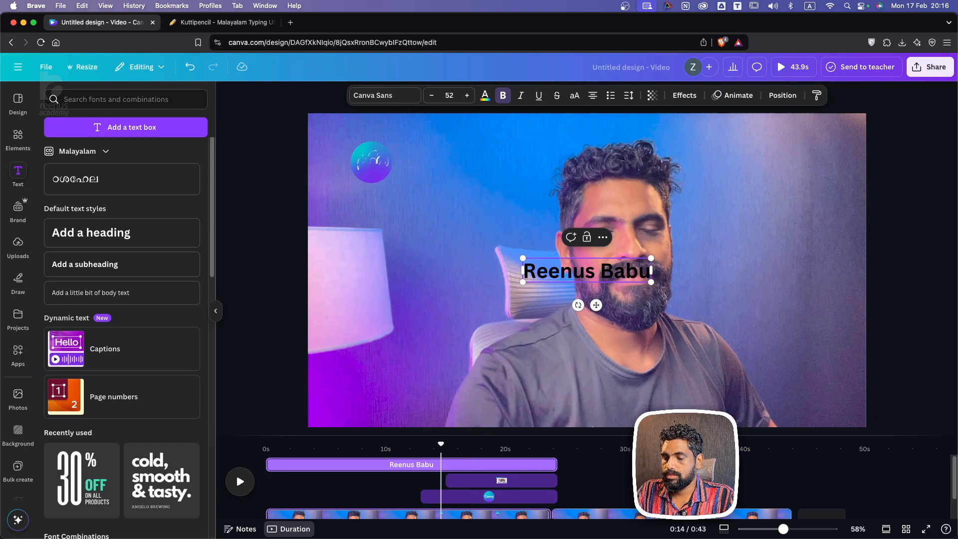
{"action": "left_click", "coordinate": [663, 466]}
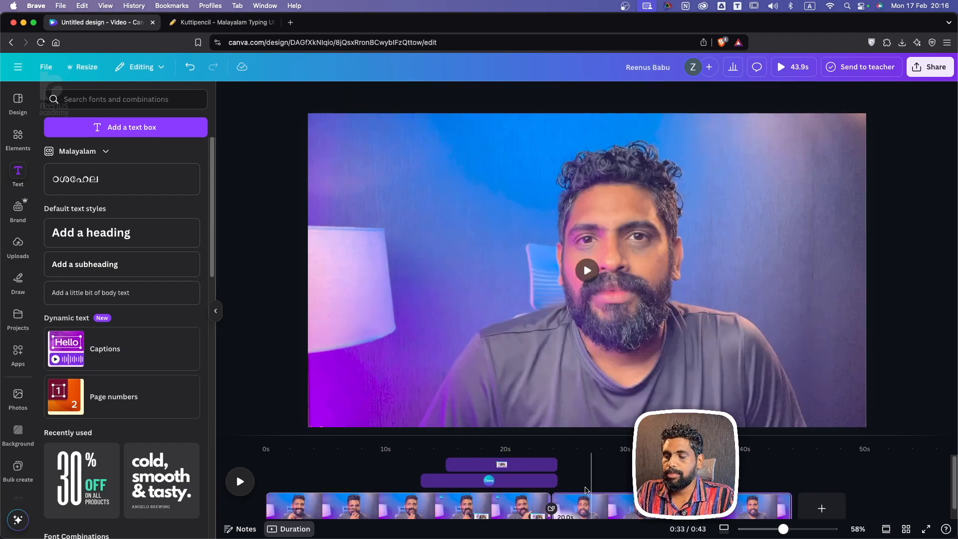
Delete the old name text and add a centred subheading with the presenter's name at 28.3 s.
{"action": "left_click", "coordinate": [440, 509]}
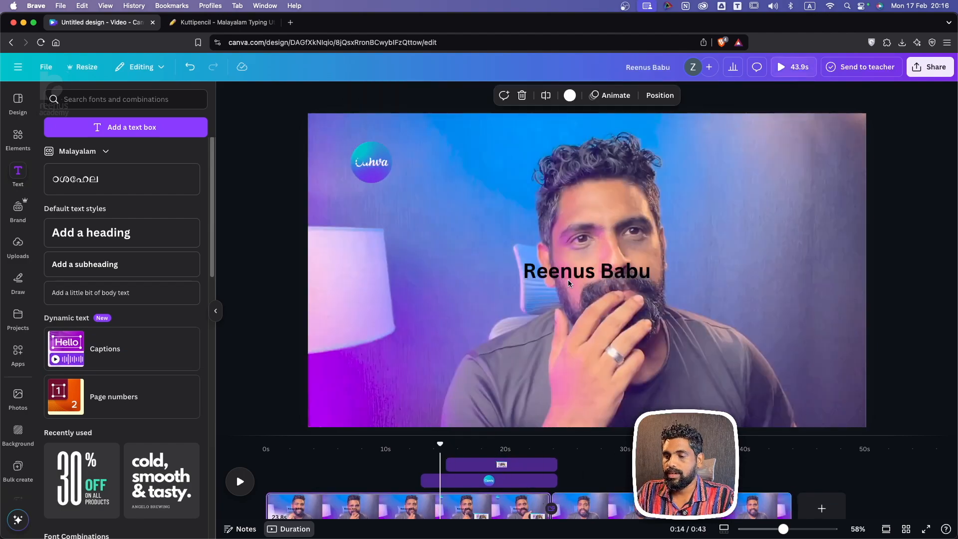
{"action": "left_click", "coordinate": [569, 272]}
{"action": "key", "text": "Delete"}
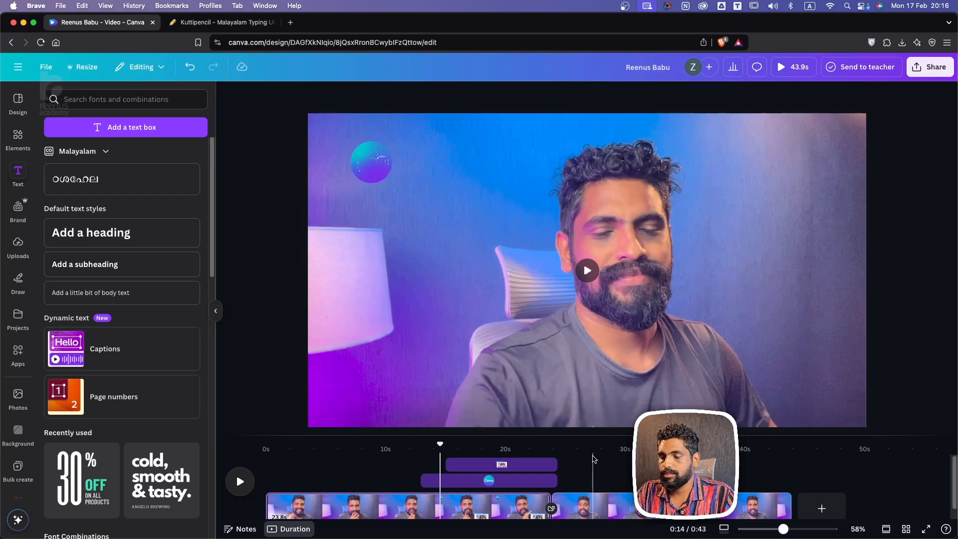
{"action": "left_click", "coordinate": [592, 447]}
{"action": "left_click_drag", "start_coordinate": [593, 445], "coordinate": [606, 445]}
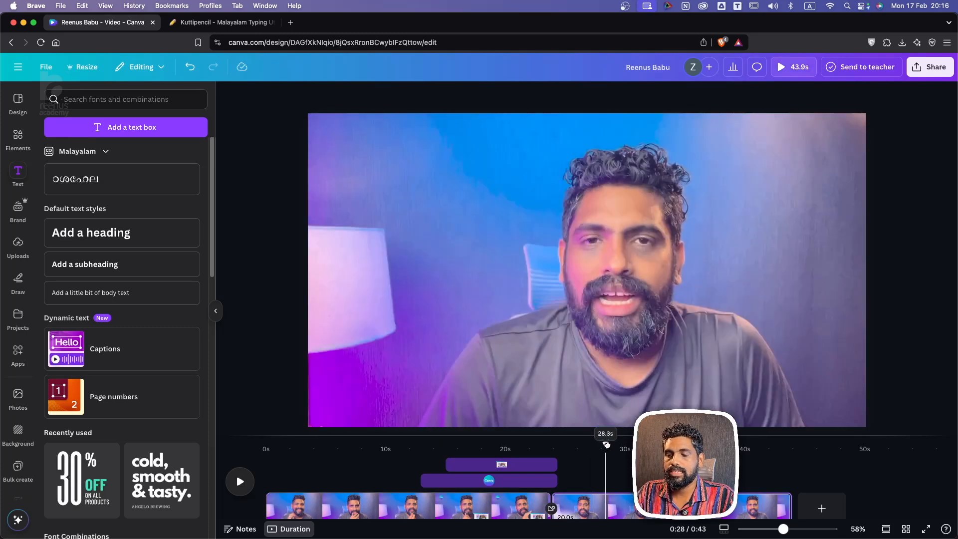
{"action": "left_click", "coordinate": [95, 244]}
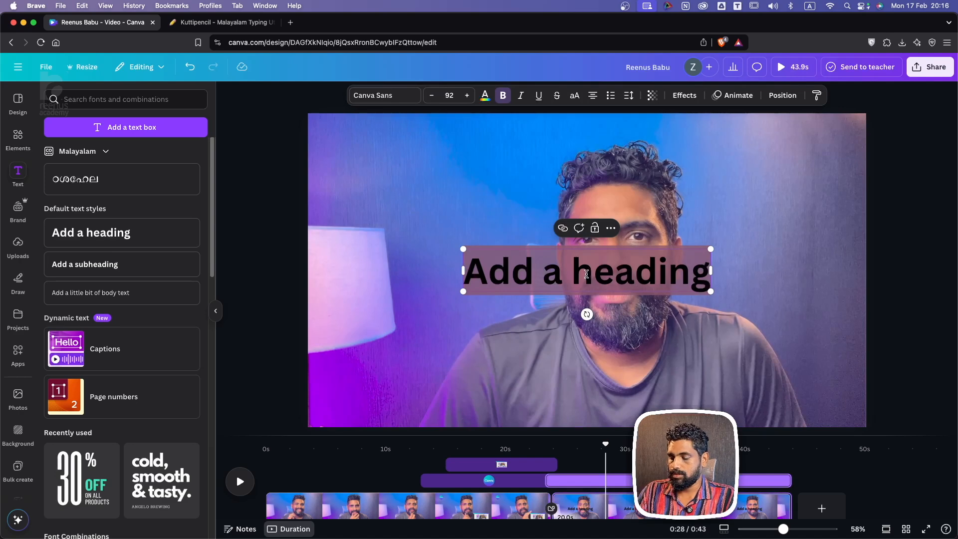
{"action": "key", "text": "Delete"}
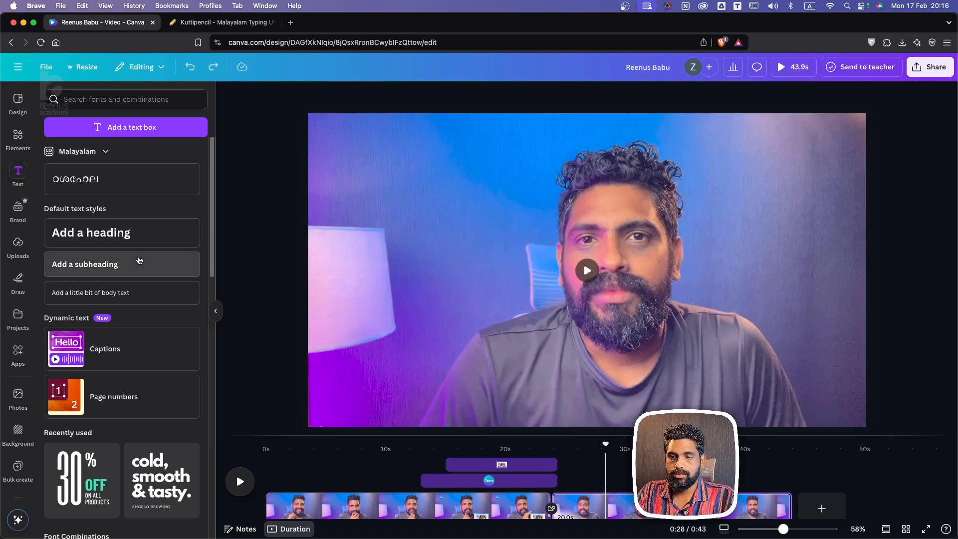
{"action": "left_click", "coordinate": [162, 265]}
{"action": "type", "text": "Ree"}
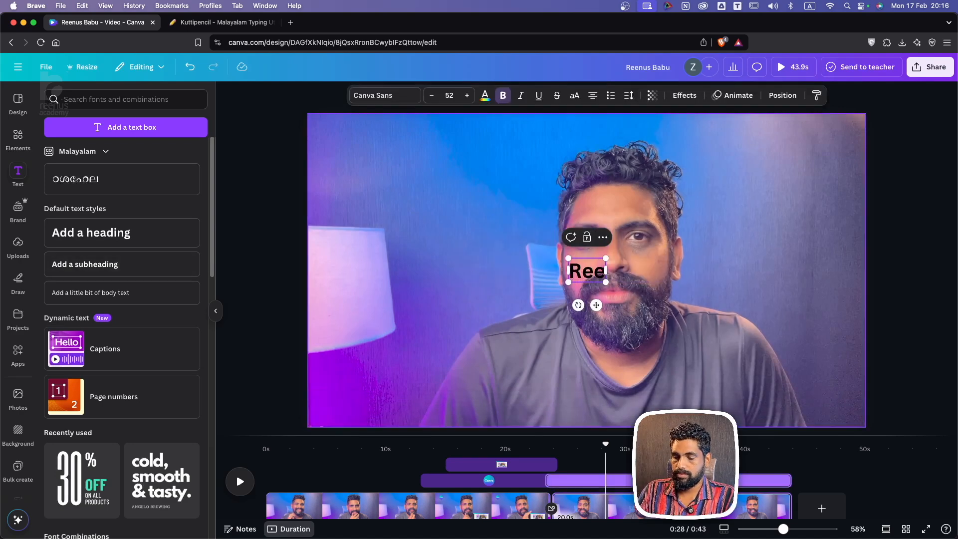
{"action": "type", "text": "nus Babu"}
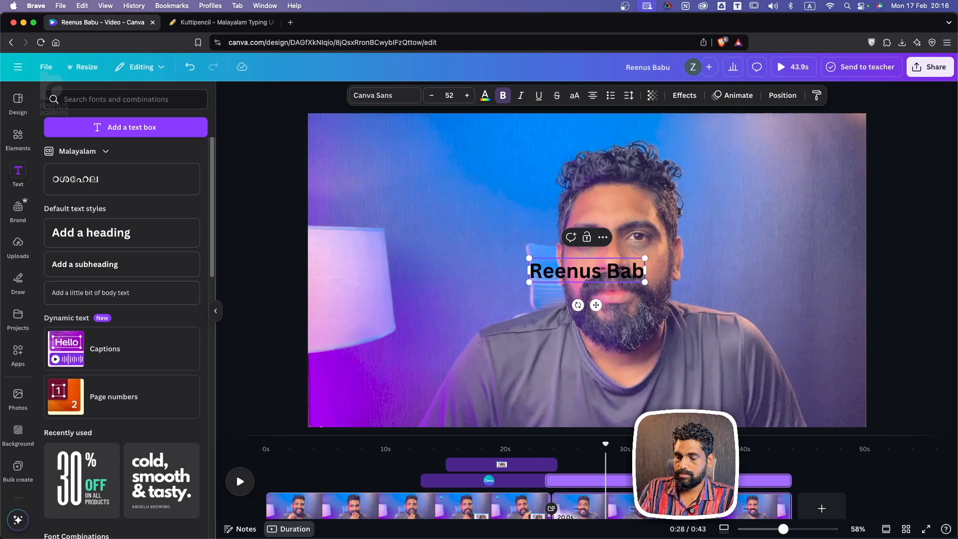
Set the name text to Anek Malayalam SemiCondensed and move it to the bottom-right corner.
{"action": "left_click", "coordinate": [380, 94]}
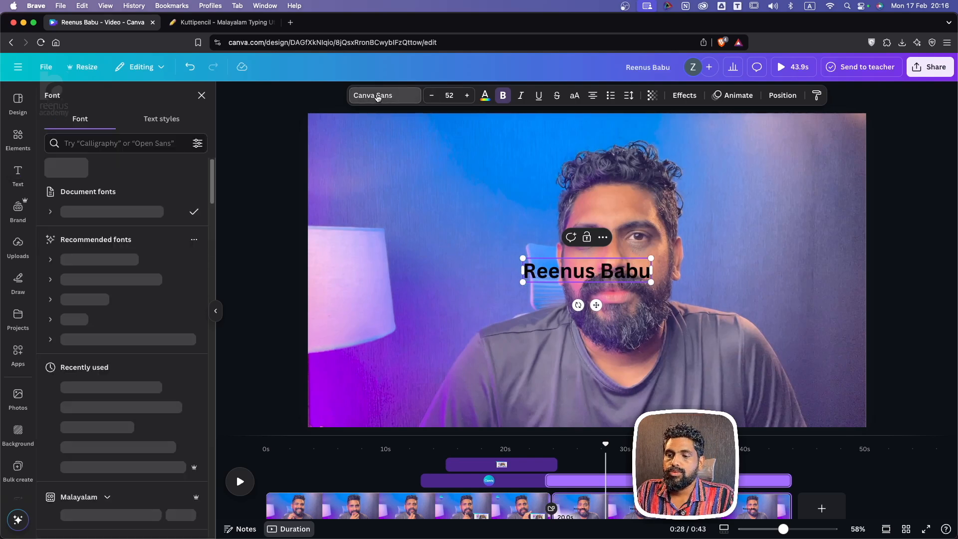
{"action": "scroll", "coordinate": [128, 408], "scroll_direction": "down", "scroll_amount": 3}
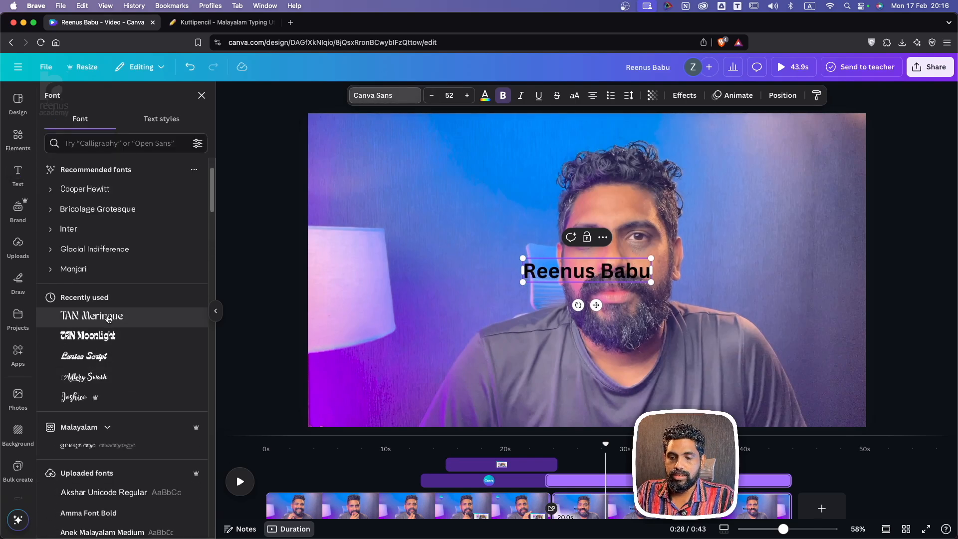
{"action": "scroll", "coordinate": [113, 371], "scroll_direction": "down", "scroll_amount": 5}
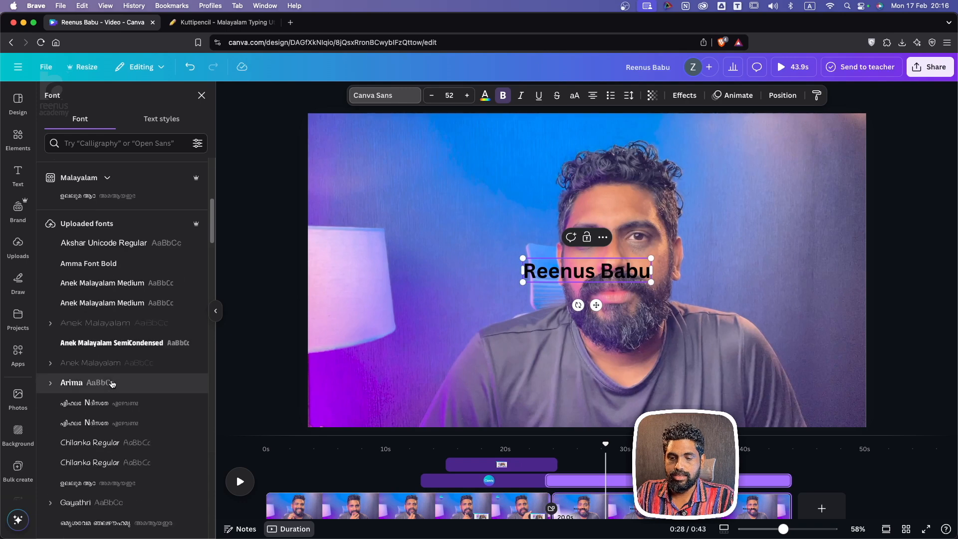
{"action": "left_click", "coordinate": [116, 343]}
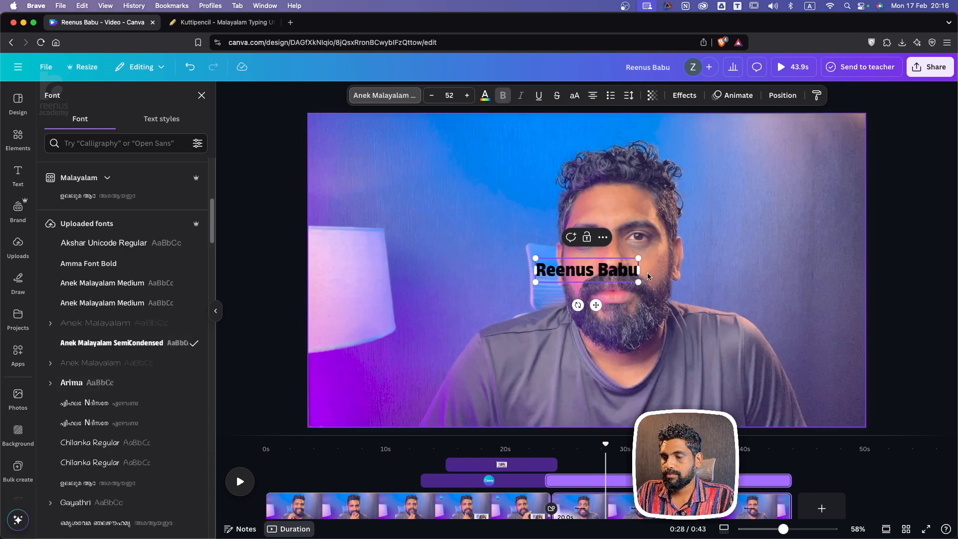
{"action": "left_click_drag", "start_coordinate": [595, 305], "coordinate": [786, 413]}
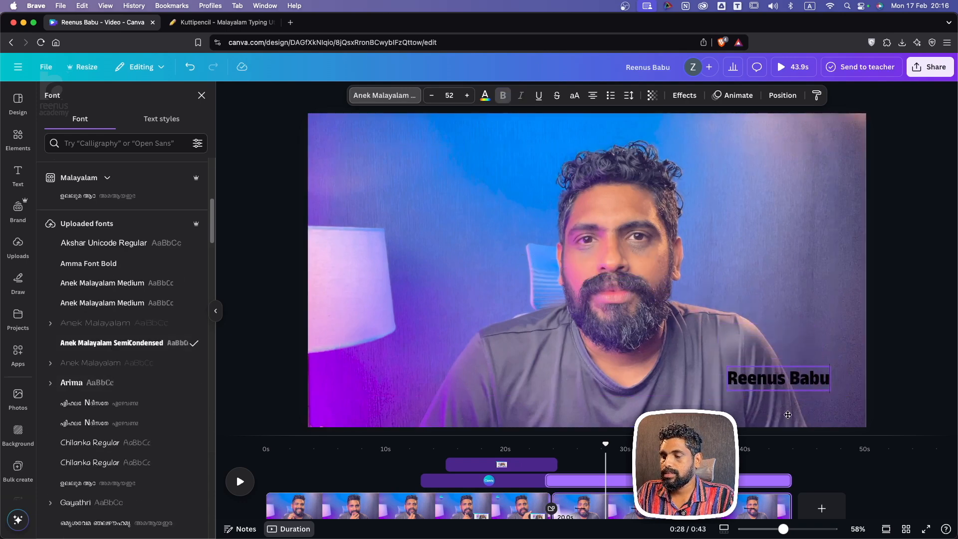
Colour the presenter's name text red.
{"action": "left_click", "coordinate": [484, 95]}
{"action": "left_click", "coordinate": [84, 316]}
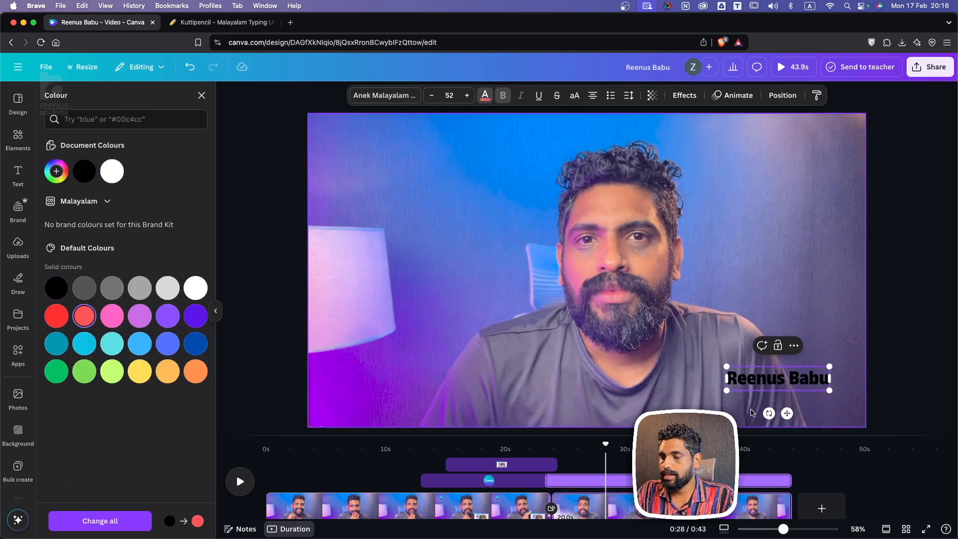
{"action": "left_click", "coordinate": [112, 315]}
{"action": "left_click", "coordinate": [763, 377]}
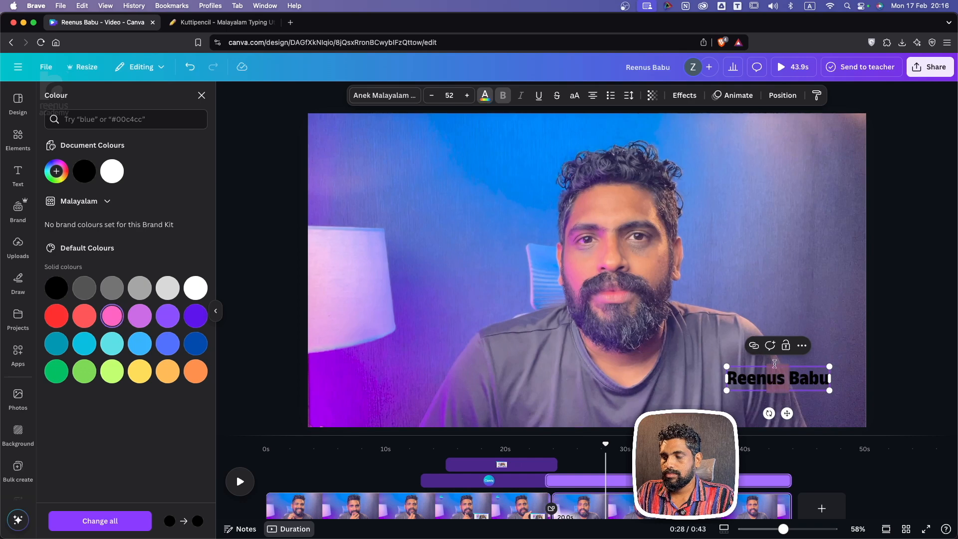
{"action": "left_click", "coordinate": [710, 379]}
{"action": "left_click", "coordinate": [783, 383]}
{"action": "double_click", "coordinate": [782, 383]}
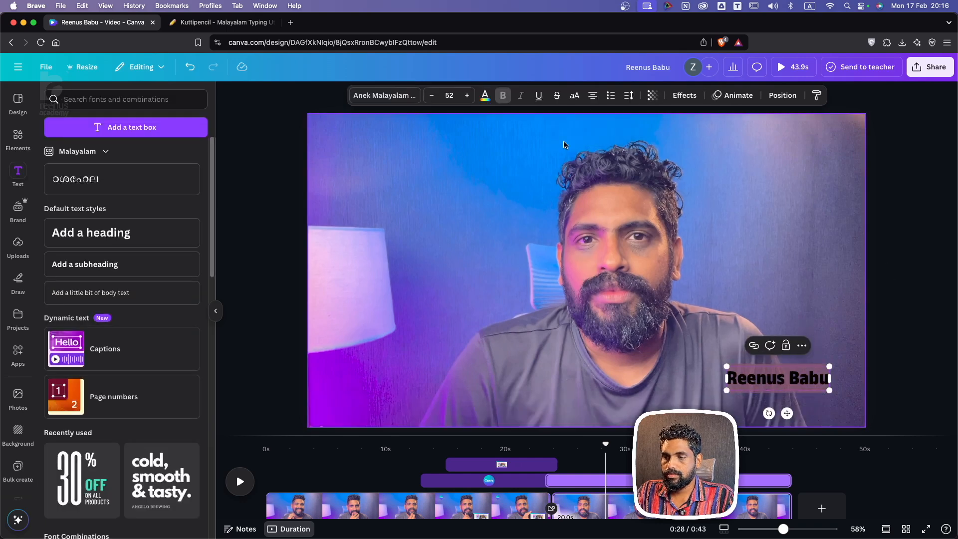
{"action": "left_click", "coordinate": [484, 97]}
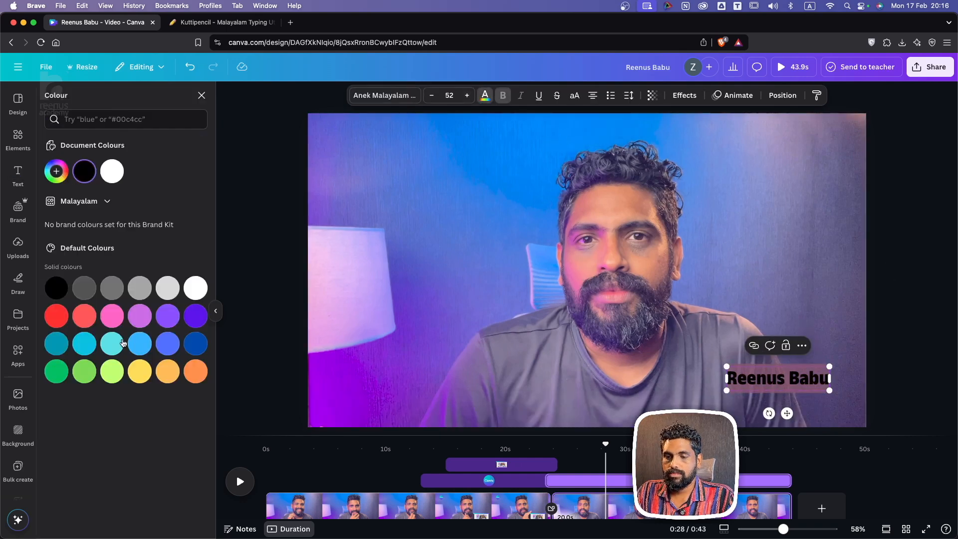
{"action": "left_click", "coordinate": [84, 315]}
{"action": "left_click", "coordinate": [791, 302]}
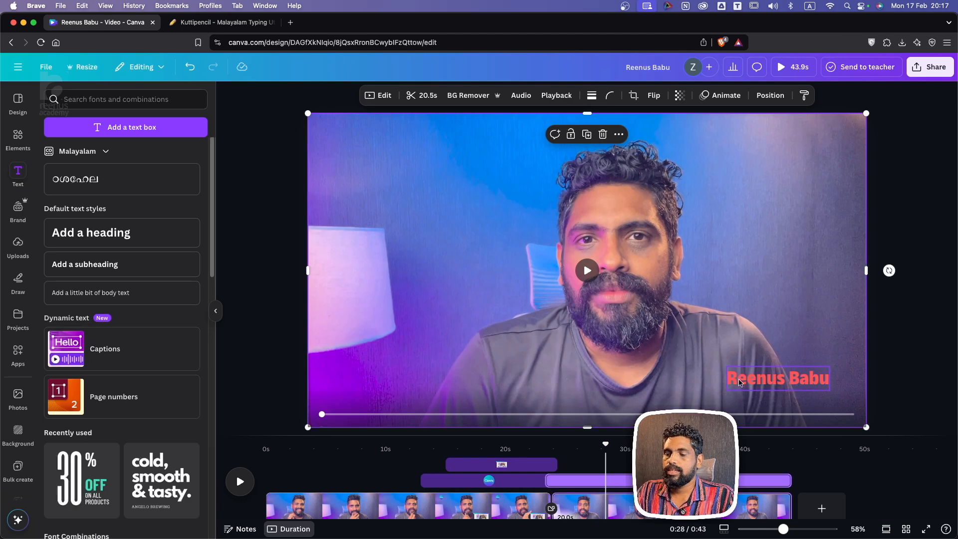
Search Elements for 'shape' and add the purple rounded pill shape.
{"action": "left_click", "coordinate": [18, 134]}
{"action": "scroll", "coordinate": [106, 253], "scroll_direction": "up", "scroll_amount": 1}
{"action": "scroll", "coordinate": [106, 253], "scroll_direction": "up", "scroll_amount": 4}
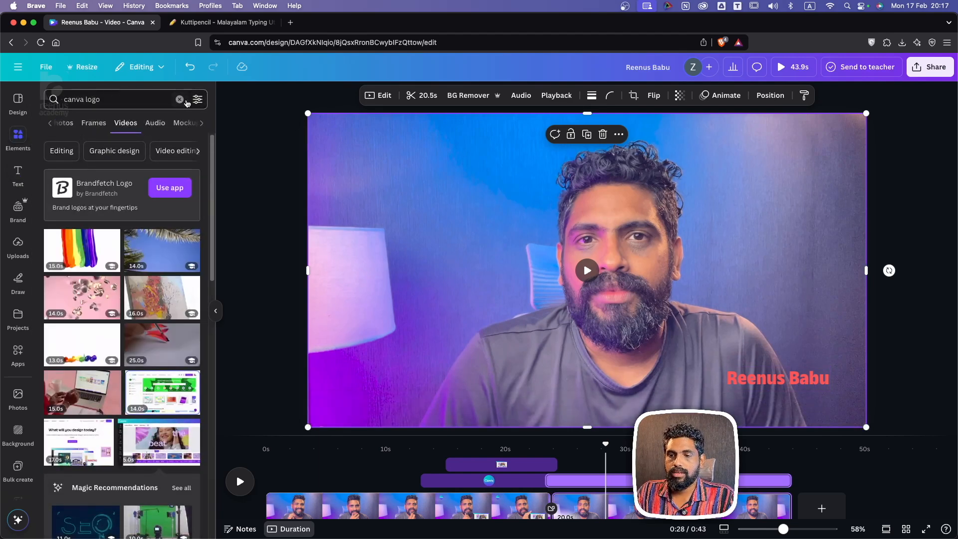
{"action": "left_click", "coordinate": [180, 99]}
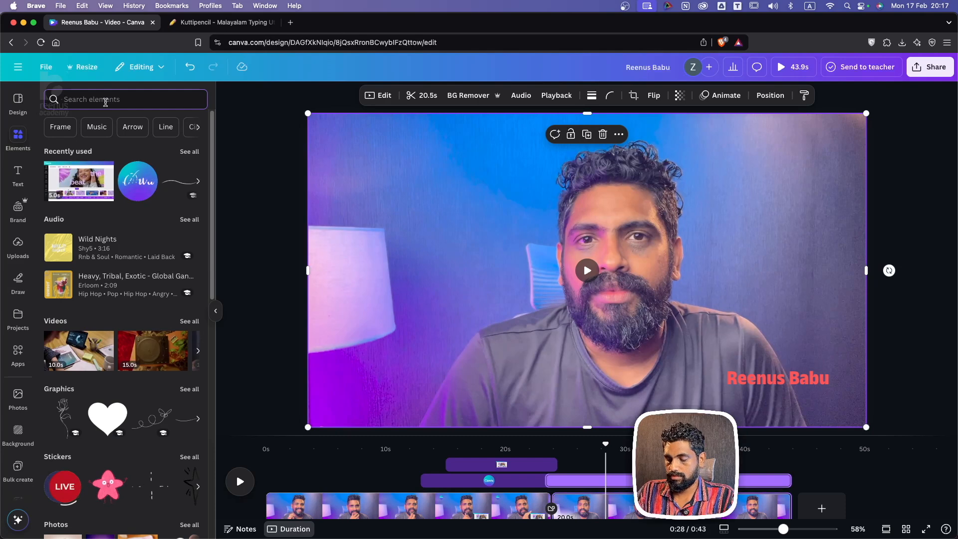
{"action": "type", "text": "sq"}
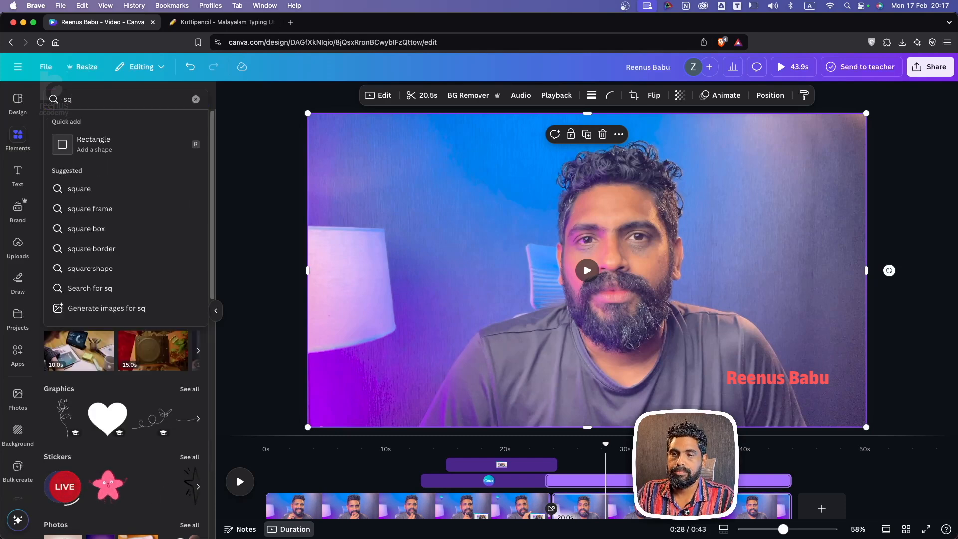
{"action": "key", "text": "BackSpace"}
{"action": "key", "text": "BackSpace"}
{"action": "type", "text": "shape"}
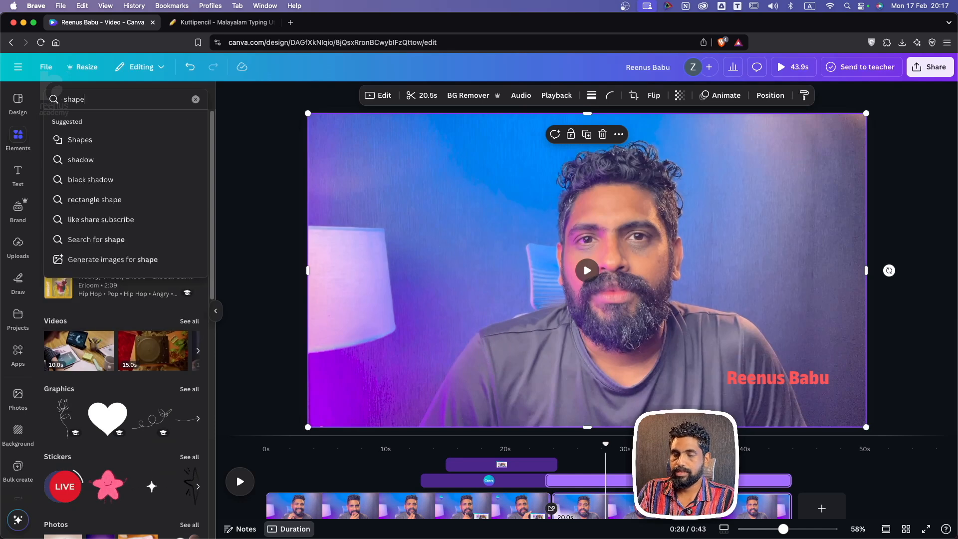
{"action": "key", "text": "Return"}
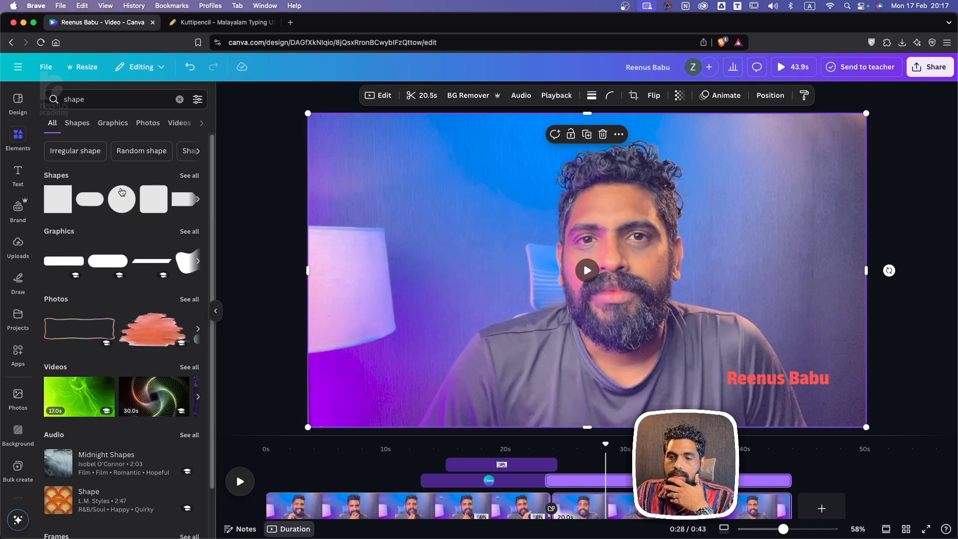
{"action": "left_click", "coordinate": [87, 203]}
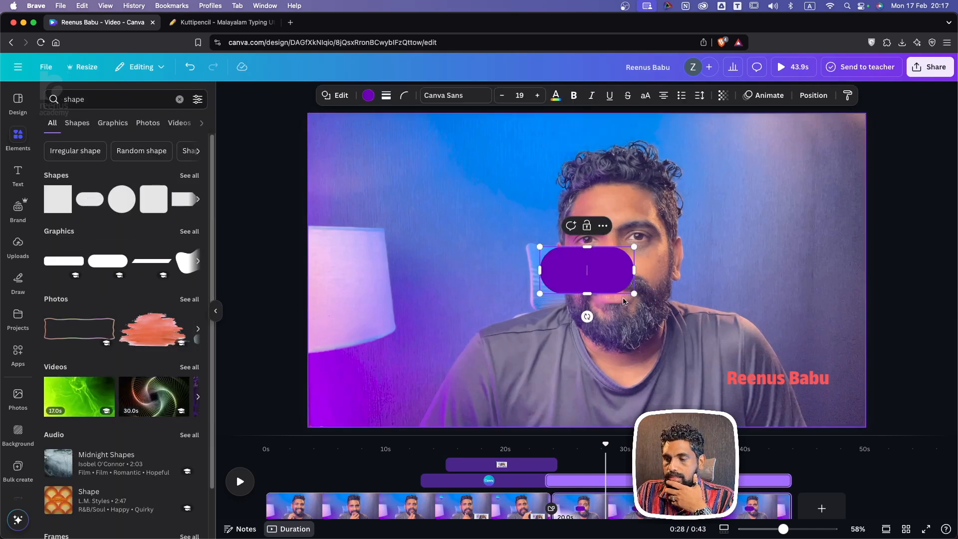
Place the pill behind the name at bottom-right, shrink it to a slim bar, and trim its clip start.
{"action": "left_click", "coordinate": [637, 264]}
{"action": "left_click", "coordinate": [609, 269]}
{"action": "left_click_drag", "start_coordinate": [609, 270], "coordinate": [930, 379]}
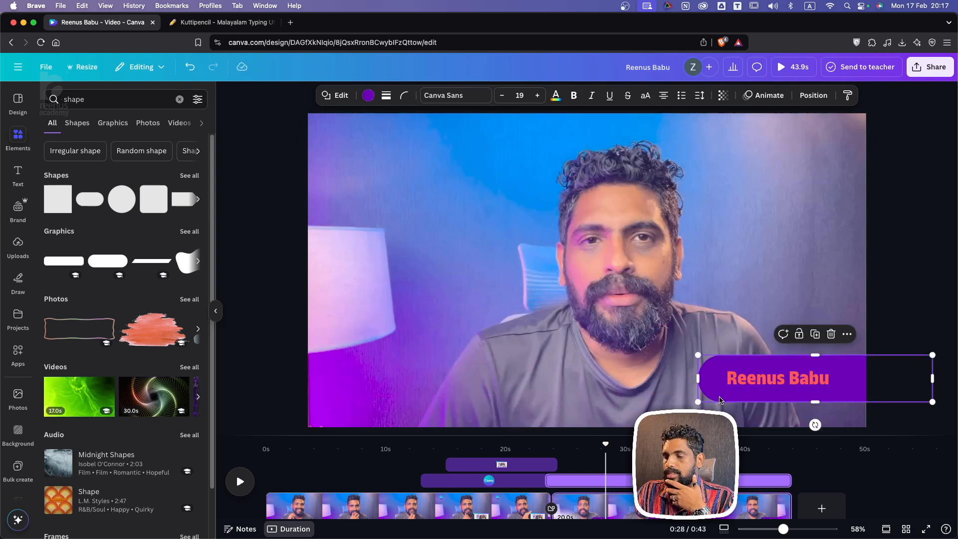
{"action": "left_click_drag", "start_coordinate": [695, 403], "coordinate": [709, 400]}
{"action": "left_click_drag", "start_coordinate": [822, 355], "coordinate": [822, 361]}
{"action": "left_click_drag", "start_coordinate": [821, 397], "coordinate": [822, 396]}
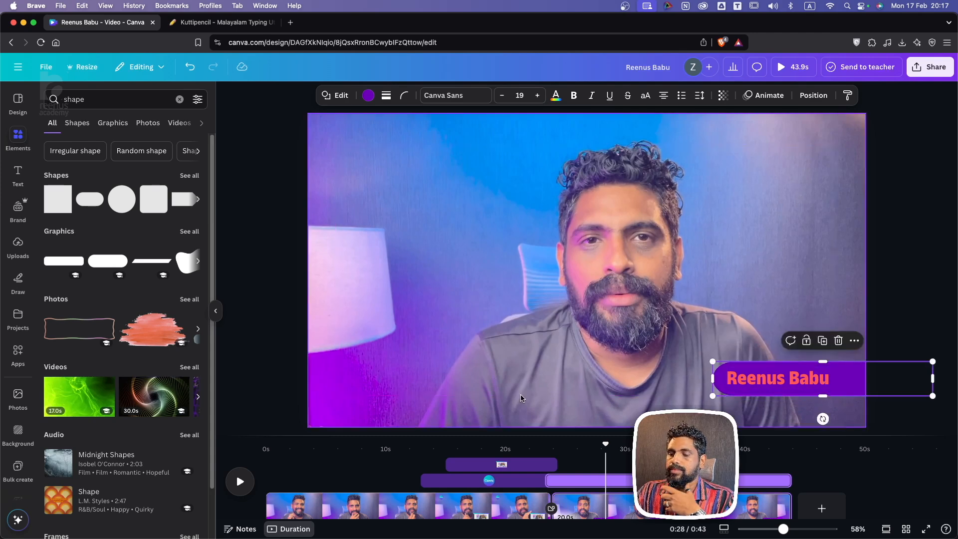
{"action": "left_click_drag", "start_coordinate": [549, 477], "coordinate": [621, 479]}
Append a blank 5-second third page after the last clip and show the Projects list.
{"action": "scroll", "coordinate": [756, 494], "scroll_direction": "down", "scroll_amount": 1}
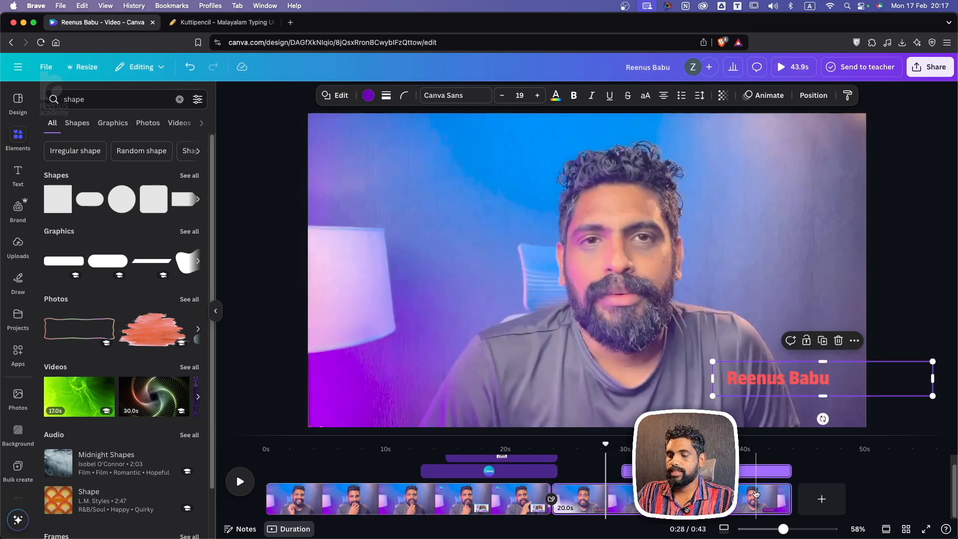
{"action": "left_click", "coordinate": [822, 498]}
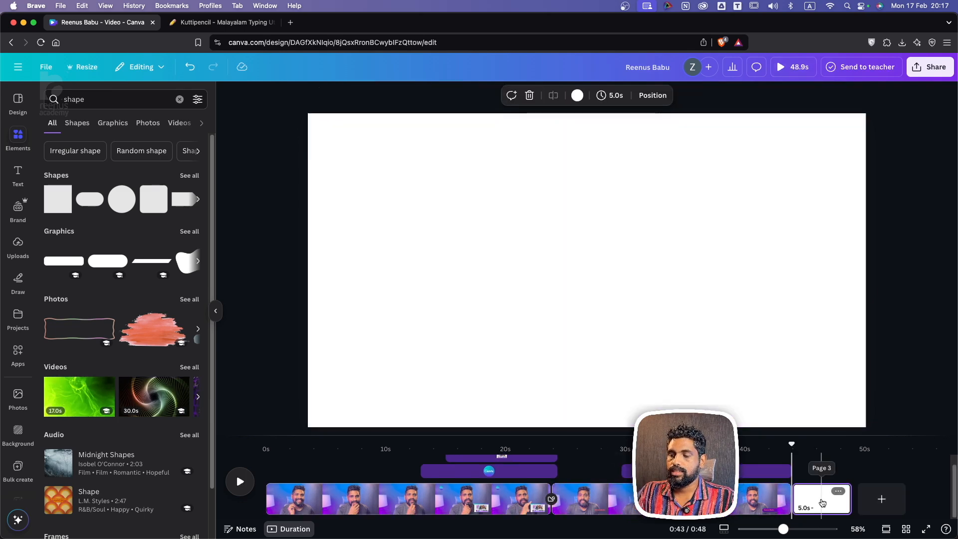
{"action": "left_click", "coordinate": [22, 320]}
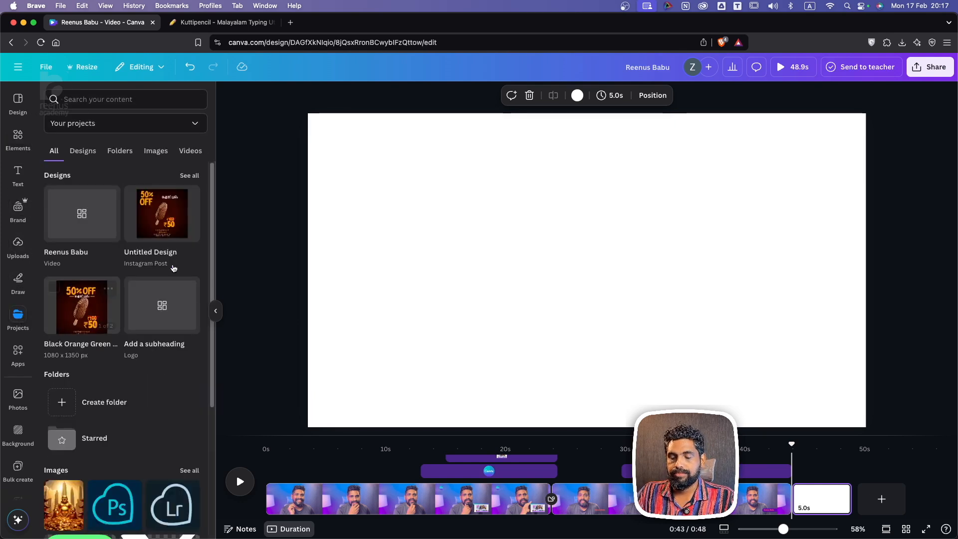
Put the 50% OFF ice-cream poster on the new page and move its 5.0s clip to the start.
{"action": "left_click", "coordinate": [160, 218]}
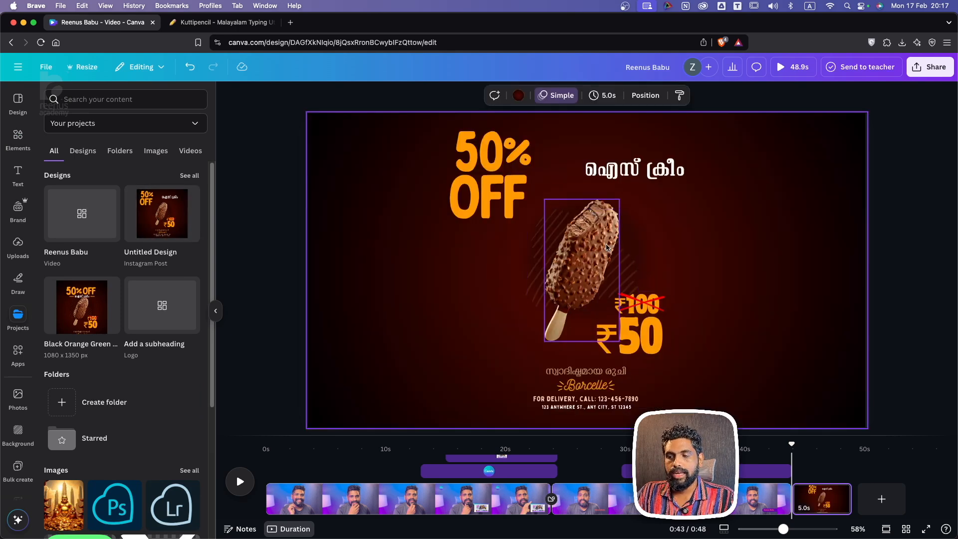
{"action": "left_click_drag", "start_coordinate": [822, 498], "coordinate": [284, 498]}
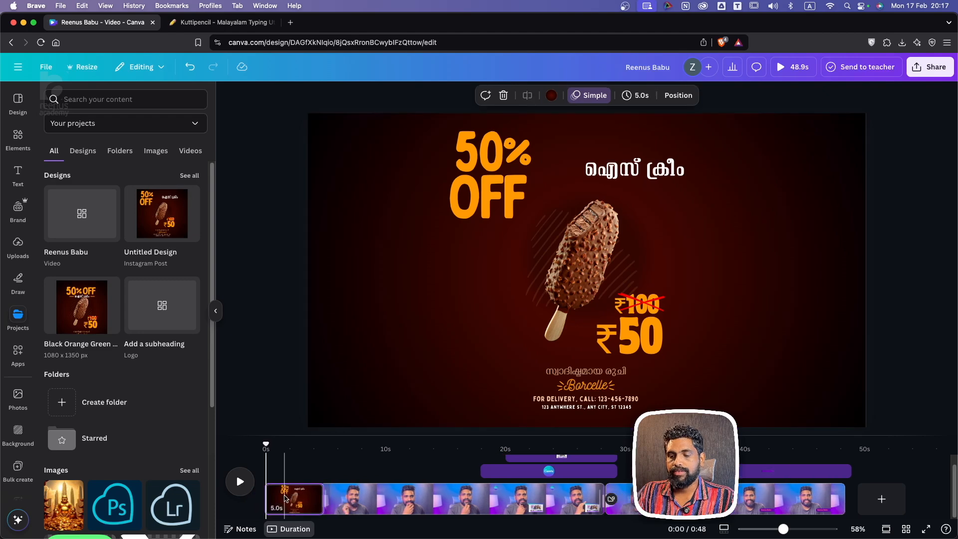
{"action": "left_click_drag", "start_coordinate": [281, 462], "coordinate": [327, 462]}
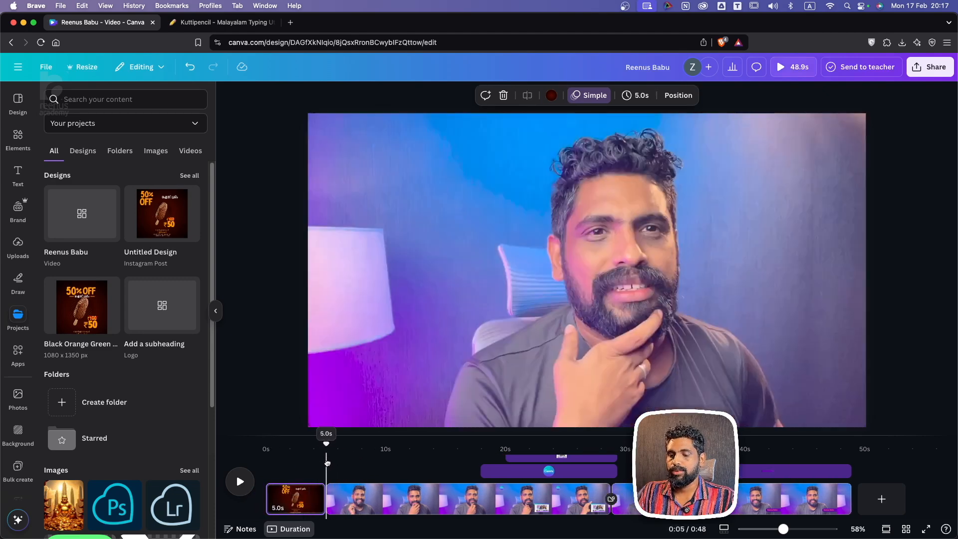
Apply a Flow transition between the poster page and the footage, then play it back to preview.
{"action": "left_click", "coordinate": [331, 503]}
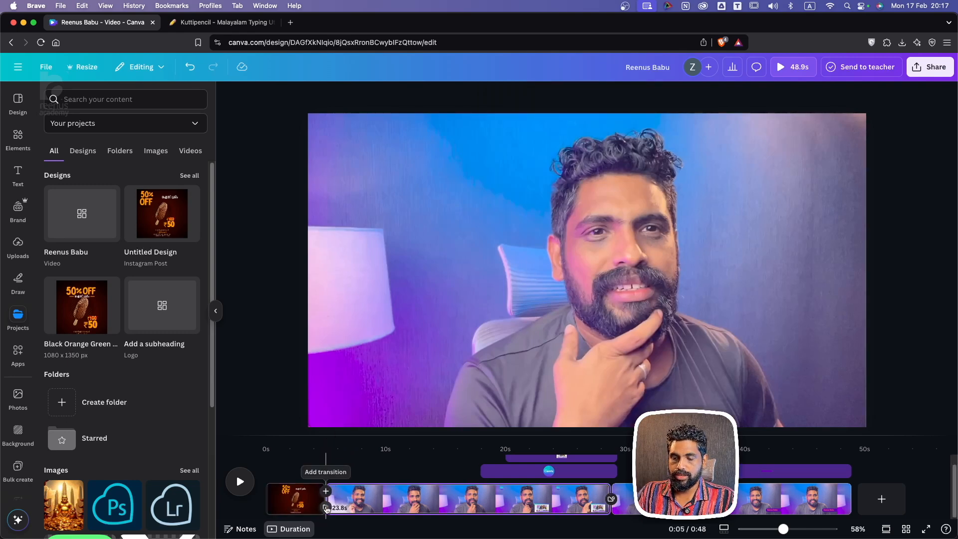
{"action": "left_click", "coordinate": [326, 508]}
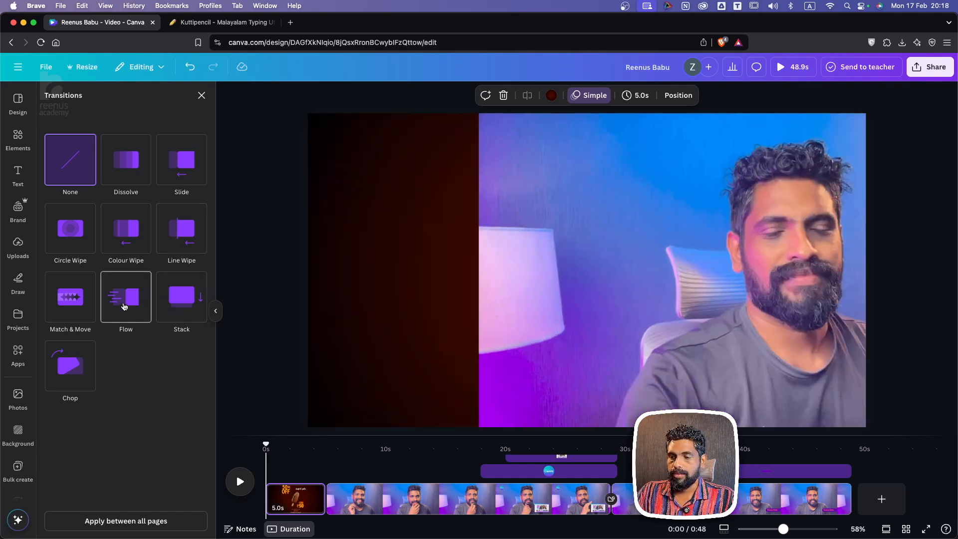
{"action": "left_click", "coordinate": [124, 306]}
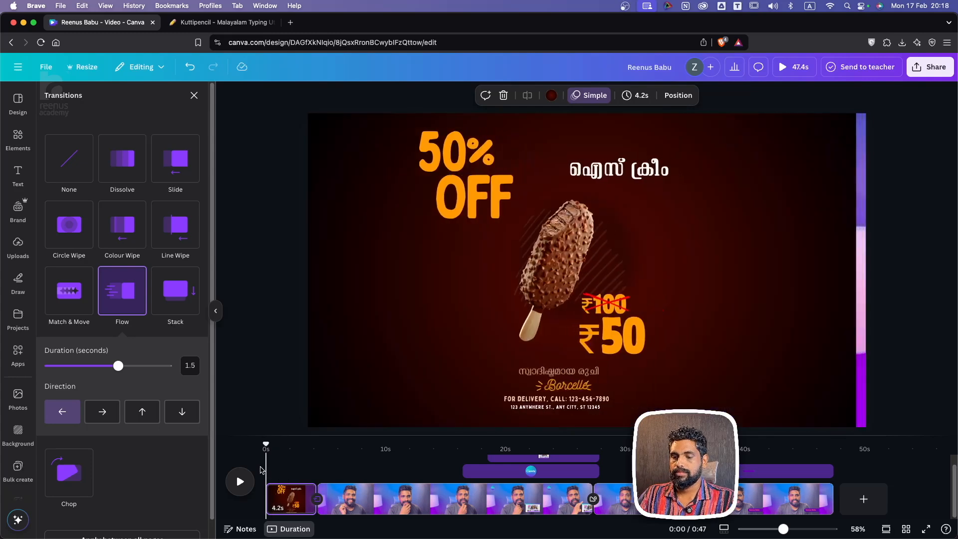
{"action": "left_click", "coordinate": [233, 485]}
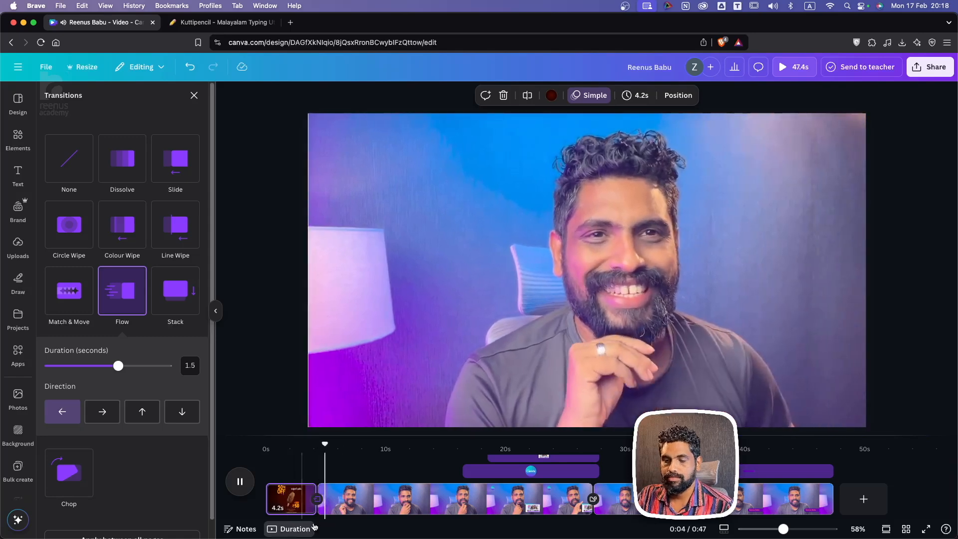
{"action": "left_click", "coordinate": [368, 501]}
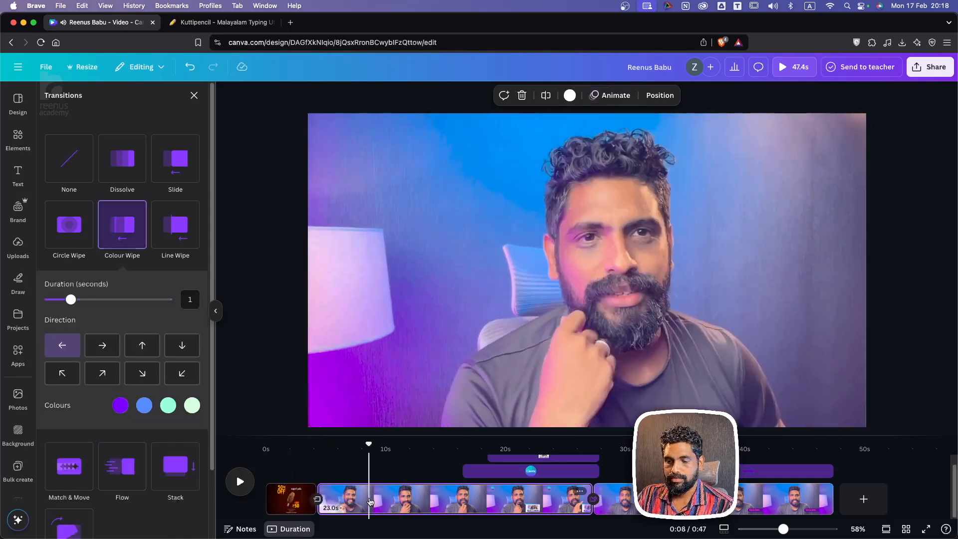
Check the clip's page options, then close the Transitions panel to return to the projects list.
{"action": "right_click", "coordinate": [397, 501]}
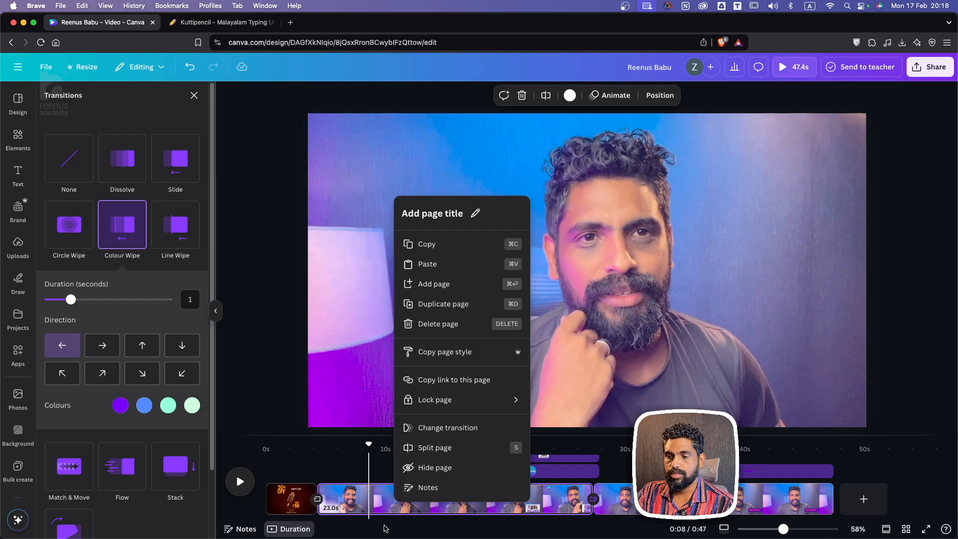
{"action": "left_click", "coordinate": [371, 510]}
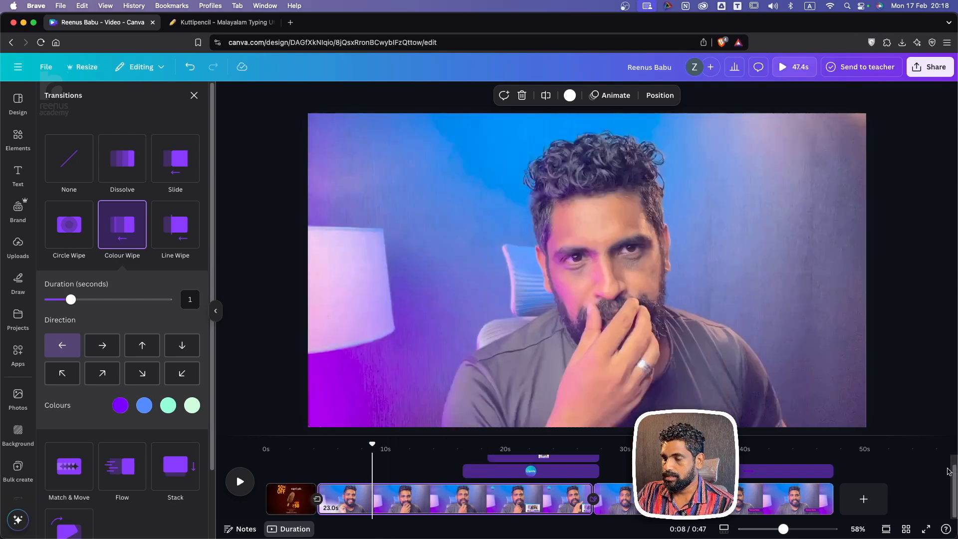
{"action": "right_click", "coordinate": [388, 498]}
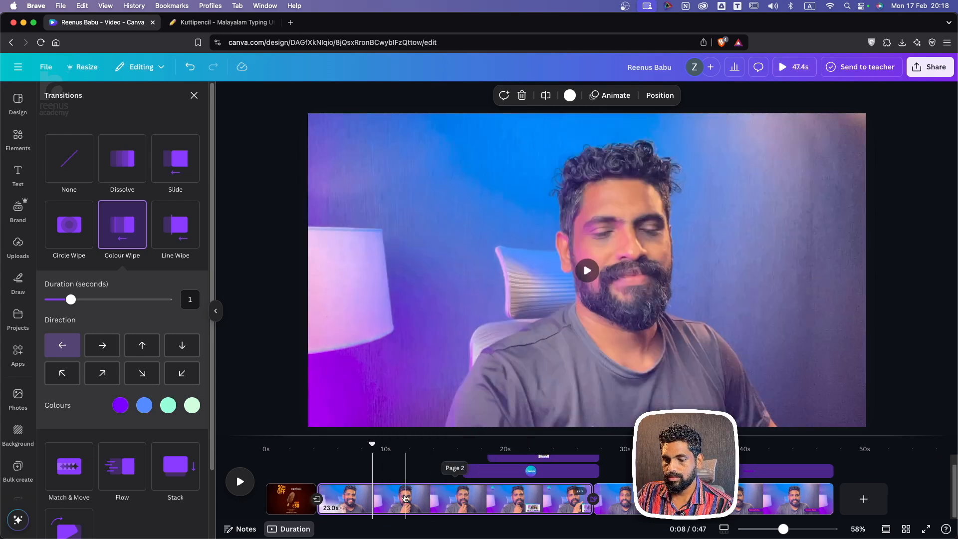
{"action": "left_click", "coordinate": [498, 509]}
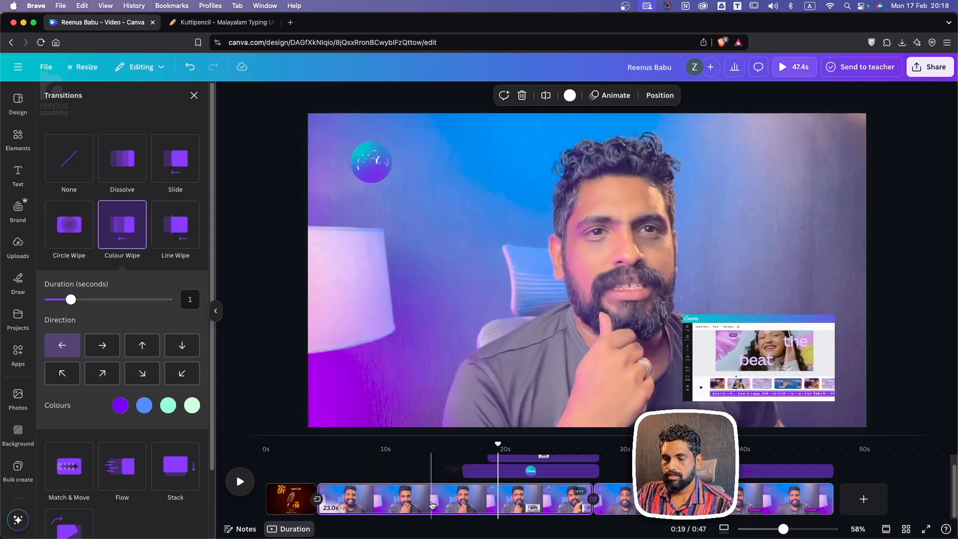
{"action": "left_click", "coordinate": [431, 508]}
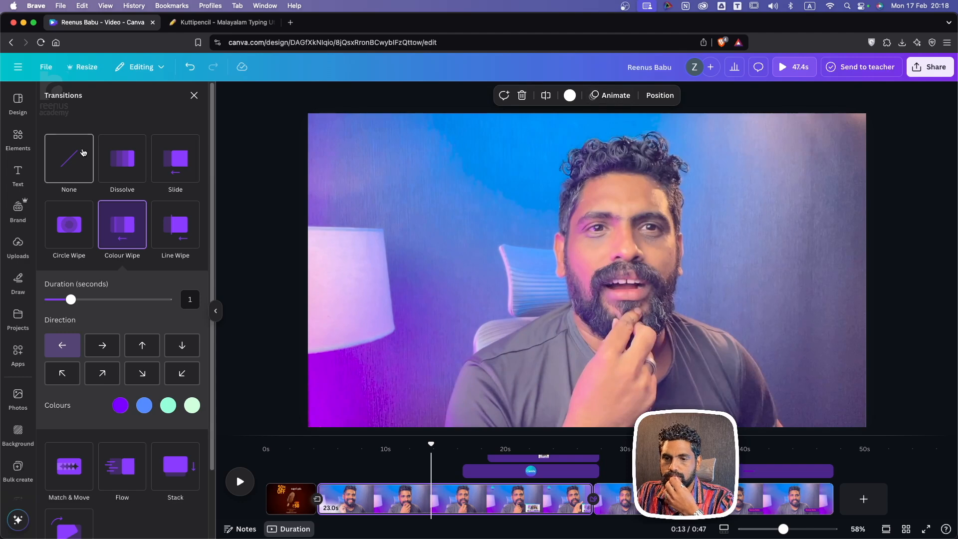
{"action": "left_click", "coordinate": [194, 95]}
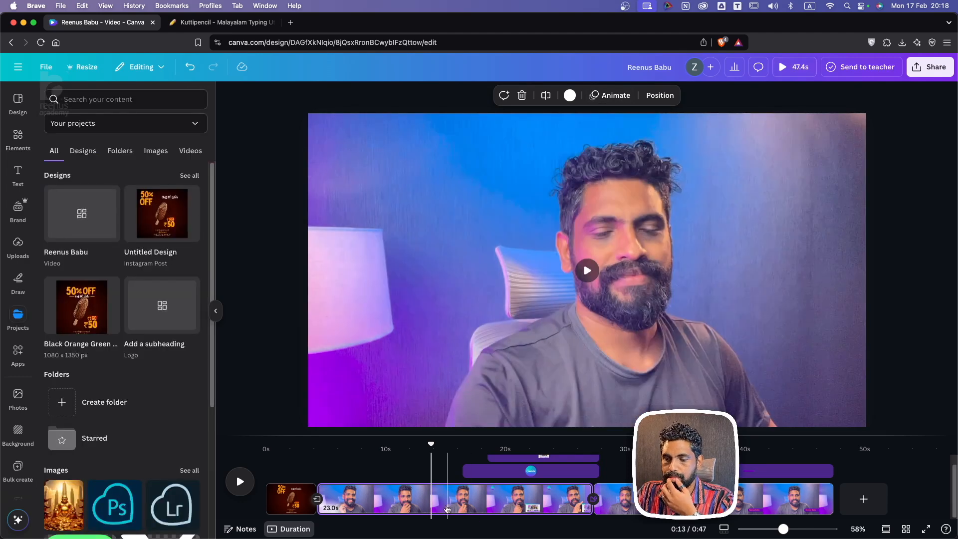
Move the playhead to about 0:14 and check the clip's page options.
{"action": "left_click", "coordinate": [444, 503]}
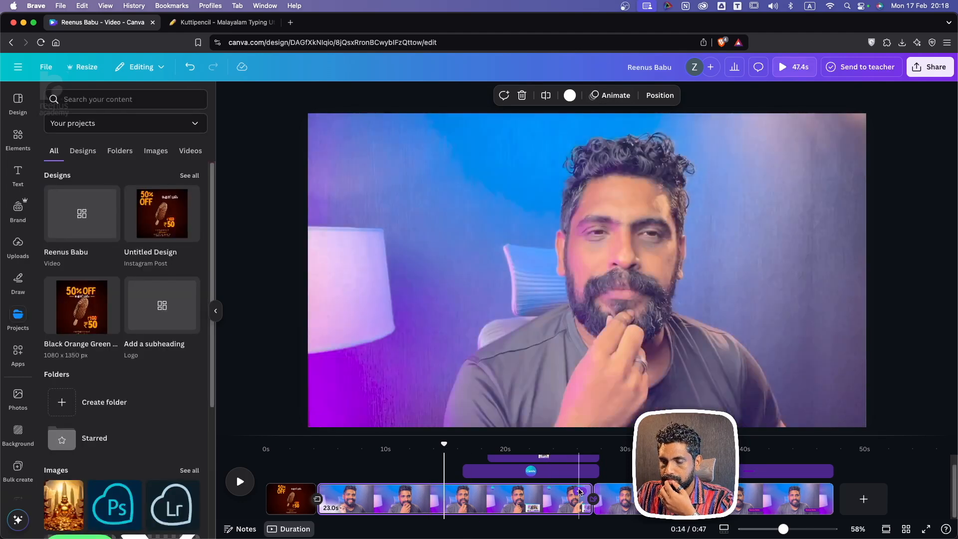
{"action": "right_click", "coordinate": [579, 492]}
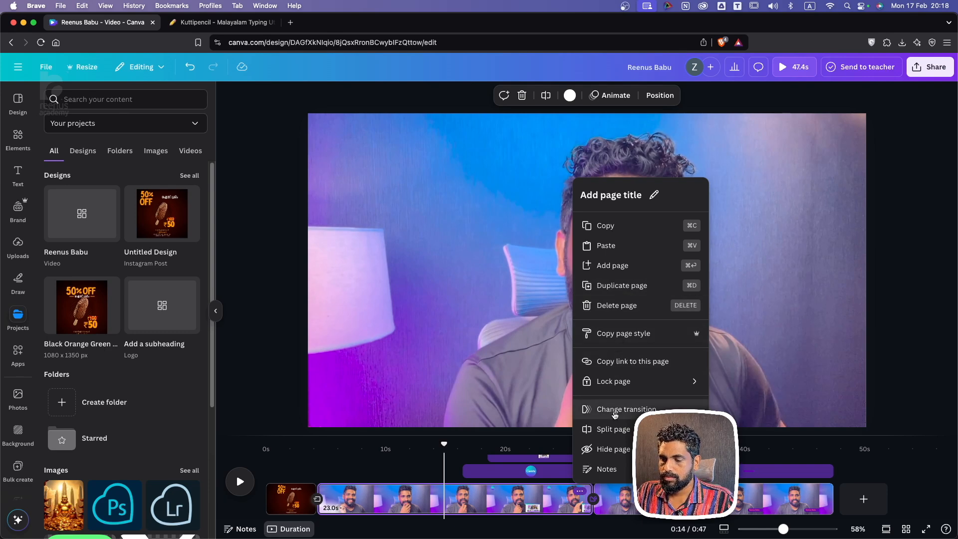
{"action": "left_click", "coordinate": [487, 510]}
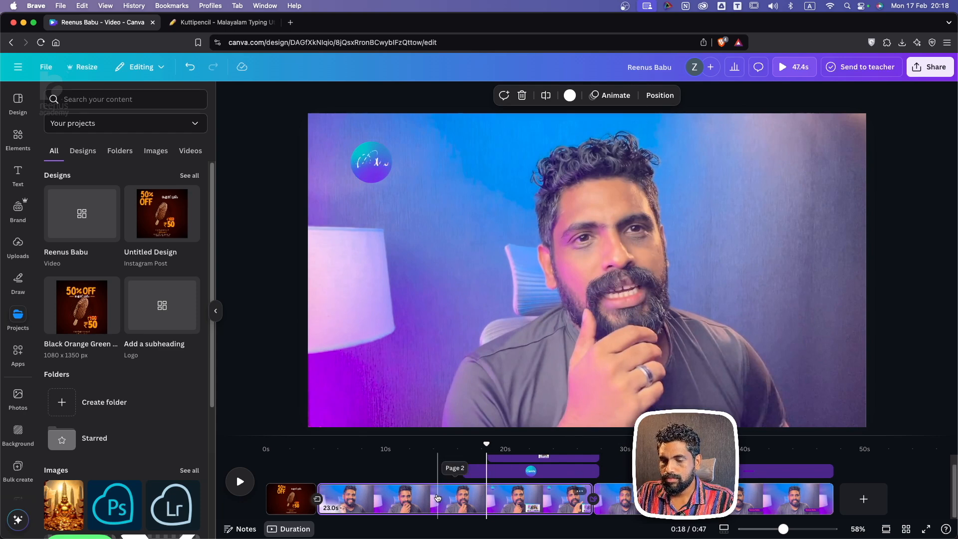
Collapse the timeline into page thumbnails and switch to the scrolling view showing Page 3.
{"action": "left_click", "coordinate": [292, 530]}
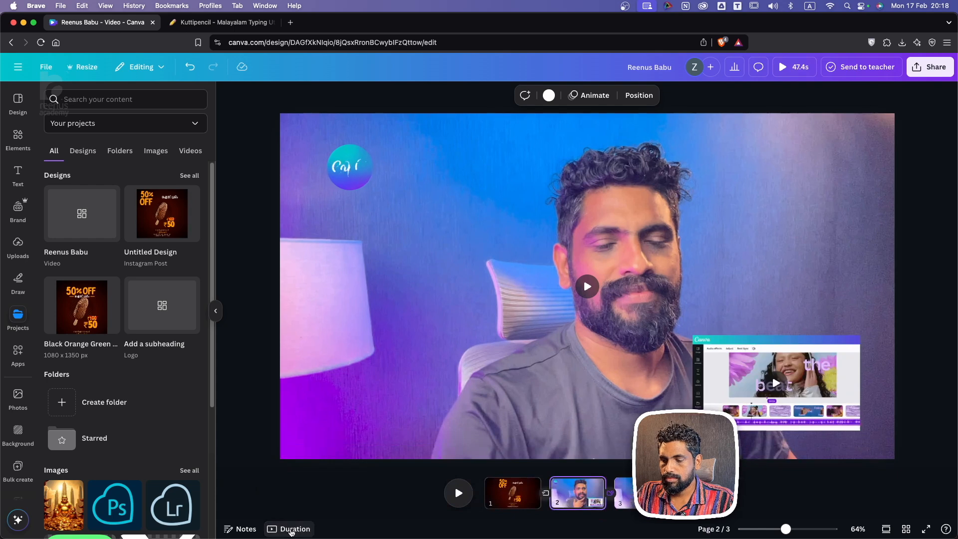
{"action": "right_click", "coordinate": [578, 495]}
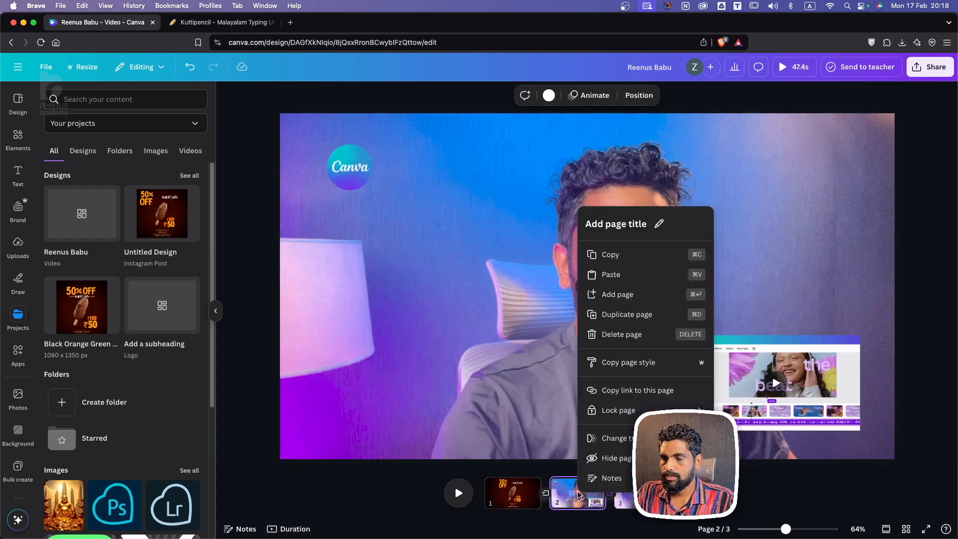
{"action": "left_click", "coordinate": [573, 495]}
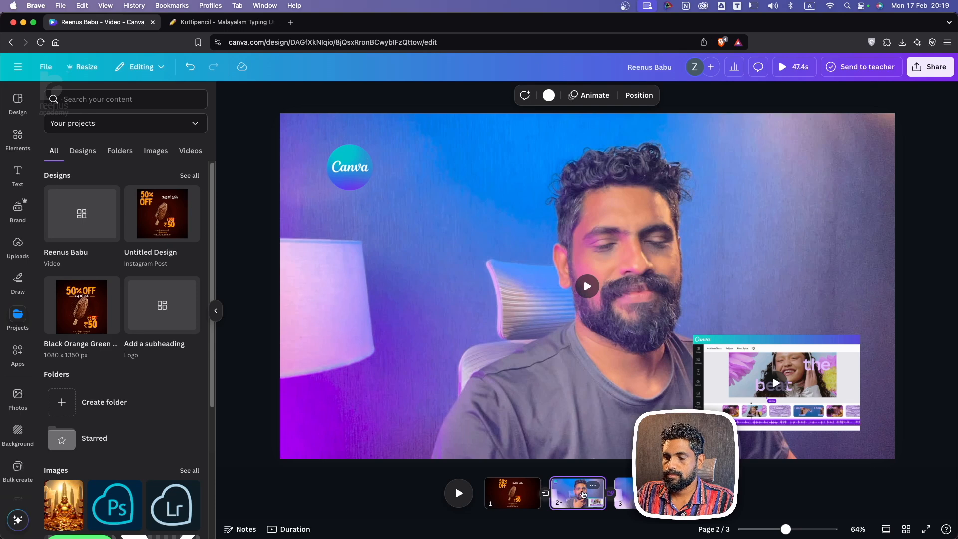
{"action": "right_click", "coordinate": [581, 501]}
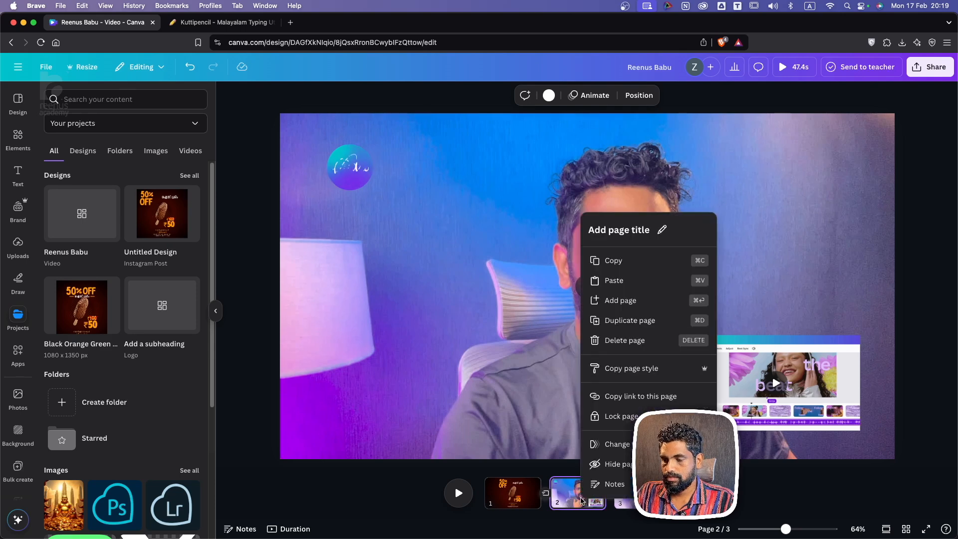
{"action": "left_click", "coordinate": [580, 501]}
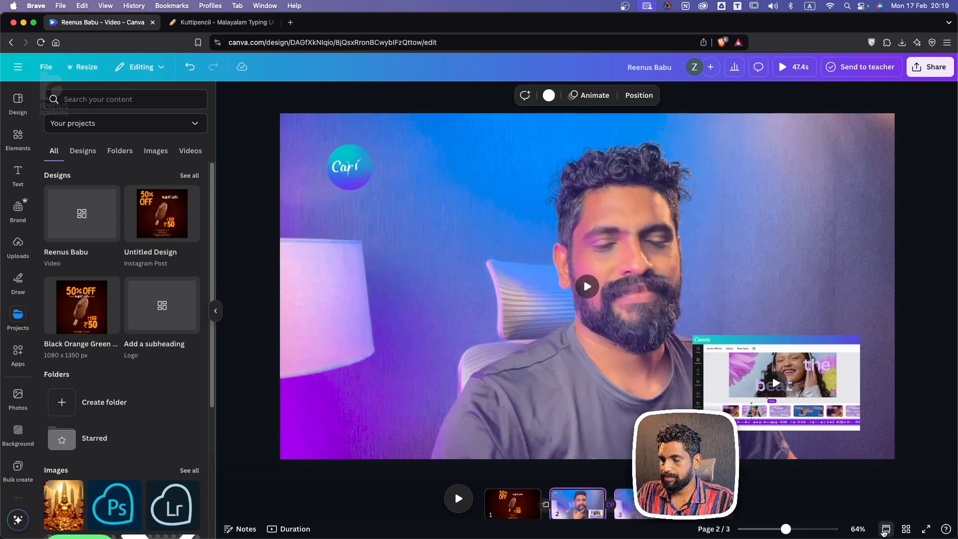
{"action": "left_click", "coordinate": [885, 529]}
{"action": "scroll", "coordinate": [853, 449], "scroll_direction": "down", "scroll_amount": 7}
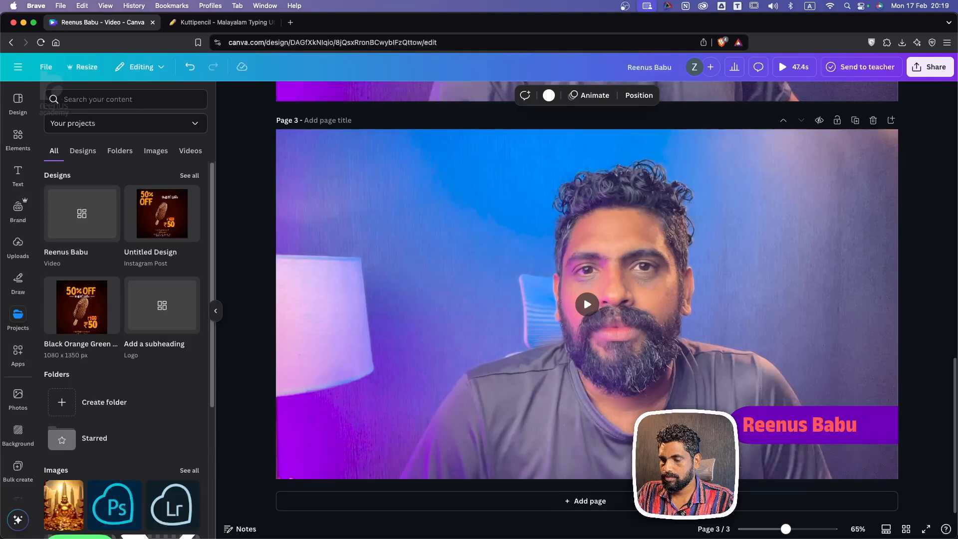
Return to thumbnail view at 43% zoom and expand the timeline to show the 47-second video's clip durations.
{"action": "left_click", "coordinate": [885, 529]}
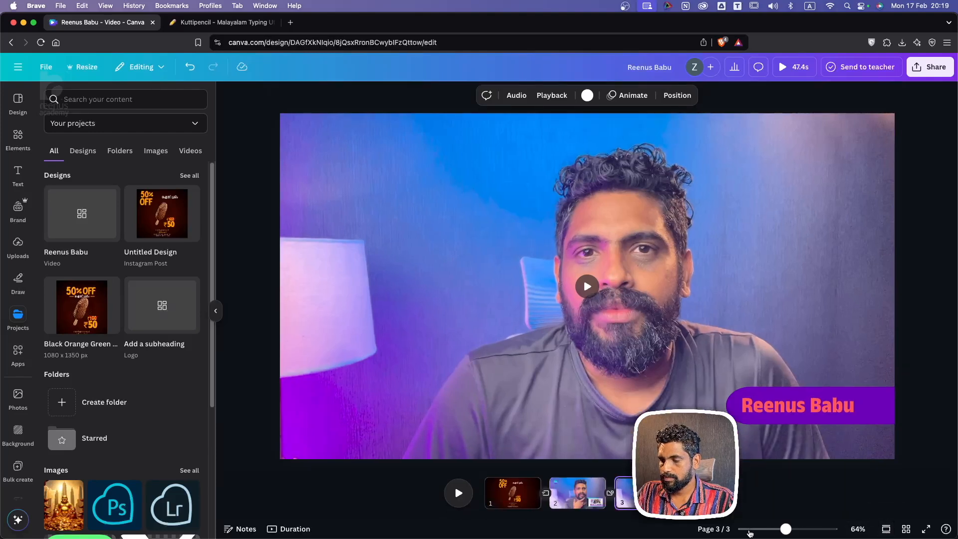
{"action": "left_click_drag", "start_coordinate": [786, 528], "coordinate": [776, 528]}
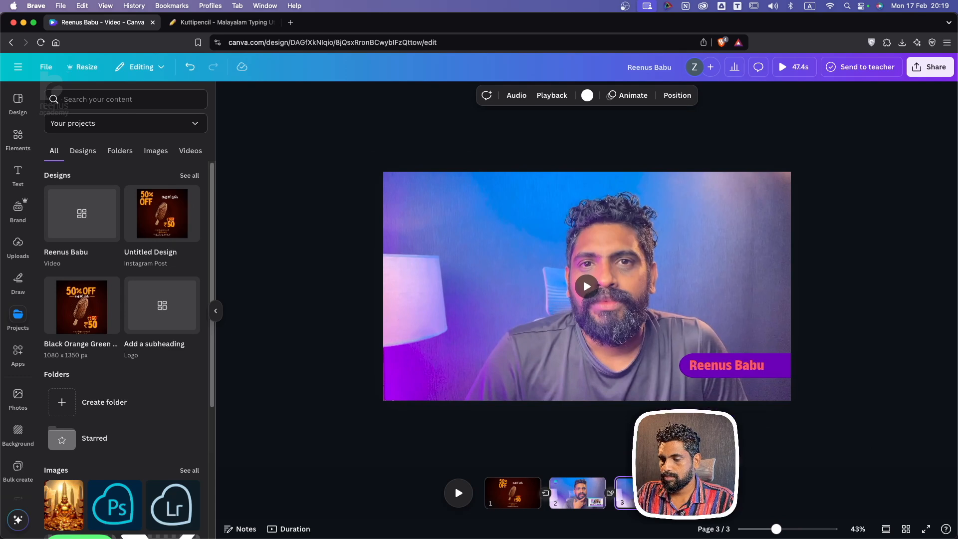
{"action": "left_click", "coordinate": [293, 531]}
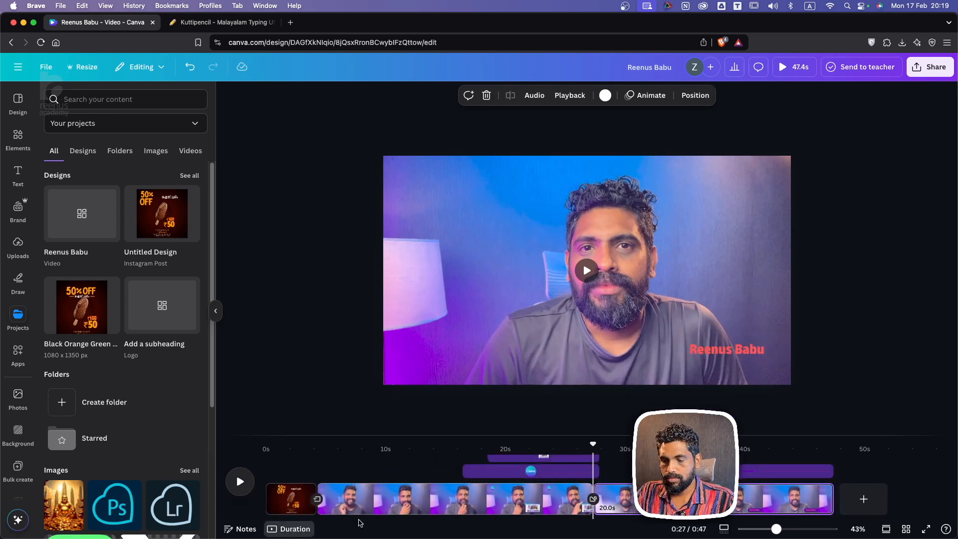
{"action": "left_click", "coordinate": [525, 501]}
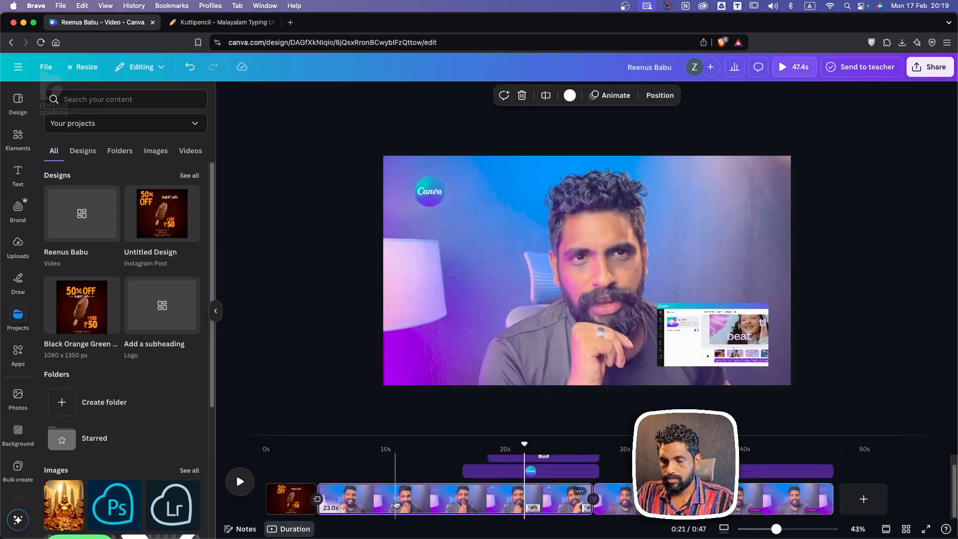
{"action": "right_click", "coordinate": [397, 502]}
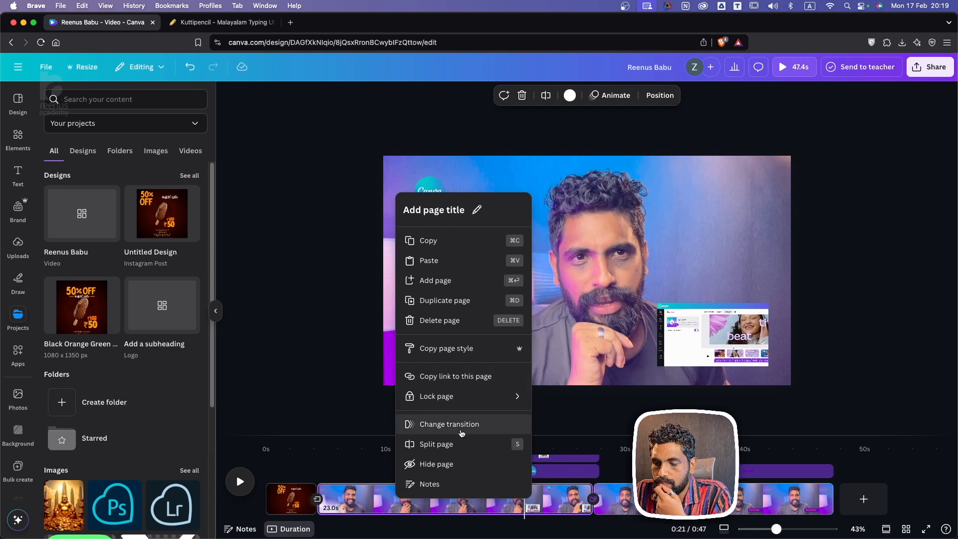
{"action": "right_click", "coordinate": [375, 503]}
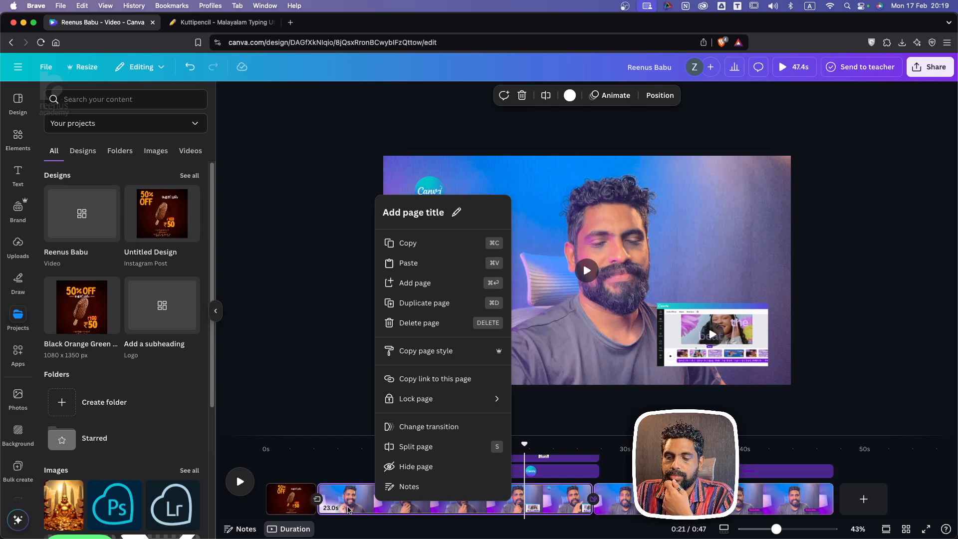
{"action": "left_click", "coordinate": [339, 495]}
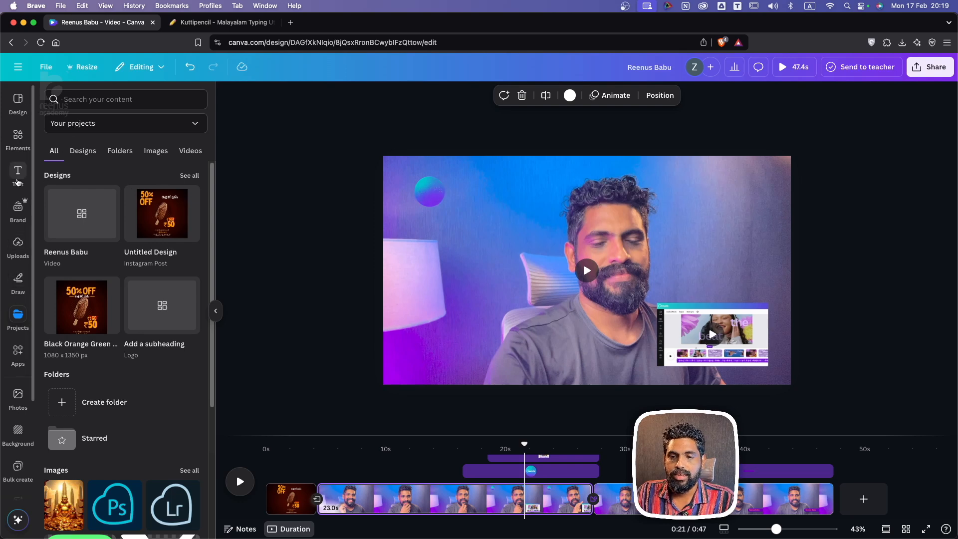
Search Elements for 'musi' and show all the music audio tracks.
{"action": "left_click", "coordinate": [20, 140]}
{"action": "double_click", "coordinate": [100, 99]}
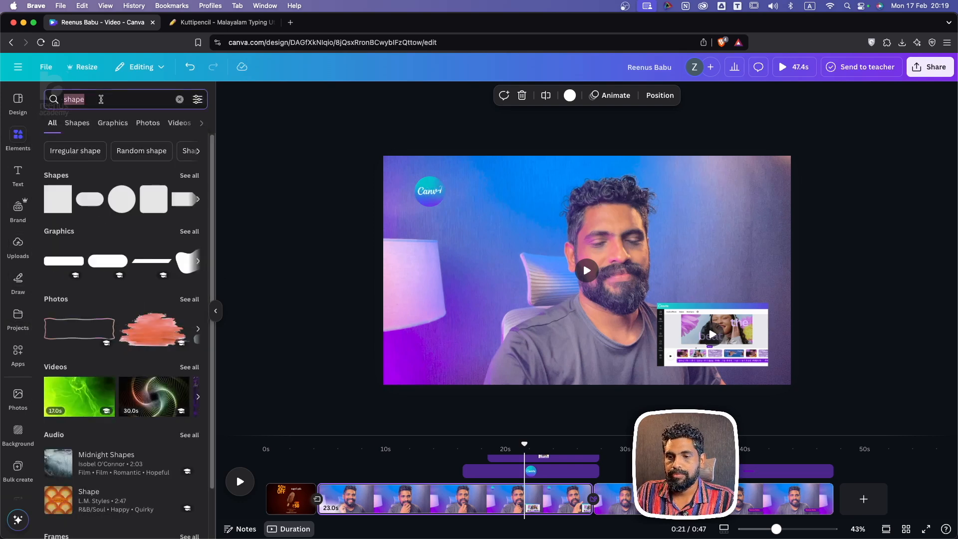
{"action": "type", "text": "musi"}
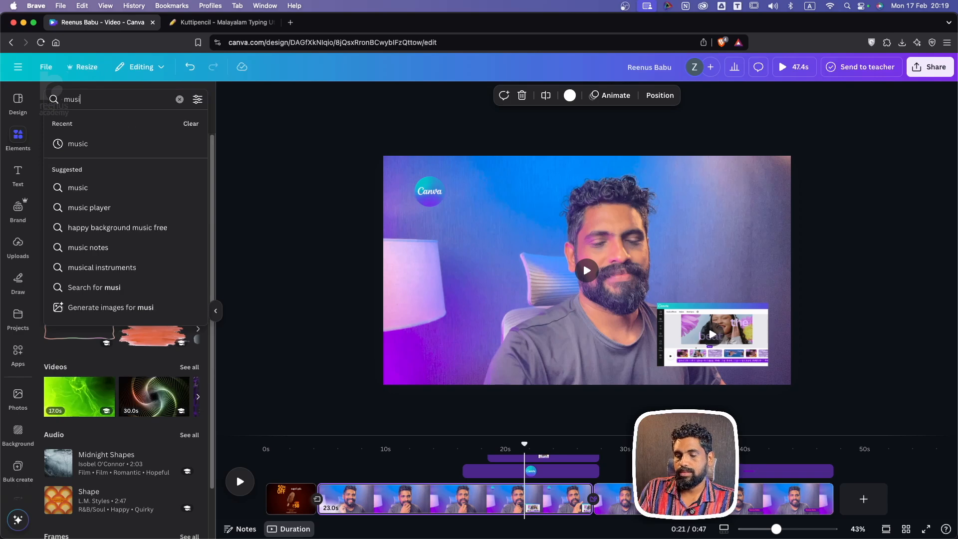
{"action": "left_click", "coordinate": [108, 144]}
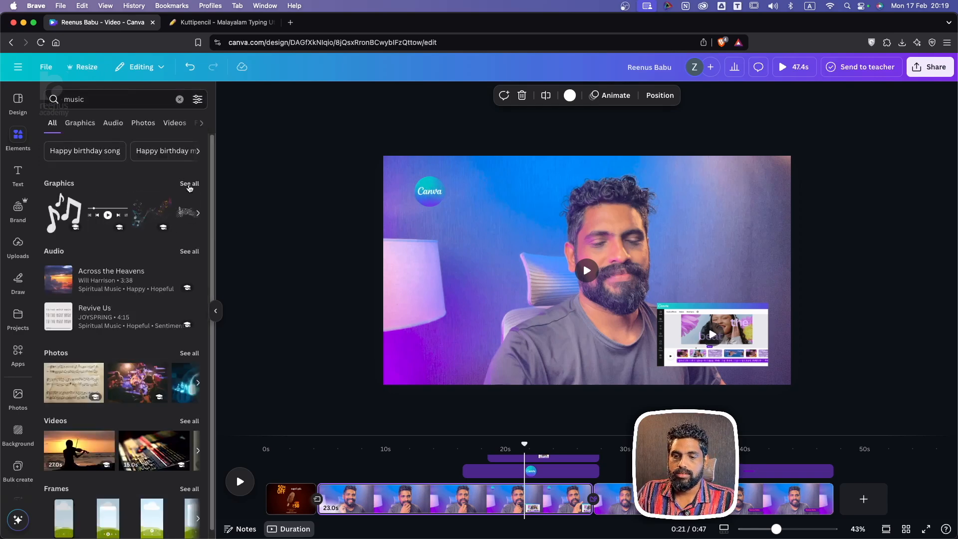
{"action": "left_click", "coordinate": [192, 252]}
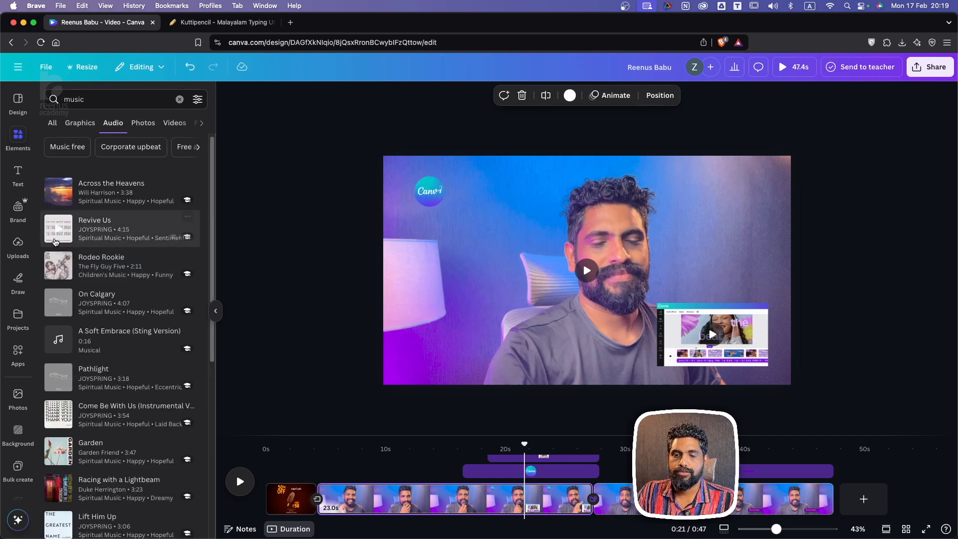
Preview Revive Us and drag it onto the timeline beneath the video clips.
{"action": "left_click", "coordinate": [62, 234]}
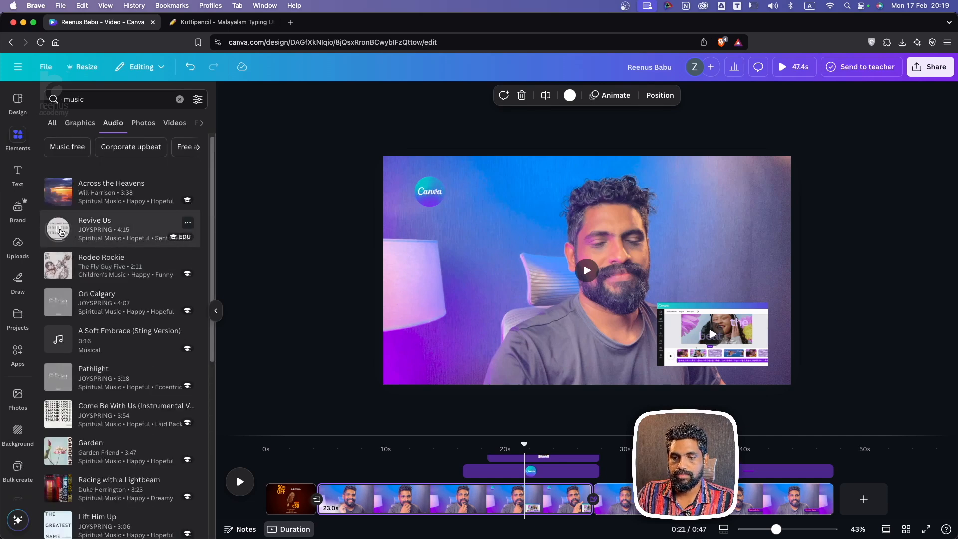
{"action": "left_click", "coordinate": [62, 230]}
{"action": "scroll", "coordinate": [124, 237], "scroll_direction": "down", "scroll_amount": 2}
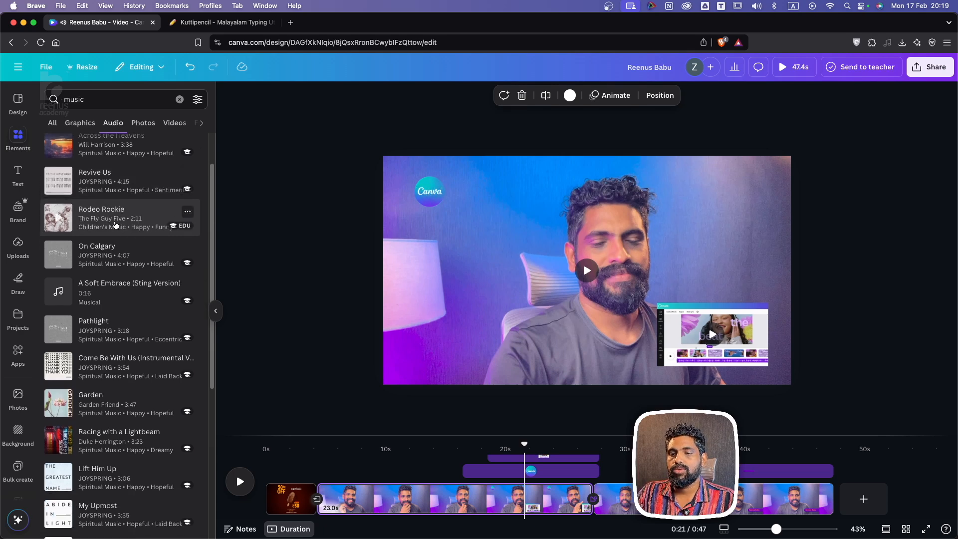
{"action": "left_click_drag", "start_coordinate": [68, 183], "coordinate": [356, 507]}
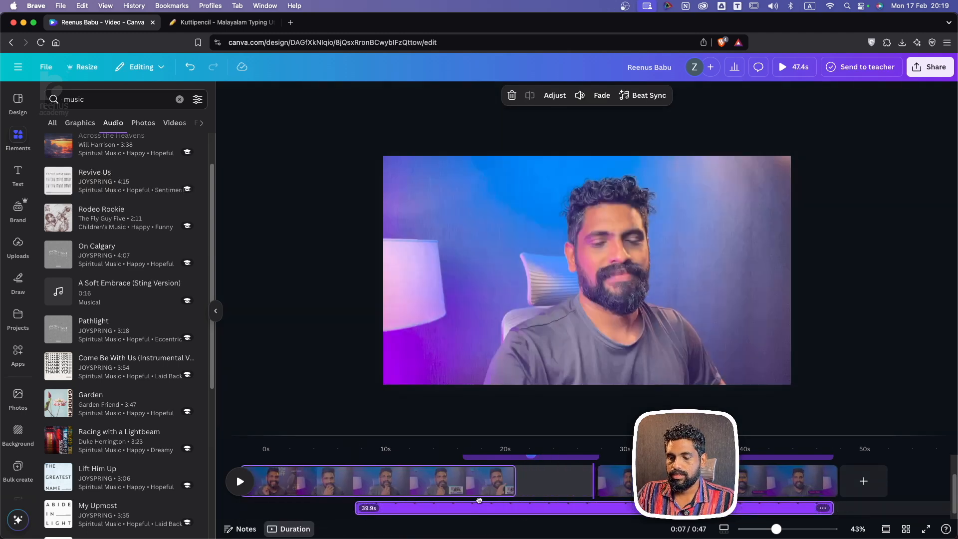
{"action": "left_click_drag", "start_coordinate": [550, 501], "coordinate": [549, 500]}
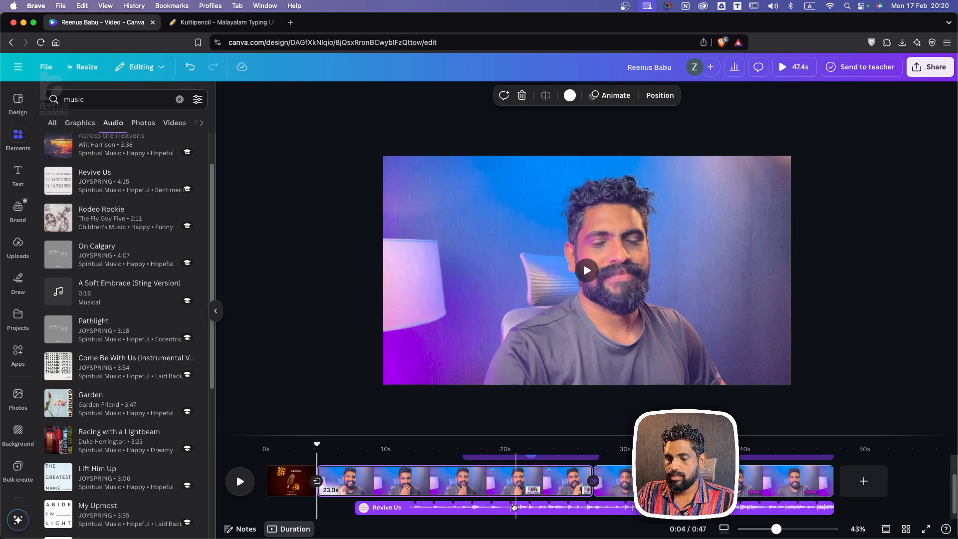
{"action": "left_click", "coordinate": [482, 507]}
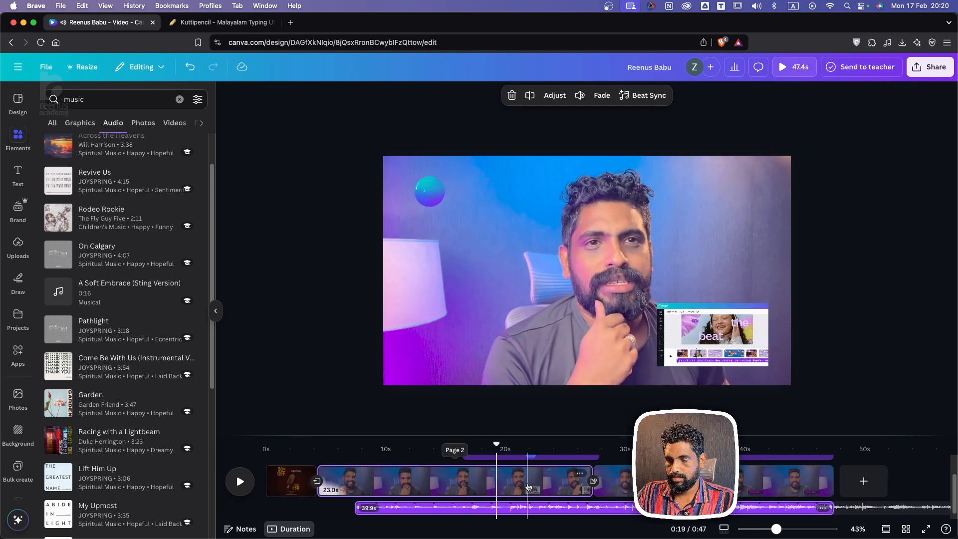
{"action": "left_click", "coordinate": [524, 485]}
{"action": "right_click", "coordinate": [538, 479]}
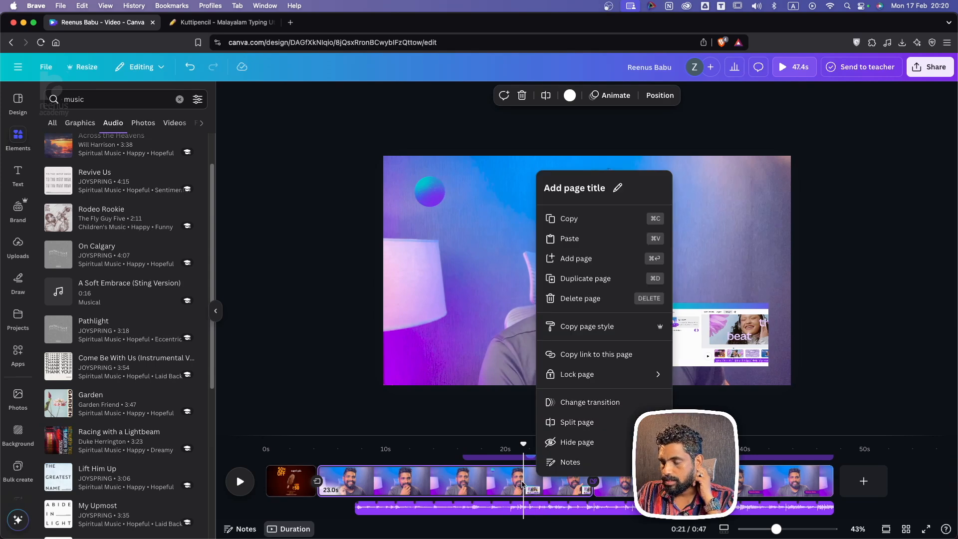
{"action": "left_click", "coordinate": [523, 485]}
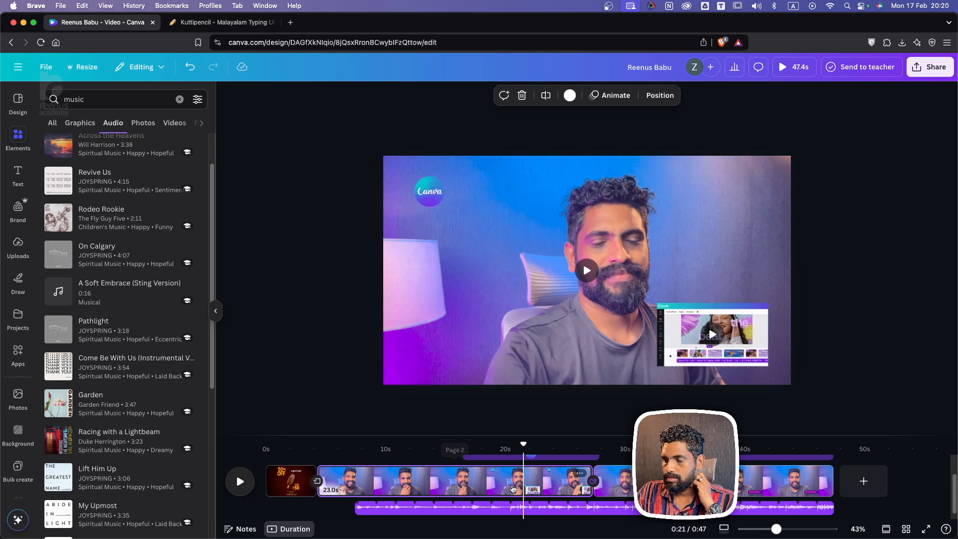
{"action": "right_click", "coordinate": [505, 483]}
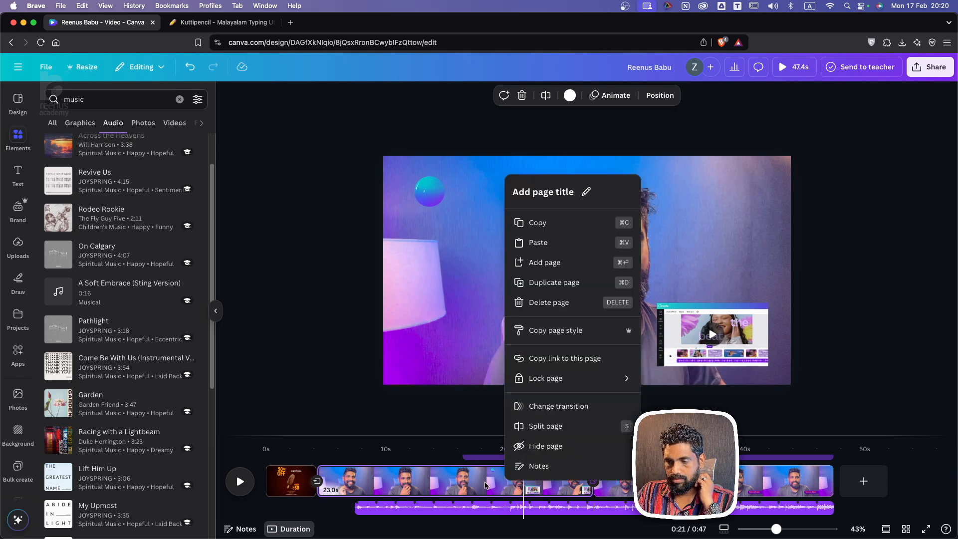
{"action": "left_click", "coordinate": [494, 483]}
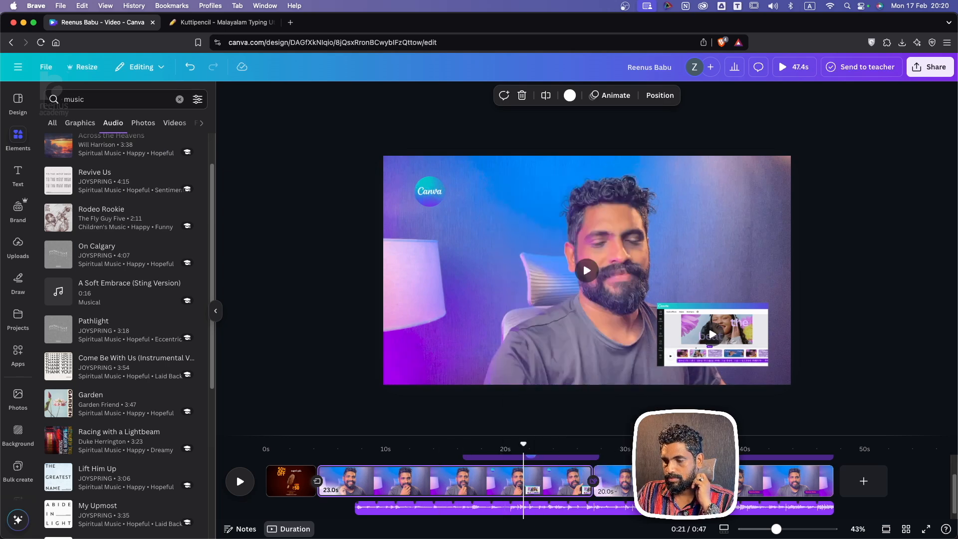
Slide the music track earlier and search the Elements for 'sfx'.
{"action": "left_click", "coordinate": [647, 508]}
{"action": "left_click_drag", "start_coordinate": [647, 508], "coordinate": [519, 513]}
{"action": "left_click", "coordinate": [120, 97]}
{"action": "type", "text": "sf"}
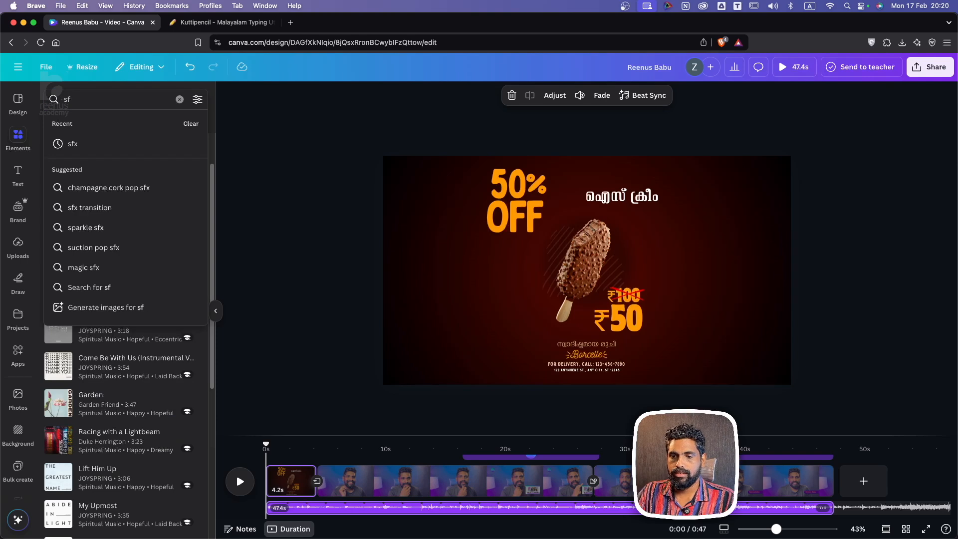
{"action": "type", "text": "x"}
{"action": "key", "text": "Return"}
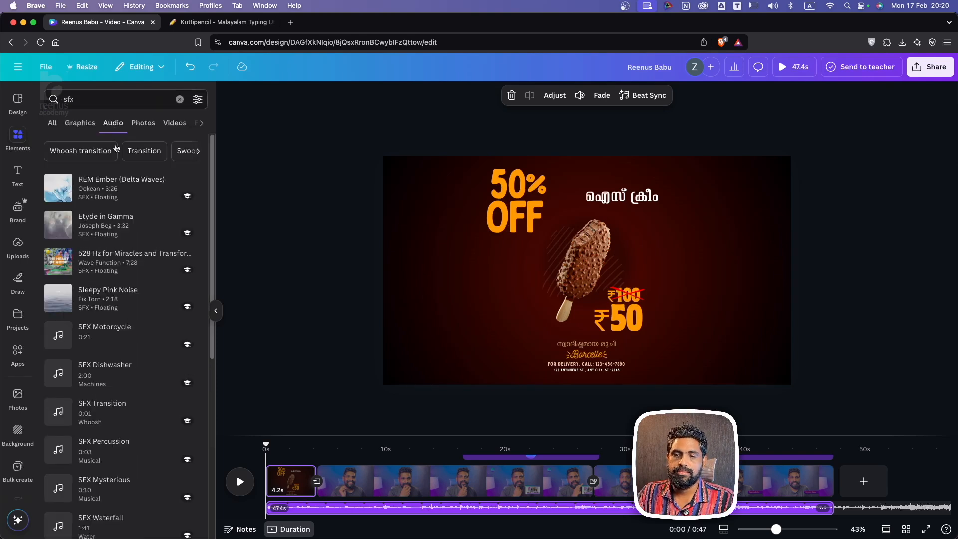
Preview the MSN_SFX_Piano 2 and MSN_SFX_Element 8 sound effects.
{"action": "scroll", "coordinate": [125, 324], "scroll_direction": "down", "scroll_amount": 2}
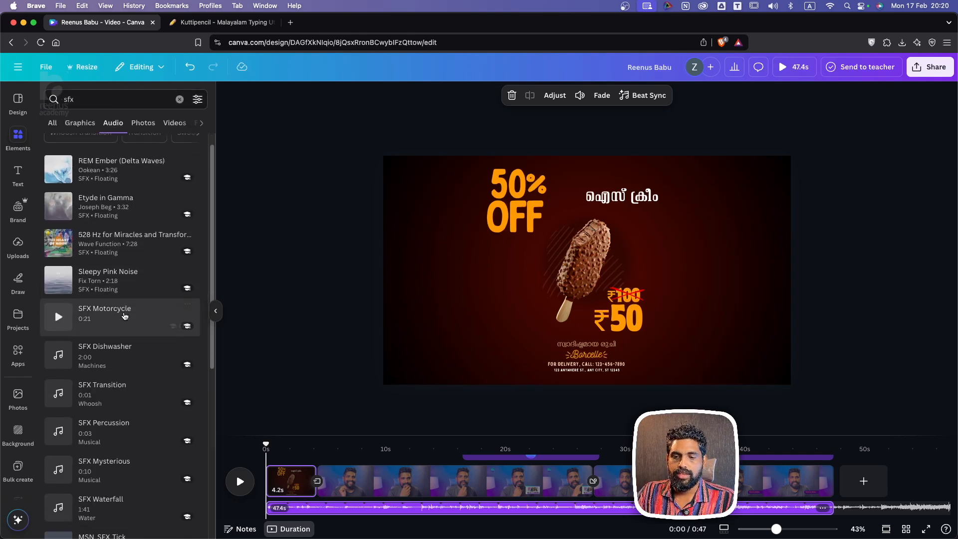
{"action": "scroll", "coordinate": [125, 319], "scroll_direction": "down", "scroll_amount": 5}
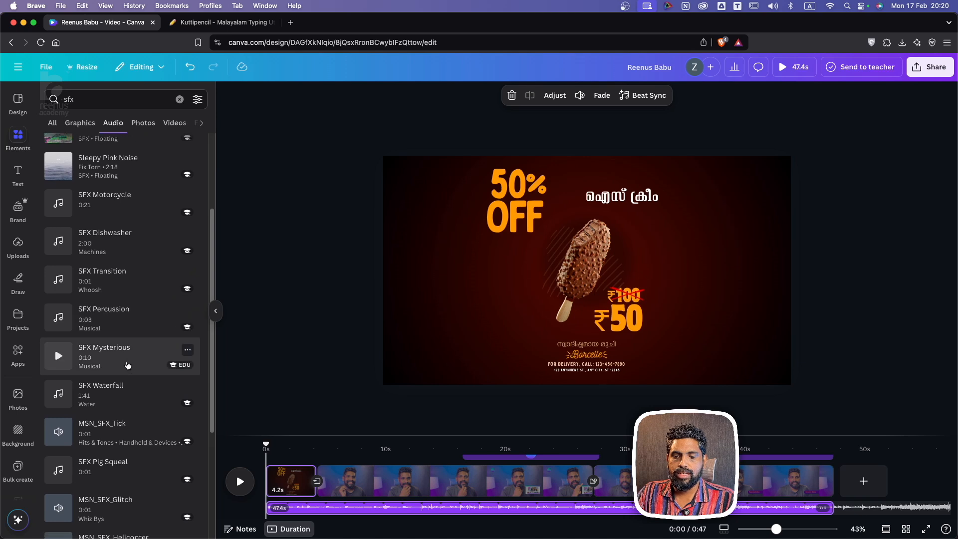
{"action": "scroll", "coordinate": [125, 371], "scroll_direction": "down", "scroll_amount": 5}
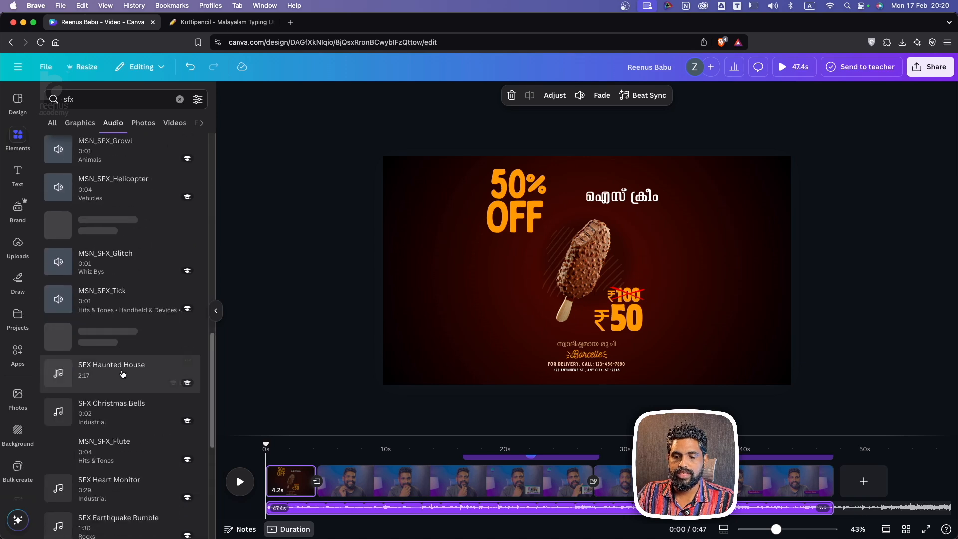
{"action": "scroll", "coordinate": [125, 373], "scroll_direction": "down", "scroll_amount": 10}
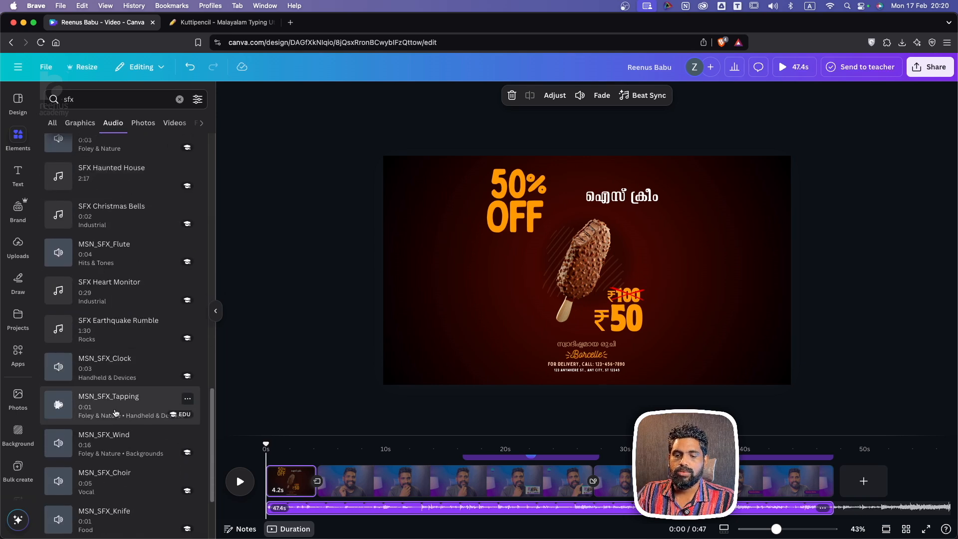
{"action": "scroll", "coordinate": [130, 399], "scroll_direction": "down", "scroll_amount": 5}
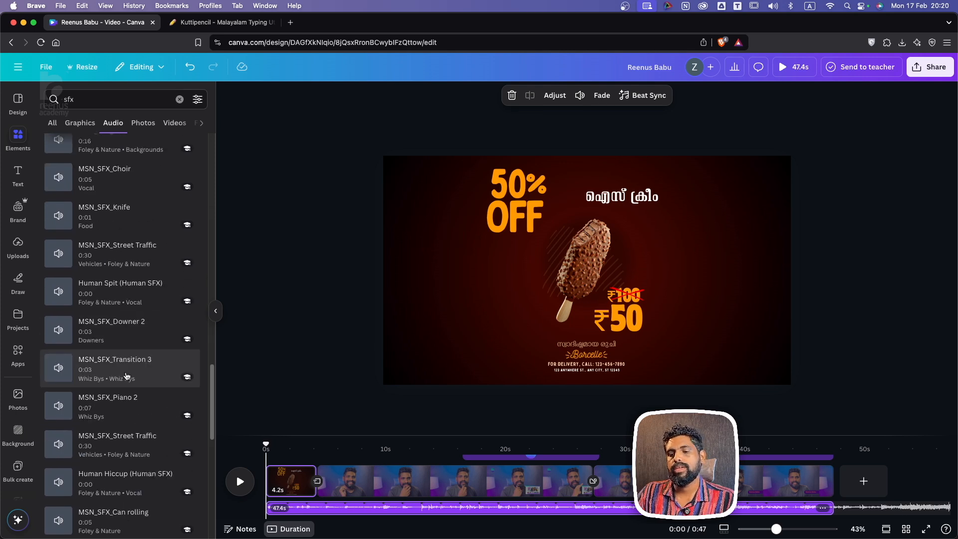
{"action": "scroll", "coordinate": [130, 349], "scroll_direction": "down", "scroll_amount": 5}
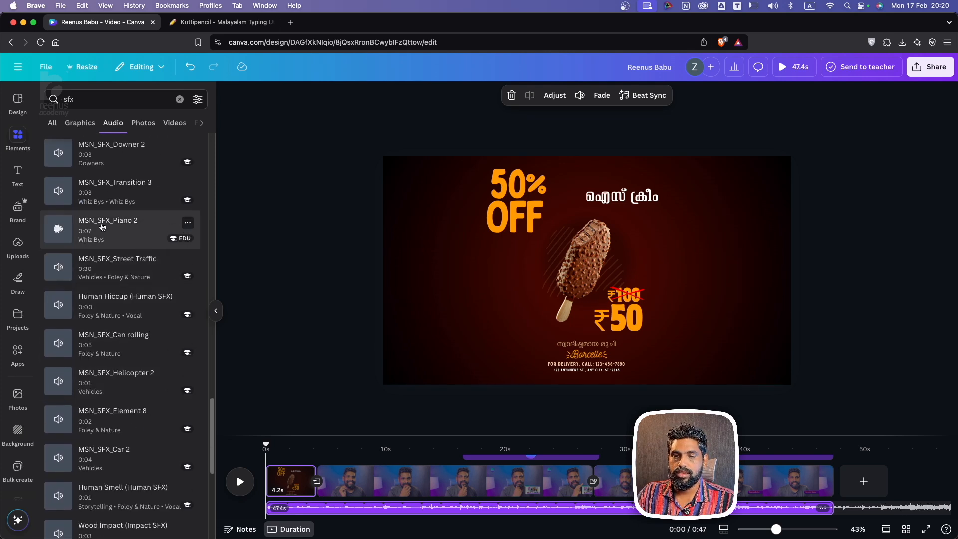
{"action": "left_click", "coordinate": [58, 230]}
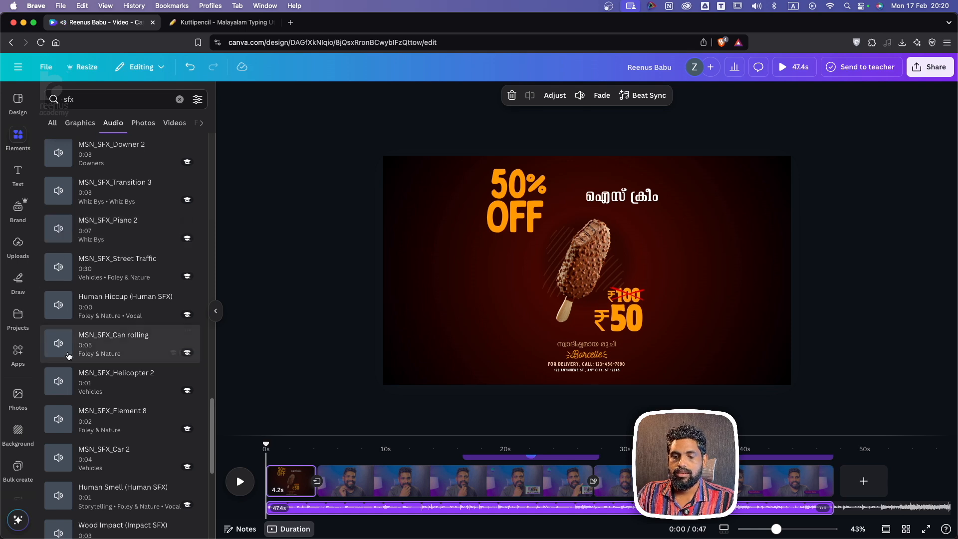
{"action": "scroll", "coordinate": [60, 399], "scroll_direction": "down", "scroll_amount": 1}
{"action": "left_click", "coordinate": [61, 405]}
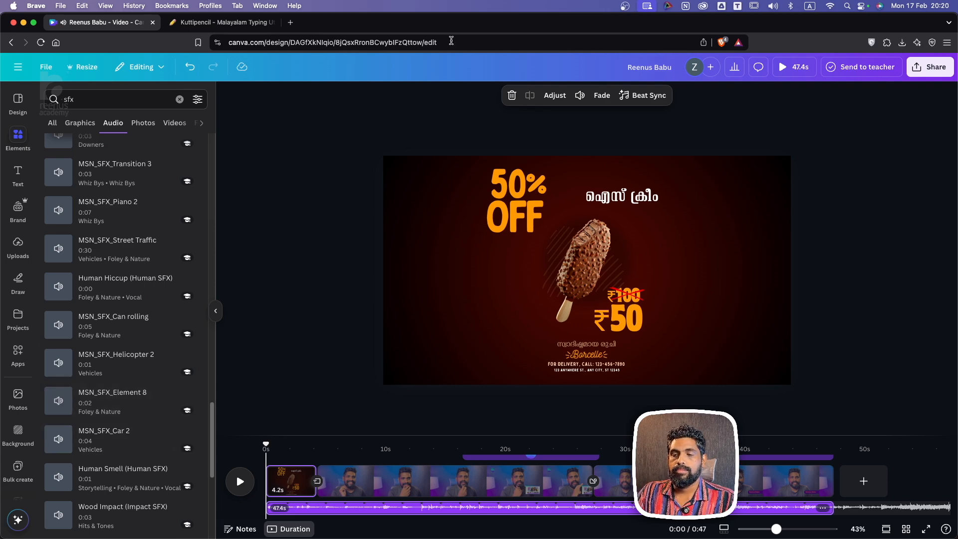
Load Pixabay's sfx sound effects page in a new tab and preview Whoosh transition.
{"action": "left_click", "coordinate": [290, 22]}
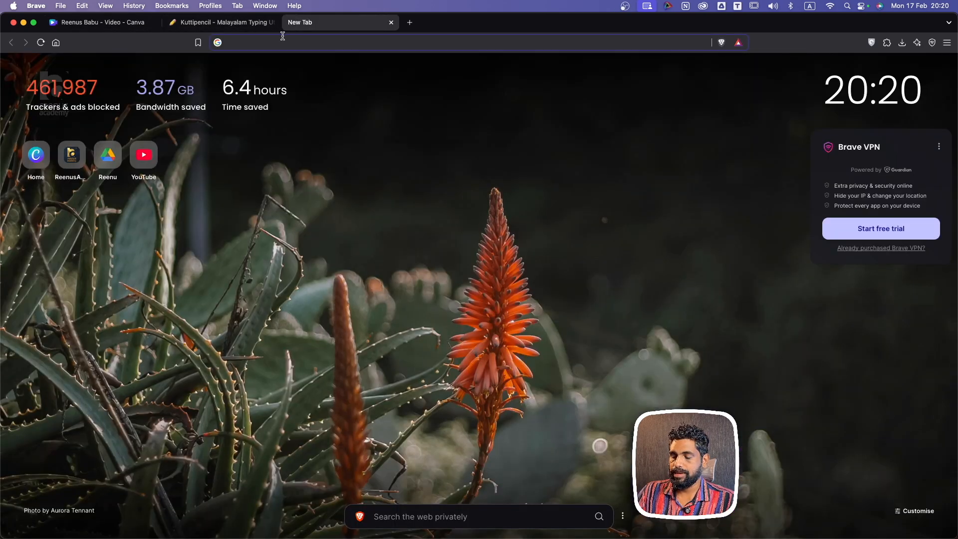
{"action": "type", "text": "pixa"}
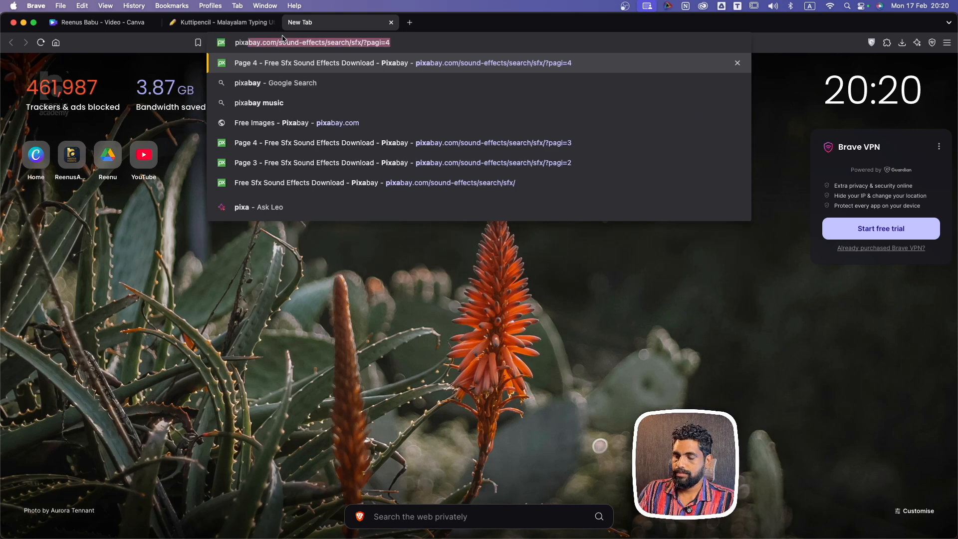
{"action": "key", "text": "Return"}
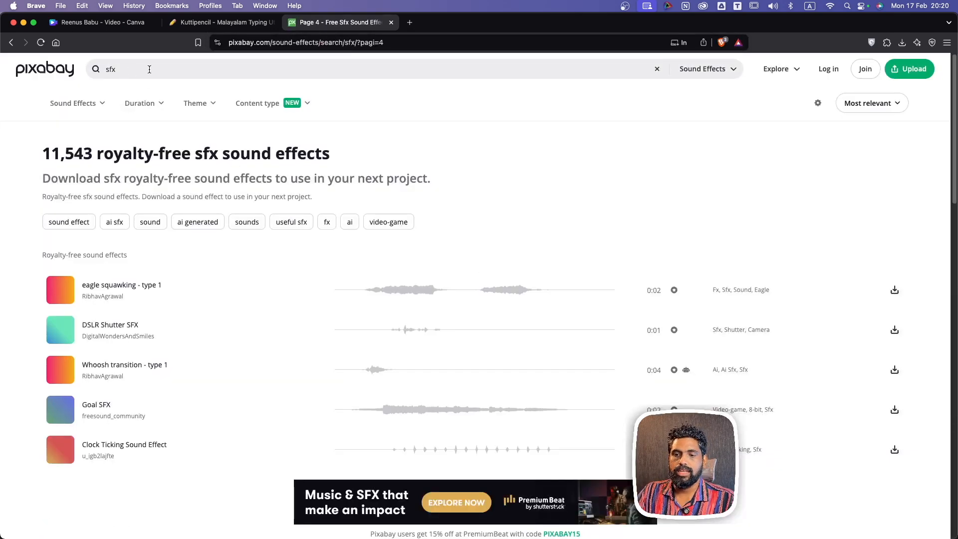
{"action": "scroll", "coordinate": [158, 250], "scroll_direction": "down", "scroll_amount": 2}
{"action": "scroll", "coordinate": [91, 293], "scroll_direction": "down", "scroll_amount": 3}
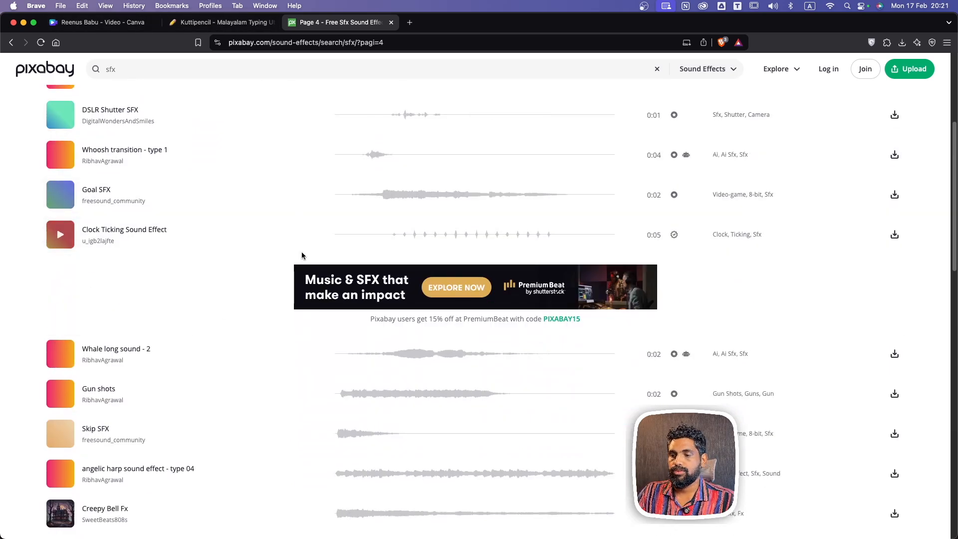
{"action": "scroll", "coordinate": [301, 239], "scroll_direction": "up", "scroll_amount": 1}
{"action": "left_click", "coordinate": [60, 175]}
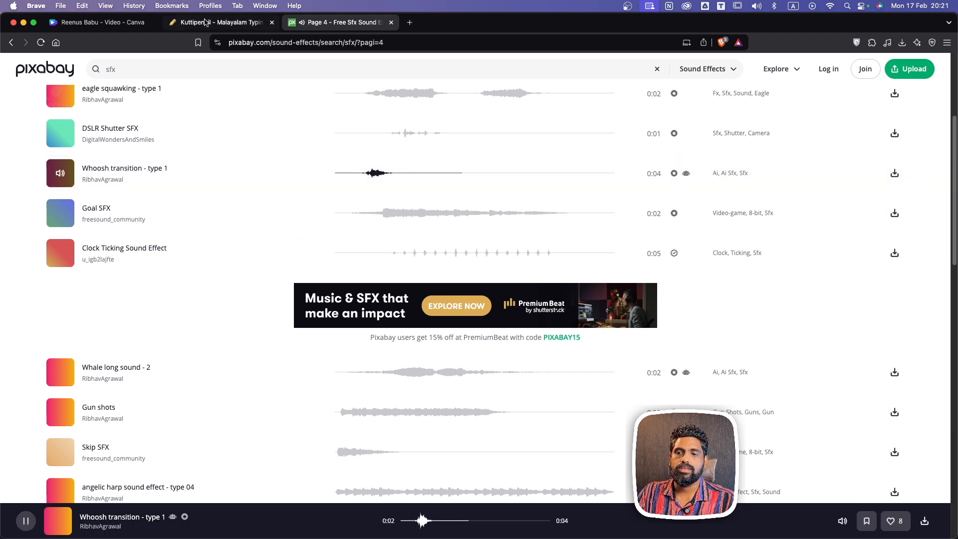
Back in Canva, add the Can rolling sound effect at about 3 seconds.
{"action": "left_click", "coordinate": [80, 24]}
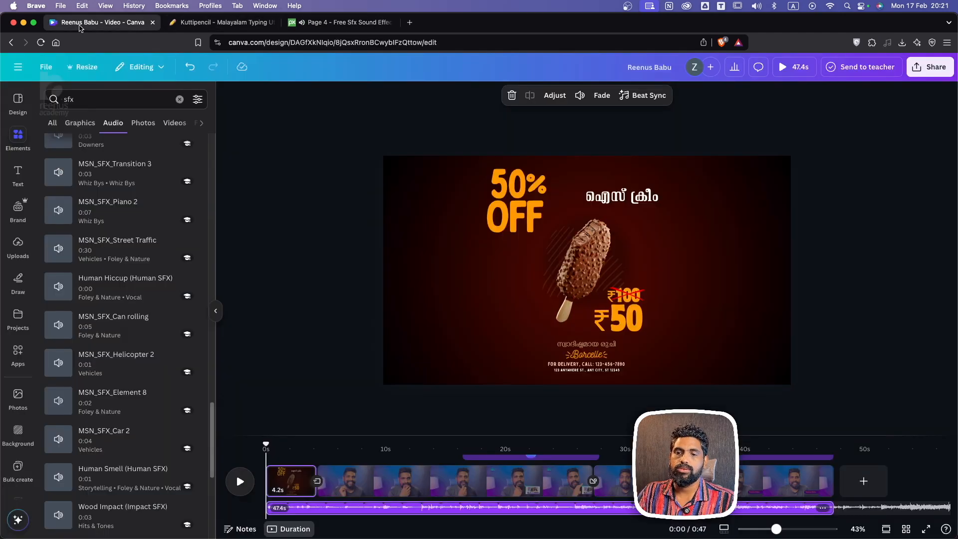
{"action": "scroll", "coordinate": [353, 479], "scroll_direction": "down", "scroll_amount": 1}
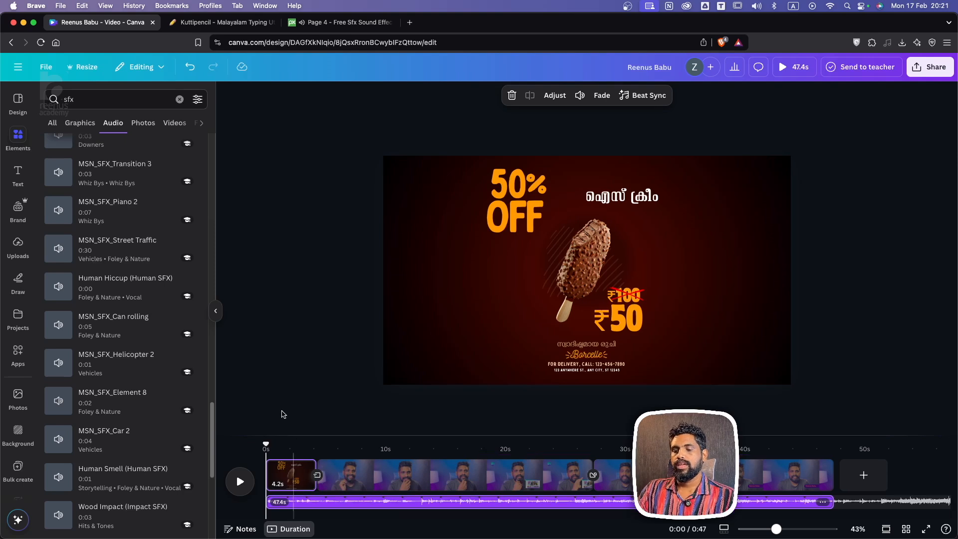
{"action": "left_click", "coordinate": [309, 448]}
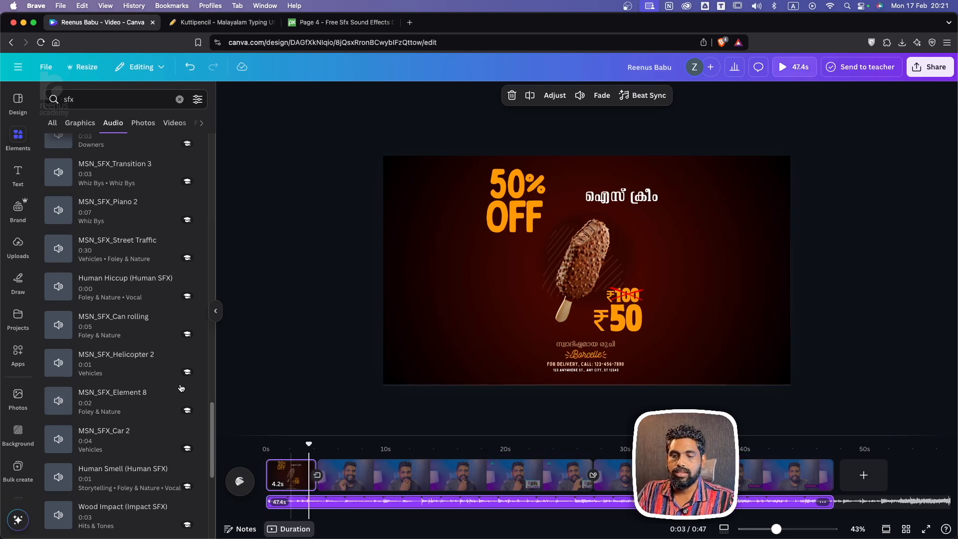
{"action": "left_click_drag", "start_coordinate": [88, 325], "coordinate": [295, 509]}
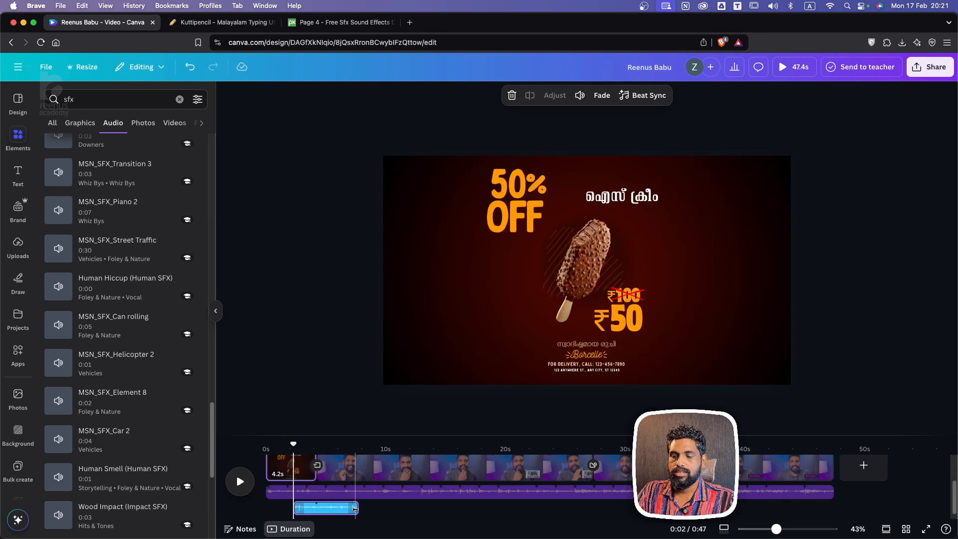
Try volume levels on the Can rolling clip, then bring up the talking-head clip's page options.
{"action": "left_click", "coordinate": [323, 507]}
{"action": "right_click", "coordinate": [324, 508]}
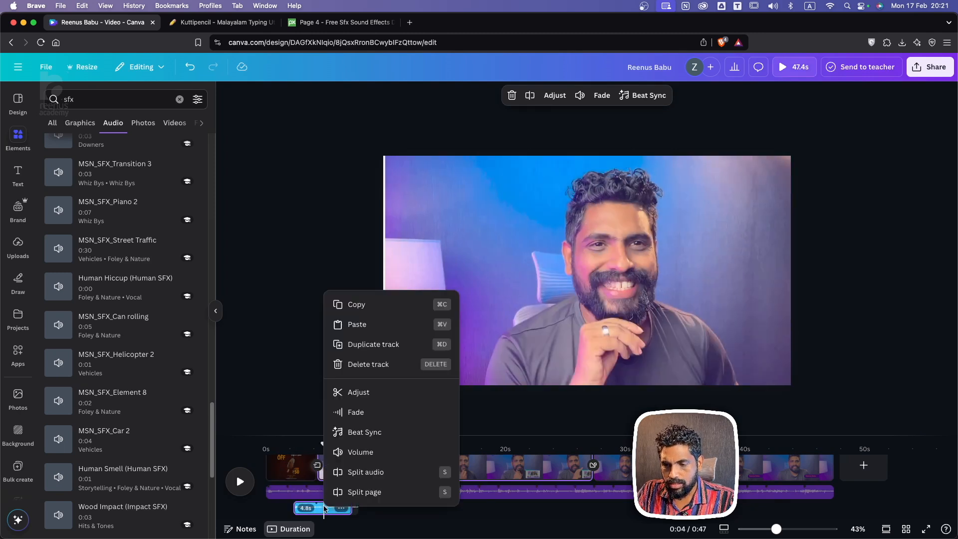
{"action": "left_click", "coordinate": [361, 452]}
{"action": "mouse_move", "coordinate": [536, 154]}
{"action": "left_mouse_down"}
{"action": "mouse_move", "coordinate": [562, 154]}
{"action": "mouse_move", "coordinate": [549, 154]}
{"action": "left_mouse_up"}
{"action": "left_click", "coordinate": [350, 470]}
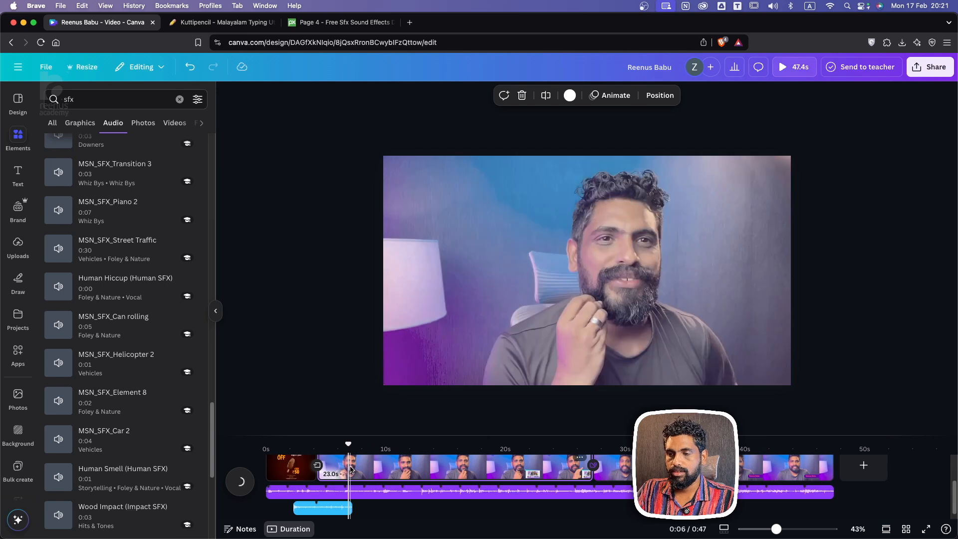
{"action": "right_click", "coordinate": [351, 470]}
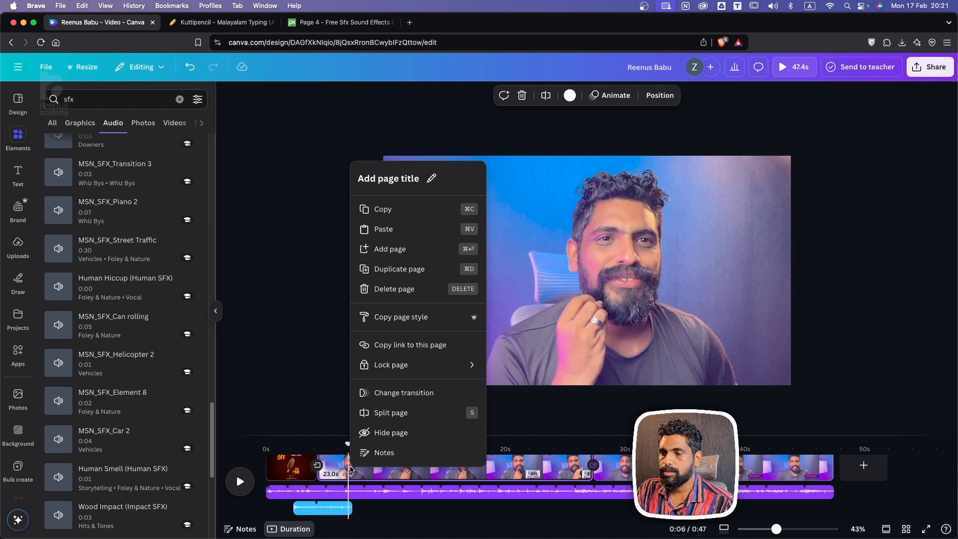
Check the page options at 0:08, then rewind to the ice-cream page and play.
{"action": "left_click", "coordinate": [483, 477]}
{"action": "right_click", "coordinate": [483, 469]}
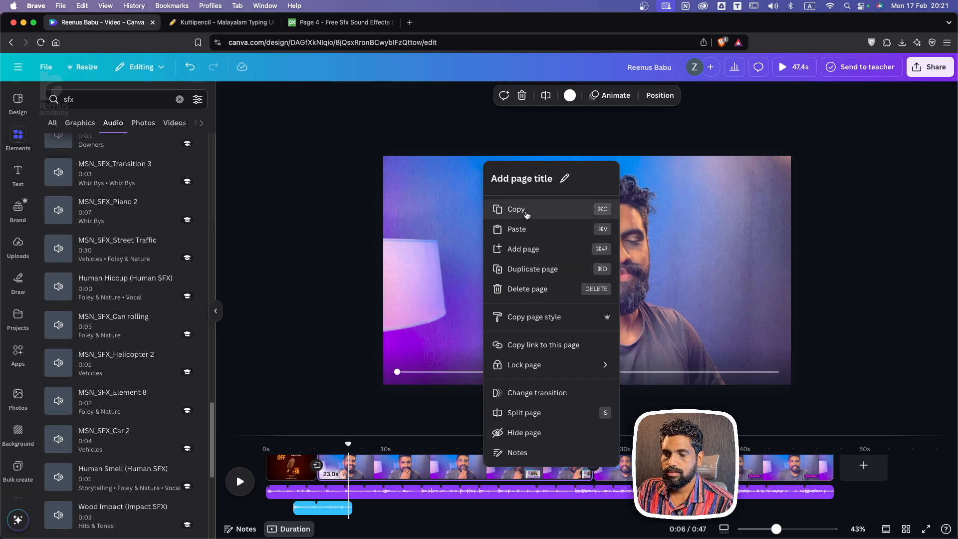
{"action": "left_click", "coordinate": [367, 465]}
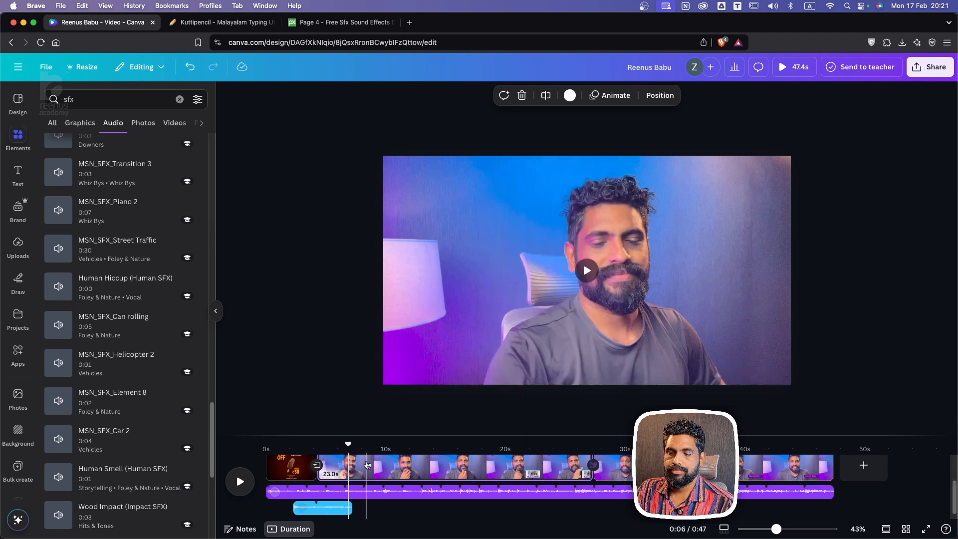
{"action": "right_click", "coordinate": [368, 464]}
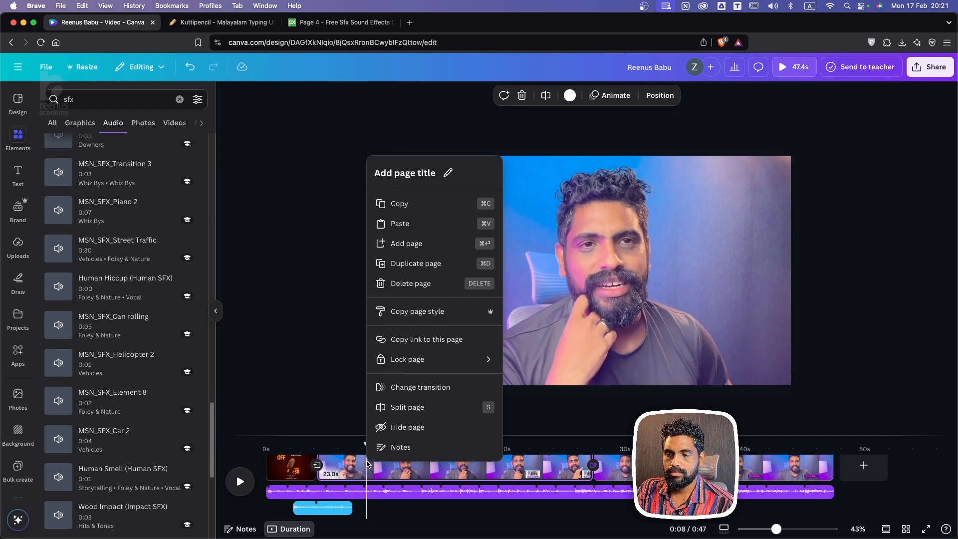
{"action": "key", "text": "Escape"}
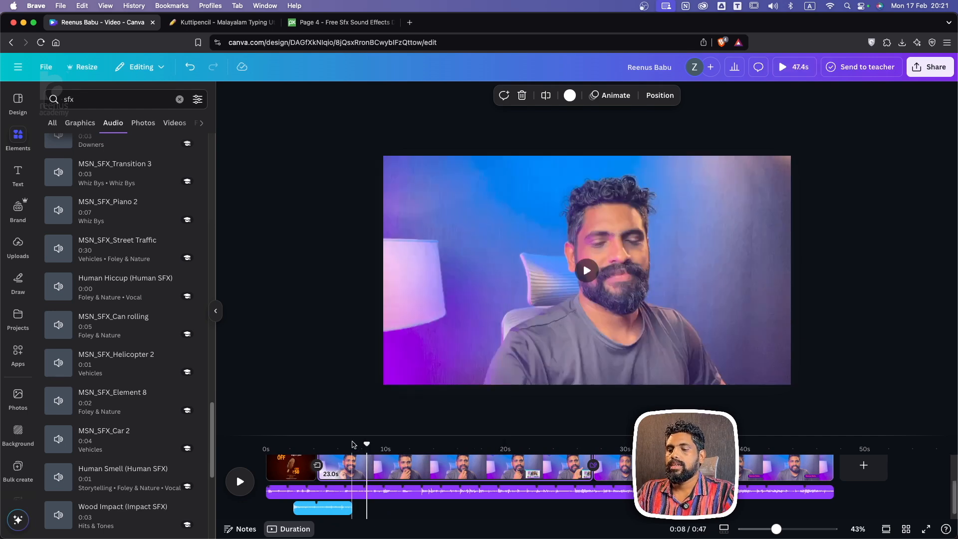
{"action": "left_click_drag", "start_coordinate": [360, 444], "coordinate": [266, 449]}
{"action": "key", "text": "space"}
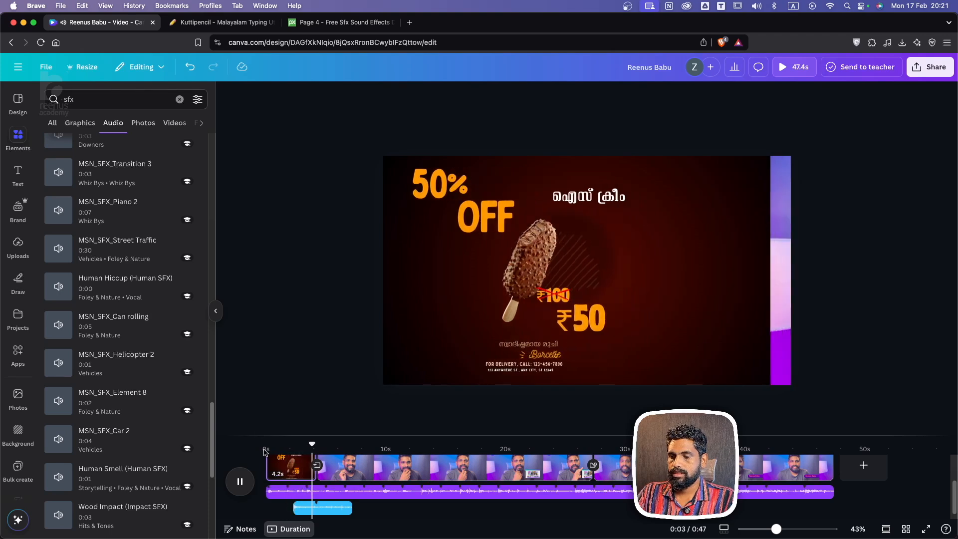
Select the second page's clip, then put the background music track into Adjust mode.
{"action": "left_click", "coordinate": [344, 455]}
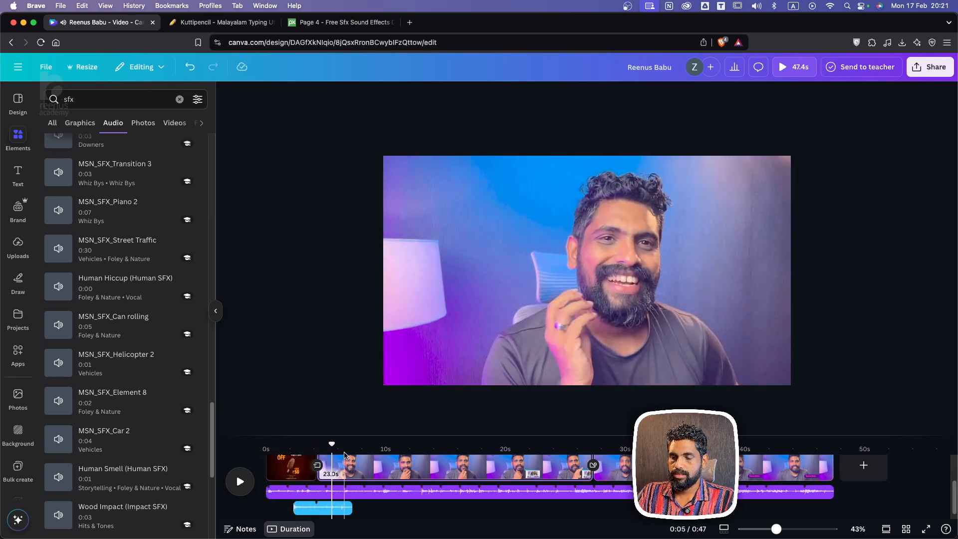
{"action": "left_click", "coordinate": [413, 494]}
{"action": "right_click", "coordinate": [413, 495]}
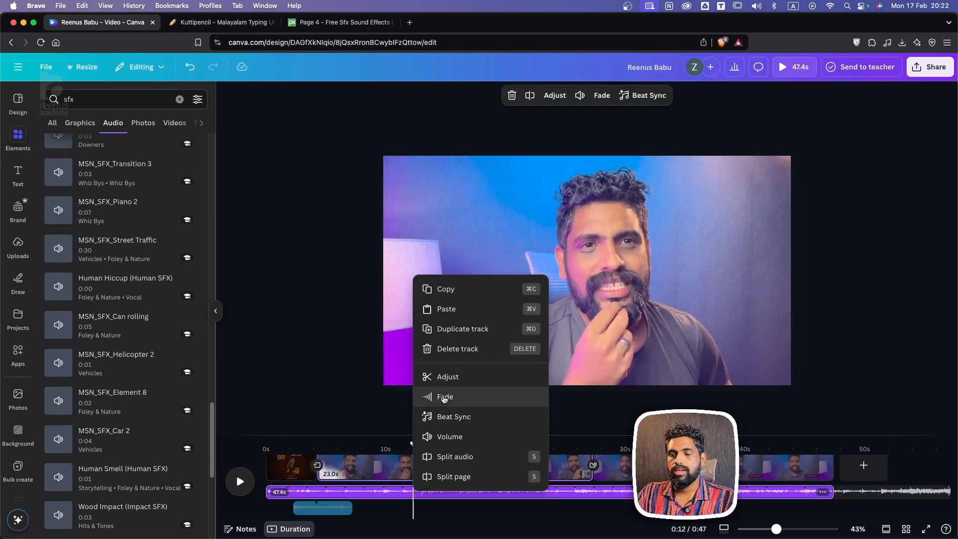
{"action": "left_click", "coordinate": [445, 376]}
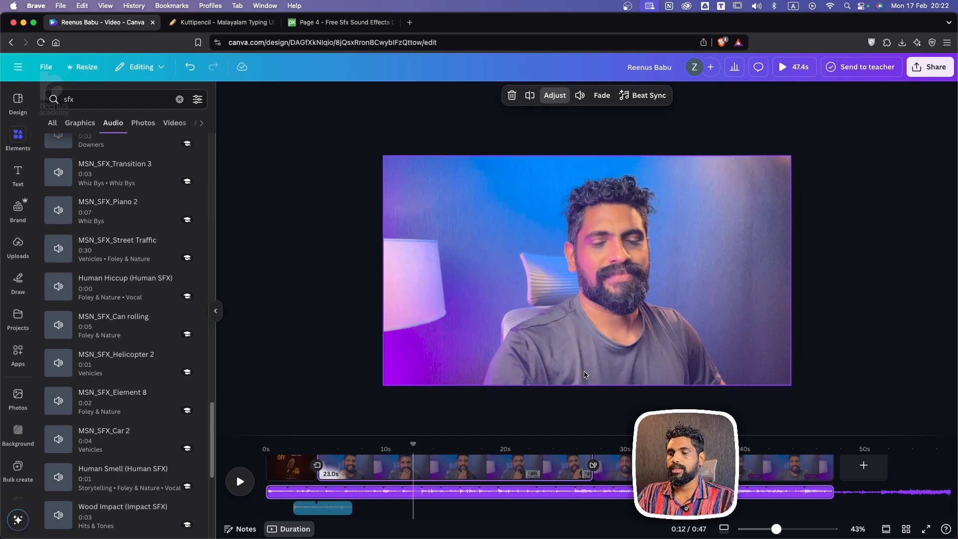
Move the preview to 0:15 and 0:18, then go back to the video search results.
{"action": "left_click", "coordinate": [454, 471]}
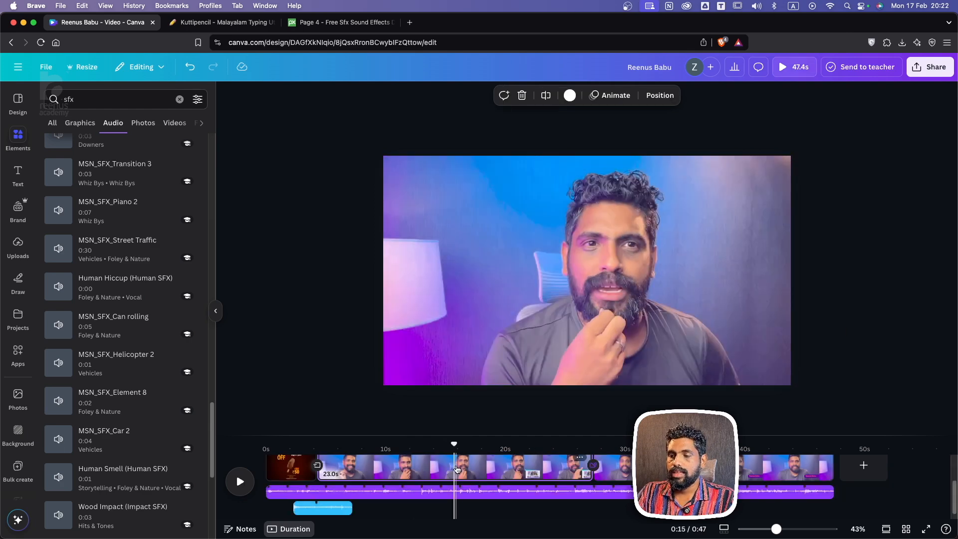
{"action": "scroll", "coordinate": [474, 464], "scroll_direction": "down", "scroll_amount": 1}
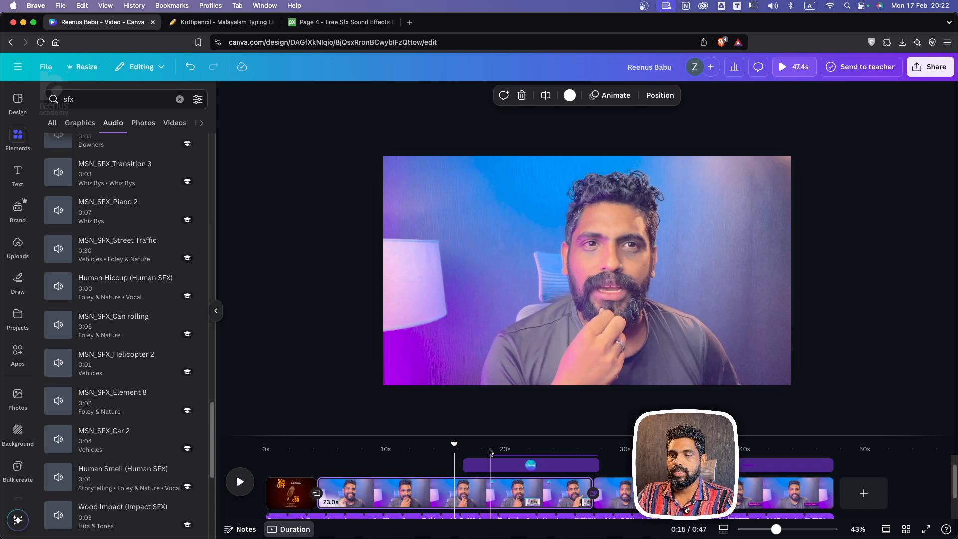
{"action": "left_click", "coordinate": [484, 493]}
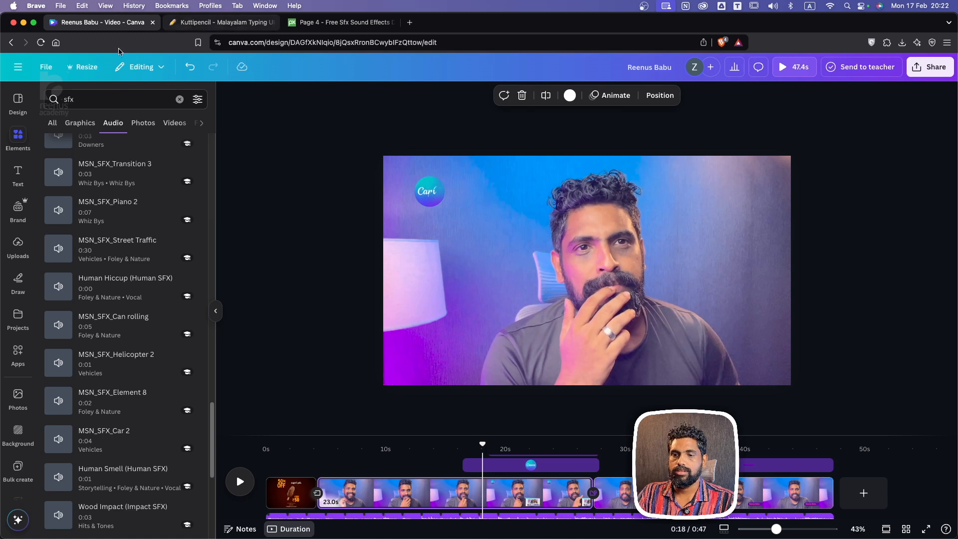
{"action": "left_click", "coordinate": [11, 43]}
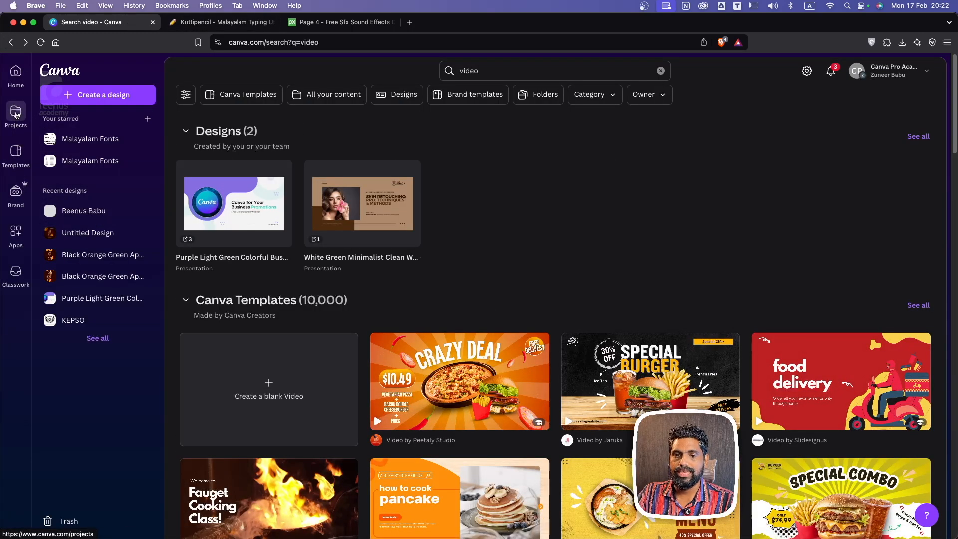
Visit Templates, then return to Home and scroll through Recent designs.
{"action": "left_click", "coordinate": [16, 152]}
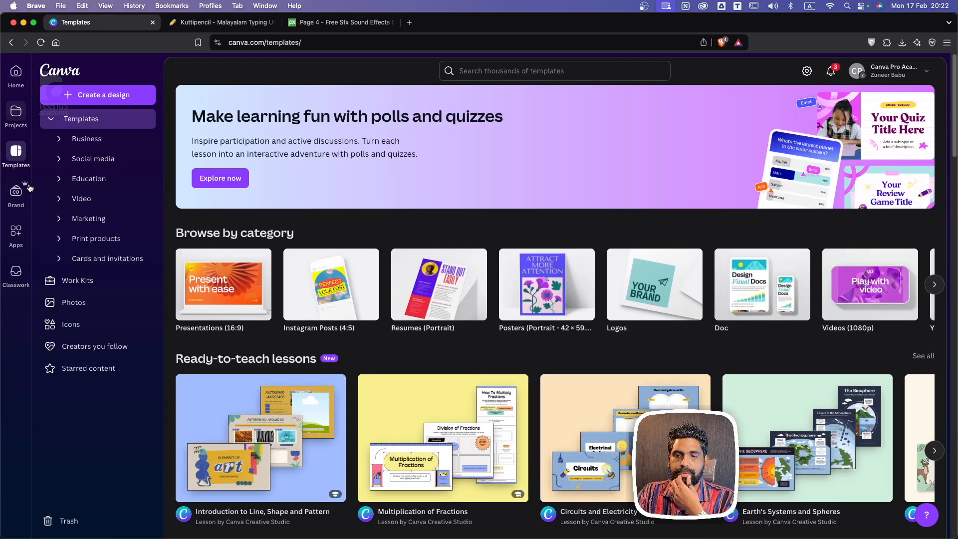
{"action": "left_click", "coordinate": [16, 72]}
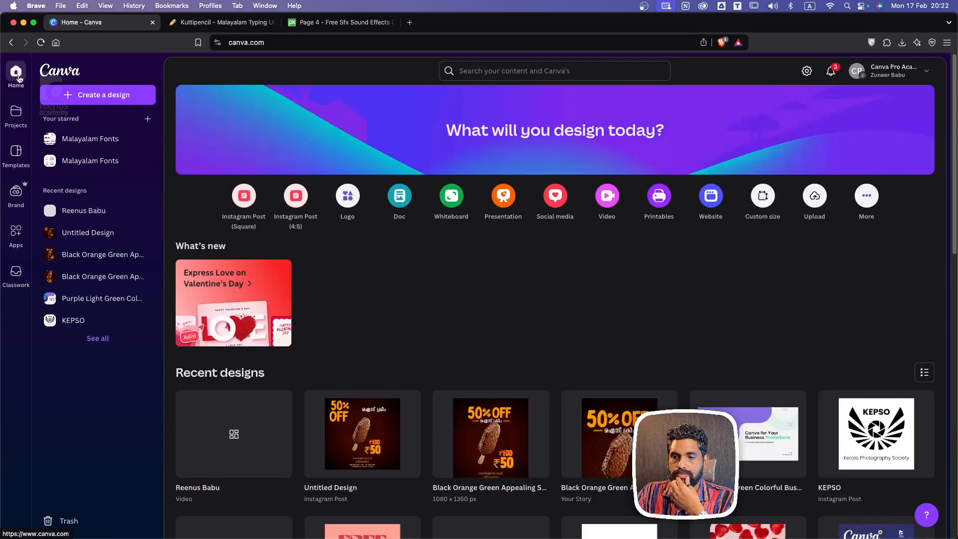
{"action": "scroll", "coordinate": [549, 389], "scroll_direction": "down", "scroll_amount": 5}
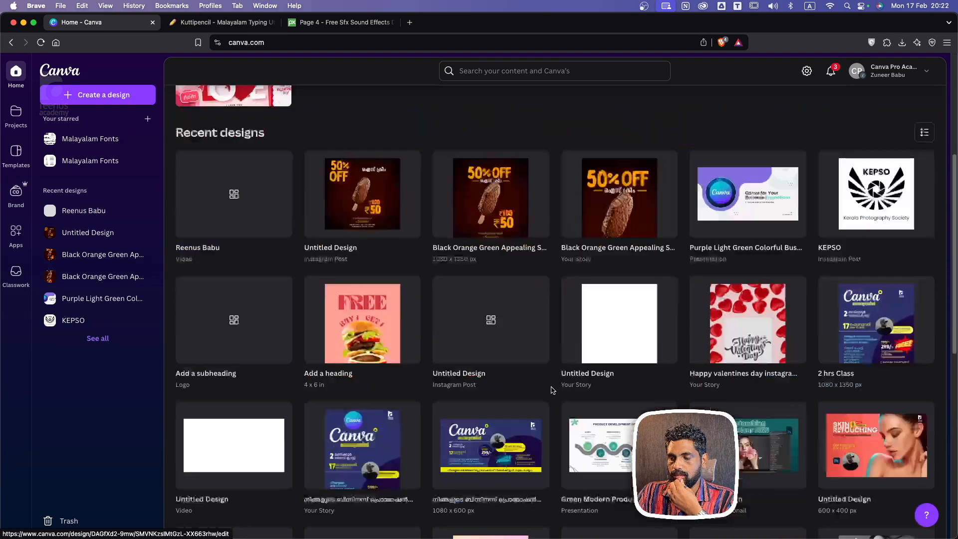
{"action": "scroll", "coordinate": [589, 329], "scroll_direction": "up", "scroll_amount": 4}
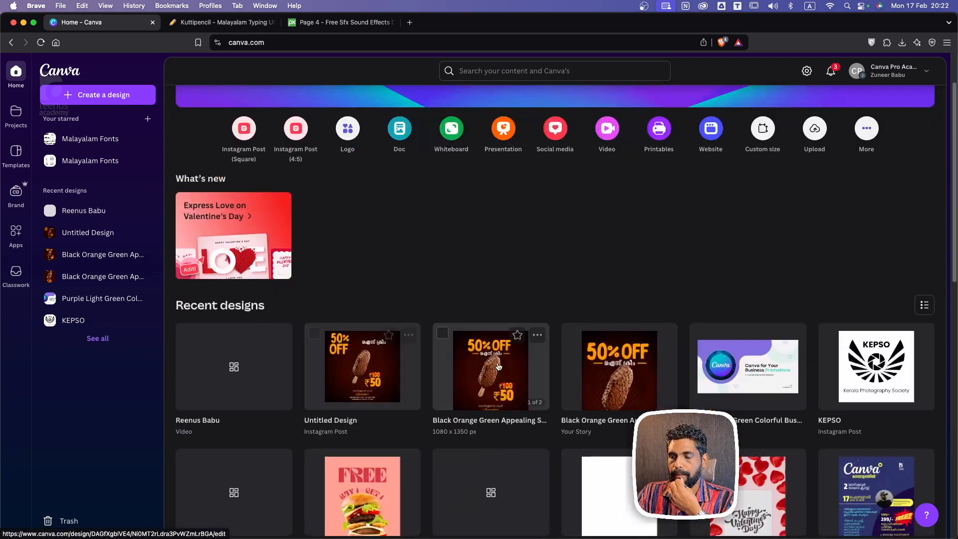
Open the Untitled Design ice-cream post, add Page 2, and bring up the Photos library.
{"action": "left_click", "coordinate": [362, 377]}
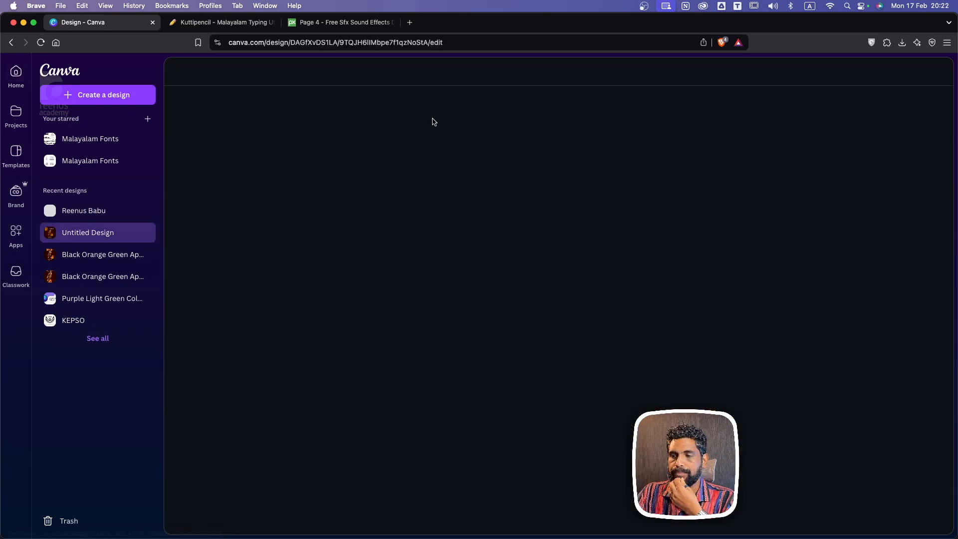
{"action": "left_click", "coordinate": [592, 499]}
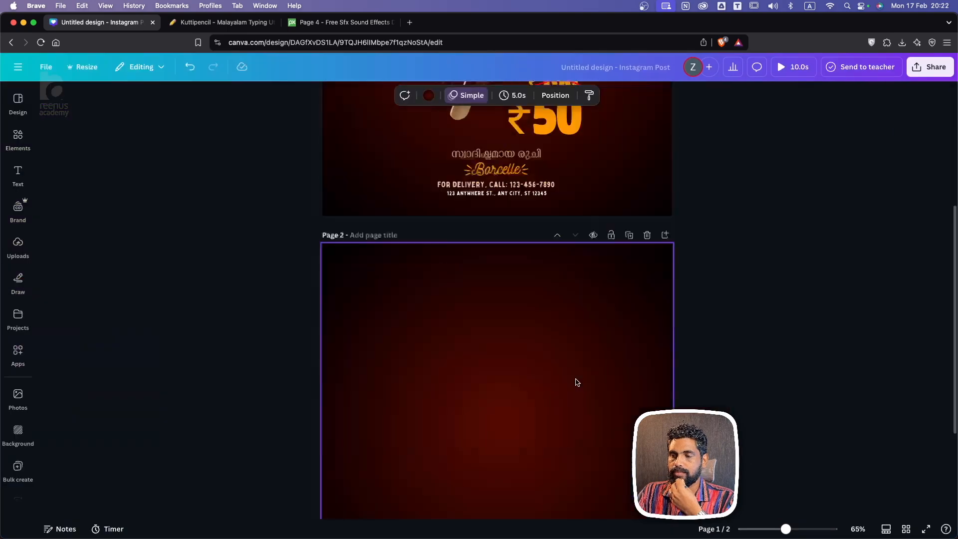
{"action": "left_click", "coordinate": [18, 245]}
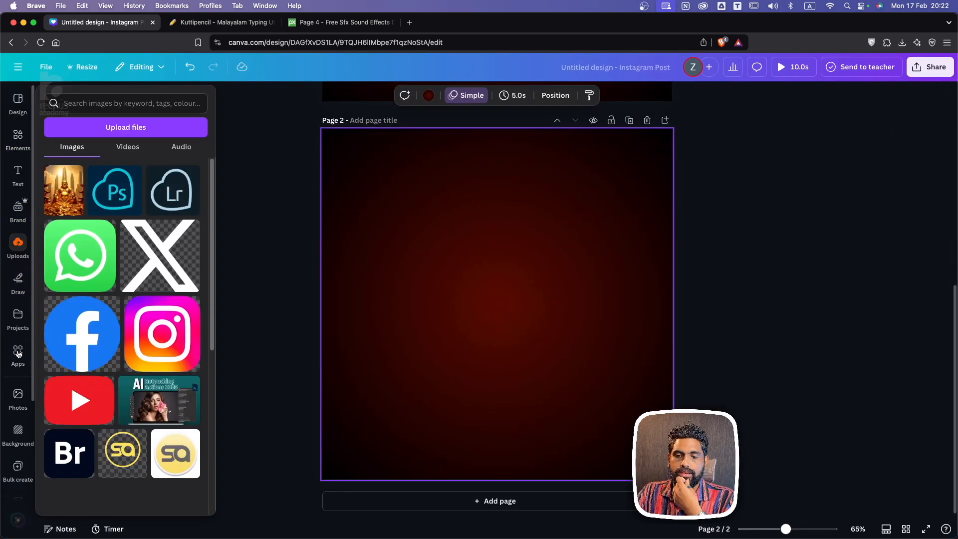
{"action": "left_click", "coordinate": [19, 355]}
{"action": "left_click", "coordinate": [18, 432]}
{"action": "left_click", "coordinate": [18, 397]}
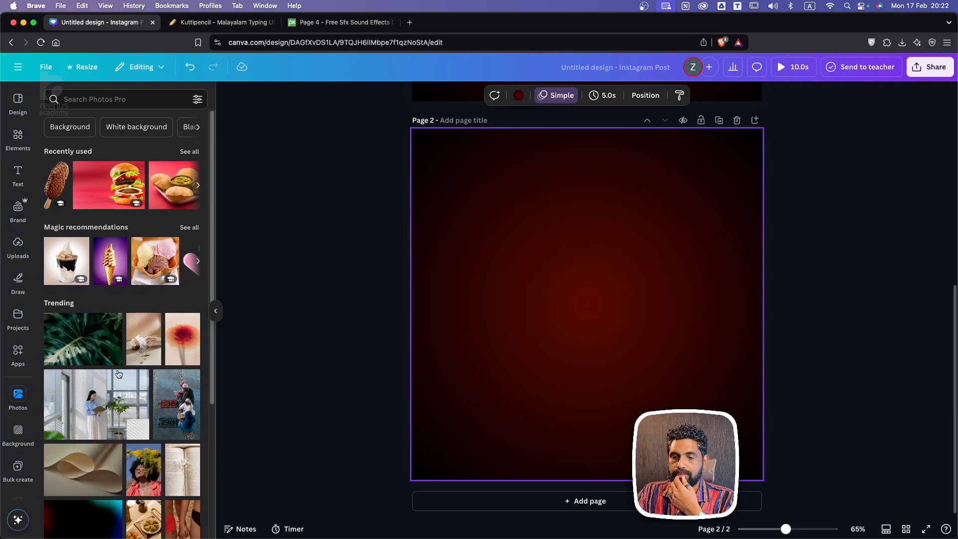
Place the green-dress woman photo on Page 2, moved top-left and enlarged to page height.
{"action": "scroll", "coordinate": [119, 373], "scroll_direction": "down", "scroll_amount": 5}
{"action": "scroll", "coordinate": [115, 359], "scroll_direction": "down", "scroll_amount": 2}
{"action": "scroll", "coordinate": [113, 347], "scroll_direction": "down", "scroll_amount": 4}
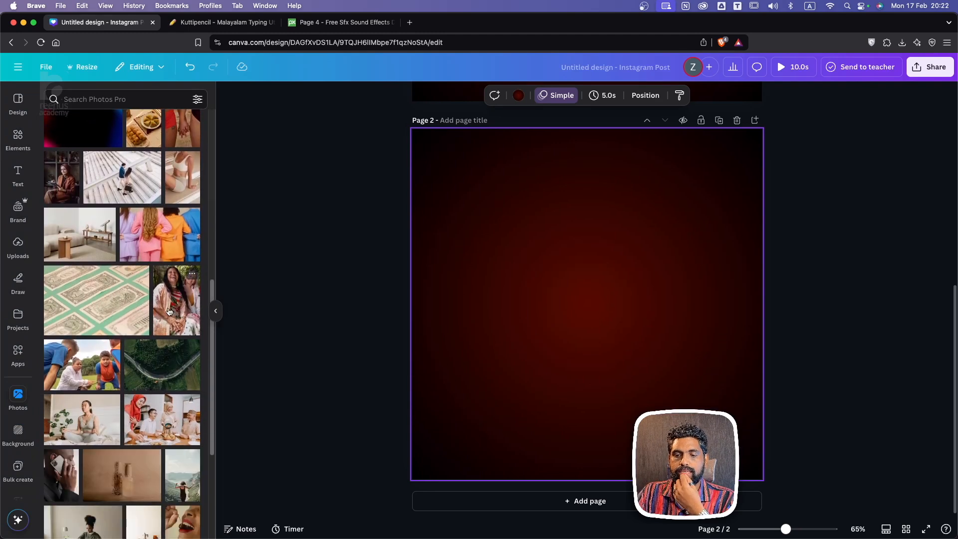
{"action": "scroll", "coordinate": [149, 356], "scroll_direction": "down", "scroll_amount": 5}
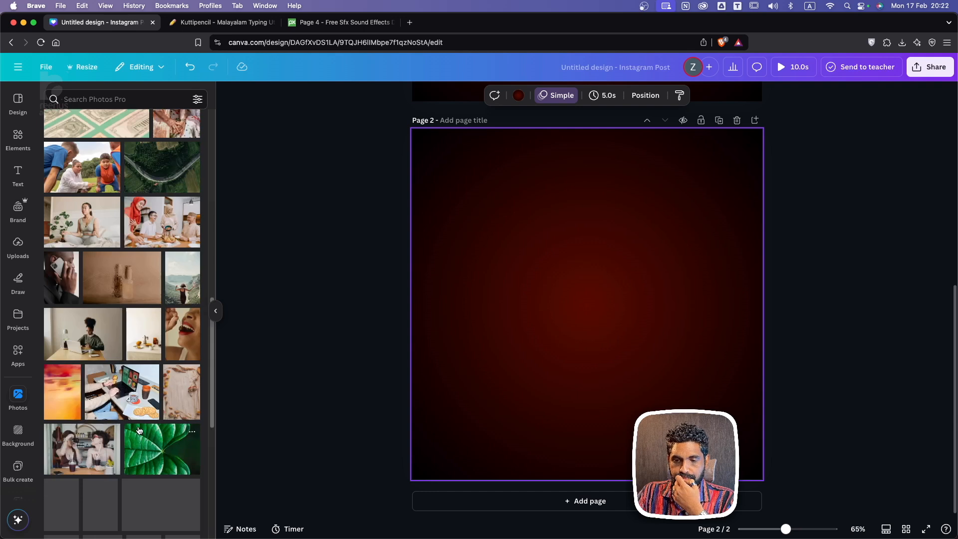
{"action": "scroll", "coordinate": [137, 397], "scroll_direction": "down", "scroll_amount": 2}
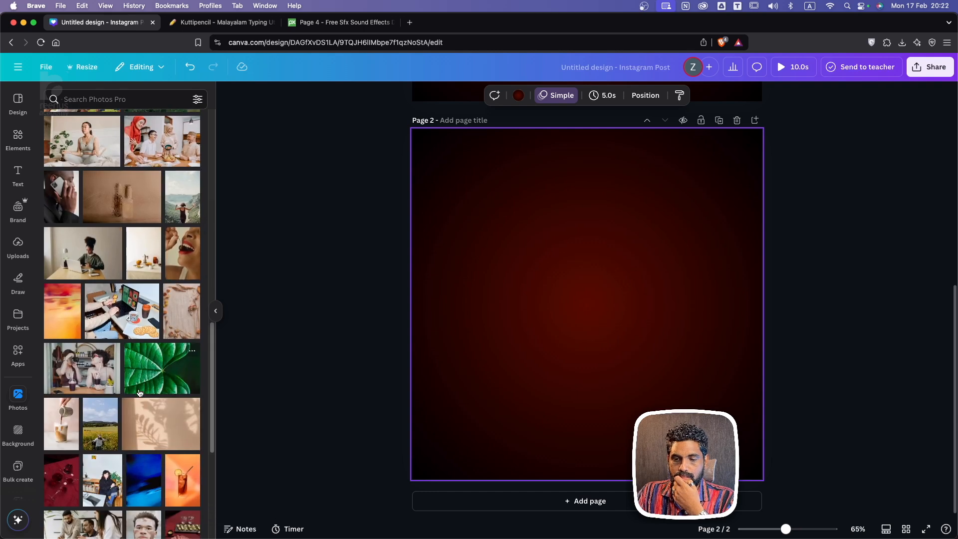
{"action": "scroll", "coordinate": [142, 393], "scroll_direction": "down", "scroll_amount": 6}
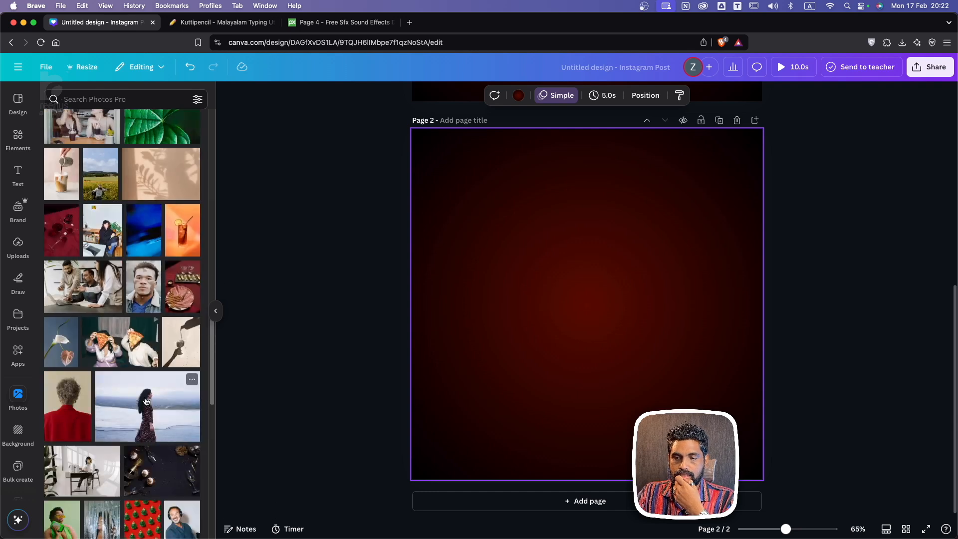
{"action": "scroll", "coordinate": [153, 419], "scroll_direction": "down", "scroll_amount": 3}
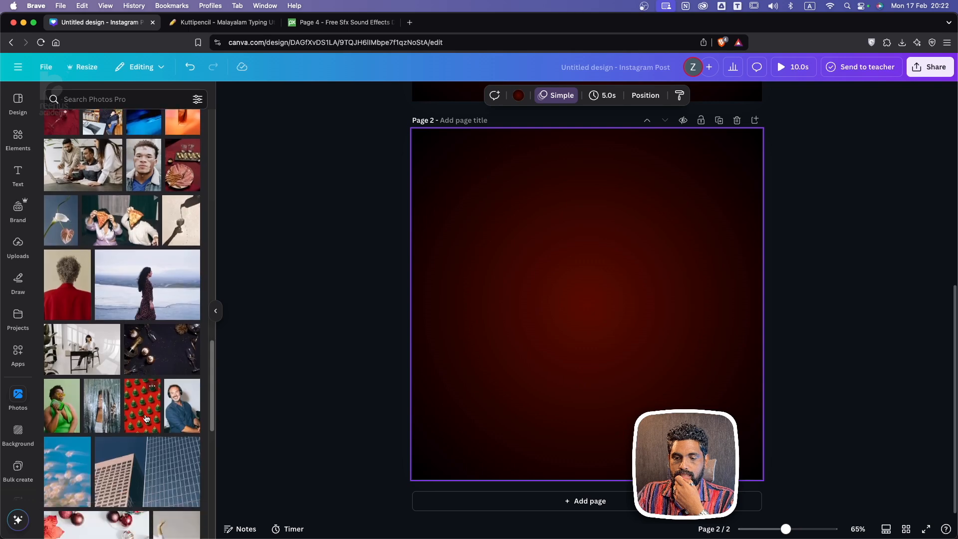
{"action": "left_click", "coordinate": [65, 404]}
{"action": "left_click_drag", "start_coordinate": [602, 284], "coordinate": [522, 246]}
{"action": "left_click_drag", "start_coordinate": [597, 409], "coordinate": [645, 478]}
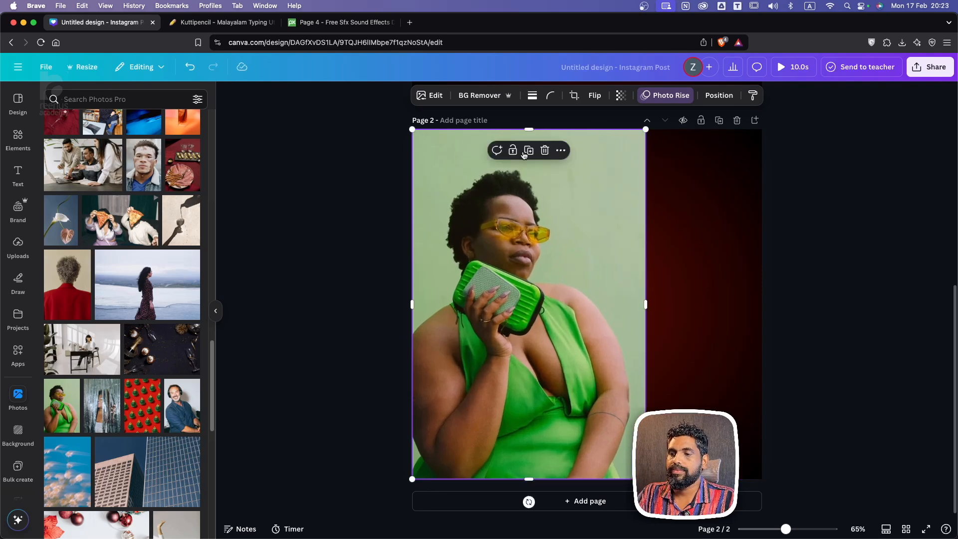
Apply BG Remover to the green-dress photo and open its Edit panel.
{"action": "left_click", "coordinate": [478, 96]}
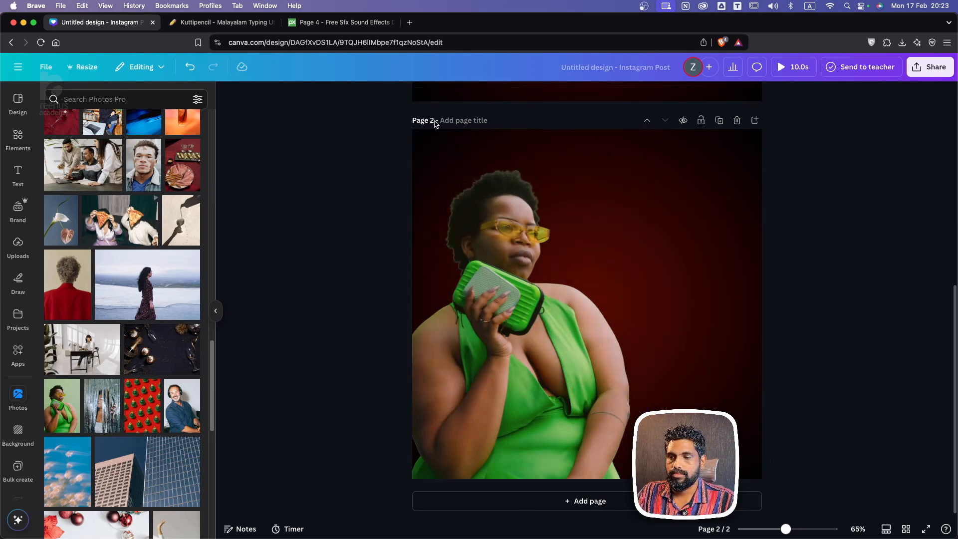
{"action": "left_click", "coordinate": [432, 99]}
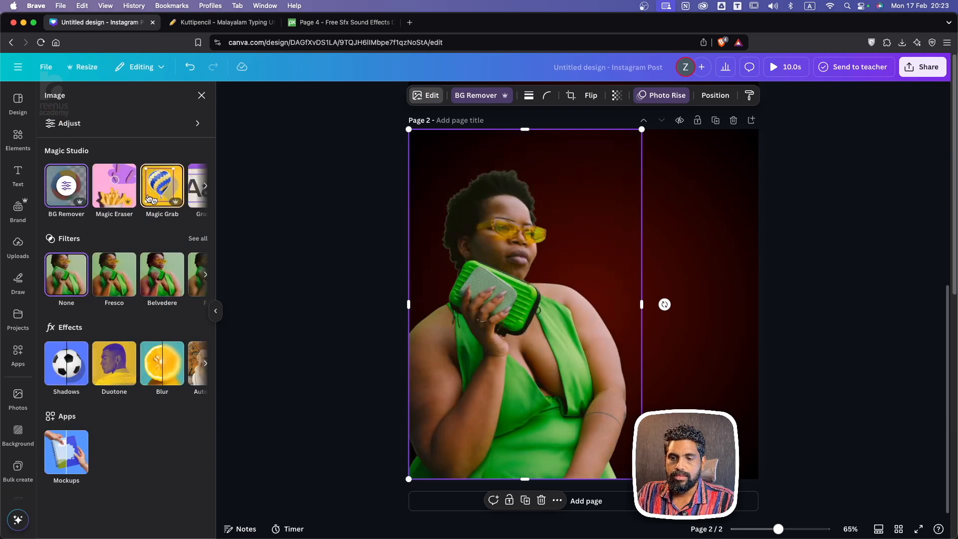
Cool the photo's temperature, brighten it and lower its contrast.
{"action": "left_click", "coordinate": [51, 125]}
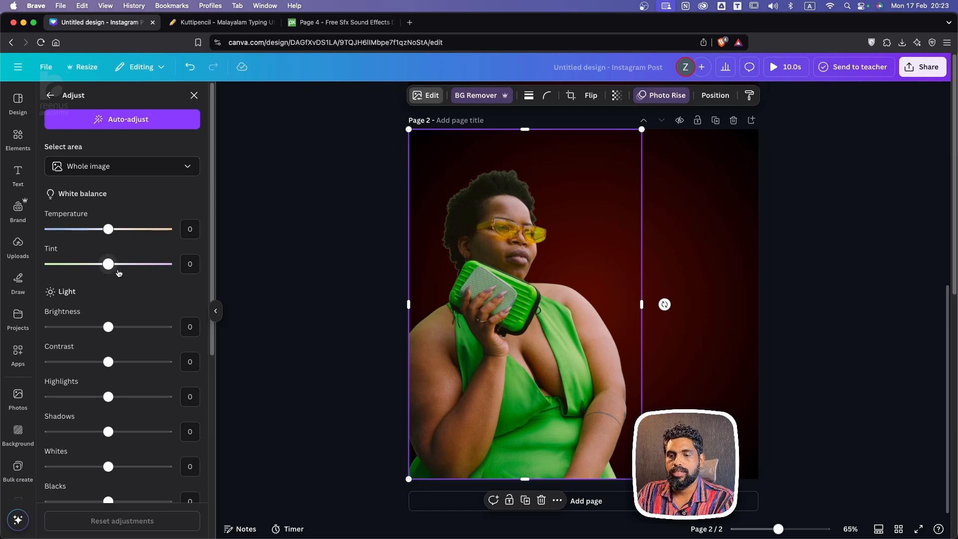
{"action": "left_click", "coordinate": [141, 230]}
{"action": "left_click_drag", "start_coordinate": [141, 231], "coordinate": [97, 231]}
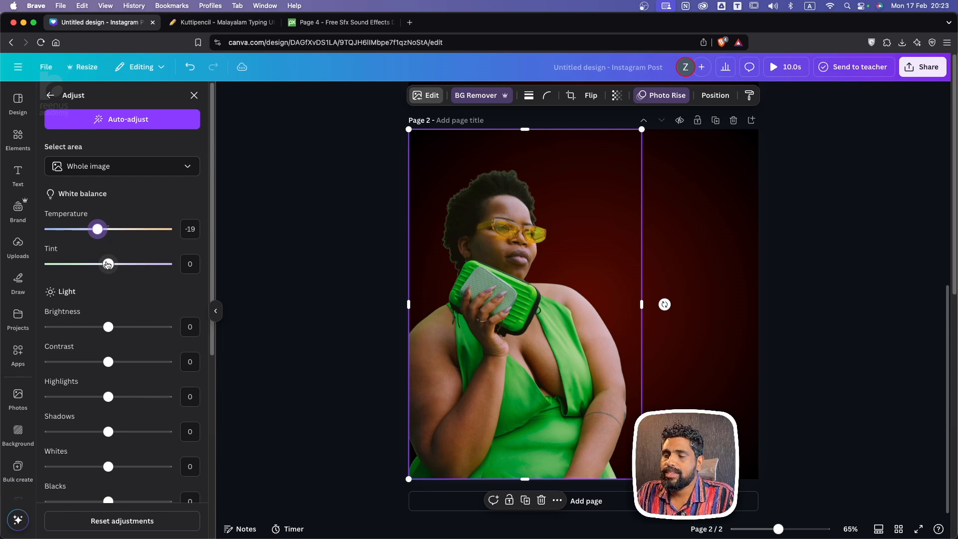
{"action": "scroll", "coordinate": [108, 264], "scroll_direction": "down", "scroll_amount": 2}
{"action": "left_click_drag", "start_coordinate": [107, 208], "coordinate": [131, 210]}
{"action": "left_click_drag", "start_coordinate": [109, 272], "coordinate": [126, 273]}
{"action": "left_click_drag", "start_coordinate": [108, 306], "coordinate": [80, 343]}
Darken the shadows, toggle Invert on and off, and try vibrance near zero.
{"action": "scroll", "coordinate": [78, 340], "scroll_direction": "down", "scroll_amount": 3}
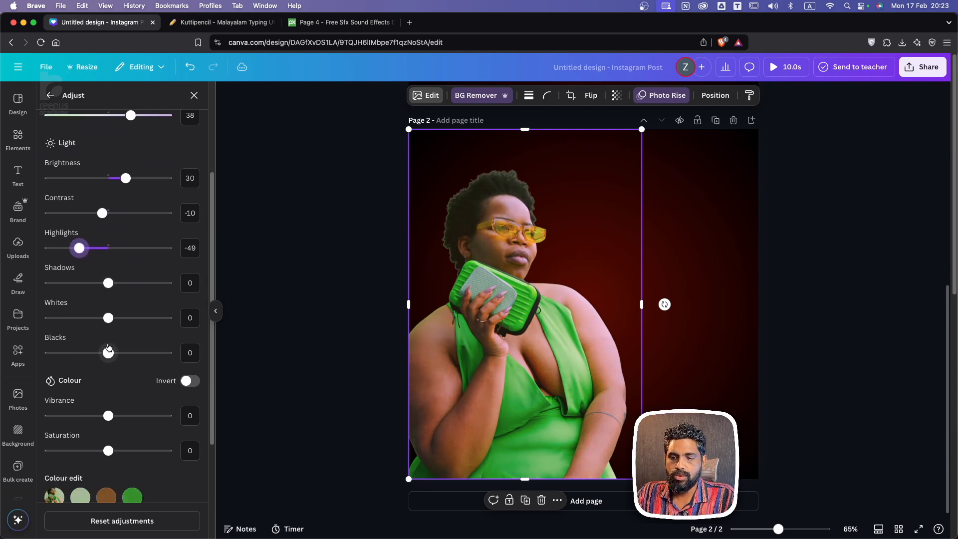
{"action": "mouse_move", "coordinate": [108, 283]}
{"action": "left_mouse_down"}
{"action": "mouse_move", "coordinate": [143, 280]}
{"action": "mouse_move", "coordinate": [93, 284]}
{"action": "left_mouse_up"}
{"action": "scroll", "coordinate": [106, 337], "scroll_direction": "down", "scroll_amount": 3}
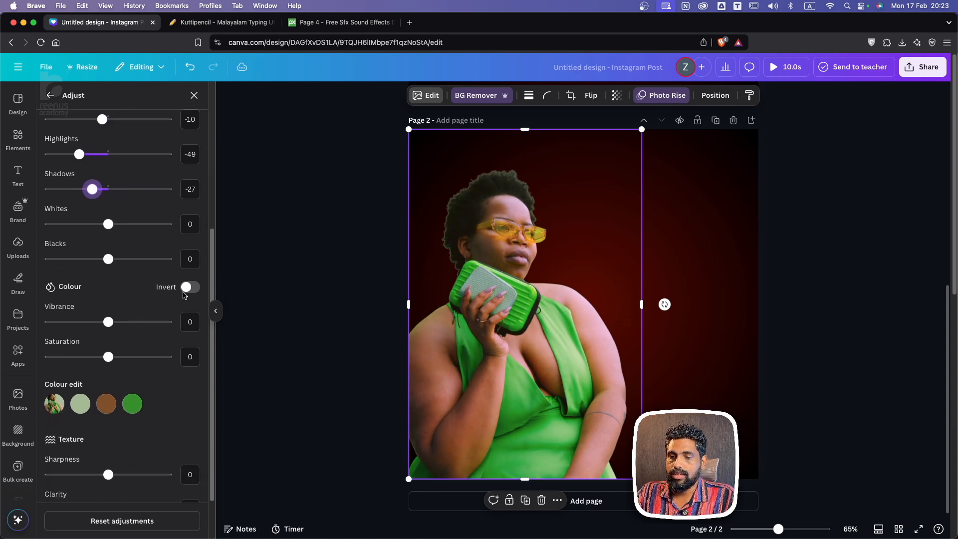
{"action": "left_click", "coordinate": [189, 288]}
{"action": "left_click", "coordinate": [188, 289]}
{"action": "mouse_move", "coordinate": [107, 329]}
{"action": "left_mouse_down"}
{"action": "mouse_move", "coordinate": [150, 327]}
{"action": "mouse_move", "coordinate": [109, 327]}
{"action": "left_mouse_up"}
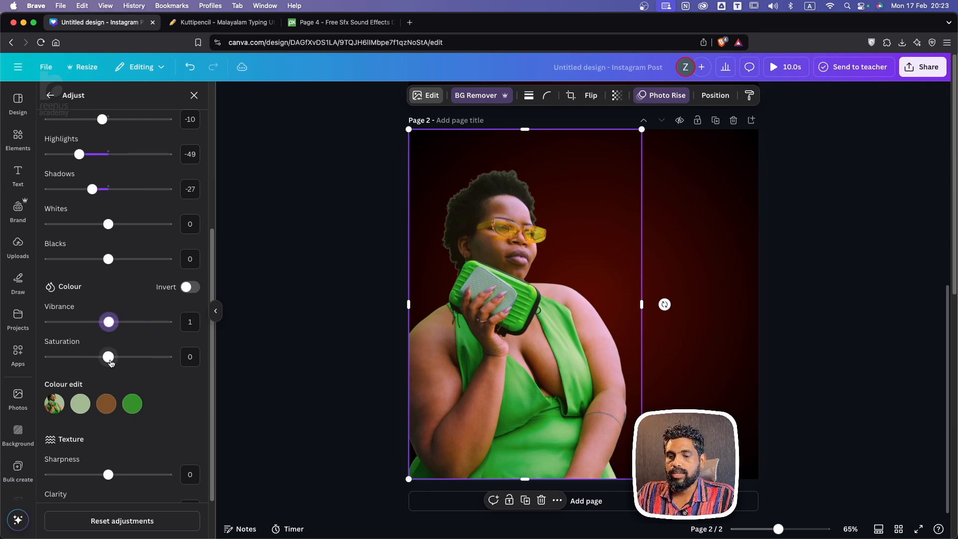
{"action": "left_click_drag", "start_coordinate": [111, 363], "coordinate": [121, 362]}
{"action": "scroll", "coordinate": [121, 359], "scroll_direction": "down", "scroll_amount": 2}
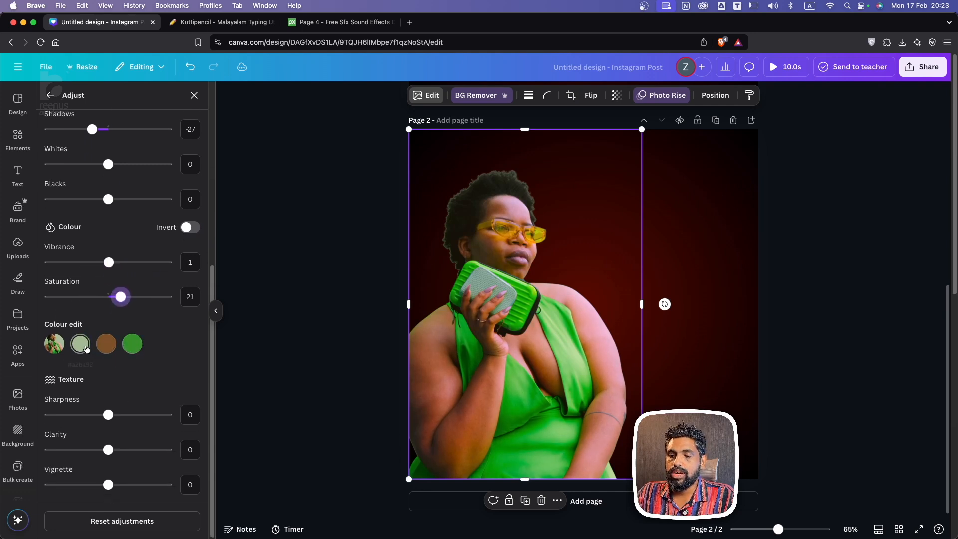
Tweak the brown skin tone, resetting hue and saturation and settling brightness at 51.
{"action": "left_click", "coordinate": [81, 345]}
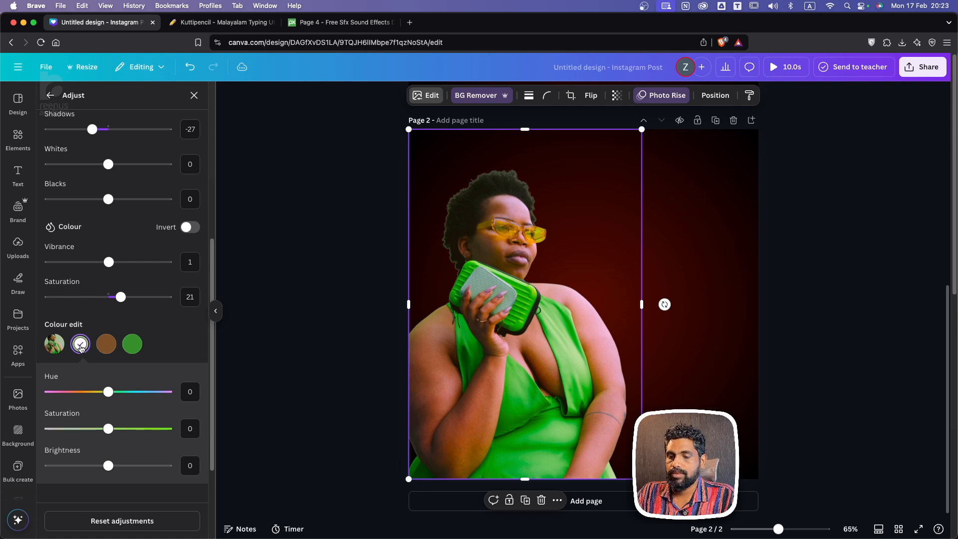
{"action": "left_click", "coordinate": [107, 345]}
{"action": "mouse_move", "coordinate": [108, 392]}
{"action": "left_mouse_down"}
{"action": "mouse_move", "coordinate": [152, 393]}
{"action": "mouse_move", "coordinate": [101, 394]}
{"action": "mouse_move", "coordinate": [128, 392]}
{"action": "mouse_move", "coordinate": [120, 393]}
{"action": "left_mouse_up"}
{"action": "mouse_move", "coordinate": [109, 428]}
{"action": "left_mouse_down"}
{"action": "mouse_move", "coordinate": [68, 427]}
{"action": "mouse_move", "coordinate": [121, 428]}
{"action": "left_mouse_up"}
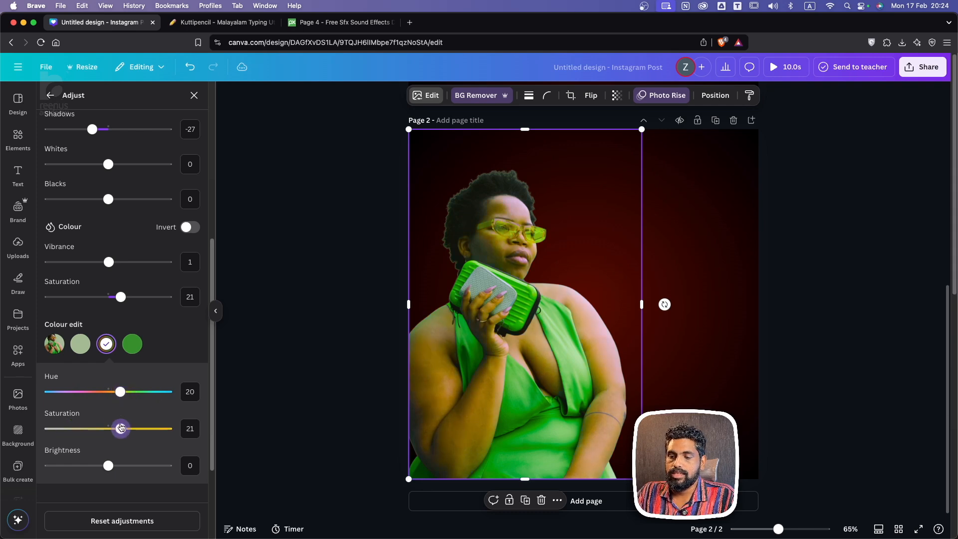
{"action": "left_click_drag", "start_coordinate": [109, 467], "coordinate": [143, 466]}
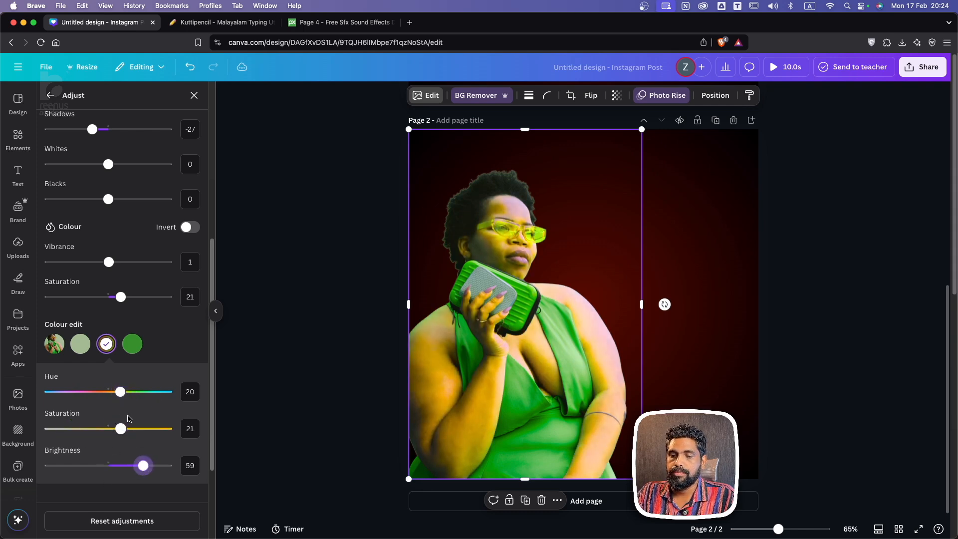
{"action": "double_click", "coordinate": [121, 392]}
{"action": "double_click", "coordinate": [115, 428]}
{"action": "left_click", "coordinate": [140, 465]}
{"action": "mouse_move", "coordinate": [141, 466]}
{"action": "left_mouse_down"}
{"action": "mouse_move", "coordinate": [150, 465]}
{"action": "mouse_move", "coordinate": [131, 465]}
{"action": "mouse_move", "coordinate": [139, 466]}
{"action": "left_mouse_up"}
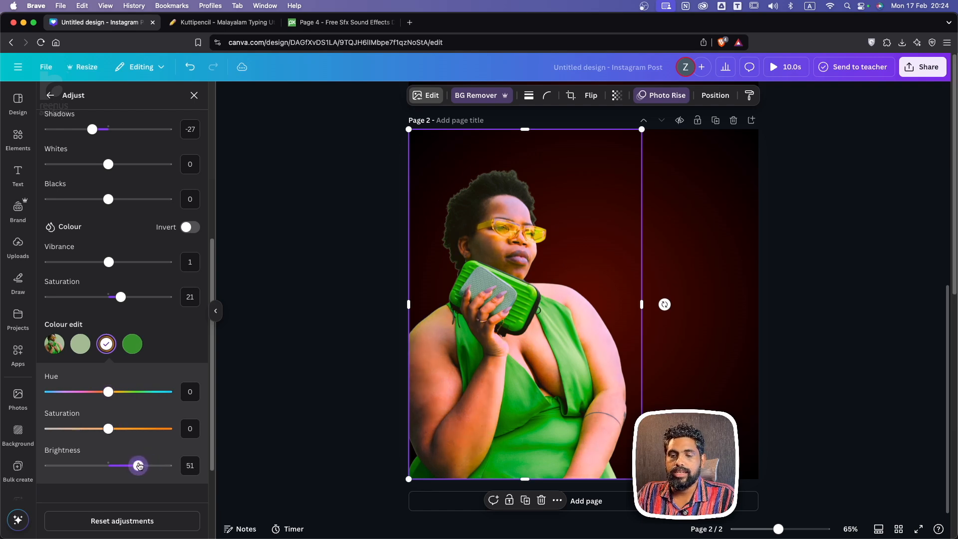
{"action": "scroll", "coordinate": [124, 416], "scroll_direction": "down", "scroll_amount": 3}
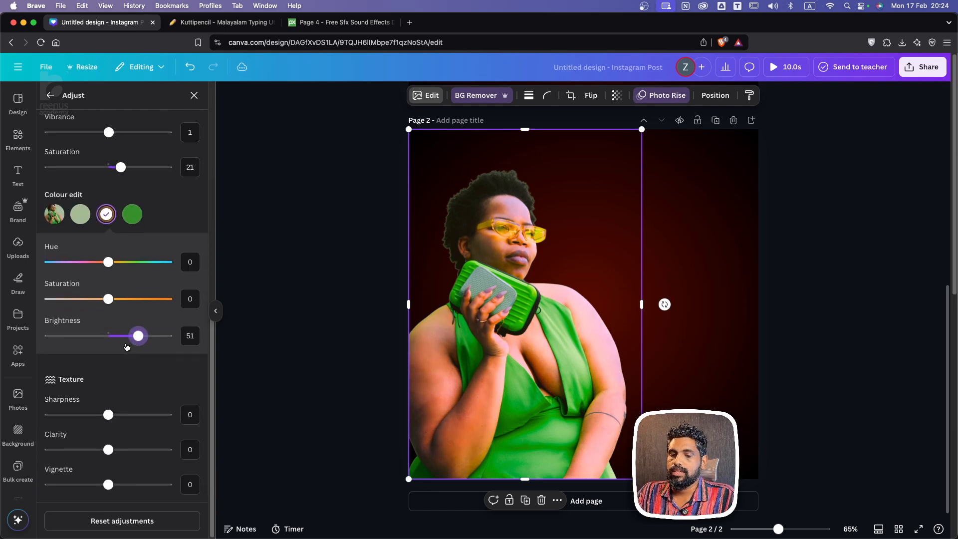
Add sharpness, clarity and a slight edge darkening to the photo.
{"action": "mouse_move", "coordinate": [113, 416]}
{"action": "left_mouse_down"}
{"action": "mouse_move", "coordinate": [137, 415]}
{"action": "mouse_move", "coordinate": [128, 414]}
{"action": "left_mouse_up"}
{"action": "mouse_move", "coordinate": [108, 449]}
{"action": "left_mouse_down"}
{"action": "mouse_move", "coordinate": [132, 449]}
{"action": "mouse_move", "coordinate": [114, 449]}
{"action": "mouse_move", "coordinate": [121, 450]}
{"action": "left_mouse_up"}
{"action": "mouse_move", "coordinate": [109, 482]}
{"action": "left_mouse_down"}
{"action": "mouse_move", "coordinate": [136, 483]}
{"action": "mouse_move", "coordinate": [114, 481]}
{"action": "left_mouse_up"}
{"action": "scroll", "coordinate": [114, 481], "scroll_direction": "up", "scroll_amount": 10}
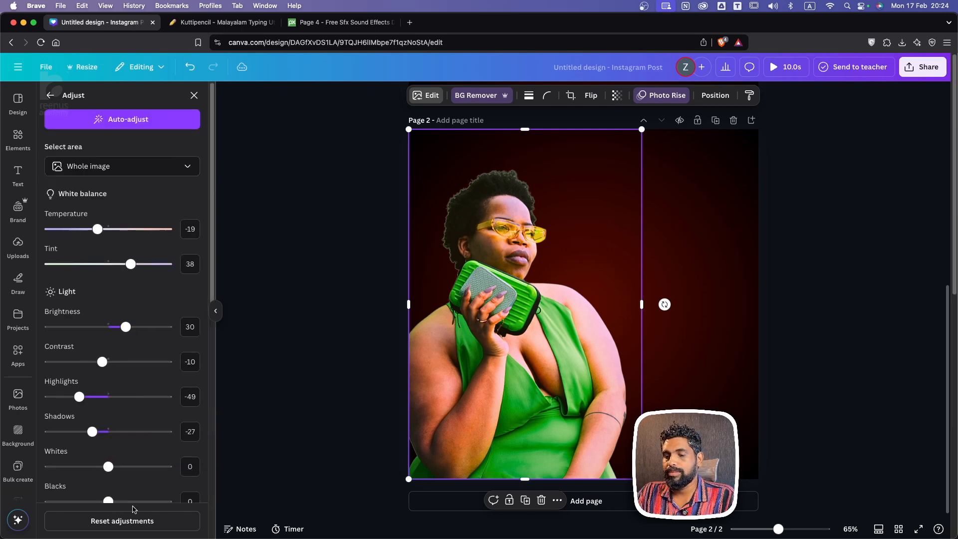
Reset all adjustments, apply Auto-adjust, then delete the green-dress photo from Page 2.
{"action": "left_click", "coordinate": [138, 520]}
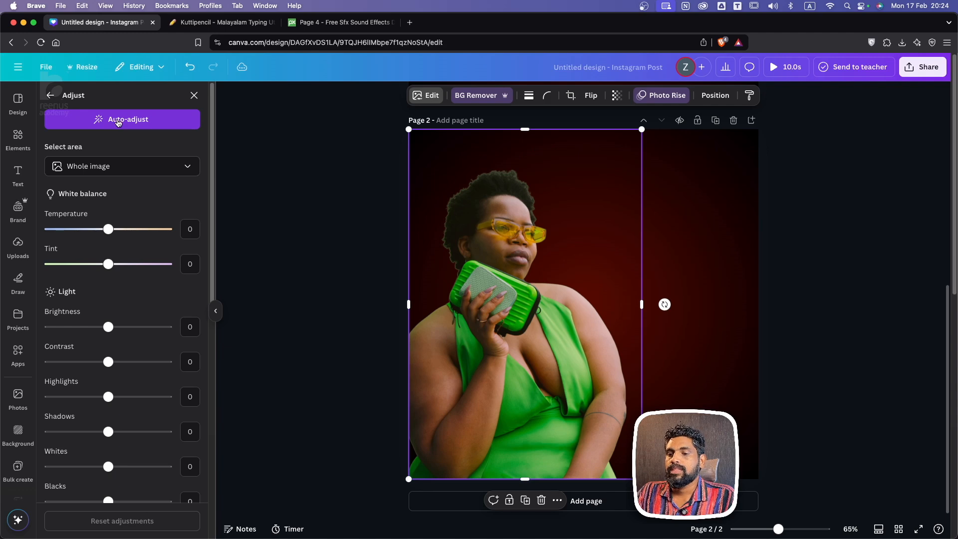
{"action": "left_click", "coordinate": [122, 119]}
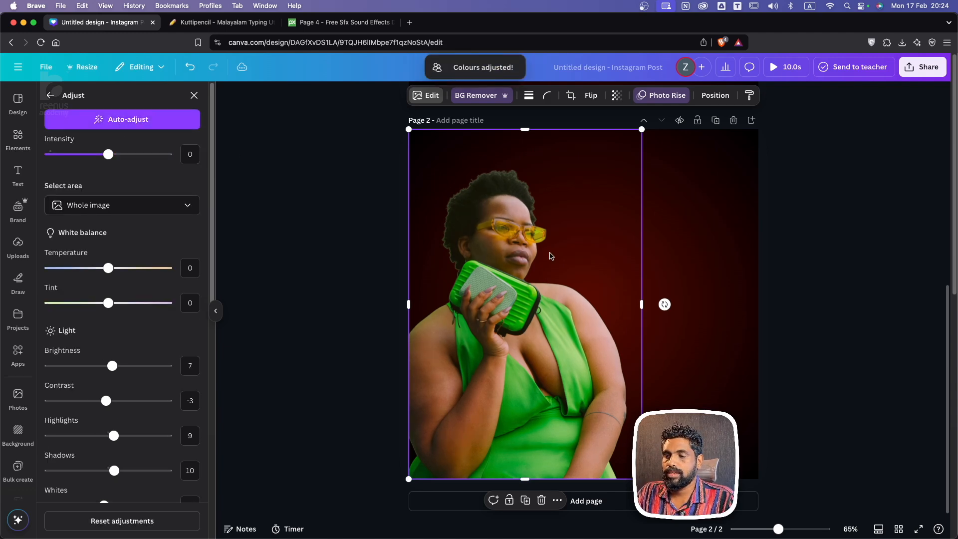
{"action": "key", "text": "Delete"}
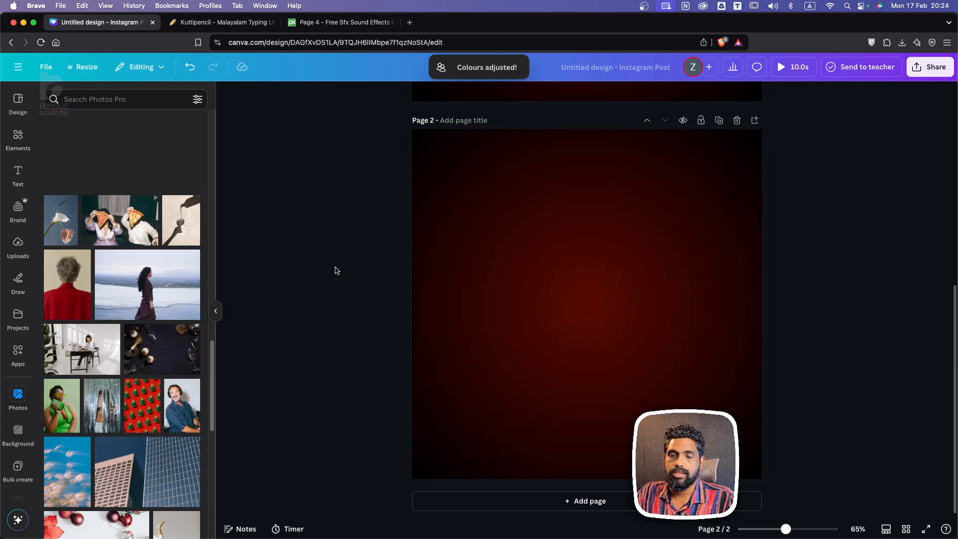
Add the disco-ball photo to page 2 and enlarge it to span the page width.
{"action": "scroll", "coordinate": [154, 414], "scroll_direction": "down", "scroll_amount": 6}
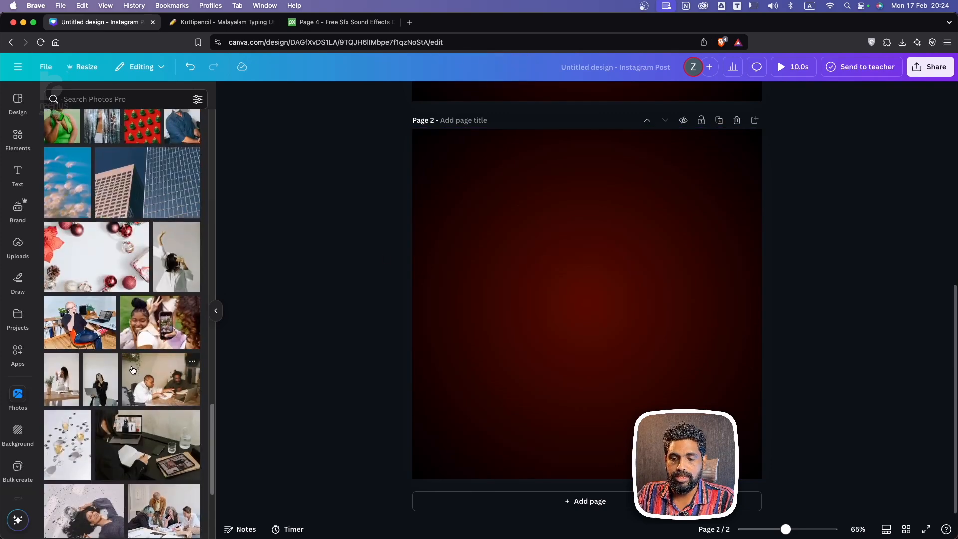
{"action": "scroll", "coordinate": [132, 370], "scroll_direction": "down", "scroll_amount": 4}
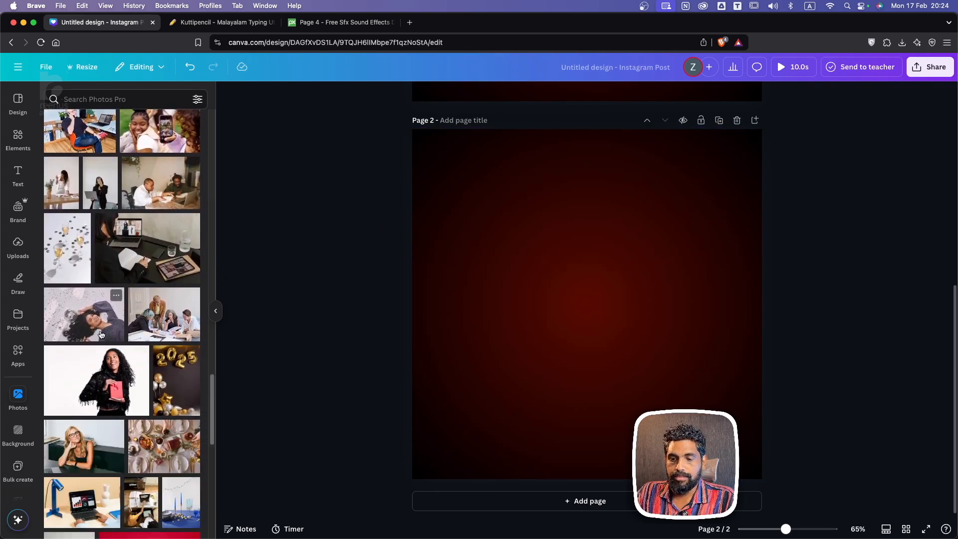
{"action": "left_click", "coordinate": [104, 338]}
{"action": "left_click_drag", "start_coordinate": [447, 211], "coordinate": [377, 164]}
{"action": "left_click_drag", "start_coordinate": [727, 397], "coordinate": [762, 421]}
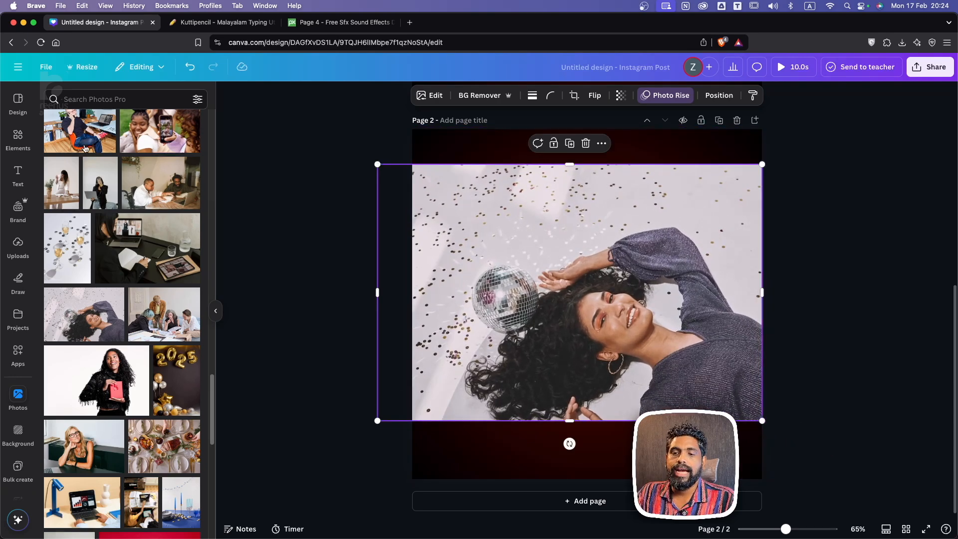
Adjust only the photo's background to temperature 79 and tint 47 for a pink tone.
{"action": "left_click", "coordinate": [429, 95]}
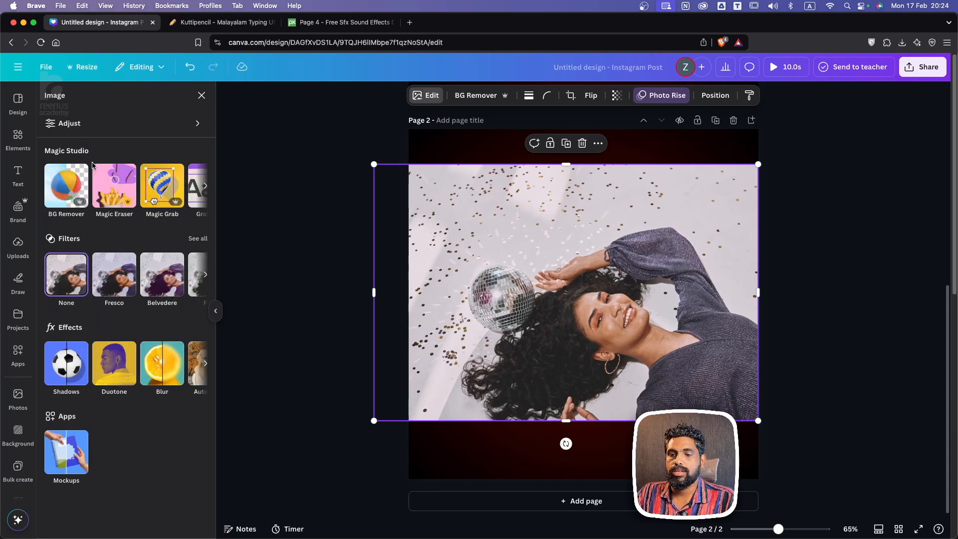
{"action": "left_click", "coordinate": [63, 124]}
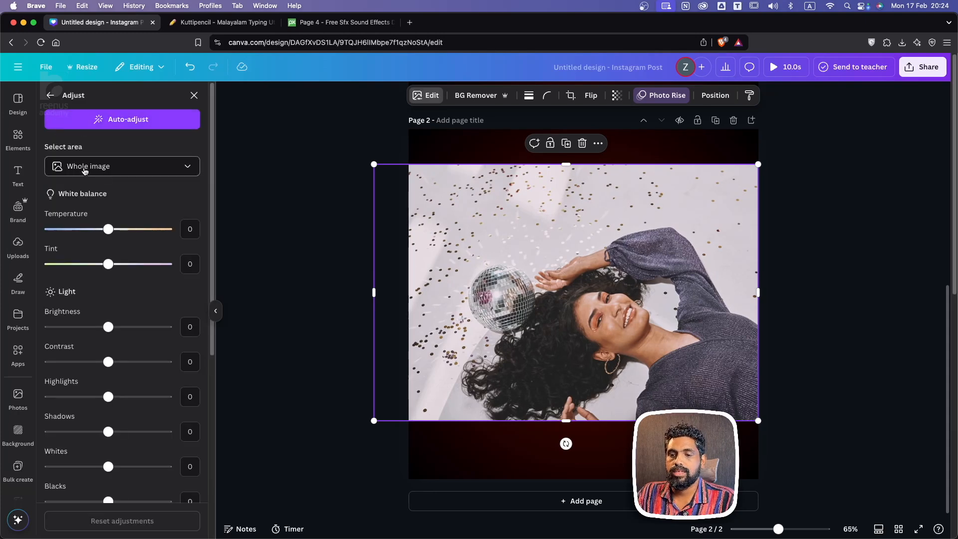
{"action": "left_click", "coordinate": [119, 169]}
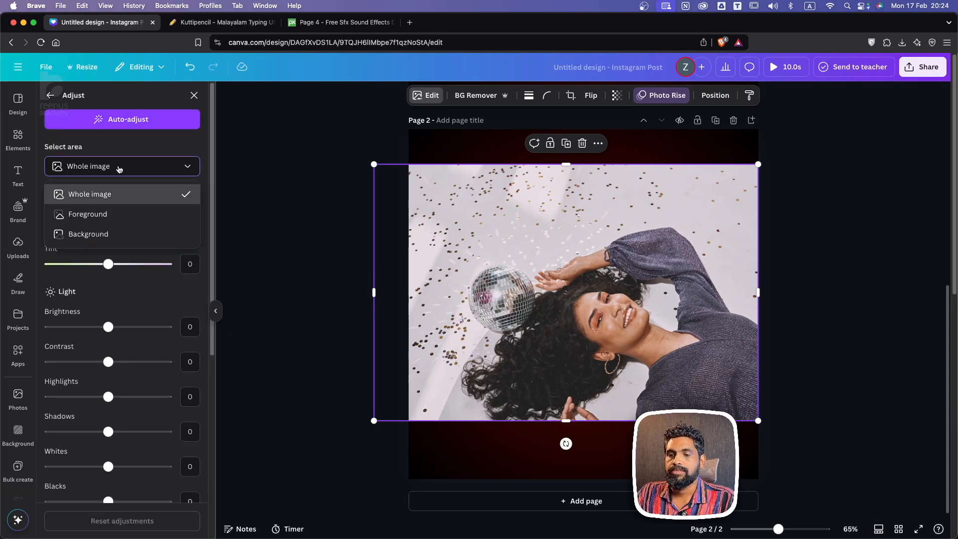
{"action": "left_click", "coordinate": [109, 240]}
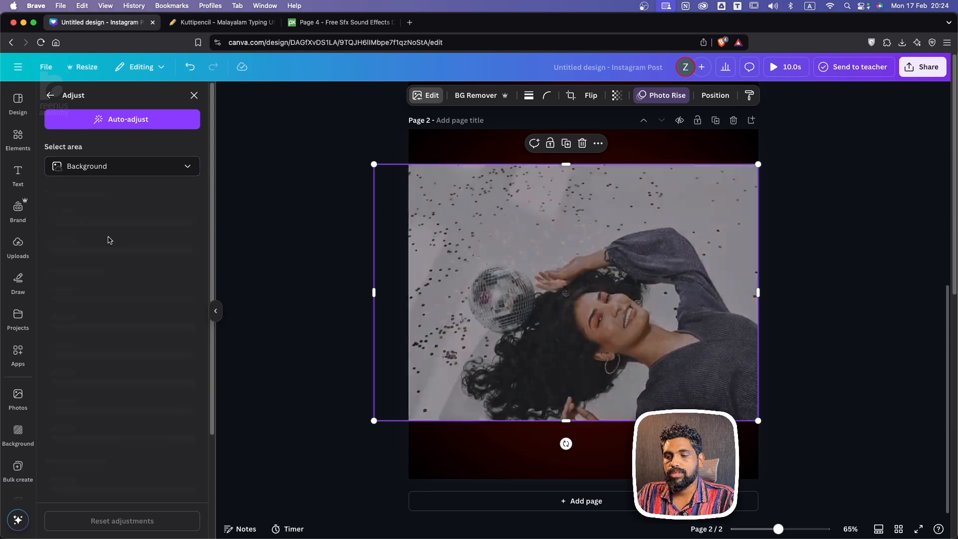
{"action": "left_click_drag", "start_coordinate": [76, 230], "coordinate": [145, 230]}
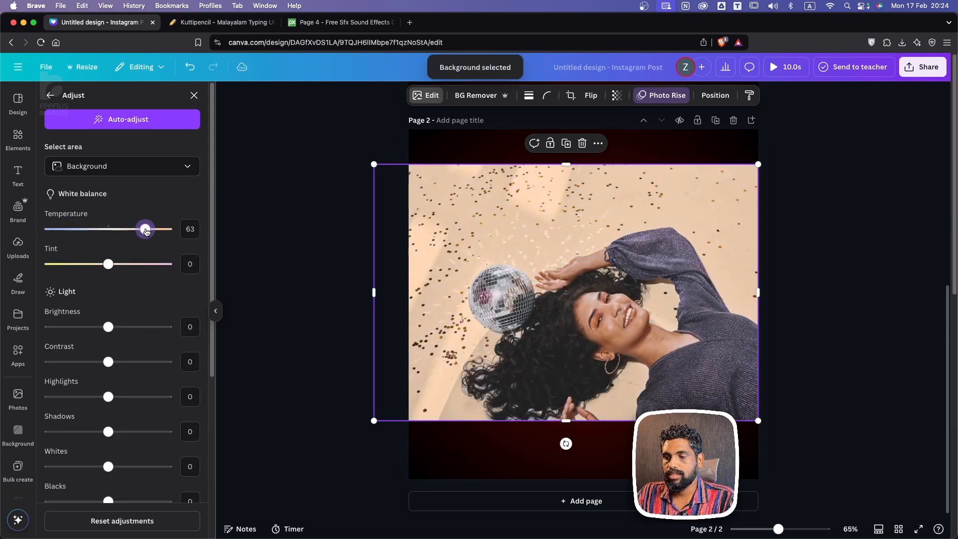
{"action": "left_click_drag", "start_coordinate": [109, 264], "coordinate": [135, 265]}
{"action": "left_click_drag", "start_coordinate": [147, 228], "coordinate": [155, 228]}
{"action": "left_click_drag", "start_coordinate": [135, 263], "coordinate": [137, 265]}
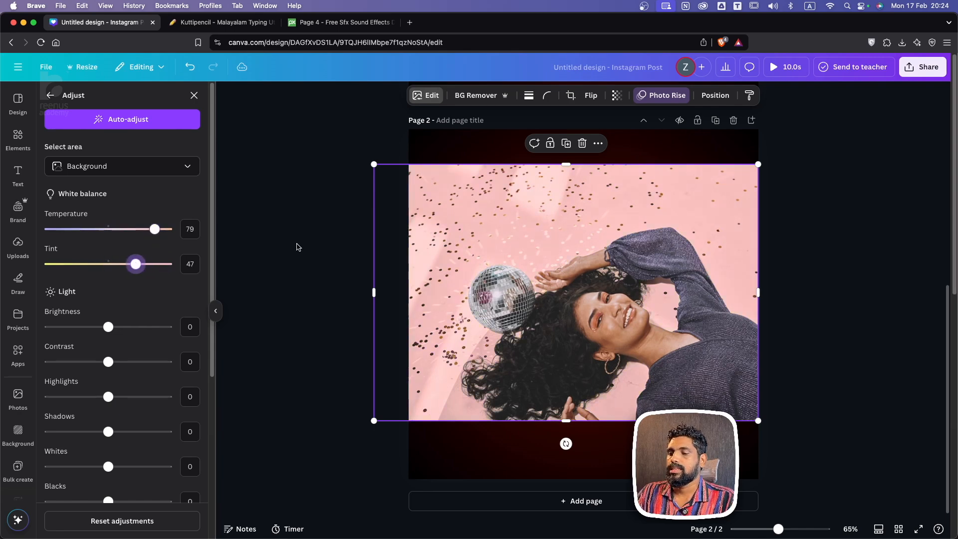
{"action": "left_click", "coordinate": [50, 98]}
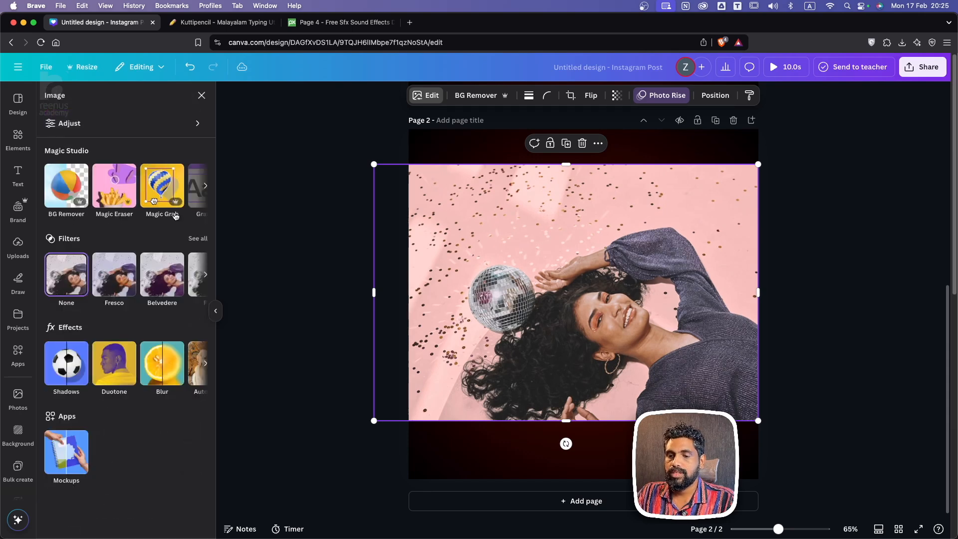
Use Magic Eraser to brush over and erase the small spot near the woman's ear.
{"action": "left_click", "coordinate": [114, 192]}
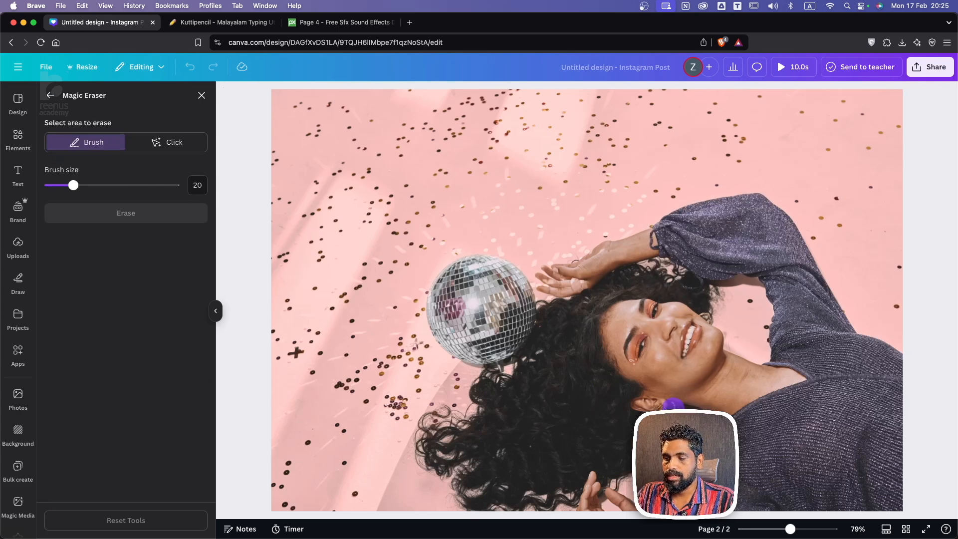
{"action": "left_click_drag", "start_coordinate": [674, 403], "coordinate": [653, 403]}
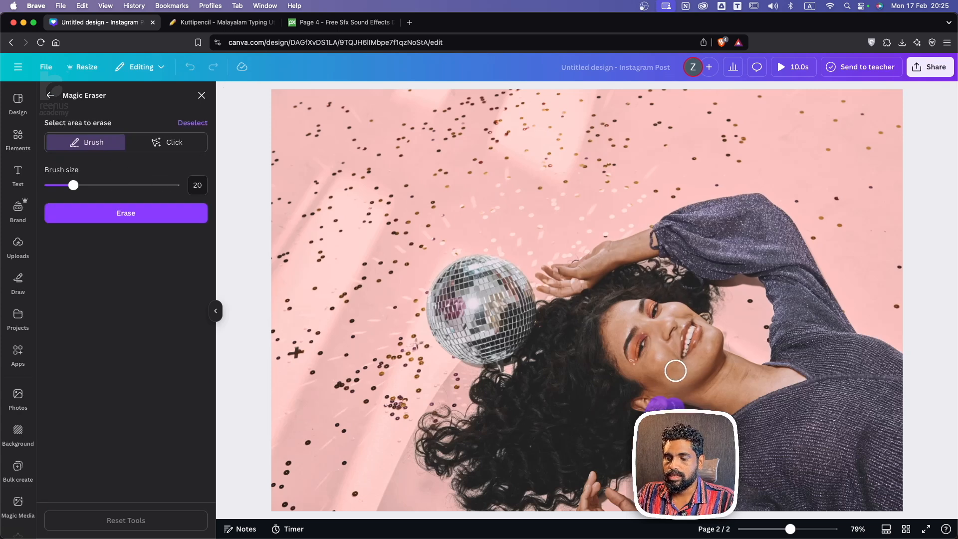
{"action": "left_click", "coordinate": [131, 223]}
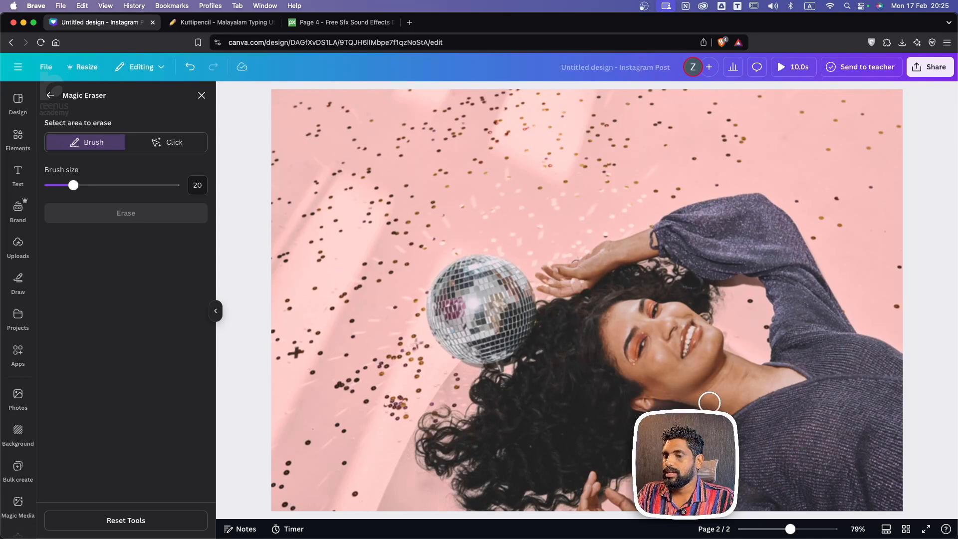
Try Click mode on the woman's sweater, then leave without erasing it.
{"action": "left_click", "coordinate": [167, 142]}
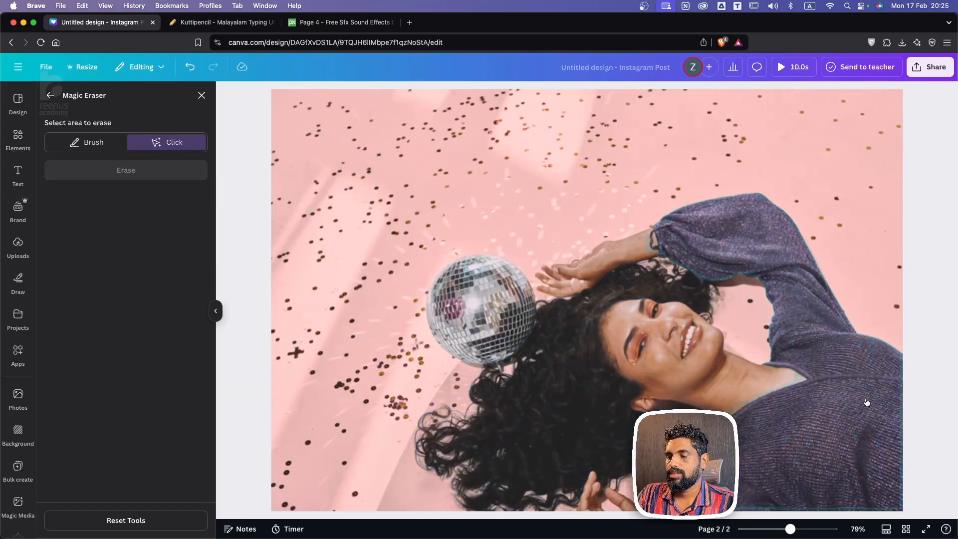
{"action": "left_click", "coordinate": [750, 245]}
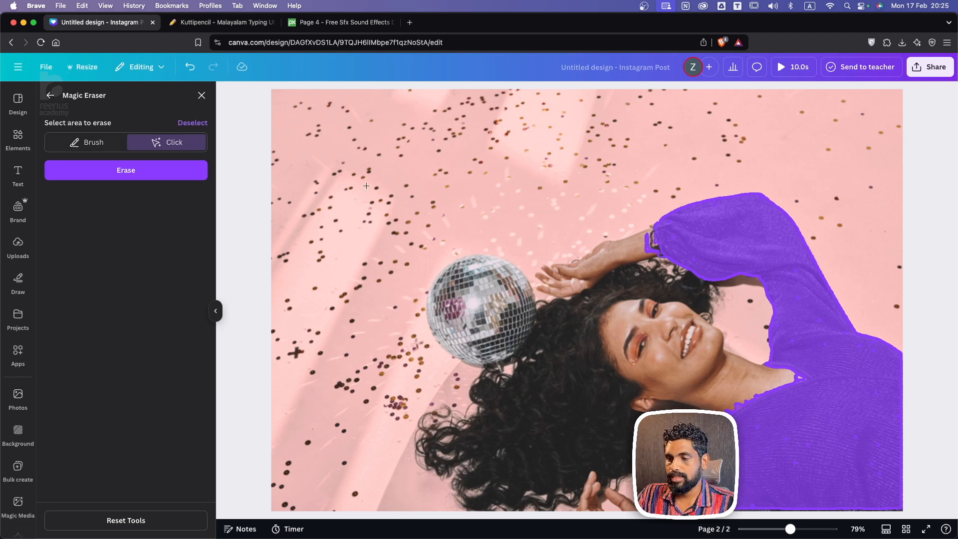
{"action": "left_click", "coordinate": [51, 95]}
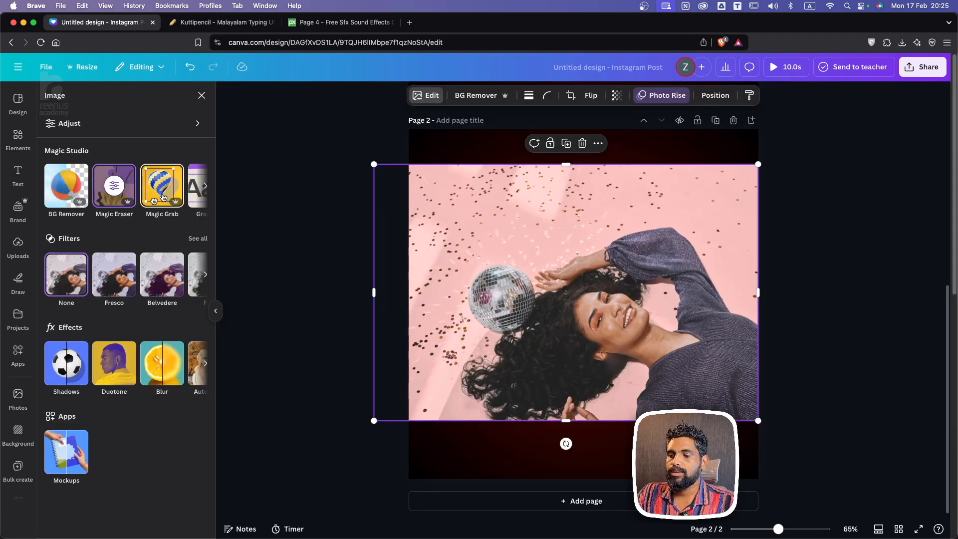
Undo back to the green-dress photo on Page 2 and open its image editing options.
{"action": "scroll", "coordinate": [163, 197], "scroll_direction": "down", "scroll_amount": 1}
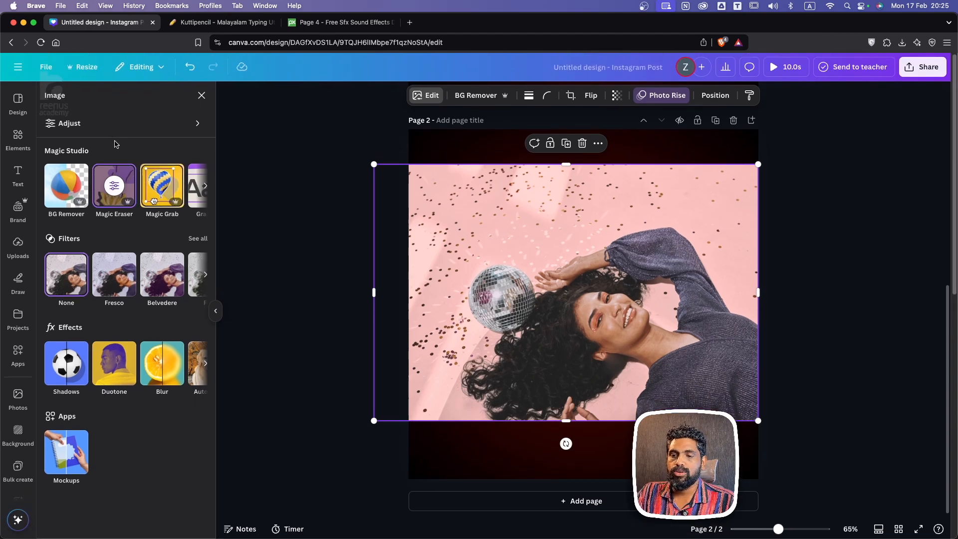
{"action": "key", "text": "super+z"}
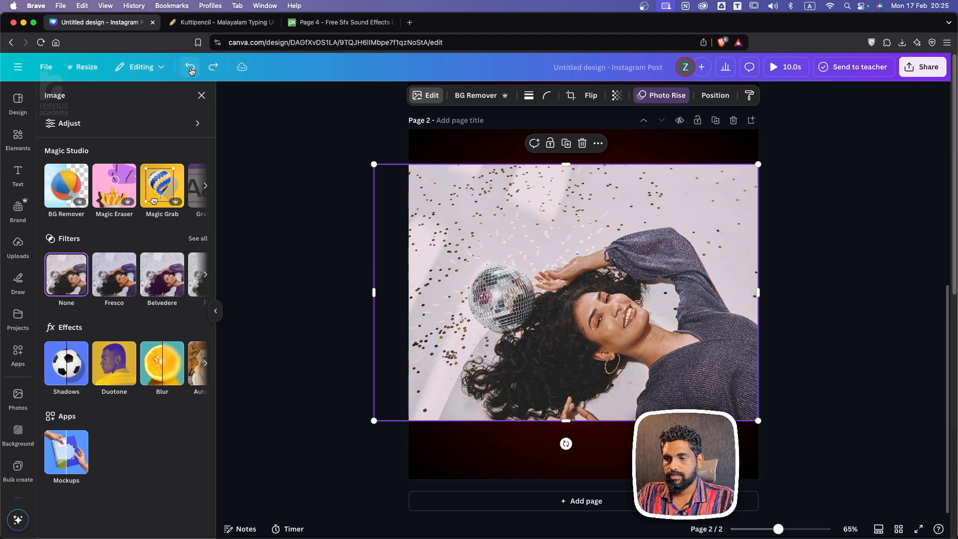
{"action": "left_click", "coordinate": [190, 68]}
{"action": "left_click", "coordinate": [190, 68]}
{"action": "left_click", "coordinate": [190, 68]}
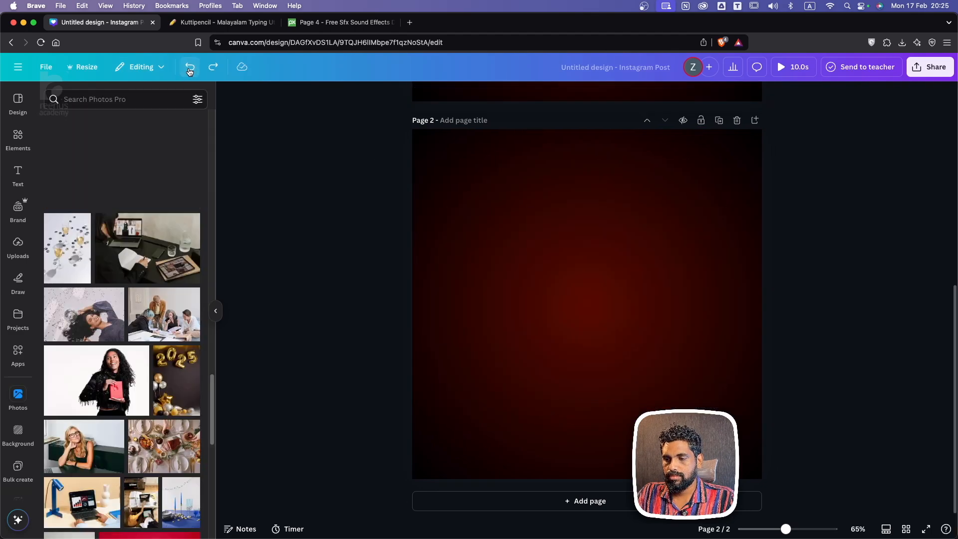
{"action": "left_click", "coordinate": [190, 68]}
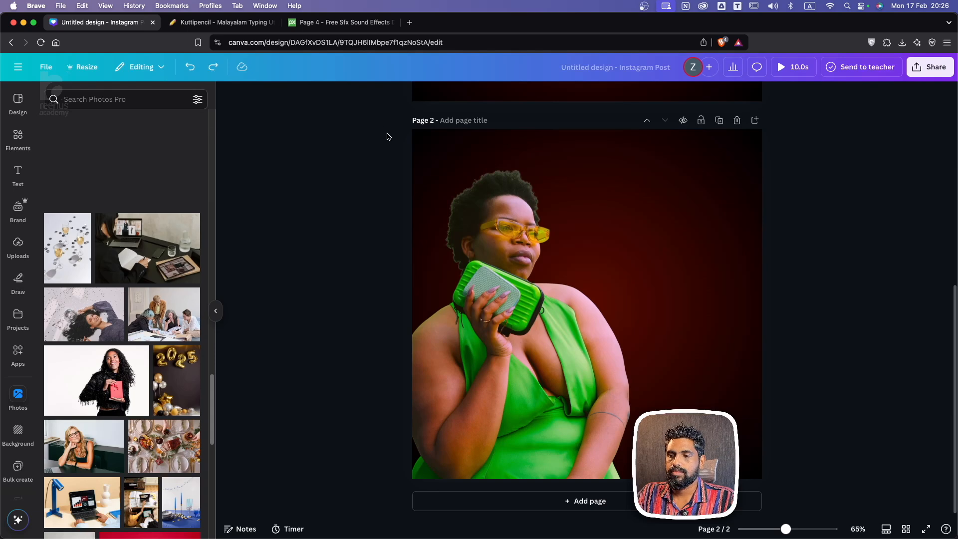
{"action": "left_click", "coordinate": [488, 259]}
{"action": "left_click", "coordinate": [430, 100]}
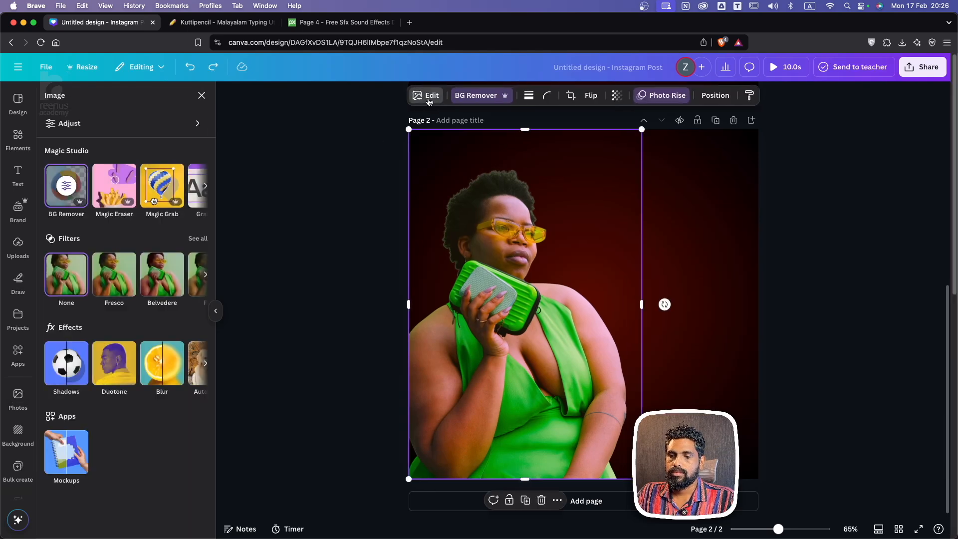
{"action": "left_click", "coordinate": [166, 188]}
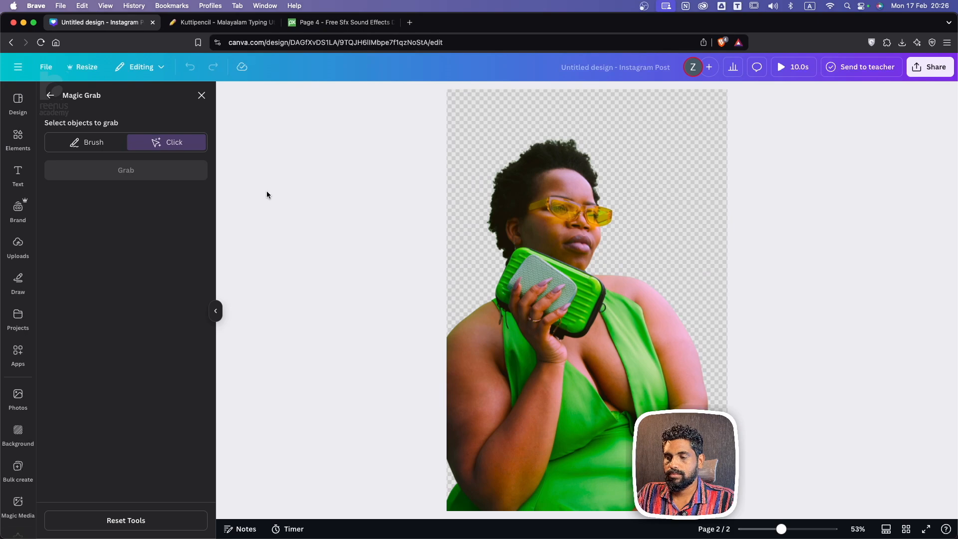
{"action": "left_click", "coordinate": [87, 144]}
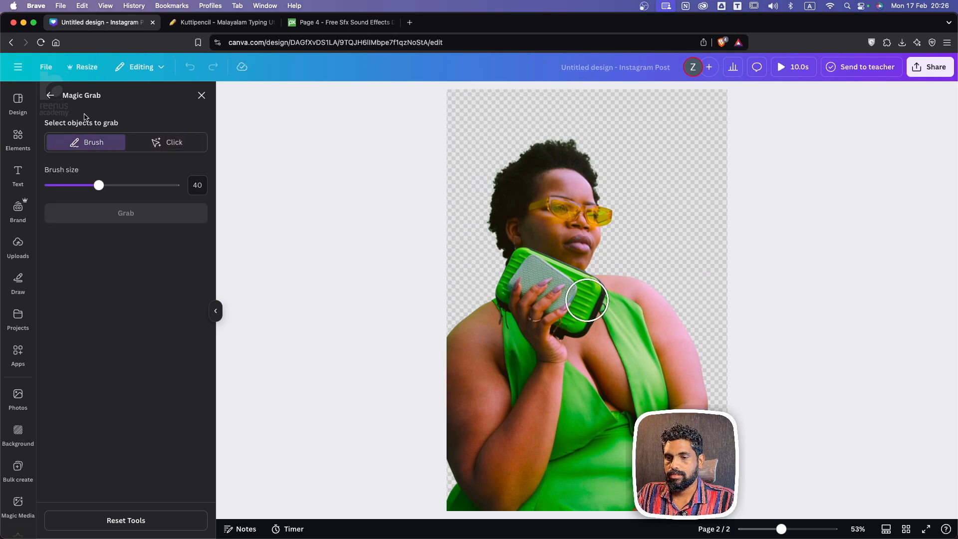
{"action": "left_click", "coordinate": [50, 95]}
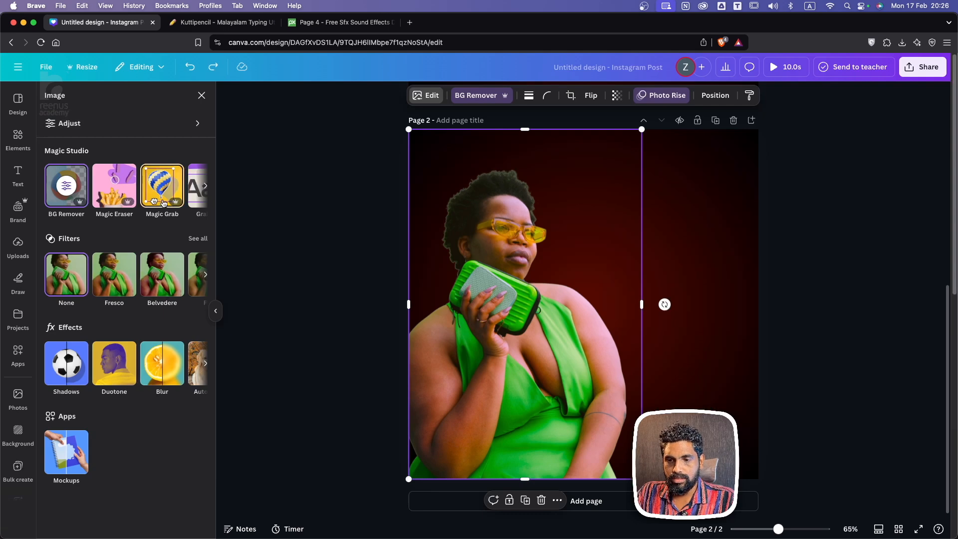
{"action": "left_click", "coordinate": [167, 193]}
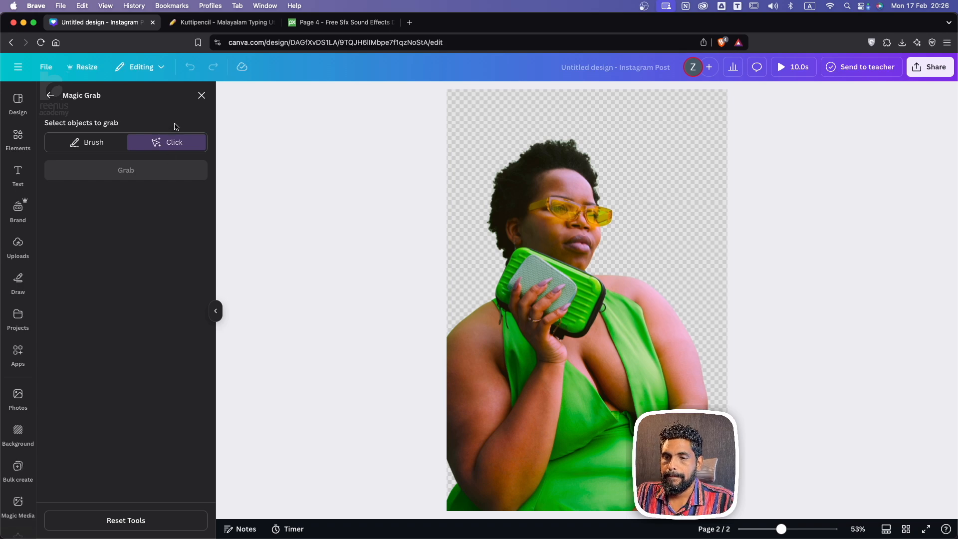
{"action": "left_click", "coordinate": [201, 96]}
{"action": "left_click", "coordinate": [430, 95]}
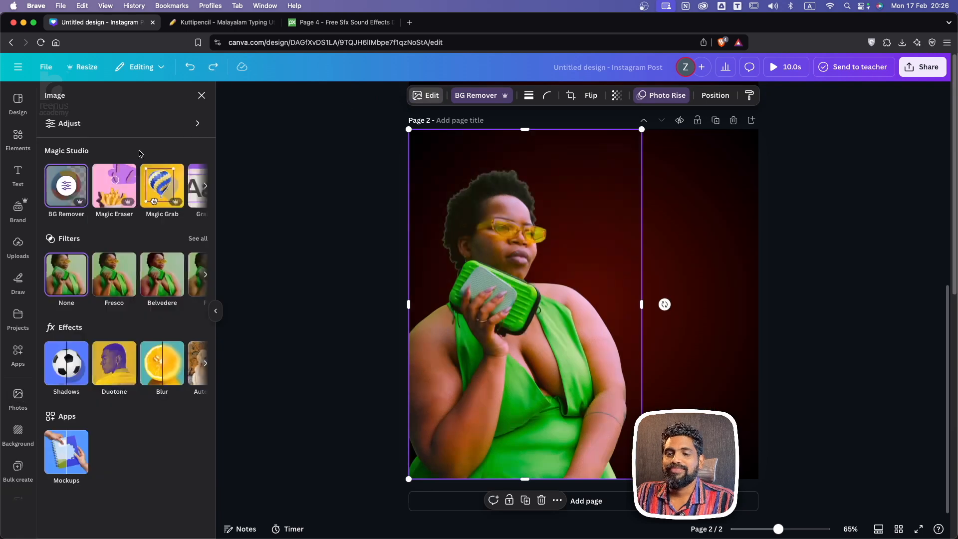
{"action": "left_click", "coordinate": [205, 189]}
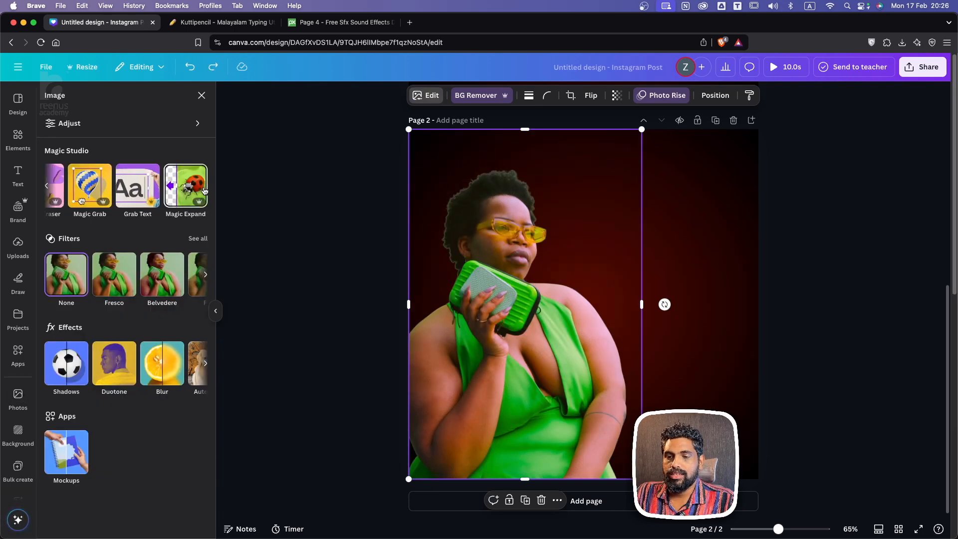
{"action": "left_click", "coordinate": [204, 189]}
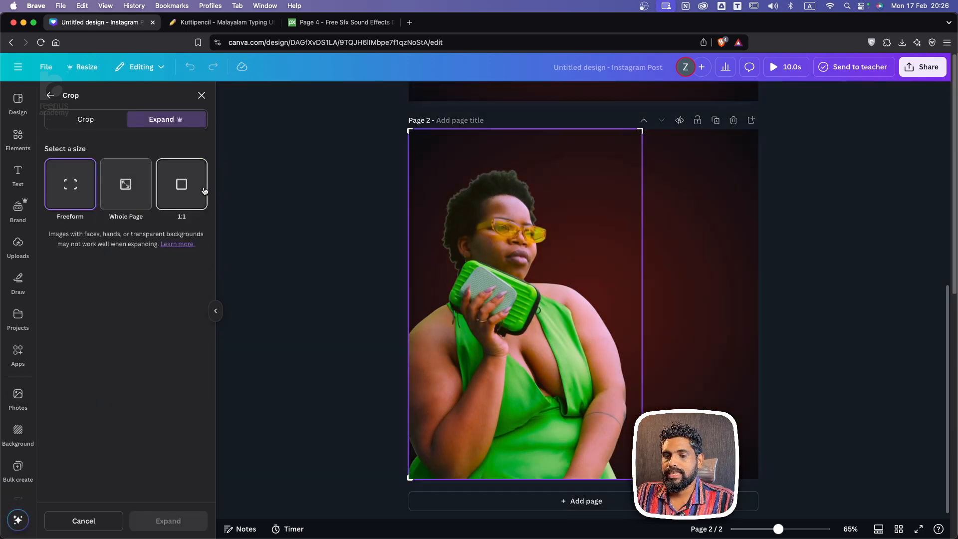
{"action": "left_click", "coordinate": [50, 95]}
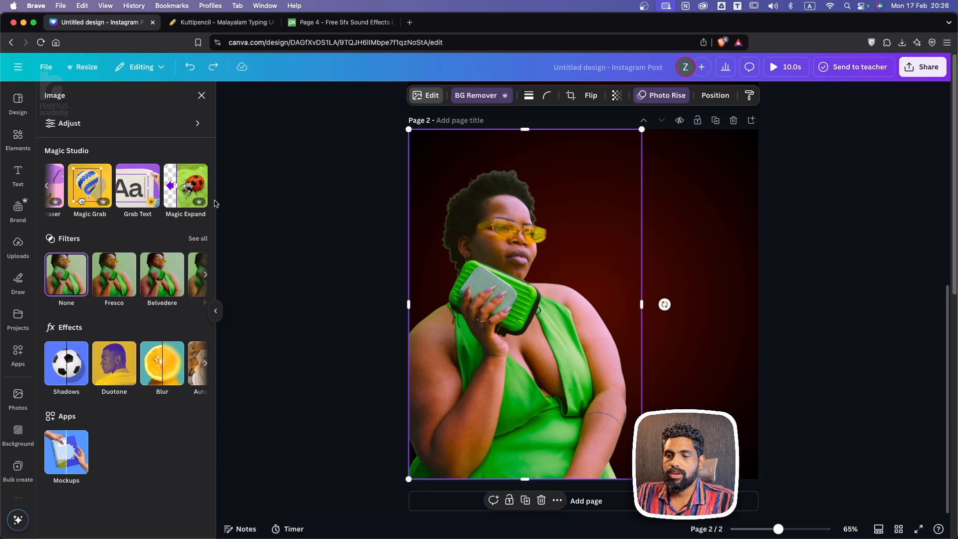
{"action": "scroll", "coordinate": [170, 199], "scroll_direction": "down", "scroll_amount": 3}
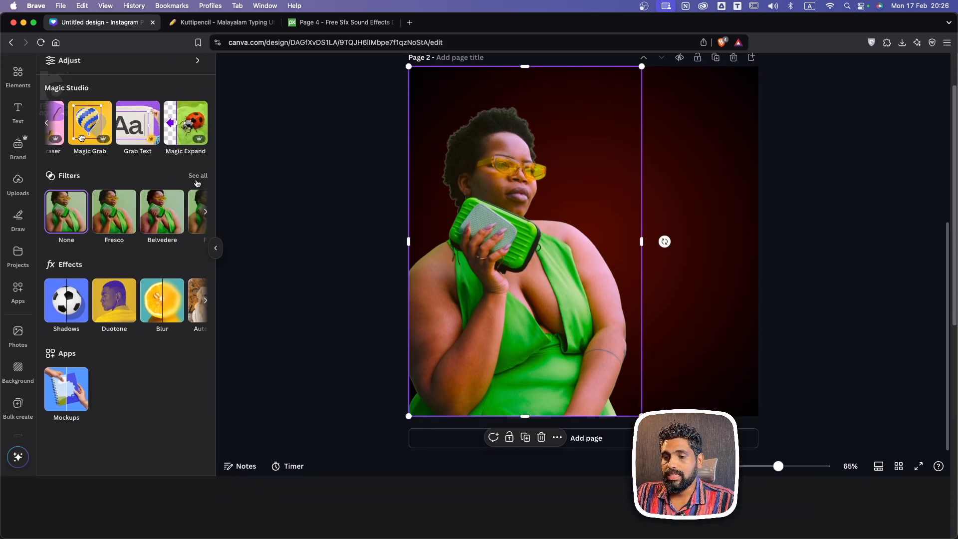
{"action": "left_click", "coordinate": [198, 175]}
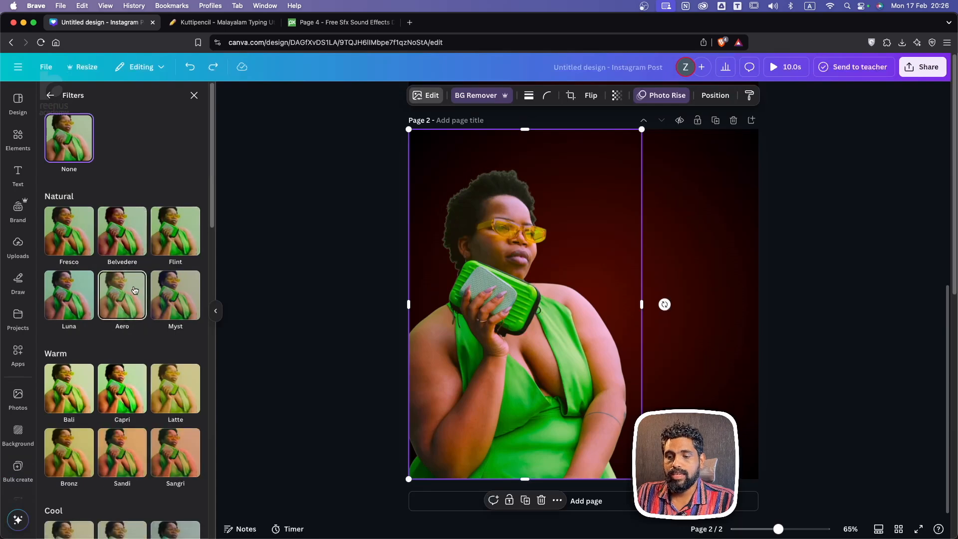
{"action": "scroll", "coordinate": [133, 294], "scroll_direction": "down", "scroll_amount": 1}
{"action": "scroll", "coordinate": [133, 293], "scroll_direction": "down", "scroll_amount": 5}
{"action": "scroll", "coordinate": [131, 284], "scroll_direction": "down", "scroll_amount": 6}
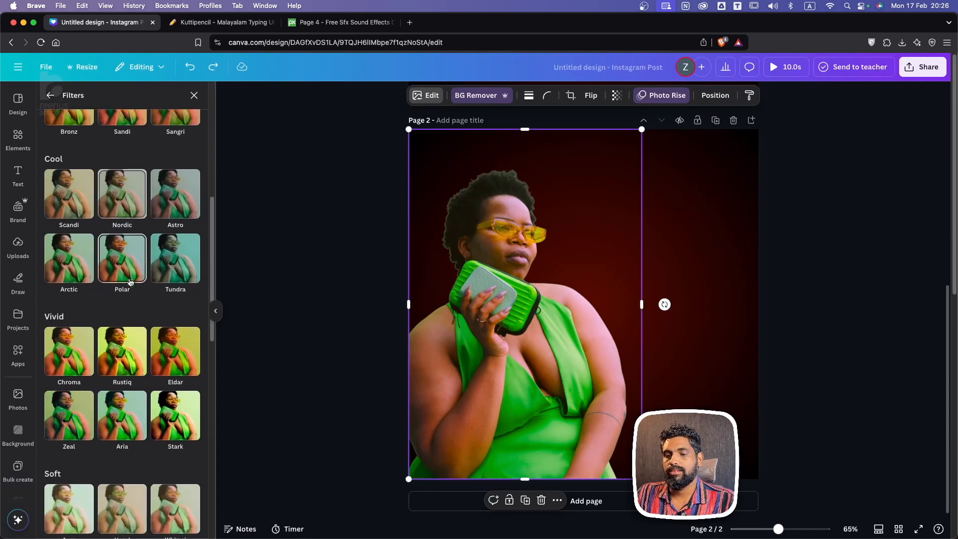
{"action": "scroll", "coordinate": [126, 282], "scroll_direction": "down", "scroll_amount": 10}
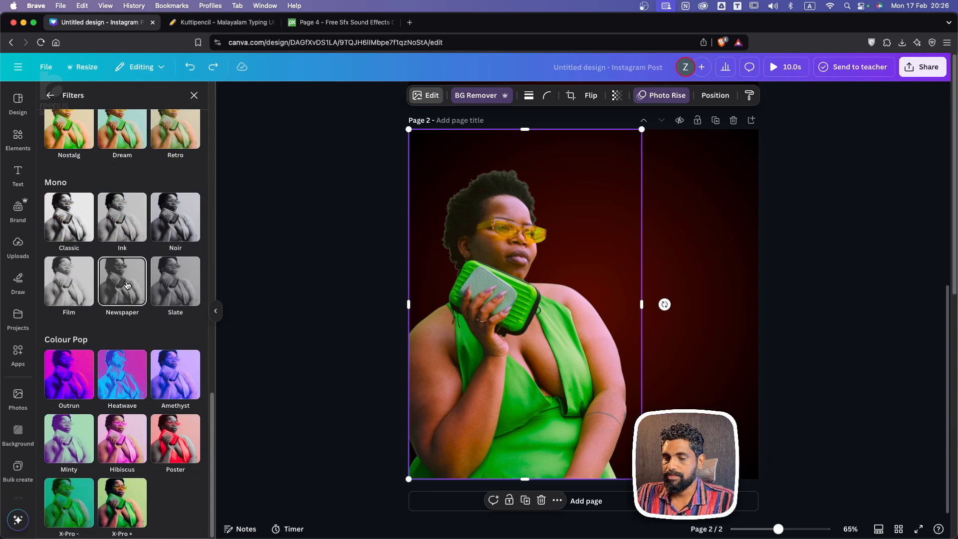
{"action": "scroll", "coordinate": [126, 283], "scroll_direction": "up", "scroll_amount": 20}
{"action": "left_click", "coordinate": [50, 96]}
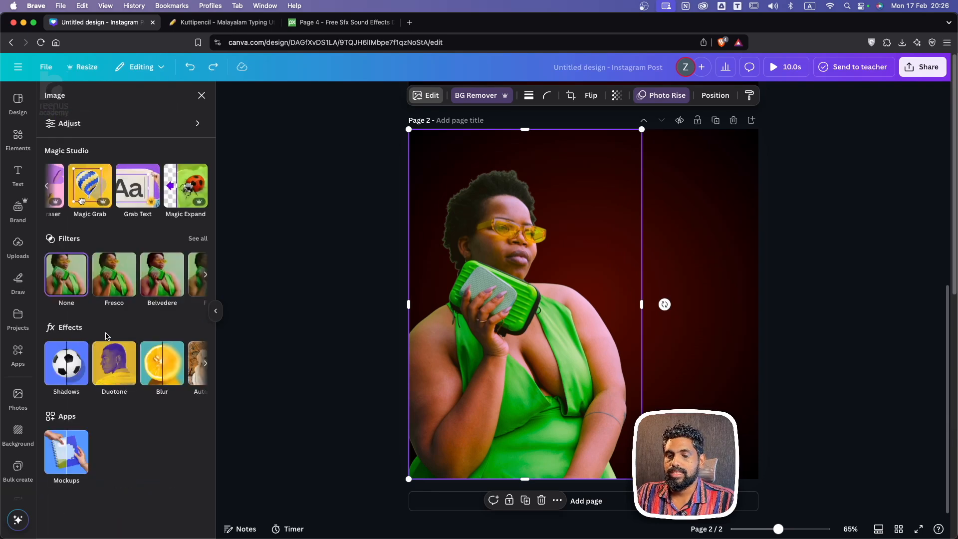
{"action": "left_click", "coordinate": [205, 365]}
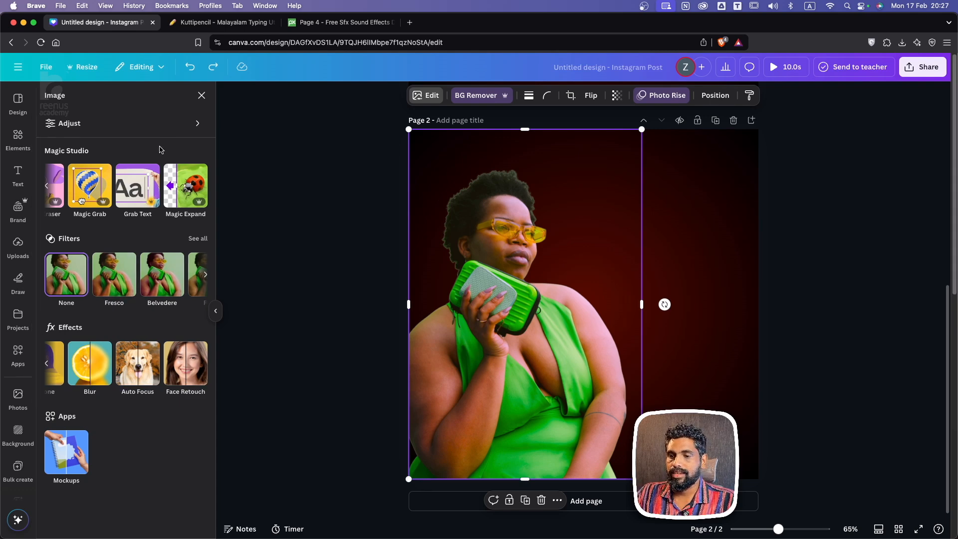
Close the Edit panel and open the AI Logo Maker app from Apps.
{"action": "left_click", "coordinate": [201, 95]}
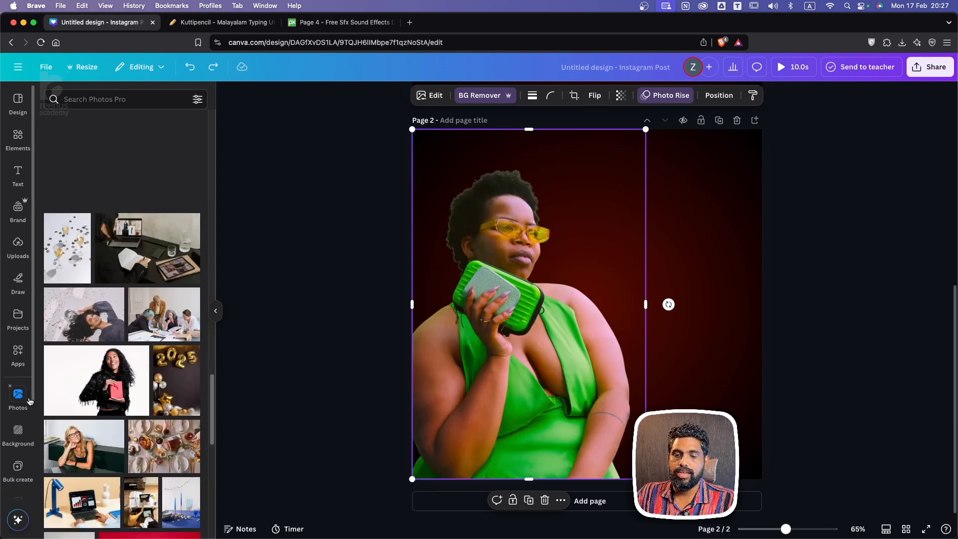
{"action": "scroll", "coordinate": [20, 389], "scroll_direction": "down", "scroll_amount": 3}
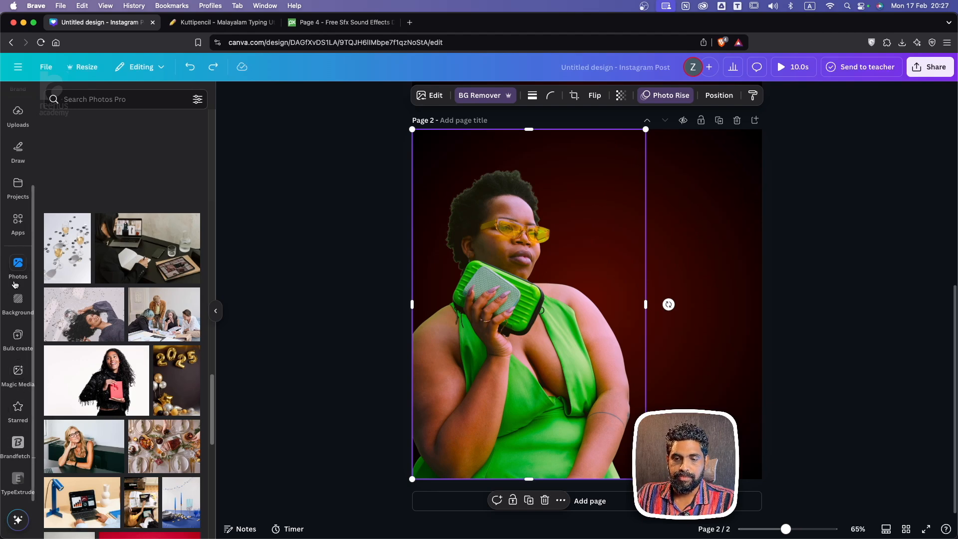
{"action": "left_click", "coordinate": [18, 220]}
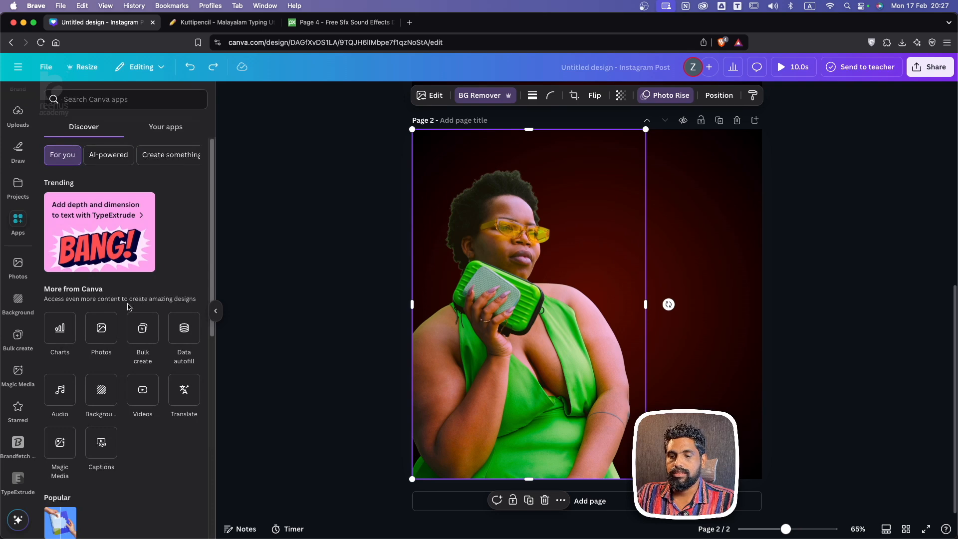
{"action": "scroll", "coordinate": [126, 298], "scroll_direction": "down", "scroll_amount": 8}
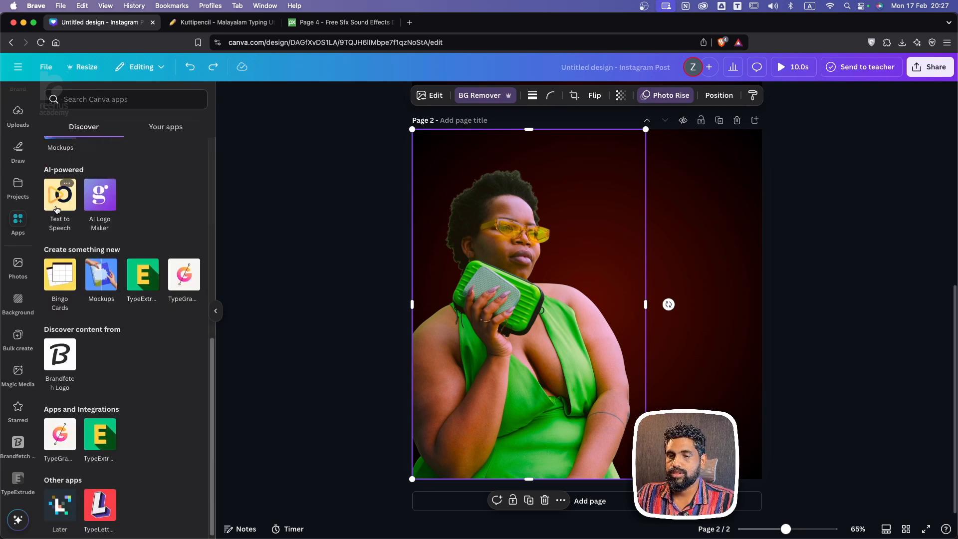
{"action": "left_click", "coordinate": [102, 204]}
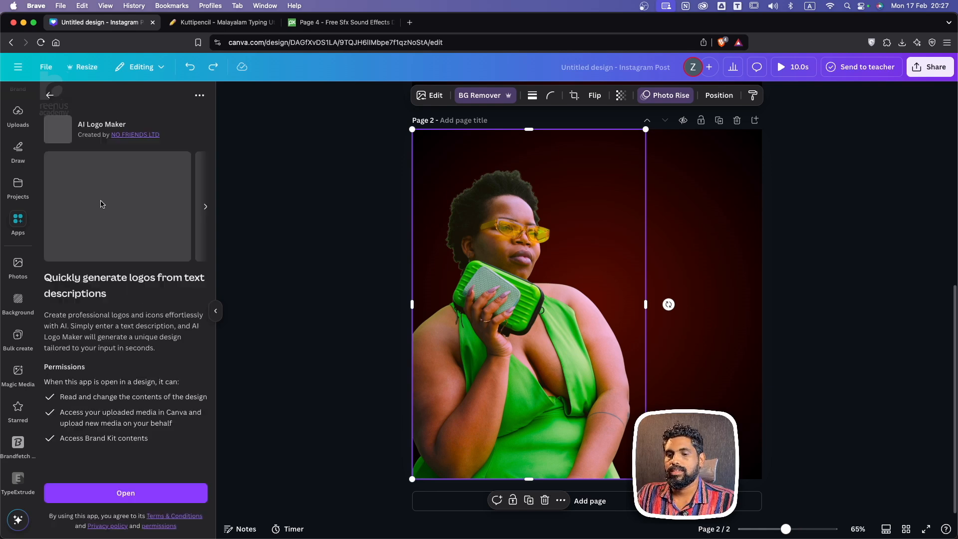
{"action": "left_click", "coordinate": [126, 493]}
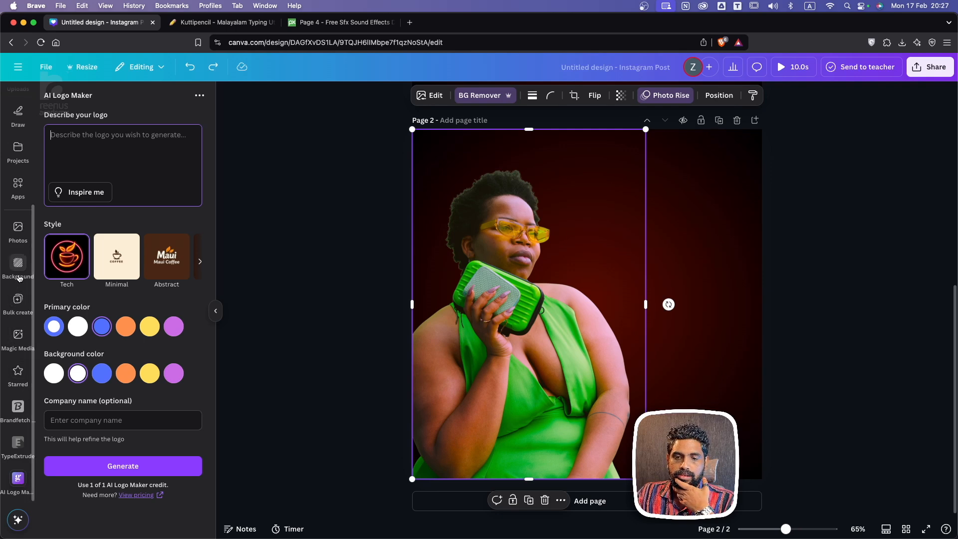
Return to the Apps list and view the TypeLettering app's details.
{"action": "left_click", "coordinate": [18, 184]}
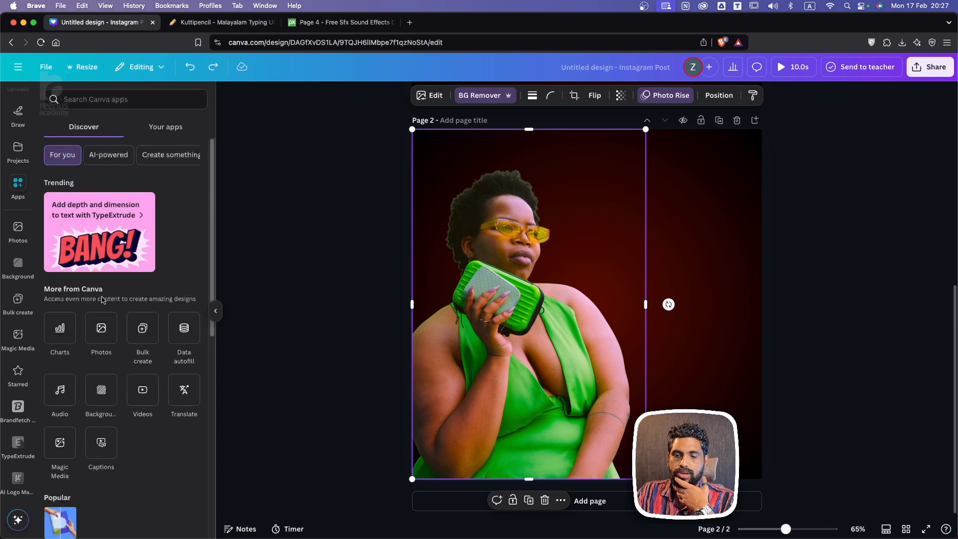
{"action": "scroll", "coordinate": [118, 383], "scroll_direction": "down", "scroll_amount": 5}
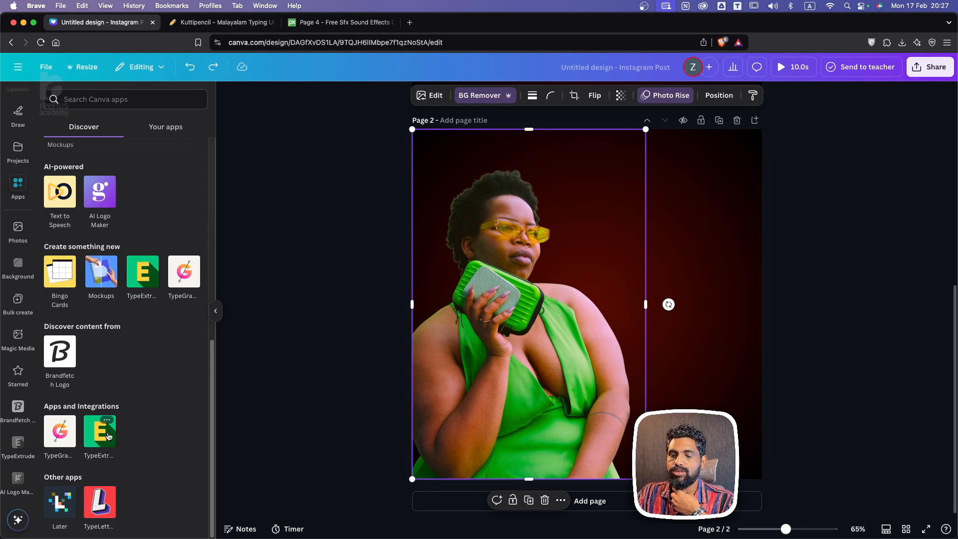
{"action": "left_click", "coordinate": [101, 504]}
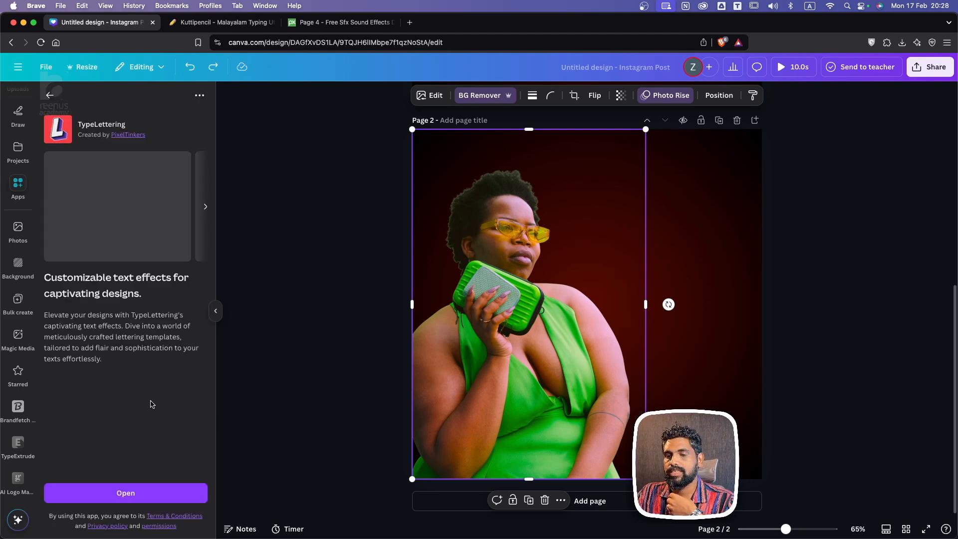
In TypeLettering, change the Oh My Days style's text to three lines: Join, RA, Club.
{"action": "left_click", "coordinate": [126, 492]}
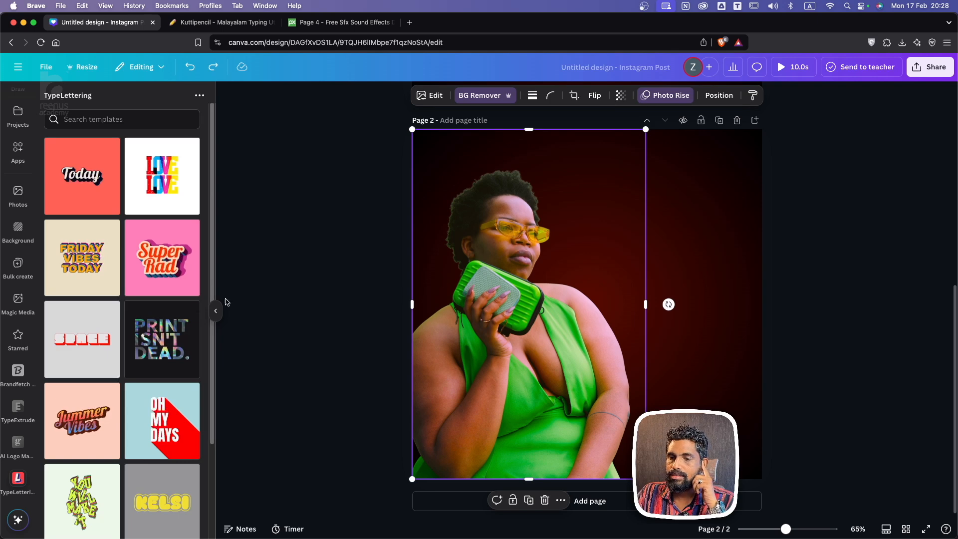
{"action": "scroll", "coordinate": [122, 302], "scroll_direction": "down", "scroll_amount": 3}
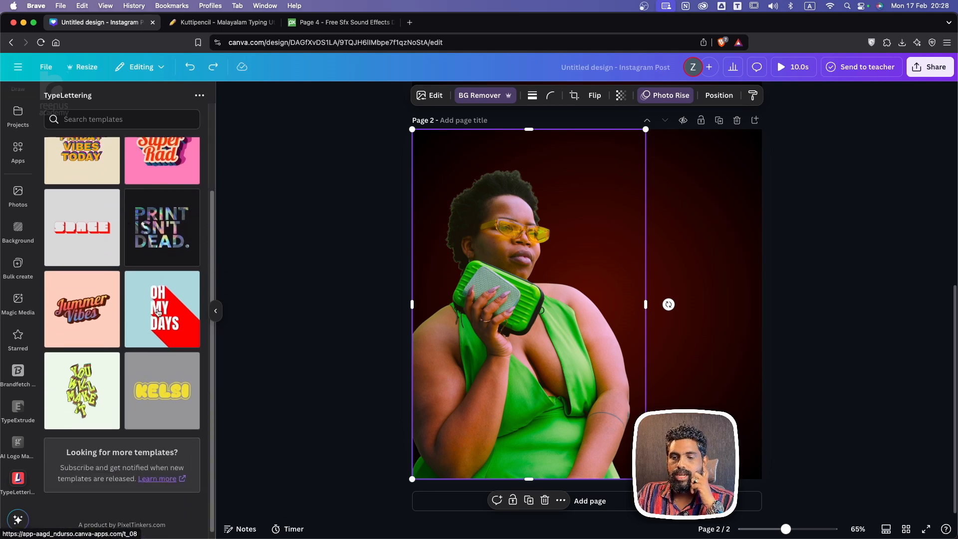
{"action": "left_click", "coordinate": [166, 312]}
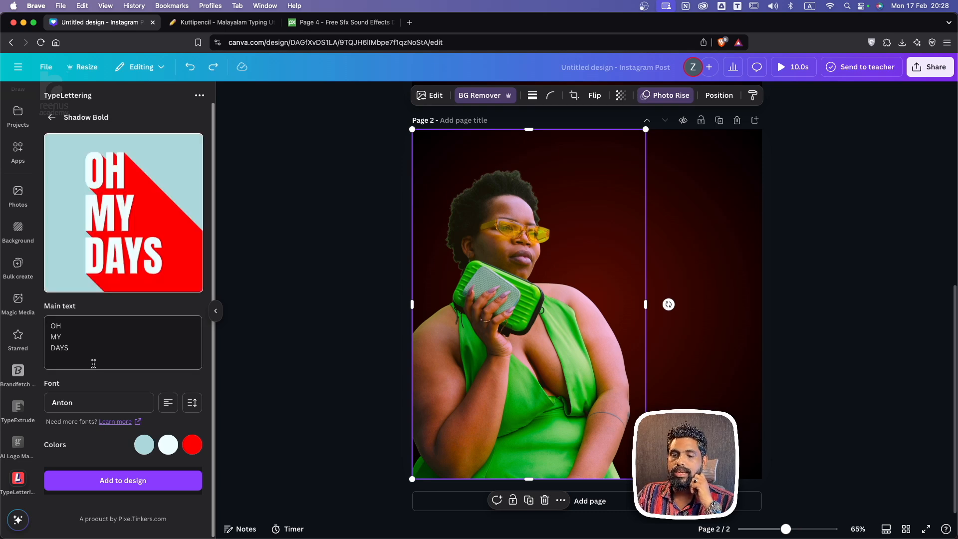
{"action": "left_click_drag", "start_coordinate": [88, 353], "coordinate": [25, 319]}
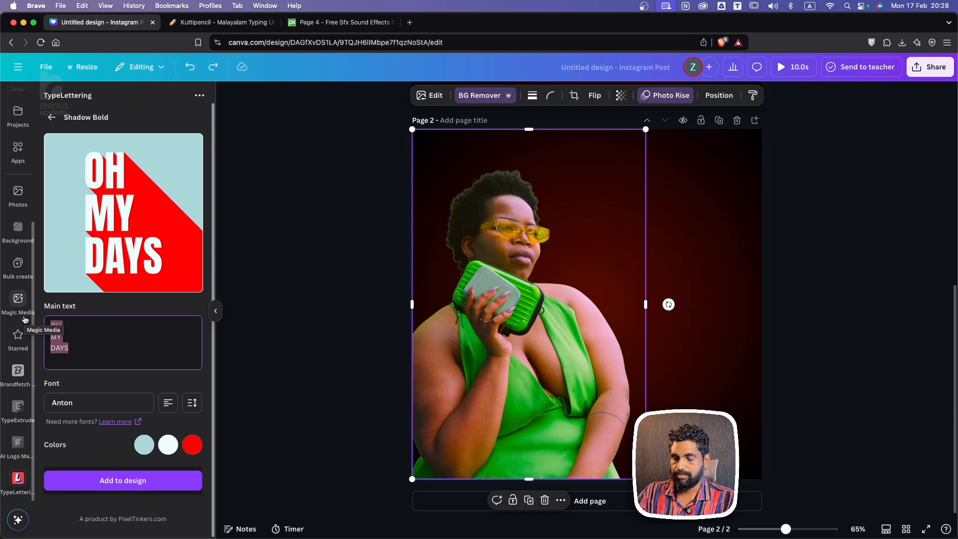
{"action": "type", "text": "Join"}
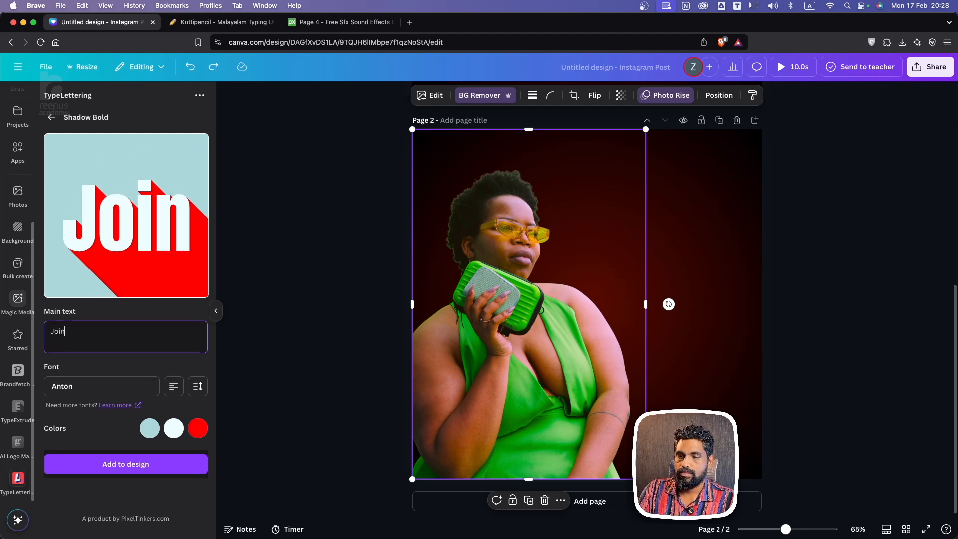
{"action": "key", "text": "Return"}
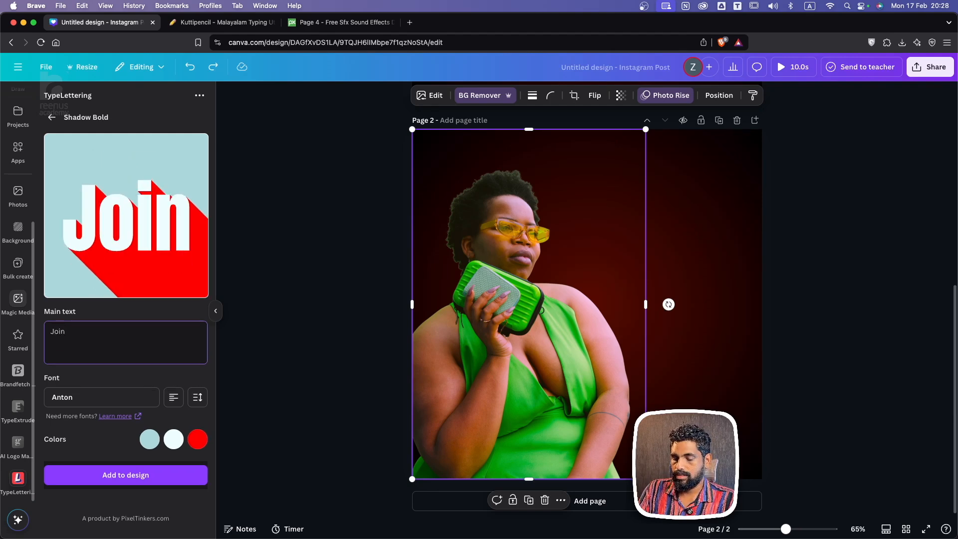
{"action": "type", "text": "RA"}
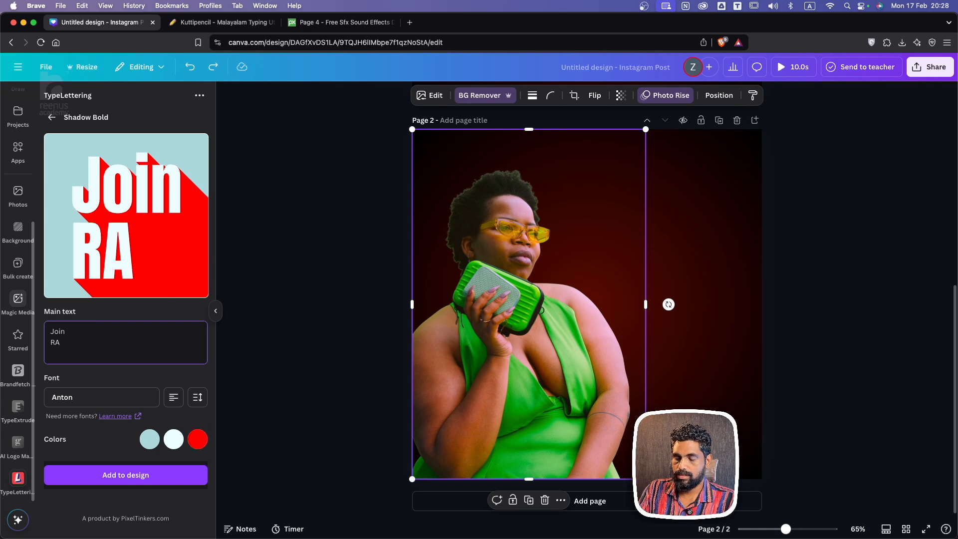
{"action": "key", "text": "Return"}
{"action": "type", "text": "Club"}
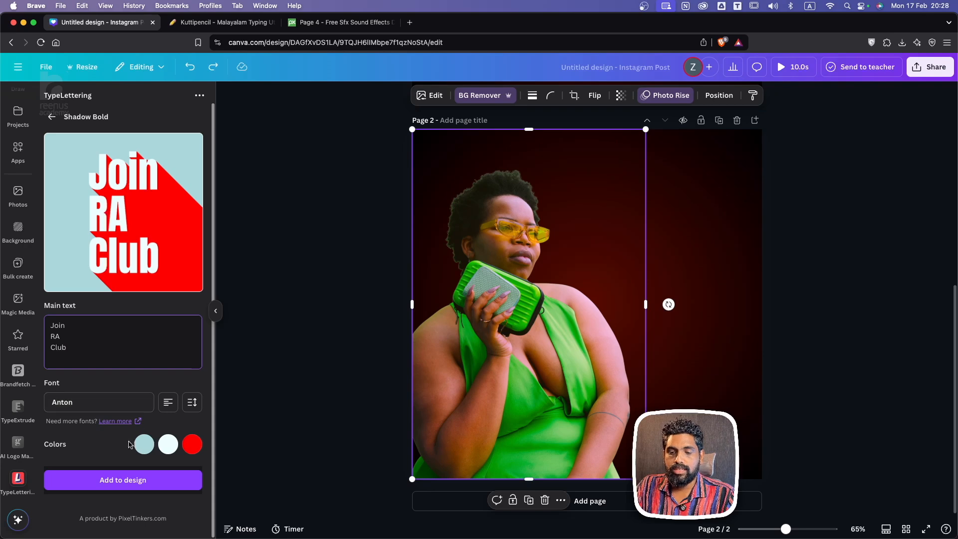
Change the lettering's red shadow to brown and add it to the design.
{"action": "left_click", "coordinate": [192, 449]}
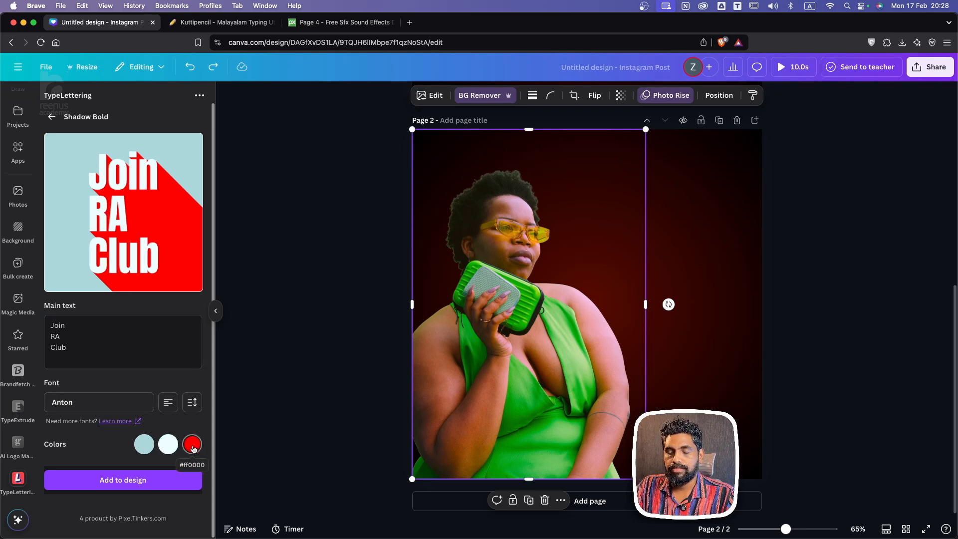
{"action": "left_click", "coordinate": [225, 314]}
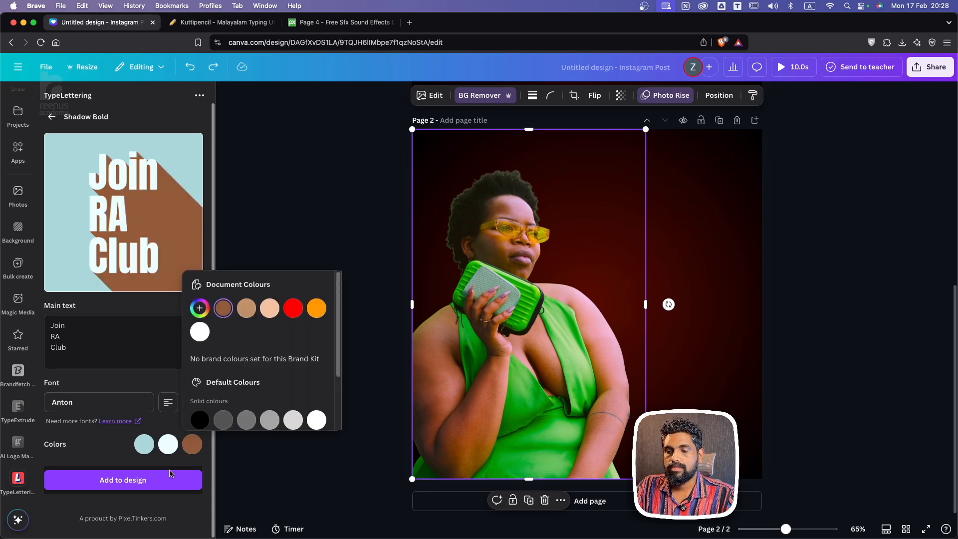
{"action": "left_click", "coordinate": [122, 476]}
{"action": "left_click", "coordinate": [124, 479]}
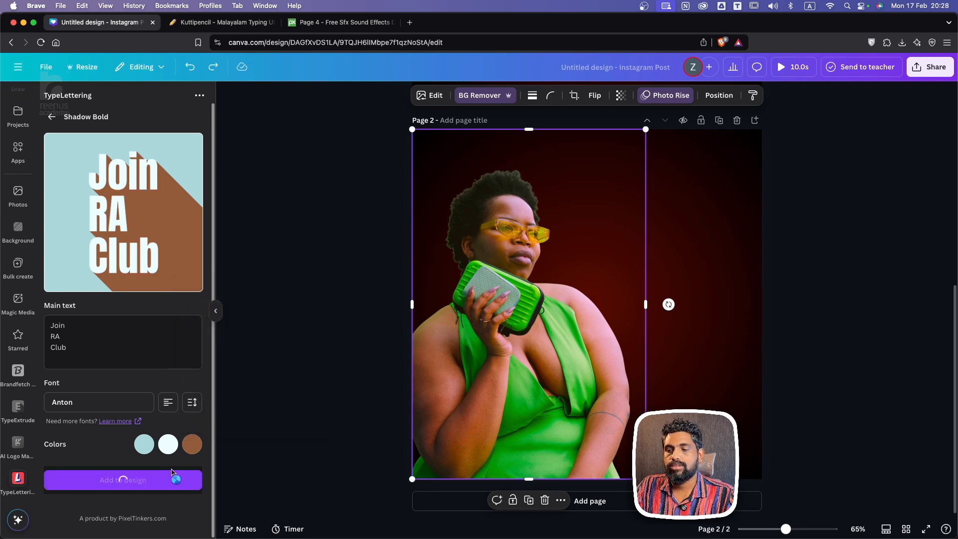
Move the lettering up-left on page 2 and enlarge it to about 1,045 px.
{"action": "left_click_drag", "start_coordinate": [619, 339], "coordinate": [603, 234]}
{"action": "left_click_drag", "start_coordinate": [634, 262], "coordinate": [756, 413]}
{"action": "left_click_drag", "start_coordinate": [495, 122], "coordinate": [410, 83]}
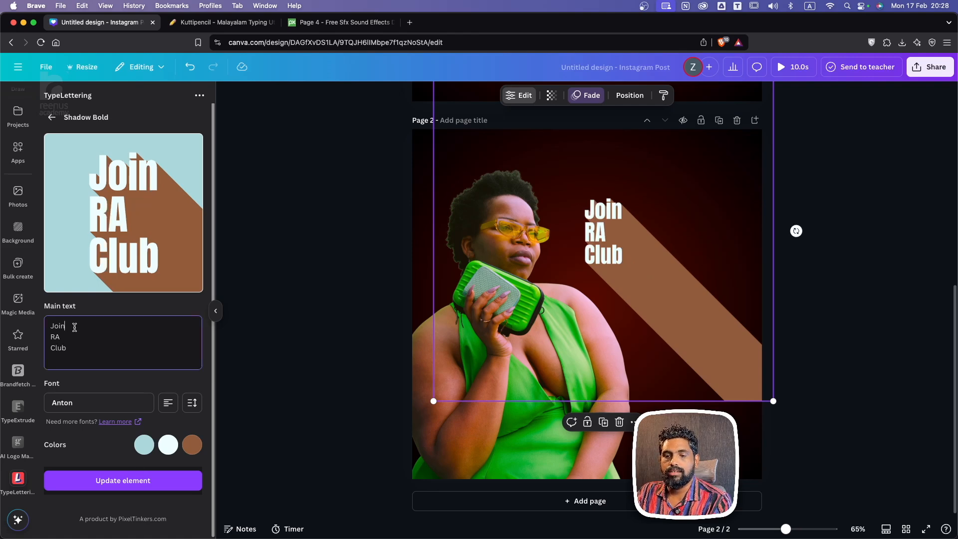
Replace the middle word RA with Reenus and update the element.
{"action": "left_click_drag", "start_coordinate": [69, 337], "coordinate": [48, 339]}
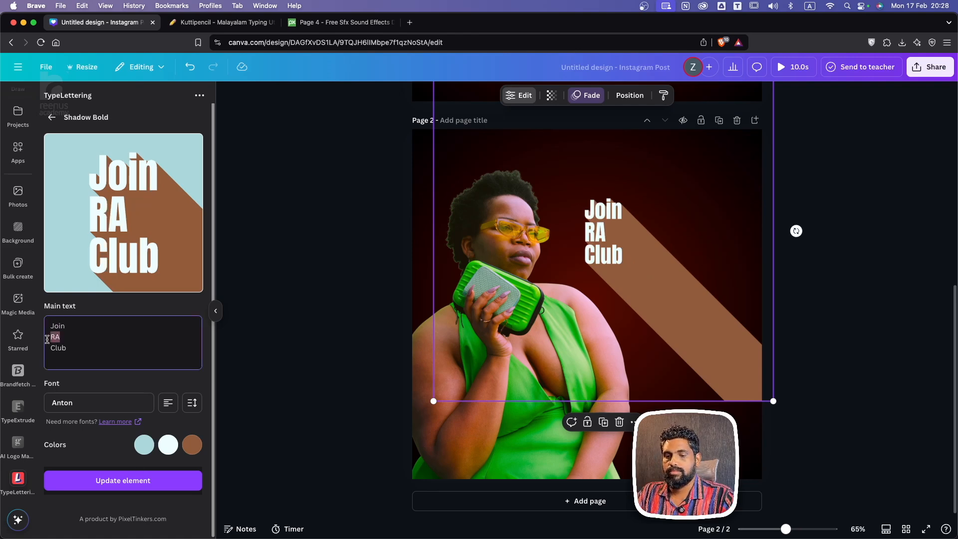
{"action": "type", "text": "Ree"}
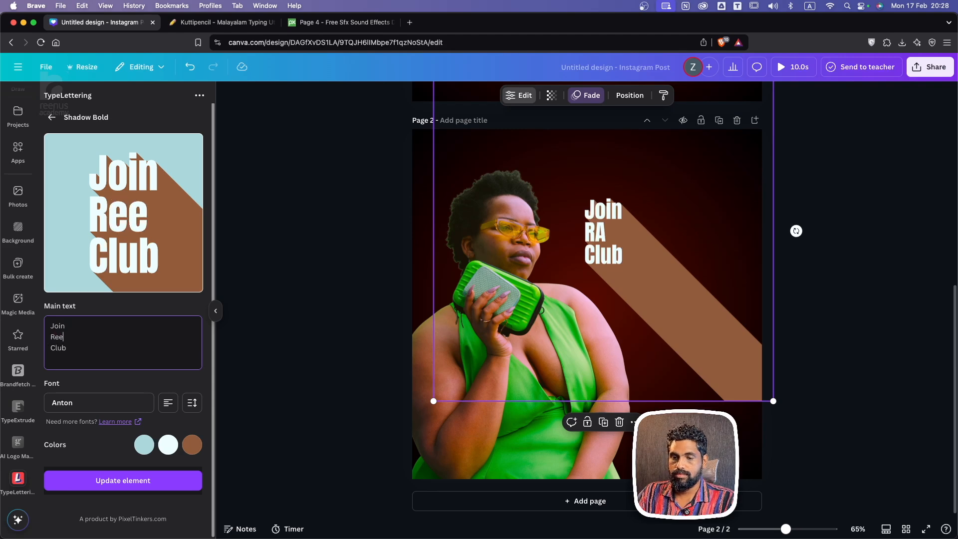
{"action": "type", "text": "nus"}
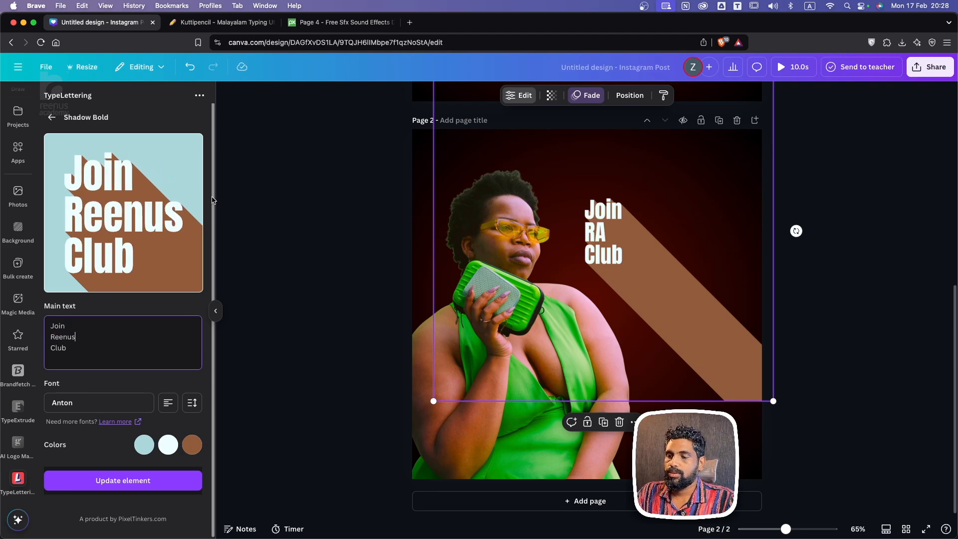
{"action": "left_click", "coordinate": [83, 478]}
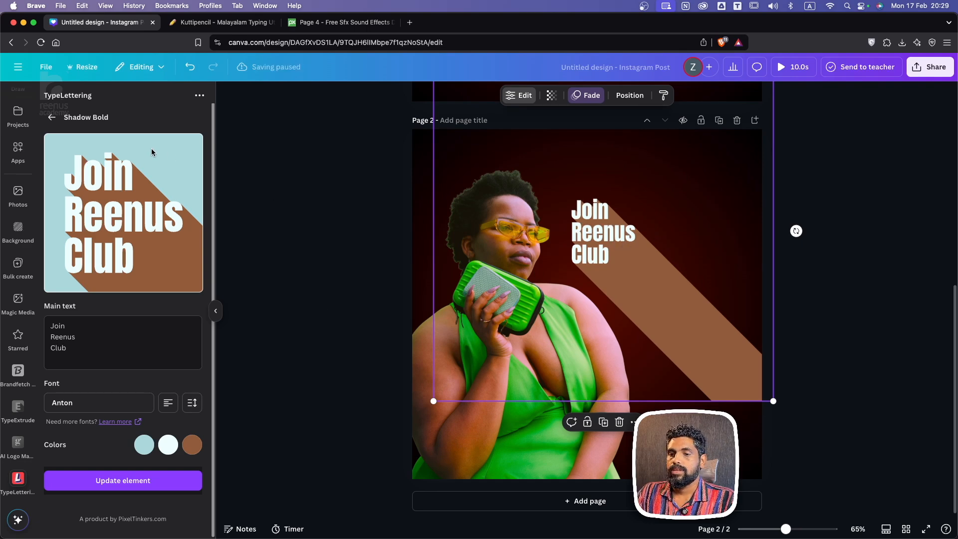
{"action": "left_click", "coordinate": [18, 114]}
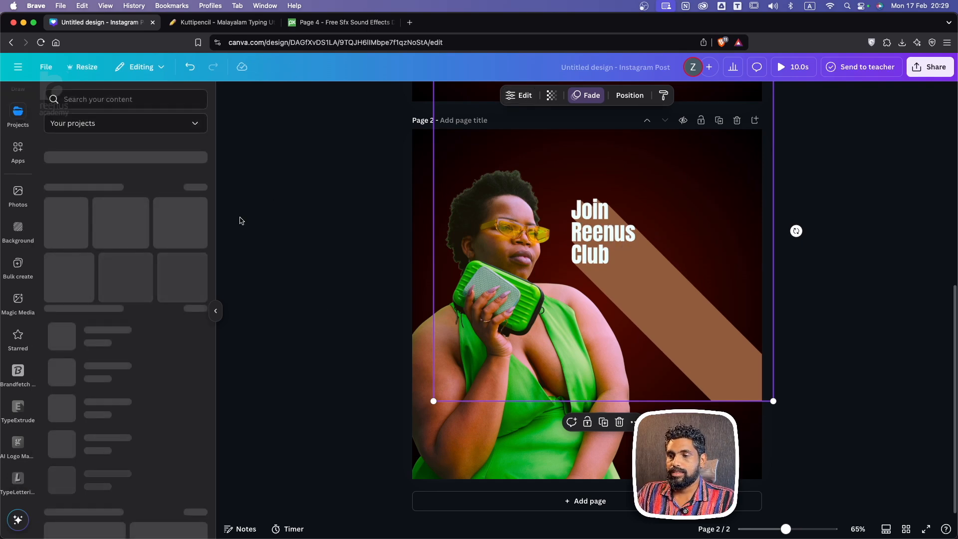
Return to the Canva home page and open Projects.
{"action": "scroll", "coordinate": [630, 230], "scroll_direction": "up", "scroll_amount": 5}
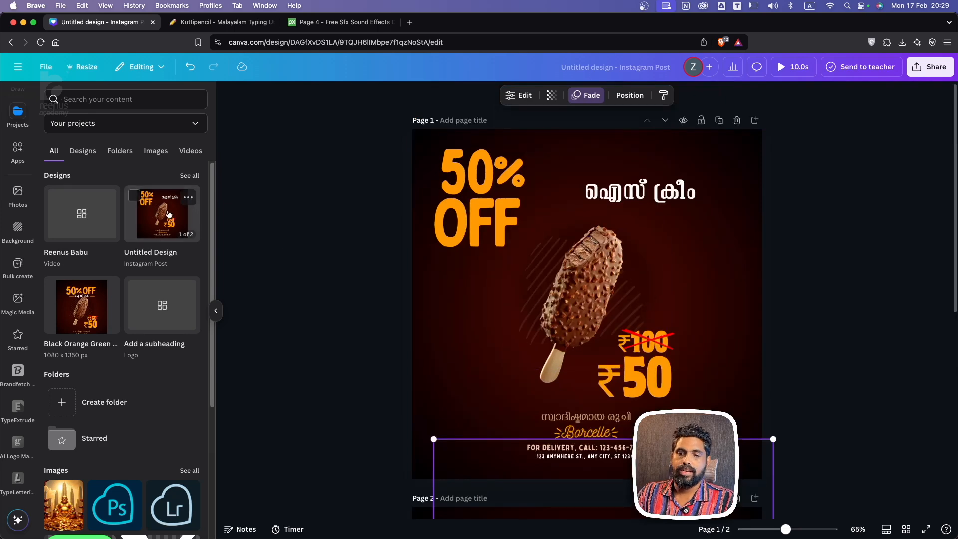
{"action": "left_click", "coordinate": [11, 43]}
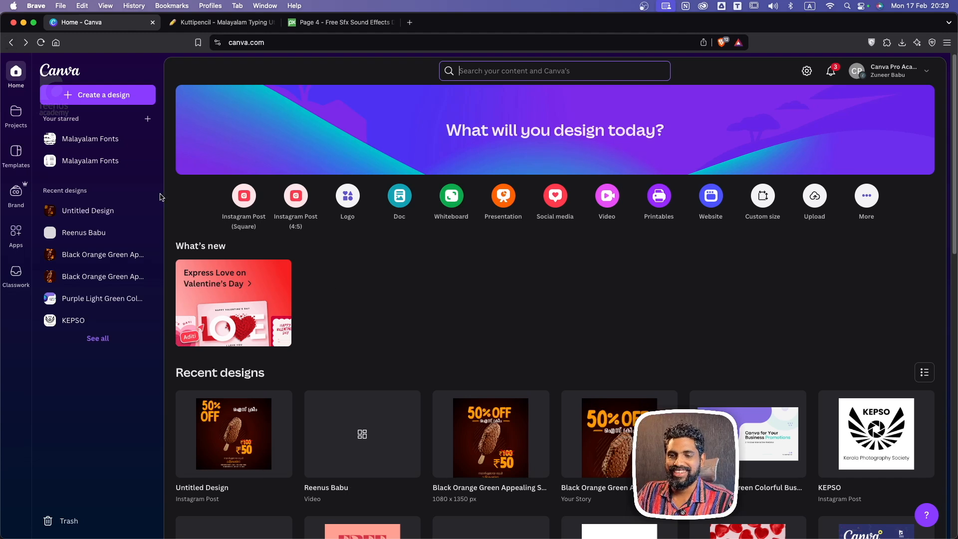
{"action": "left_click", "coordinate": [21, 121]}
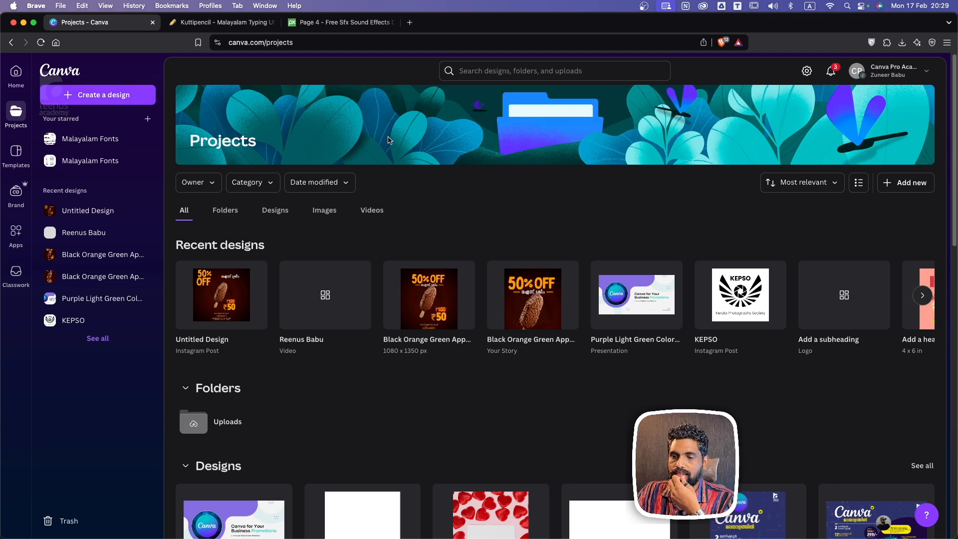
Search your projects for 'bus' business card designs, then clear the search and switch to Templates.
{"action": "left_click", "coordinate": [534, 71]}
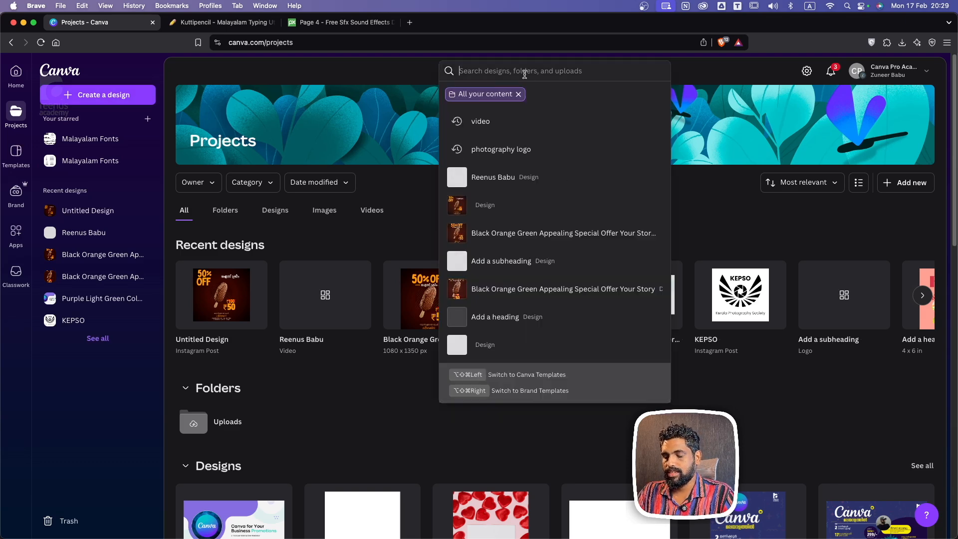
{"action": "type", "text": "business card"}
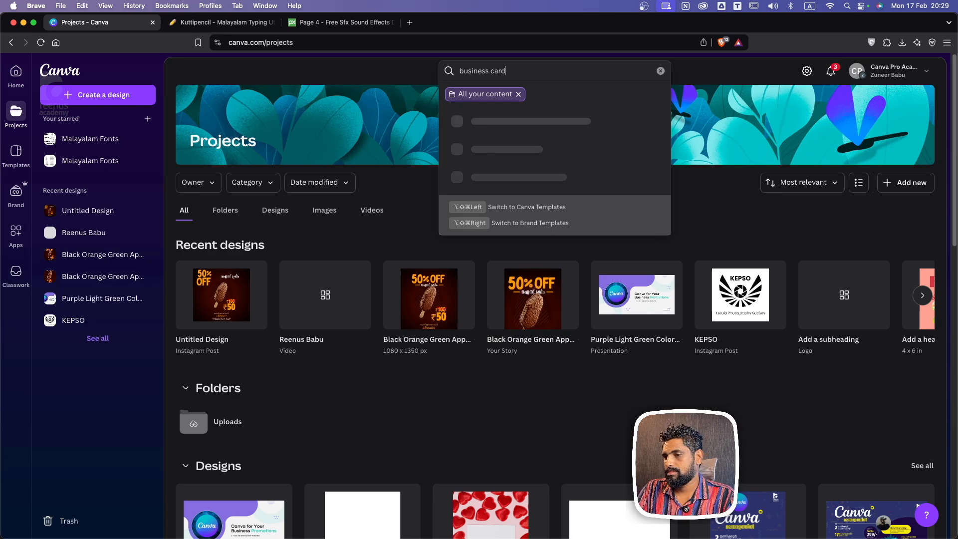
{"action": "key", "text": "Return"}
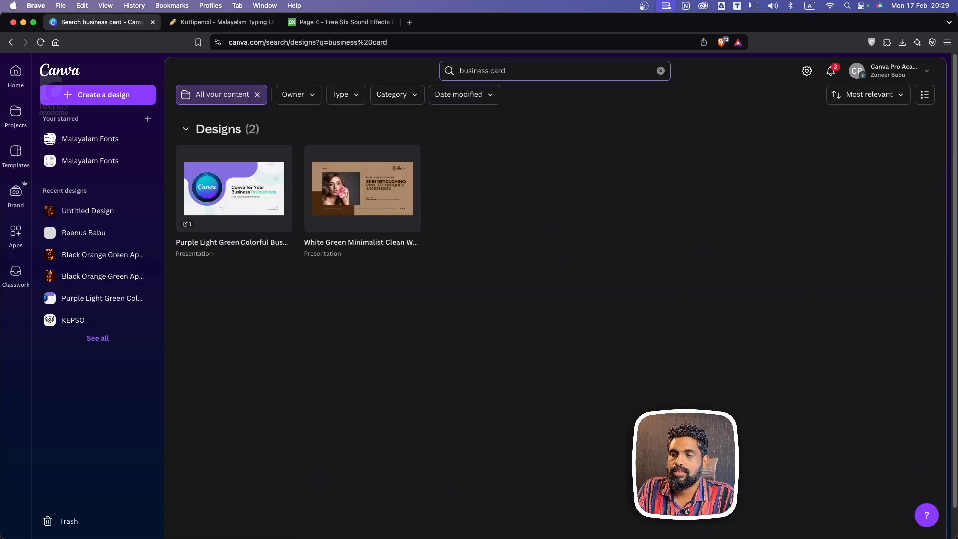
{"action": "key", "text": "BackSpace"}
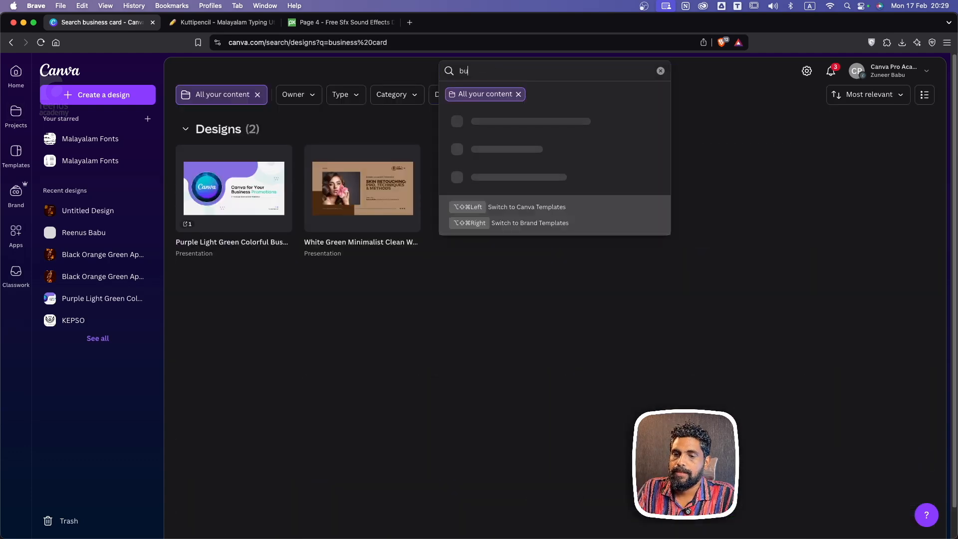
{"action": "key", "text": "BackSpace"}
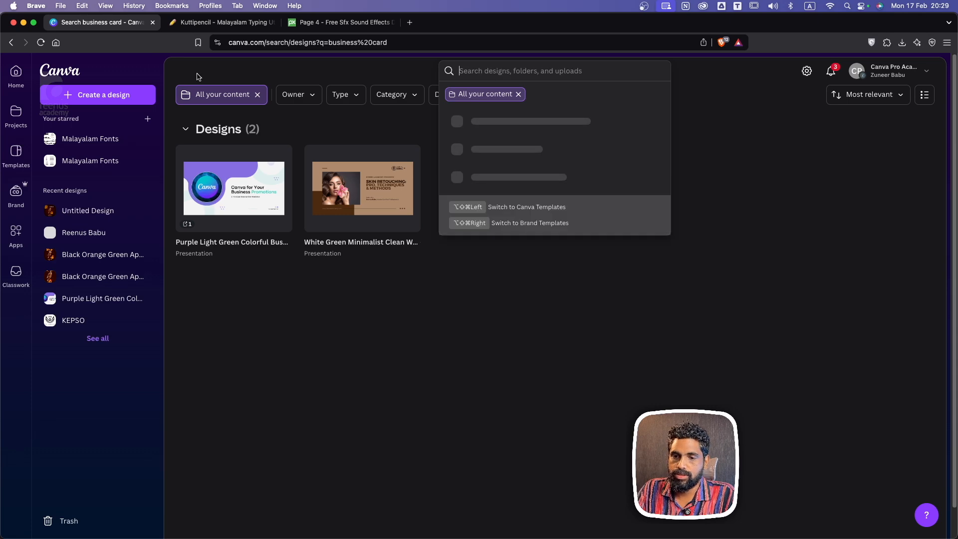
{"action": "key", "text": "alt+shift+super+Left"}
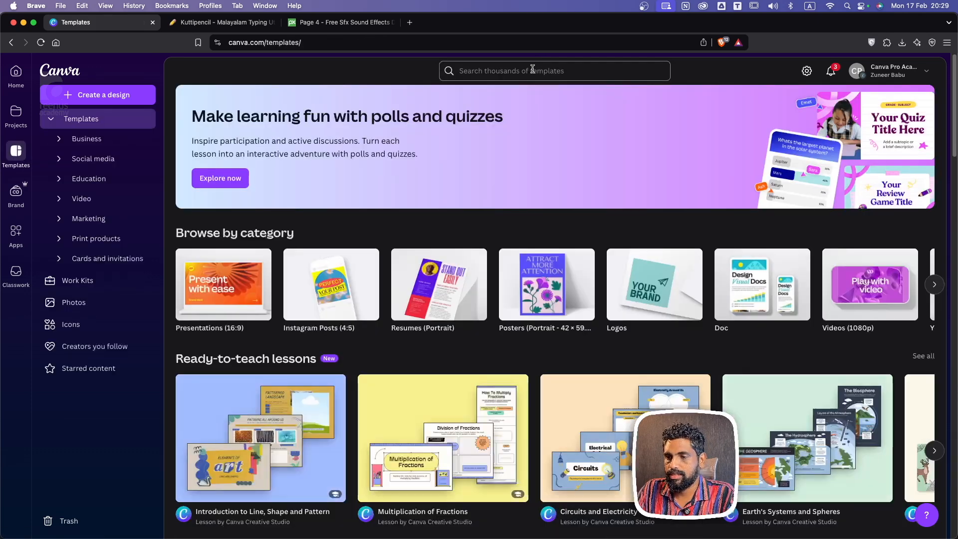
Search Canva templates for 'business card' and browse the results.
{"action": "left_click", "coordinate": [533, 70]}
{"action": "type", "text": "business"}
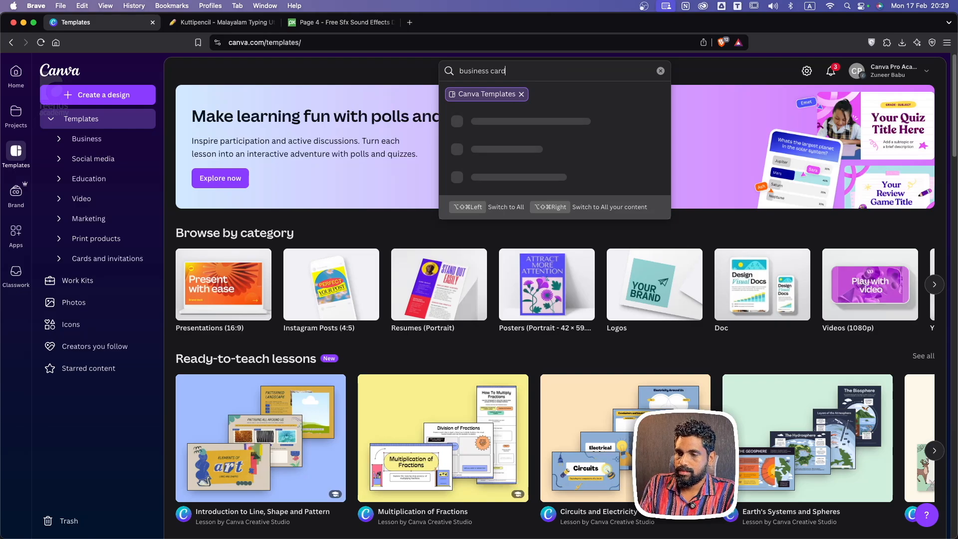
{"action": "type", "text": " card"}
{"action": "key", "text": "Return"}
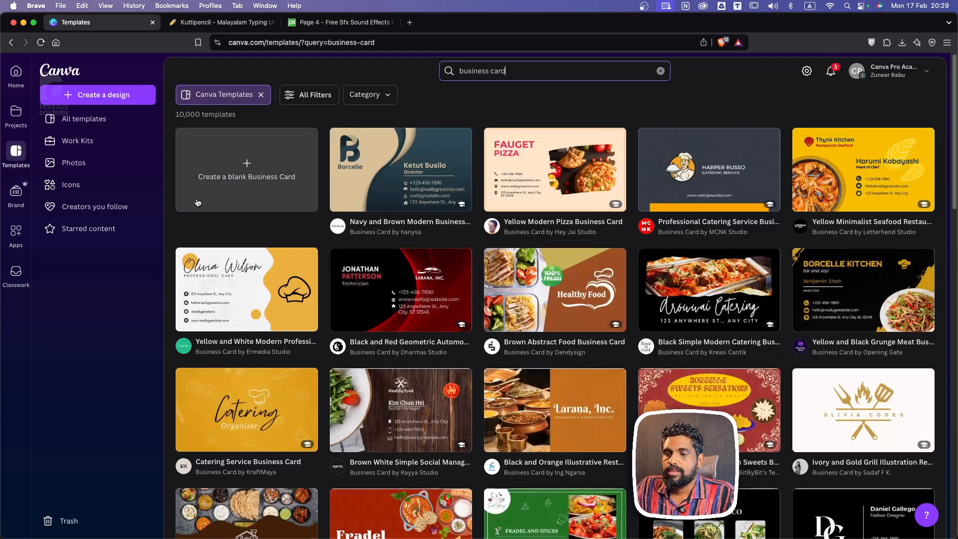
{"action": "scroll", "coordinate": [597, 295], "scroll_direction": "down", "scroll_amount": 6}
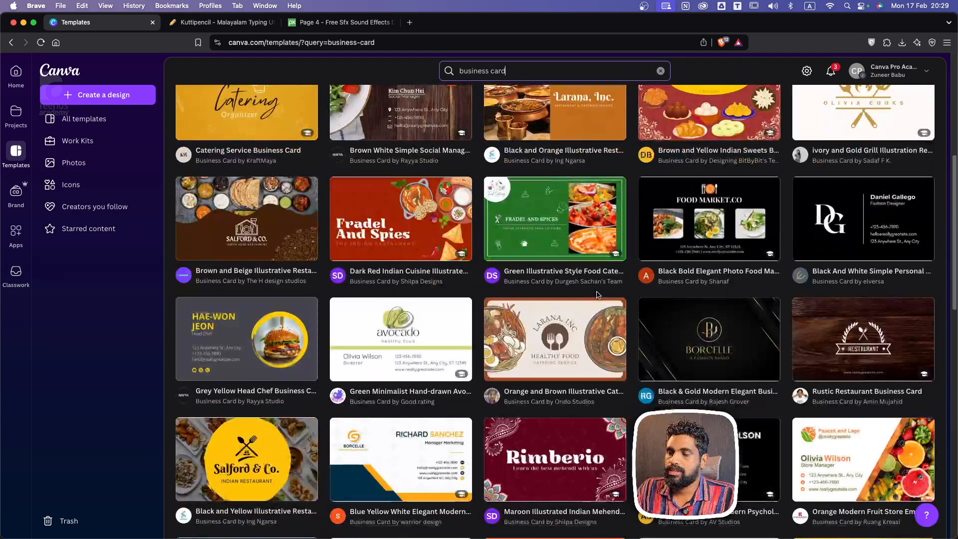
{"action": "scroll", "coordinate": [597, 294], "scroll_direction": "down", "scroll_amount": 10}
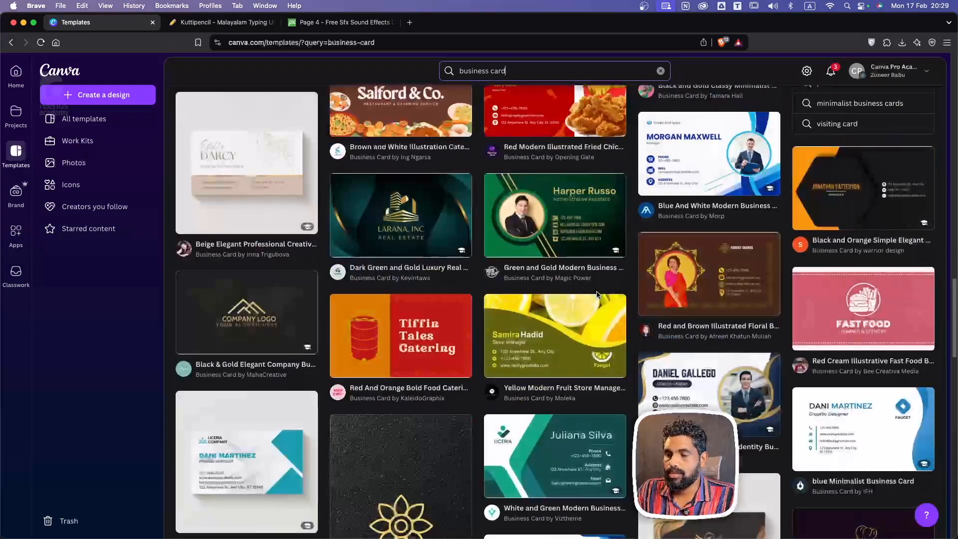
{"action": "scroll", "coordinate": [597, 294], "scroll_direction": "down", "scroll_amount": 9}
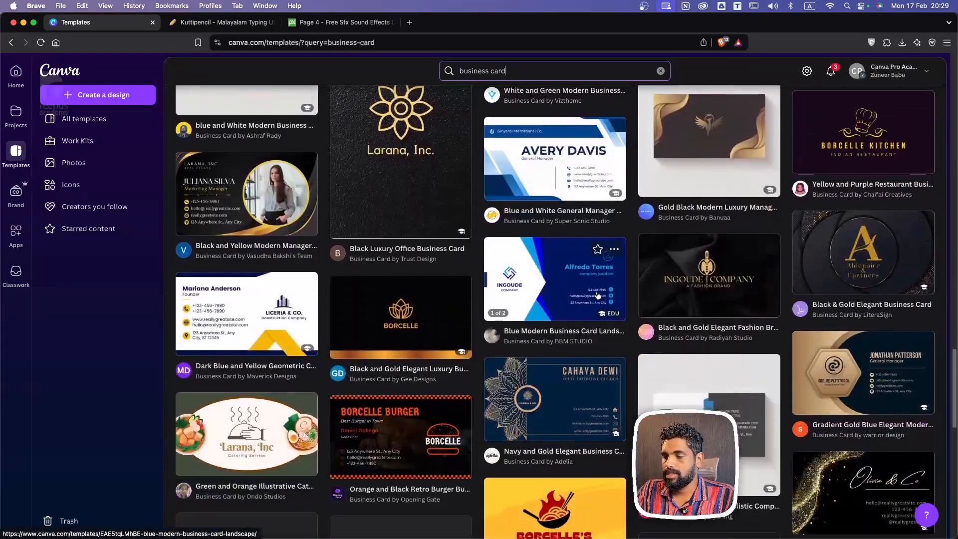
{"action": "scroll", "coordinate": [597, 295], "scroll_direction": "up", "scroll_amount": 20}
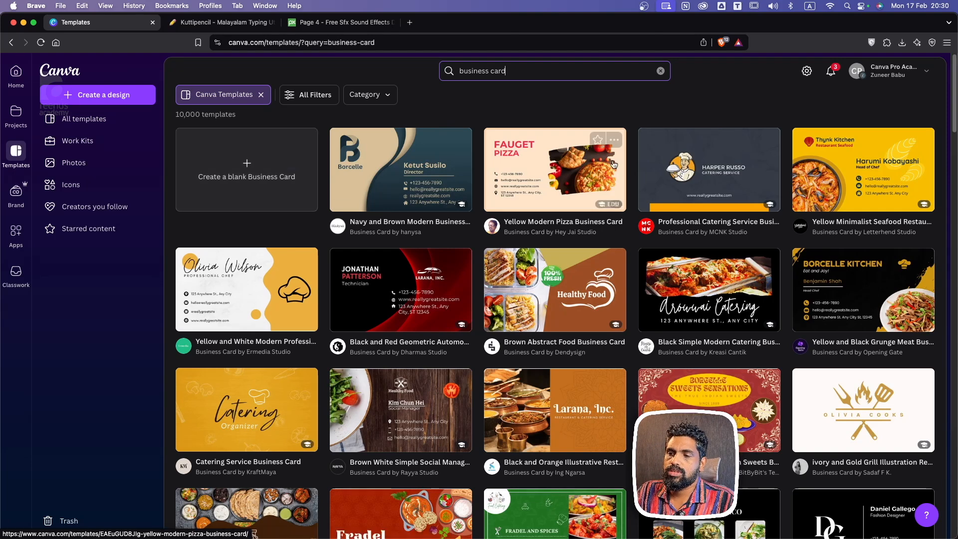
Clear the search text and remove the Canva Templates filter to include all content.
{"action": "left_click", "coordinate": [539, 68]}
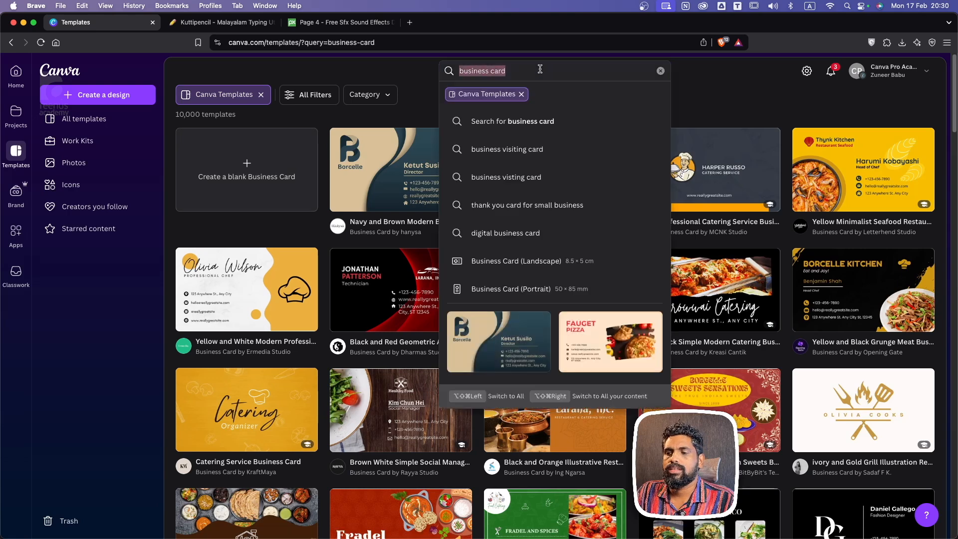
{"action": "left_click", "coordinate": [659, 71]}
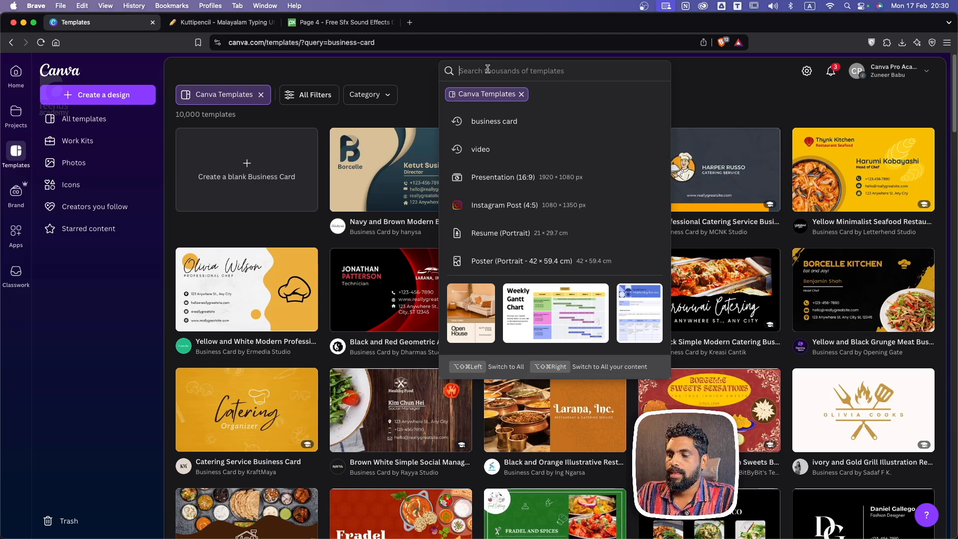
{"action": "left_click", "coordinate": [261, 95]}
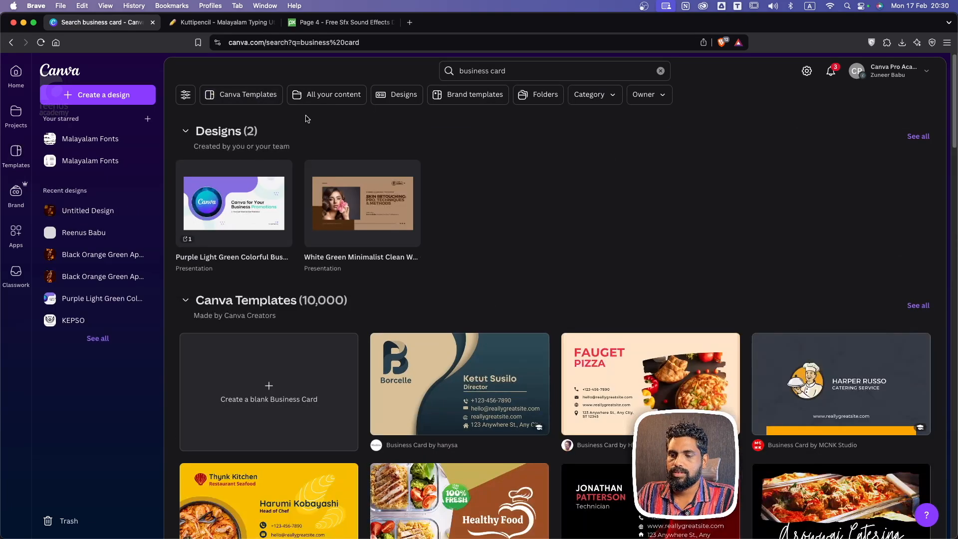
From Home, search templates for 'voucher' via the suggestion, then start a new query 'exstmate'.
{"action": "left_click", "coordinate": [16, 73]}
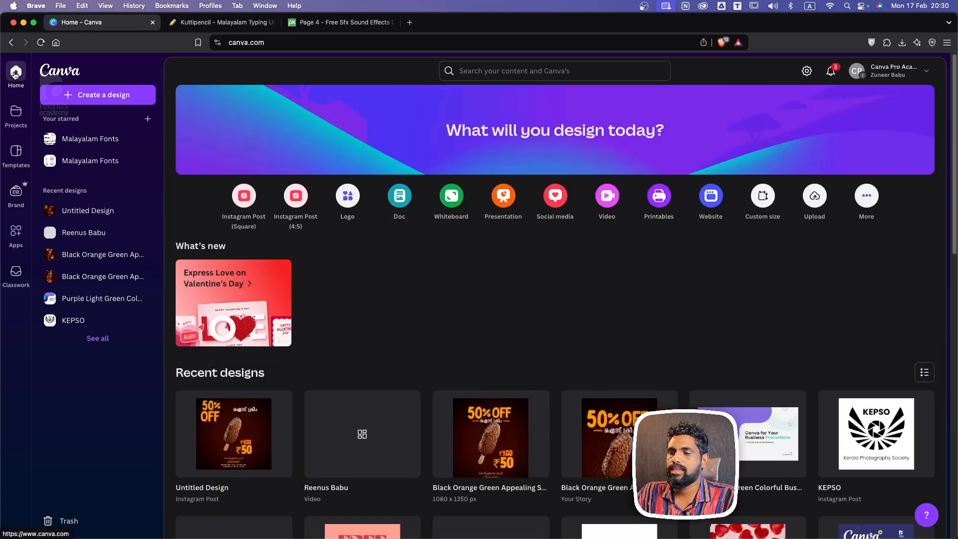
{"action": "left_click", "coordinate": [486, 71]}
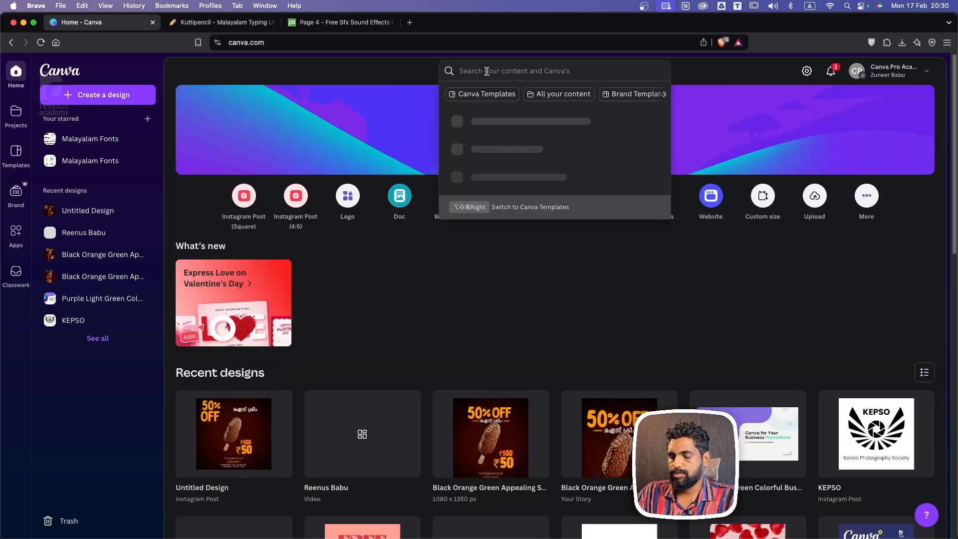
{"action": "type", "text": "vo"}
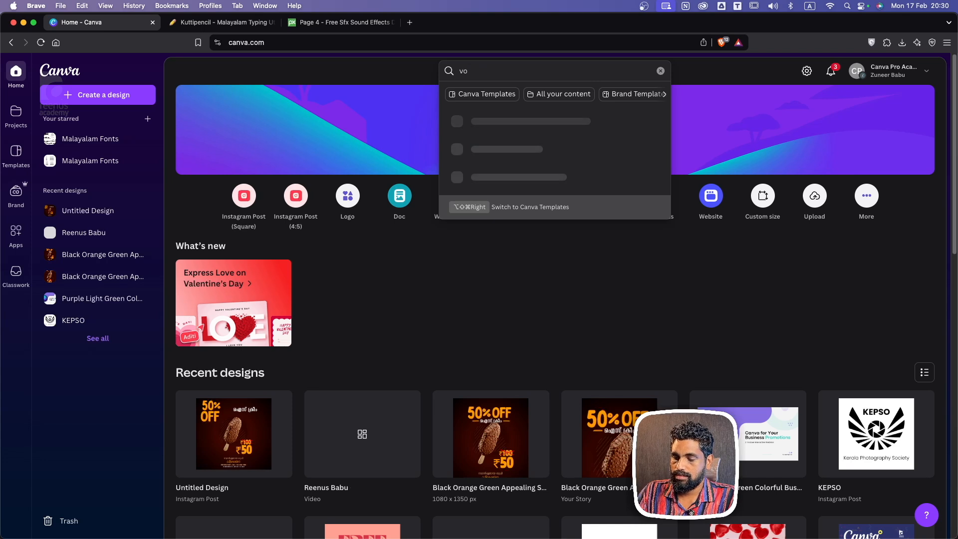
{"action": "type", "text": "lche"}
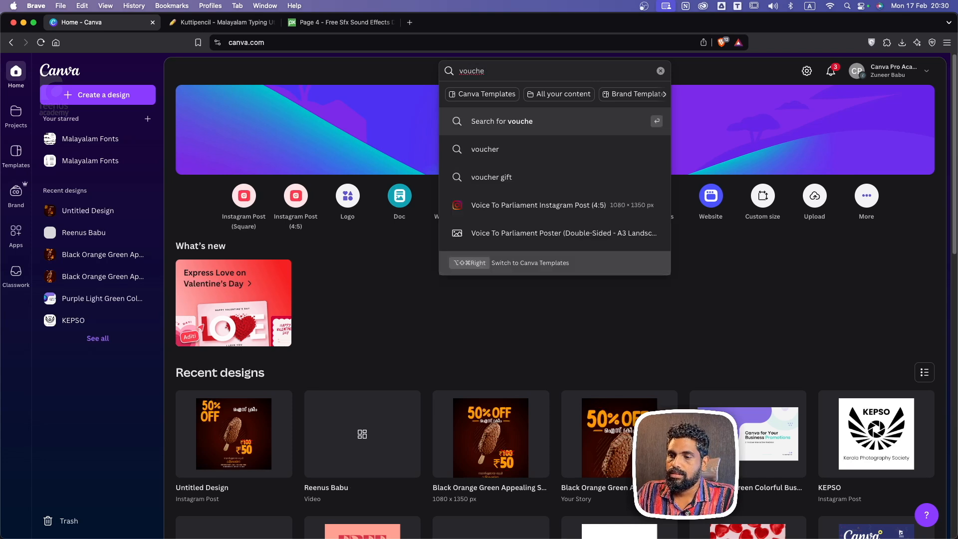
{"action": "left_click", "coordinate": [525, 160]}
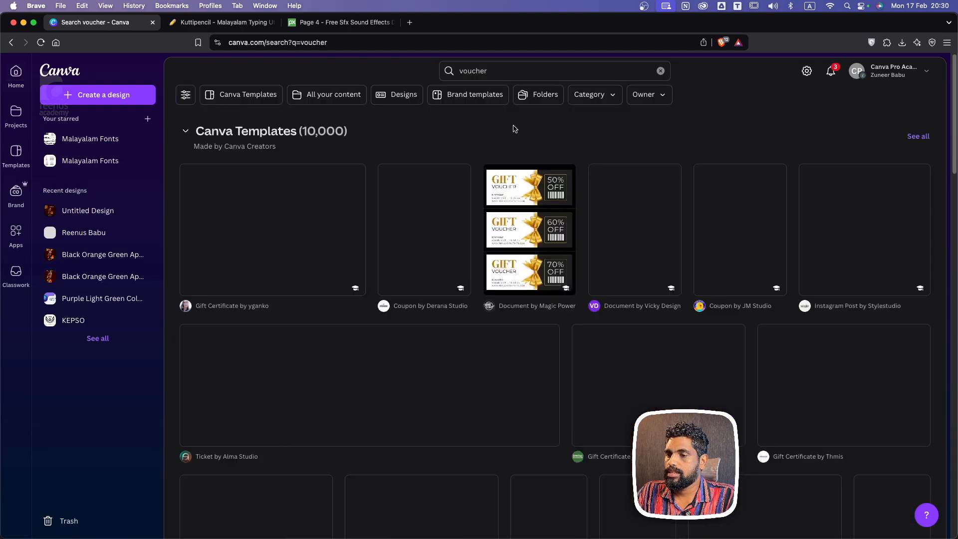
{"action": "scroll", "coordinate": [523, 279], "scroll_direction": "down", "scroll_amount": 5}
{"action": "scroll", "coordinate": [524, 282], "scroll_direction": "up", "scroll_amount": 5}
{"action": "left_click", "coordinate": [519, 72]}
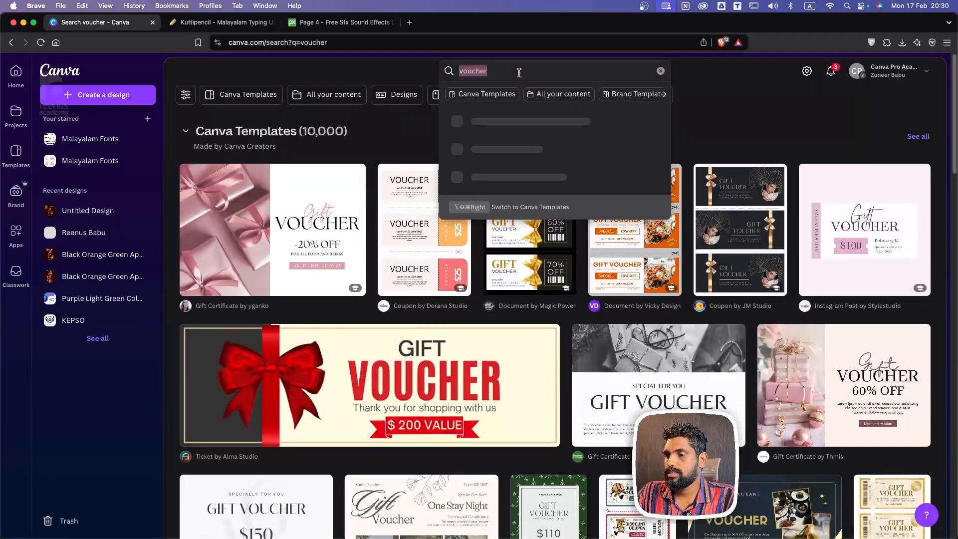
{"action": "type", "text": "e"}
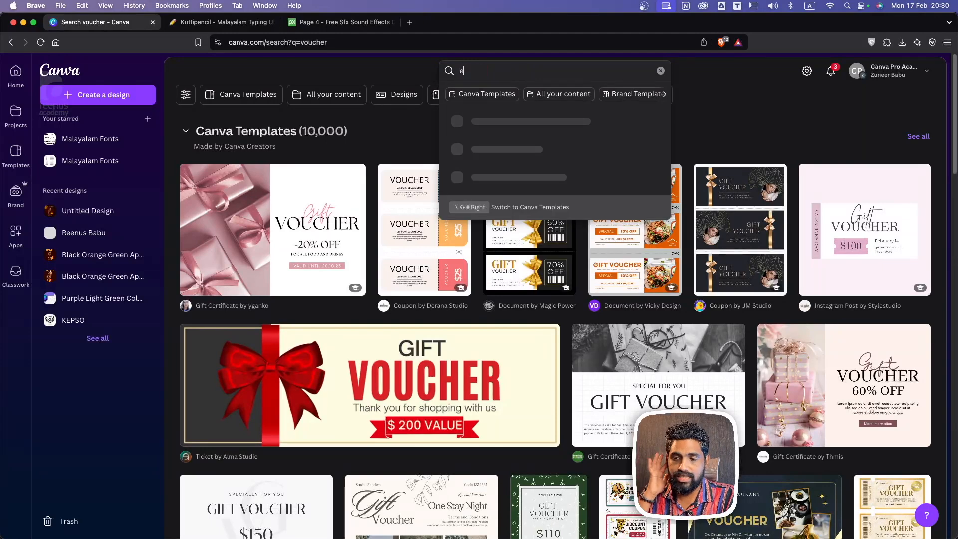
{"action": "type", "text": "xst"}
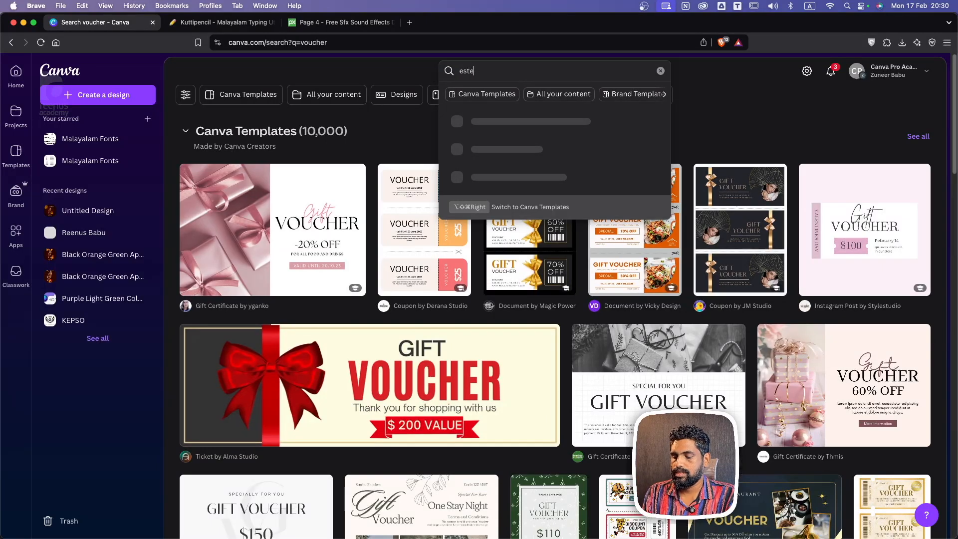
{"action": "type", "text": "mate"}
Correct the misspelled query and pick the 'estimate' suggestion to show 1,356 templates.
{"action": "key", "text": "Return"}
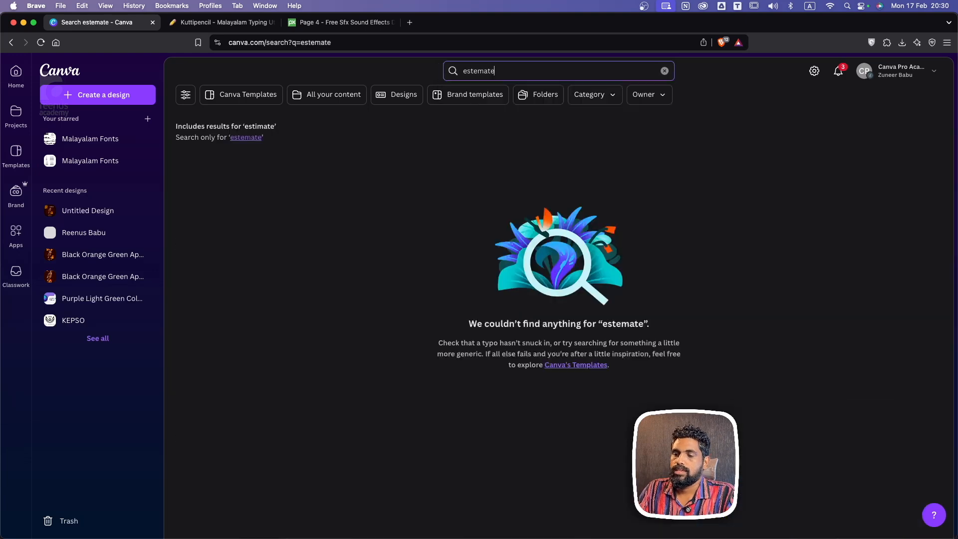
{"action": "key", "text": "BackSpace"}
{"action": "key", "text": "BackSpace"}
{"action": "key", "text": "BackSpace"}
{"action": "key", "text": "BackSpace"}
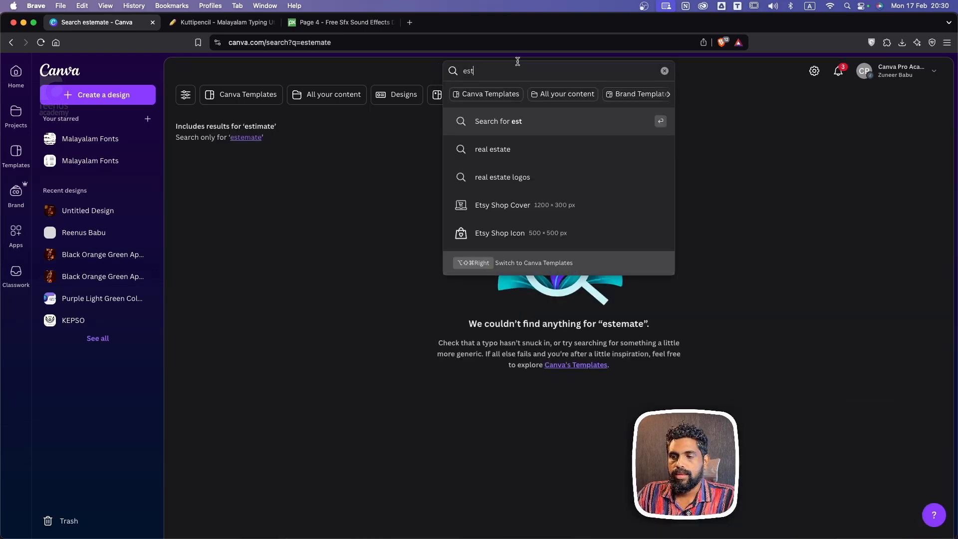
{"action": "type", "text": "e"}
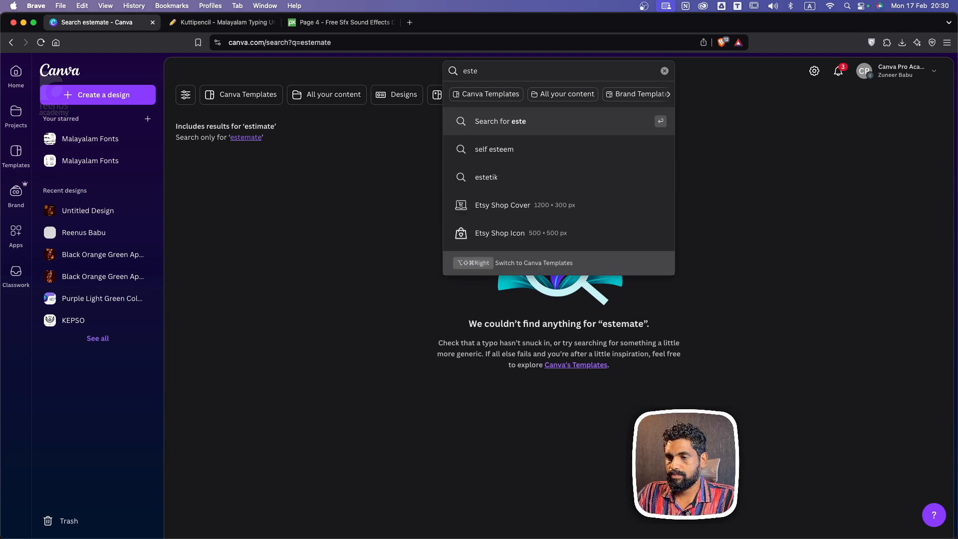
{"action": "key", "text": "BackSpace"}
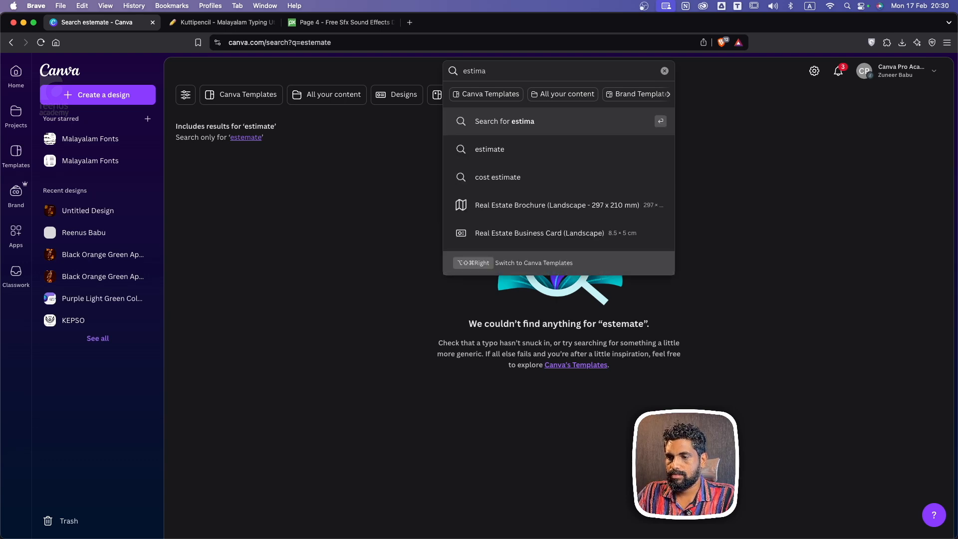
{"action": "left_click", "coordinate": [512, 155]}
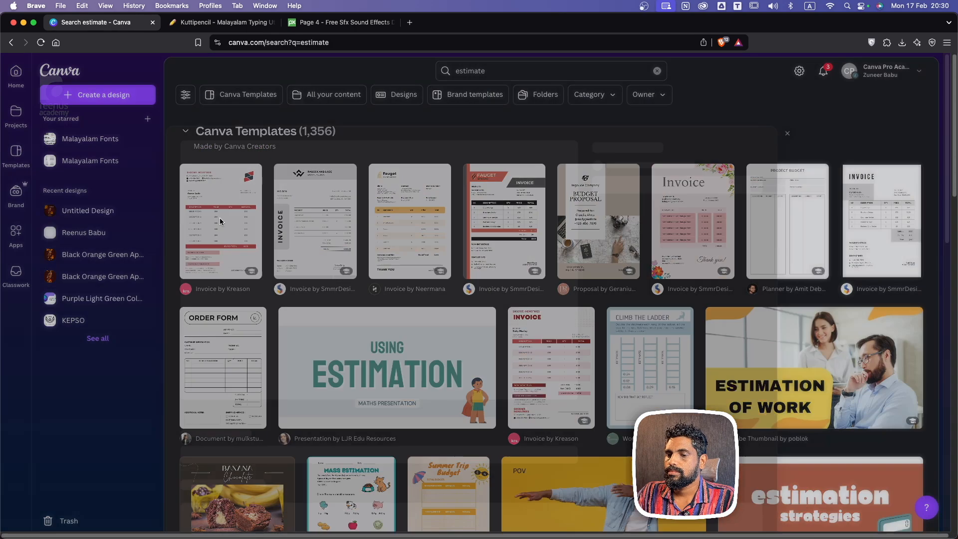
Preview the red and white company invoice template, close it, and browse the estimate results.
{"action": "left_click", "coordinate": [220, 221]}
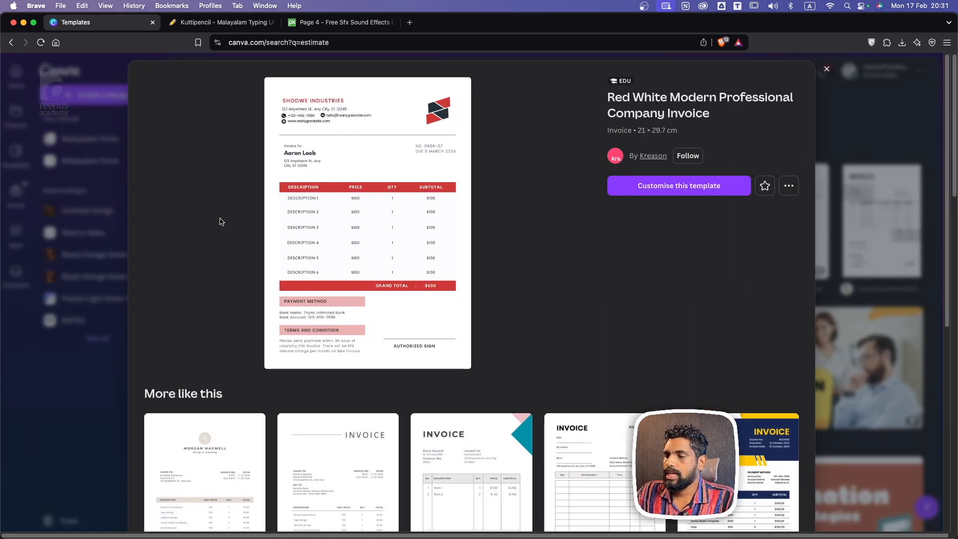
{"action": "left_click", "coordinate": [826, 70]}
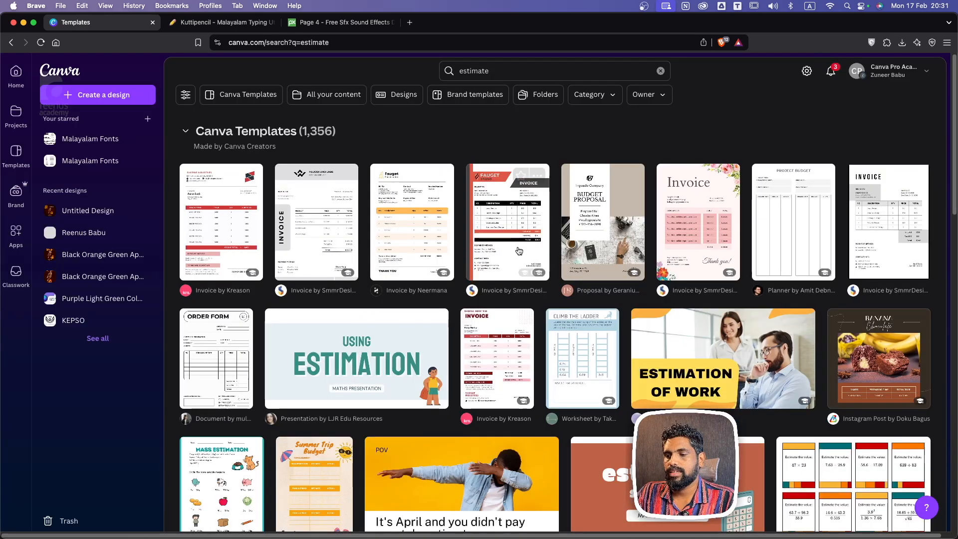
{"action": "scroll", "coordinate": [597, 248], "scroll_direction": "down", "scroll_amount": 1}
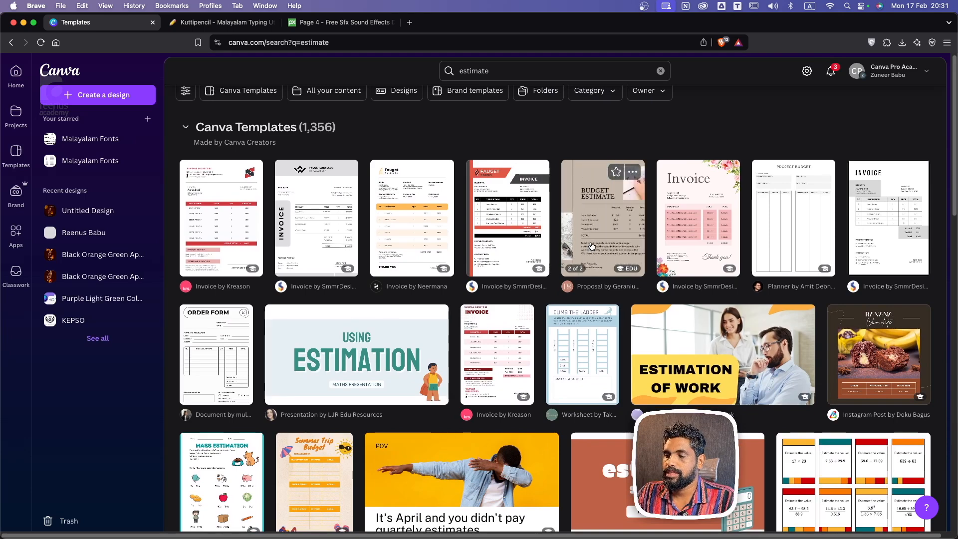
{"action": "scroll", "coordinate": [591, 246], "scroll_direction": "down", "scroll_amount": 5}
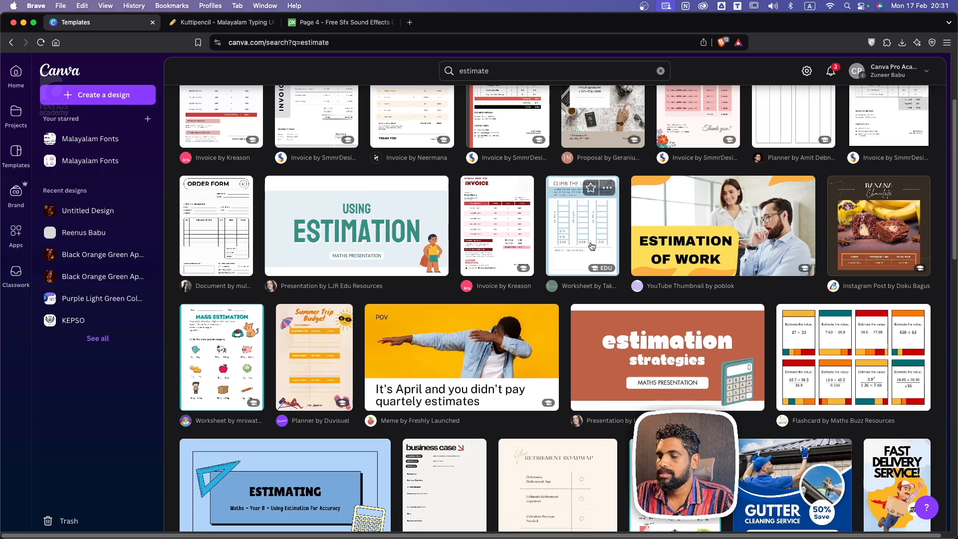
{"action": "scroll", "coordinate": [591, 246], "scroll_direction": "up", "scroll_amount": 5}
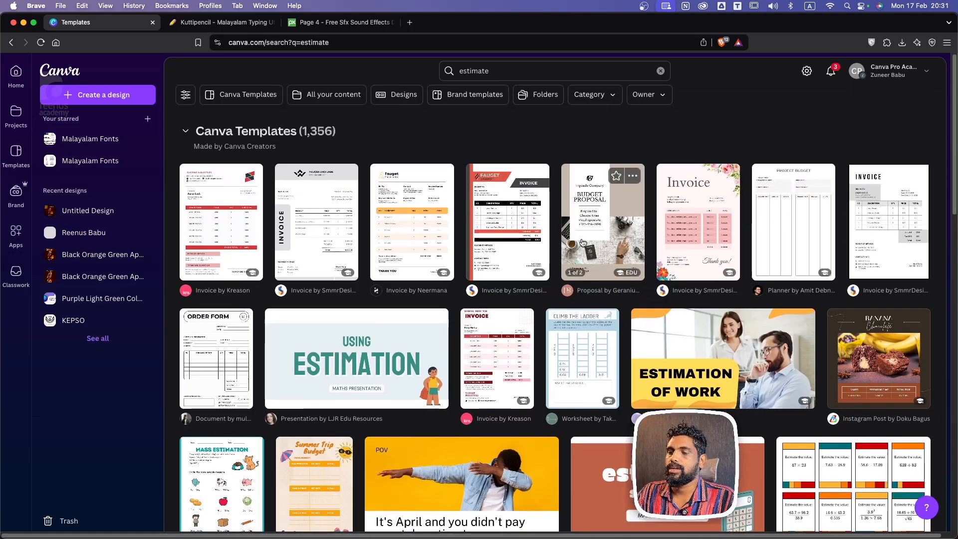
{"action": "left_click_drag", "start_coordinate": [511, 73], "coordinate": [408, 73]}
Search the templates for 'to do list', bringing up about 10,000 planner and checklist results.
{"action": "type", "text": "d"}
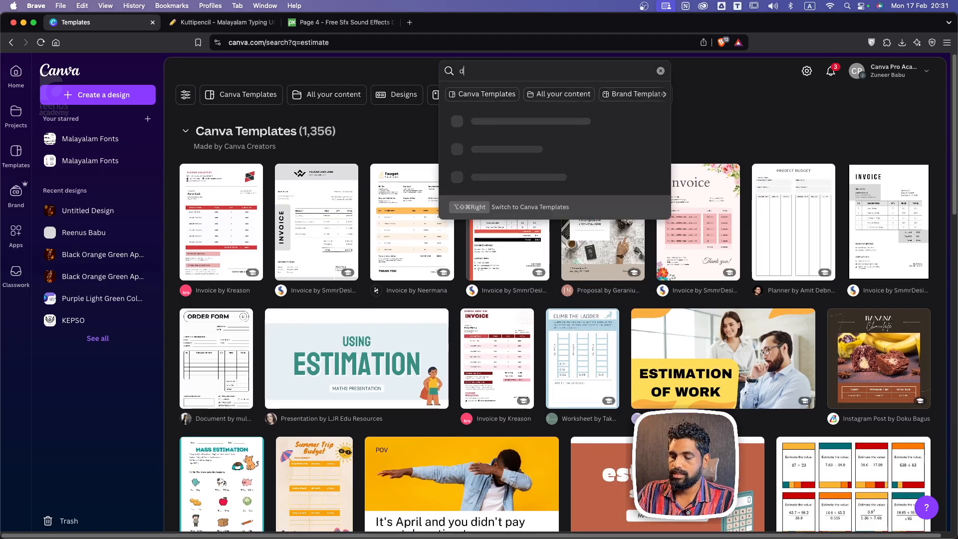
{"action": "key", "text": "BackSpace"}
{"action": "type", "text": "to do list"}
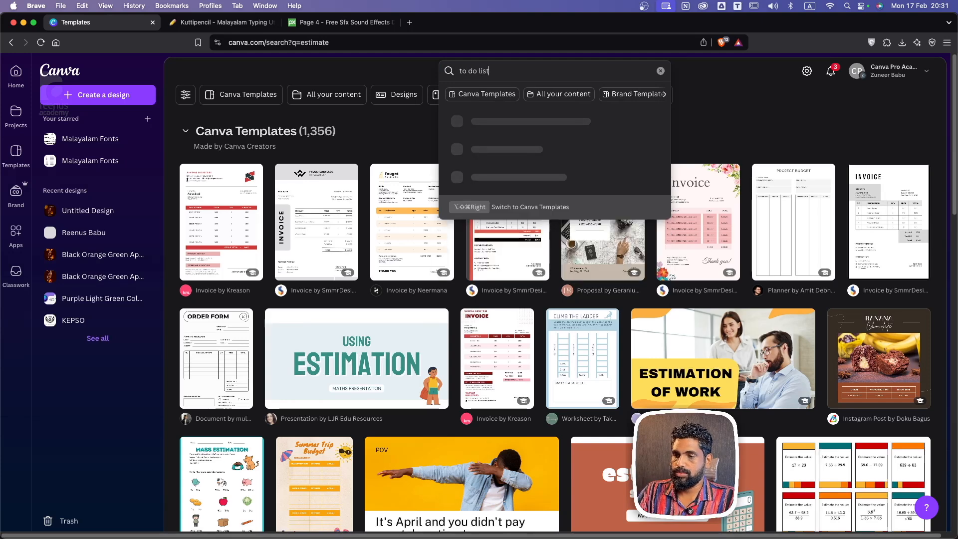
{"action": "key", "text": "Return"}
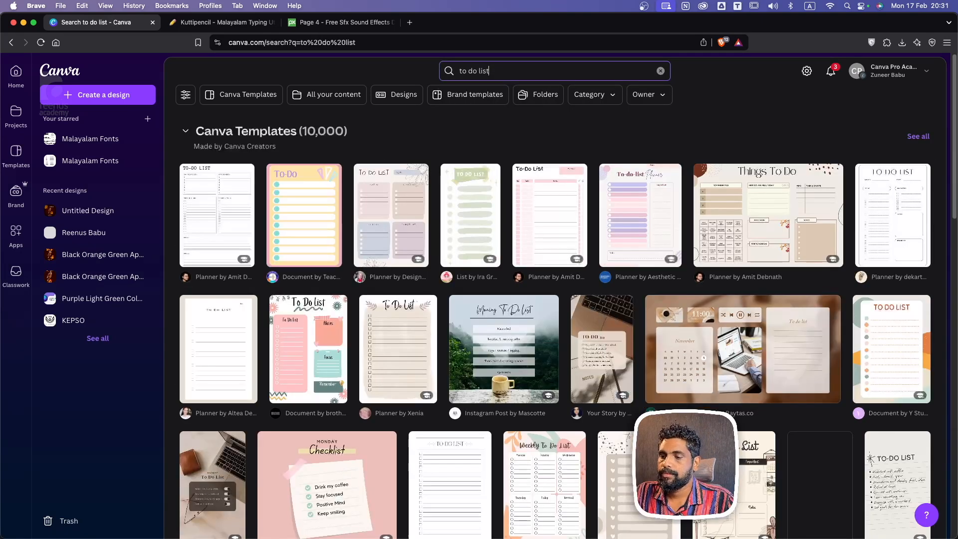
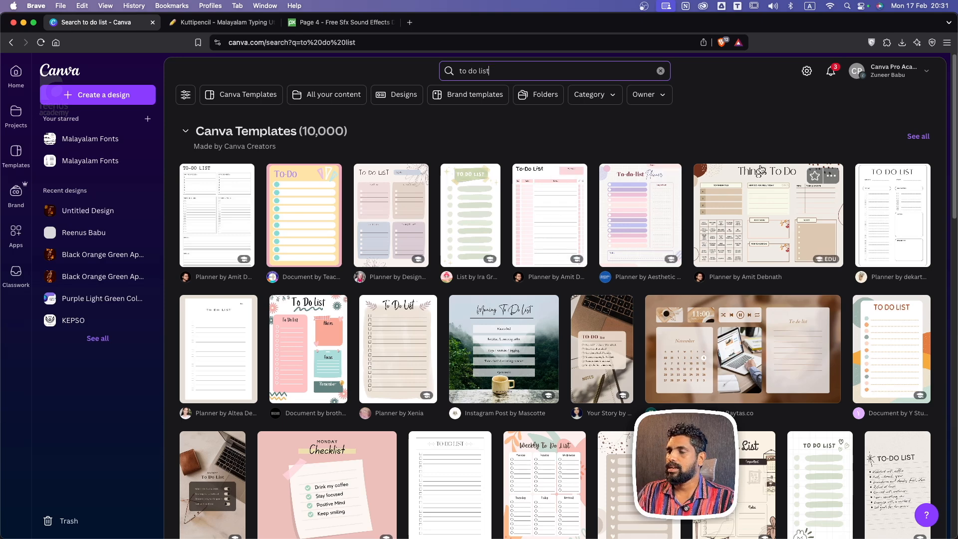
Replace the 'to do list' query with 'a4' and scroll through its designs, 10,000 templates and images.
{"action": "left_click", "coordinate": [920, 74]}
{"action": "left_click", "coordinate": [584, 129]}
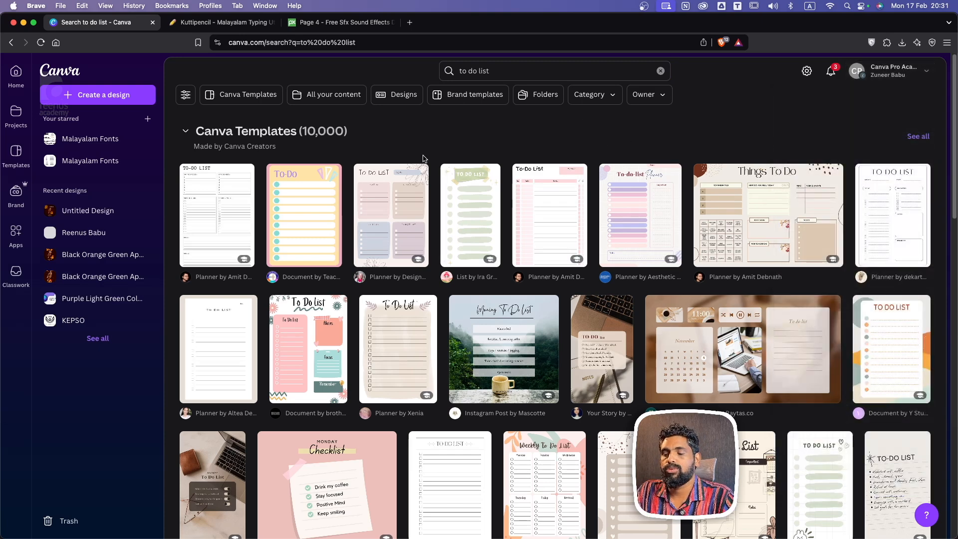
{"action": "left_click_drag", "start_coordinate": [540, 72], "coordinate": [379, 71]}
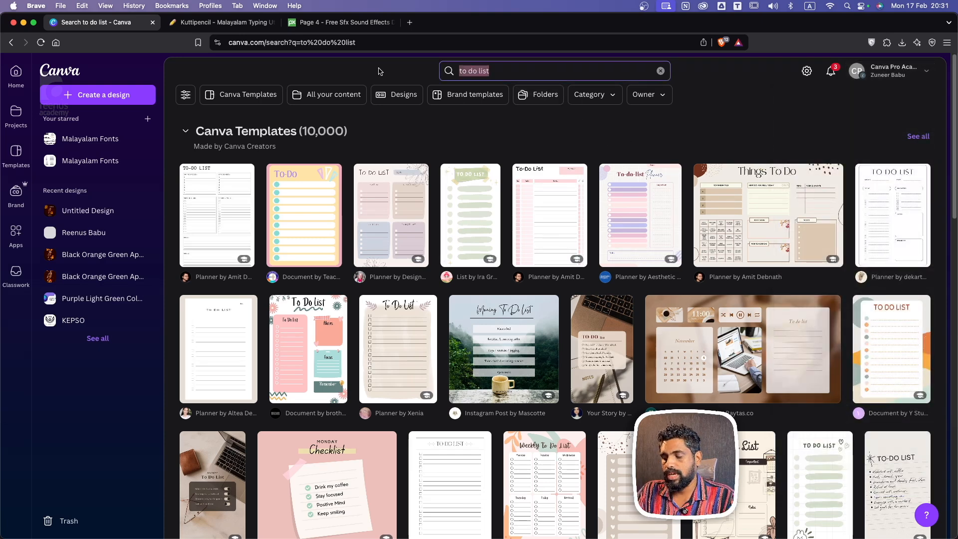
{"action": "type", "text": "a"}
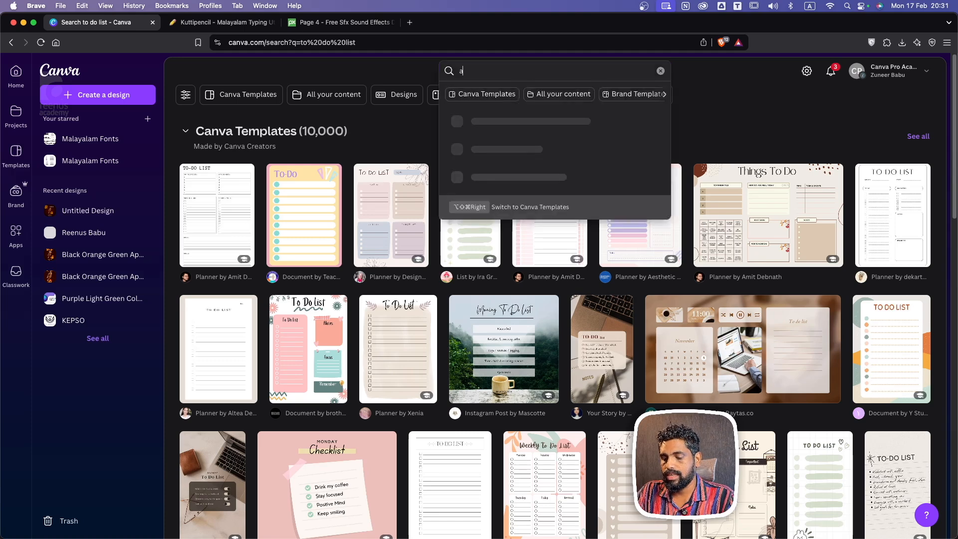
{"action": "type", "text": "4"}
{"action": "key", "text": "Return"}
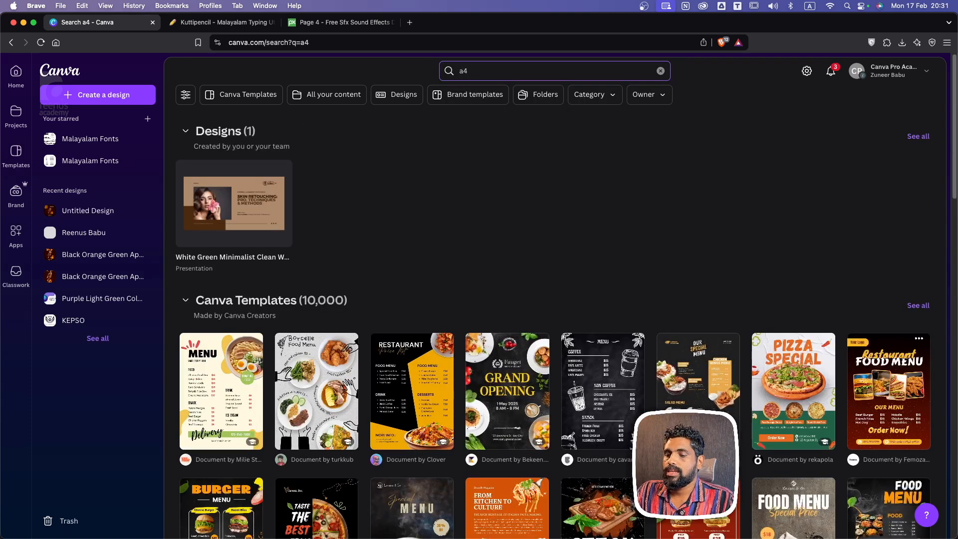
{"action": "scroll", "coordinate": [487, 353], "scroll_direction": "down", "scroll_amount": 1}
{"action": "scroll", "coordinate": [488, 354], "scroll_direction": "down", "scroll_amount": 10}
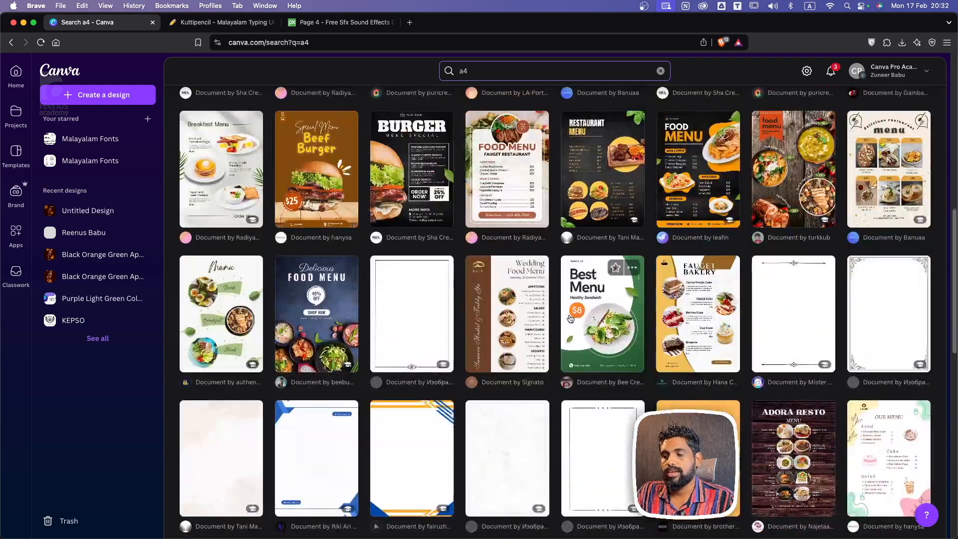
{"action": "scroll", "coordinate": [566, 311], "scroll_direction": "down", "scroll_amount": 5}
{"action": "scroll", "coordinate": [548, 313], "scroll_direction": "down", "scroll_amount": 6}
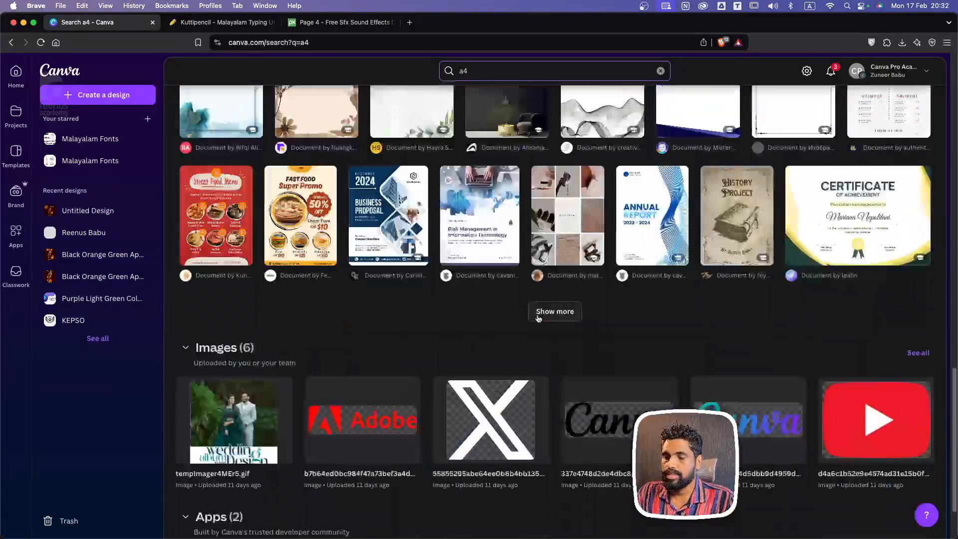
{"action": "scroll", "coordinate": [539, 320], "scroll_direction": "up", "scroll_amount": 10}
{"action": "scroll", "coordinate": [539, 329], "scroll_direction": "up", "scroll_amount": 10}
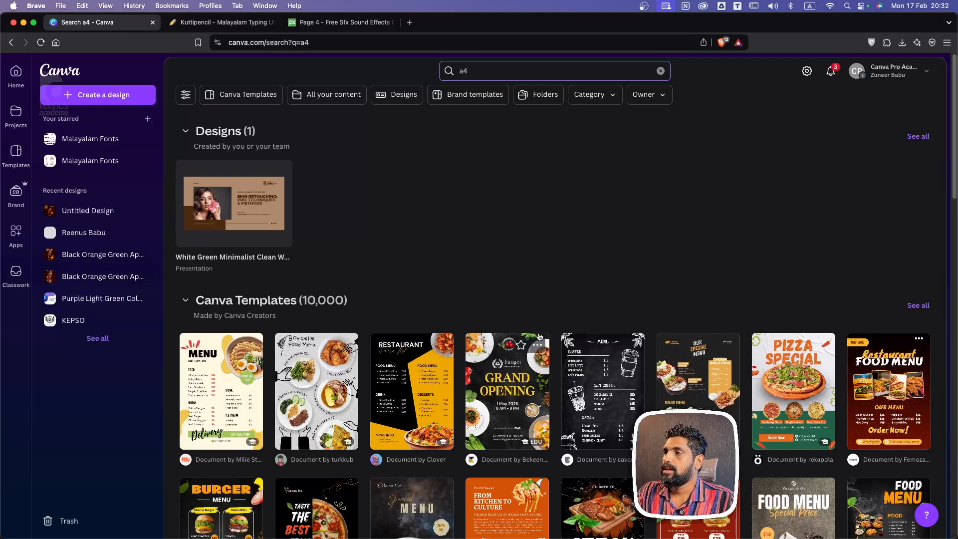
From Projects, open the ice-cream promo video, go back, then open the 50% OFF Untitled Design post.
{"action": "left_click", "coordinate": [24, 118]}
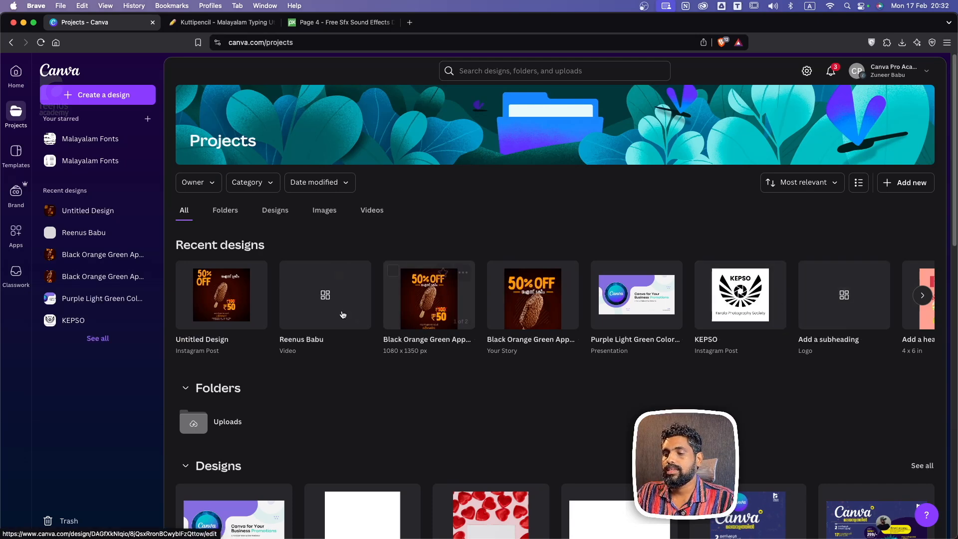
{"action": "left_click", "coordinate": [319, 299]}
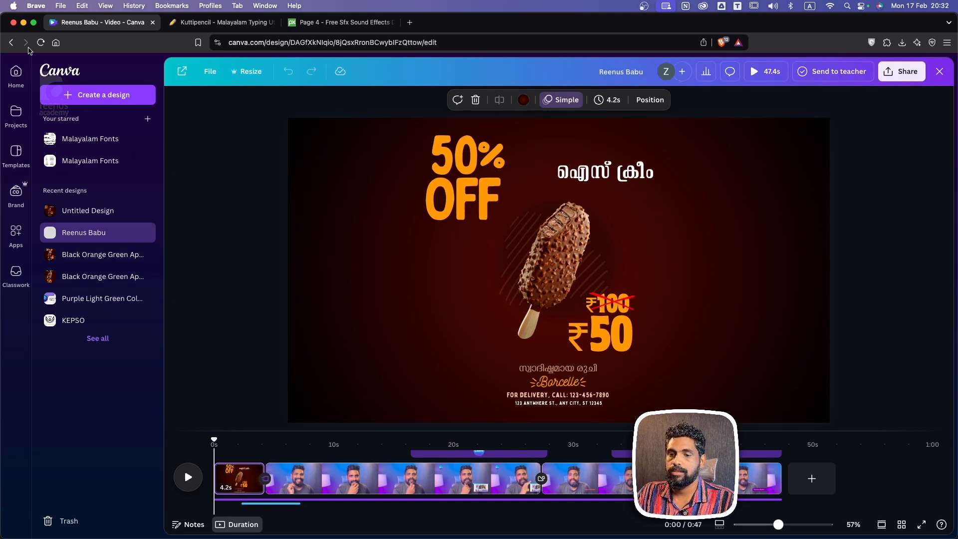
{"action": "left_click", "coordinate": [11, 44]}
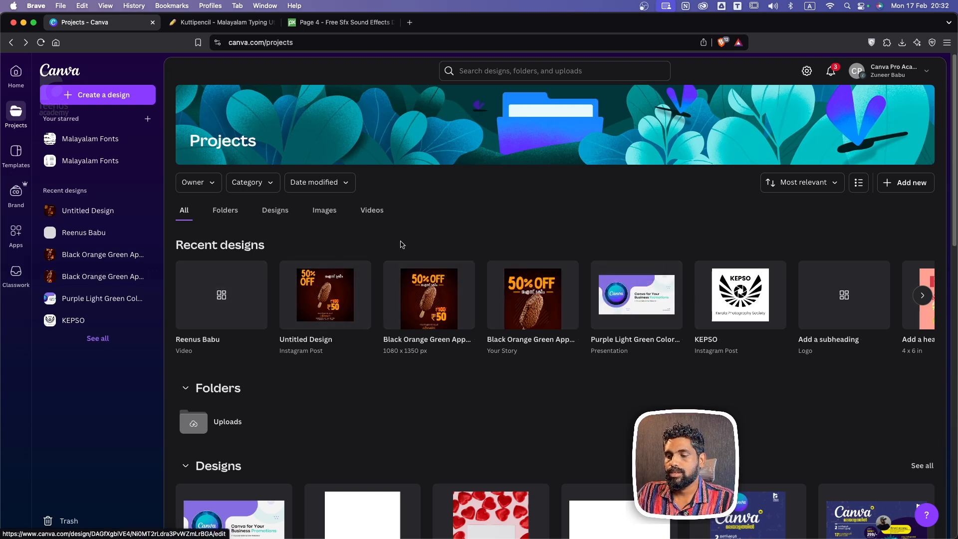
{"action": "left_click", "coordinate": [318, 304]}
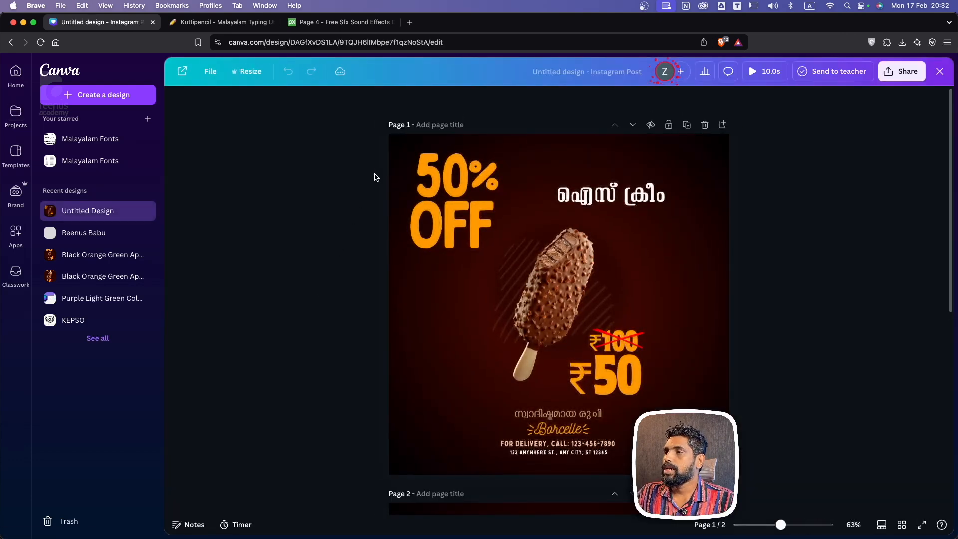
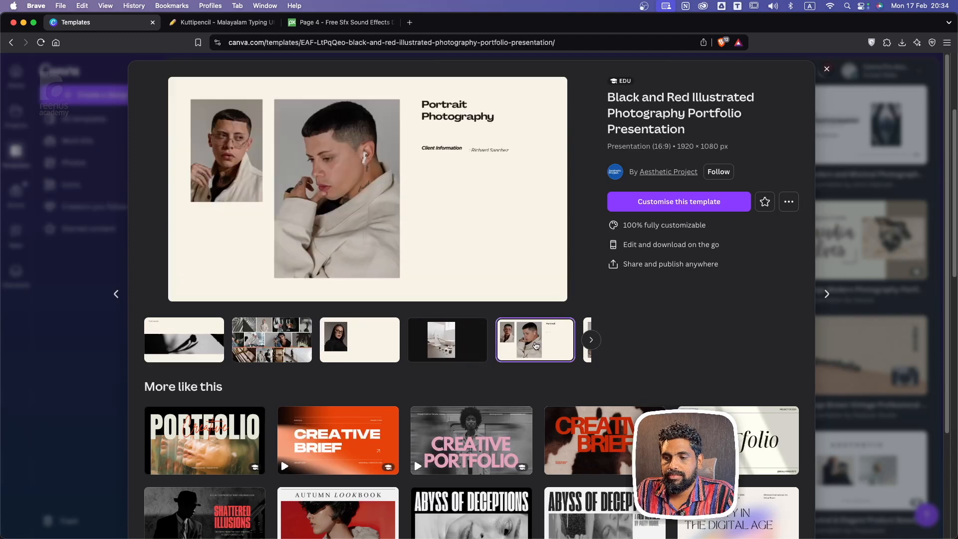
Advance the template preview carousel to the next set of slide thumbnails.
{"action": "left_click", "coordinate": [590, 340]}
Preview the waterfall, Event Photography, Commercial Photography and Feedback slides of the template.
{"action": "left_click", "coordinate": [352, 332]}
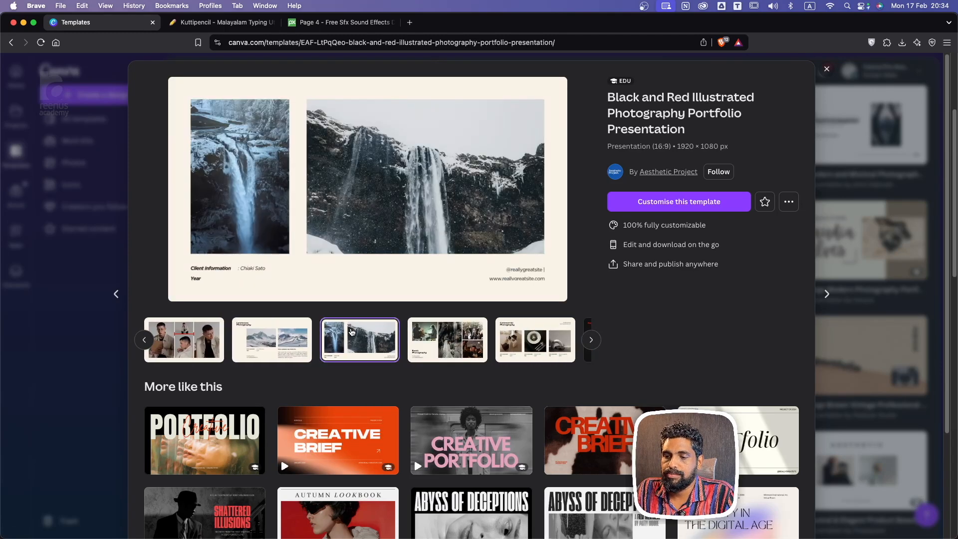
{"action": "left_click", "coordinate": [447, 339]}
{"action": "left_click", "coordinate": [544, 339]}
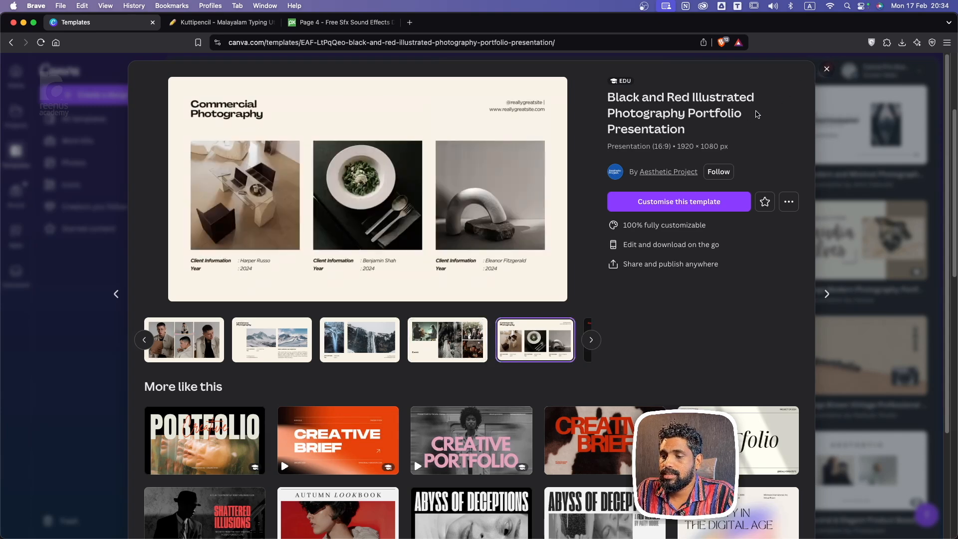
{"action": "left_click", "coordinate": [590, 340]}
{"action": "left_click", "coordinate": [498, 345]}
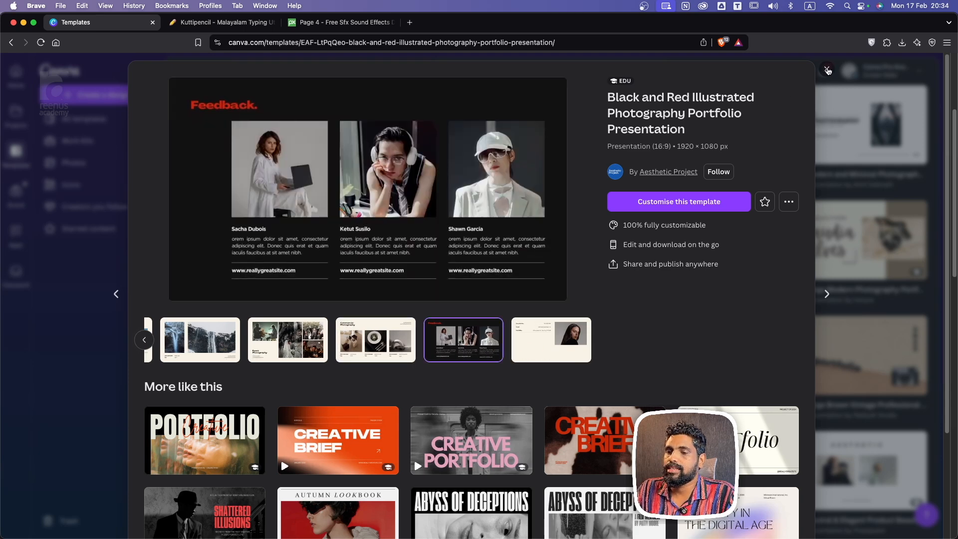
Close the template preview and return to the top of the 1,488 results.
{"action": "left_click", "coordinate": [826, 71]}
{"action": "mouse_move", "coordinate": [573, 262]}
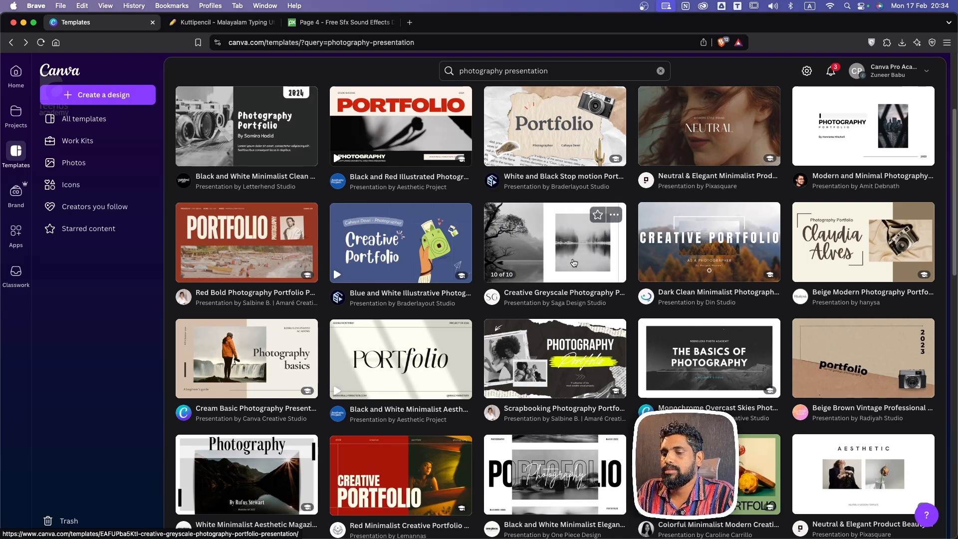
{"action": "scroll", "coordinate": [448, 227], "scroll_direction": "up", "scroll_amount": 3}
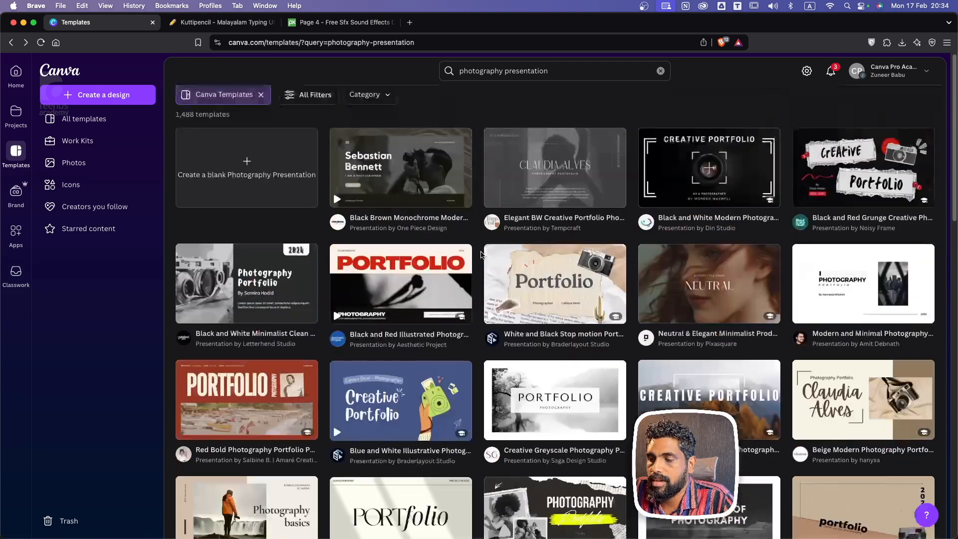
Start a blank photography presentation and add an 'Add a subheading' text box near the top.
{"action": "left_click", "coordinate": [249, 165]}
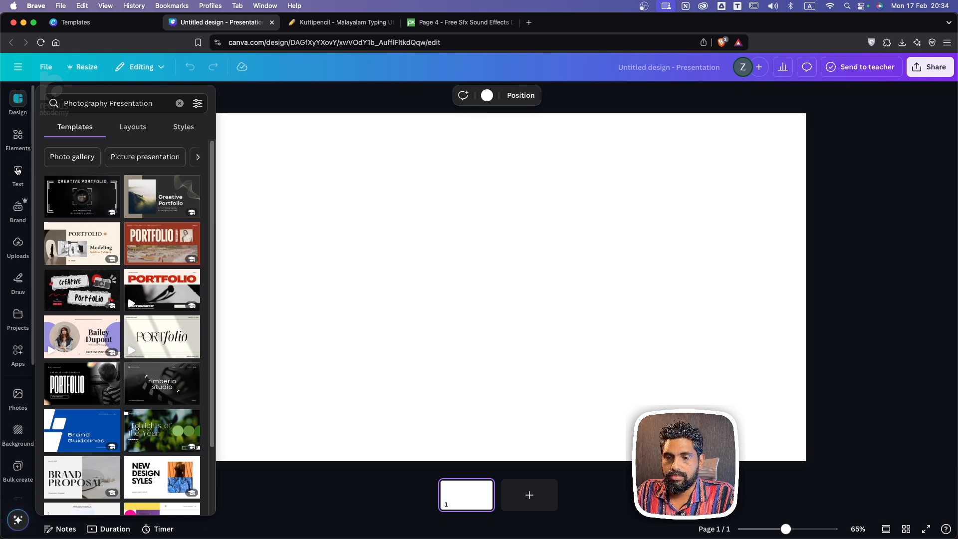
{"action": "left_click", "coordinate": [17, 171]}
{"action": "left_click", "coordinate": [95, 264]}
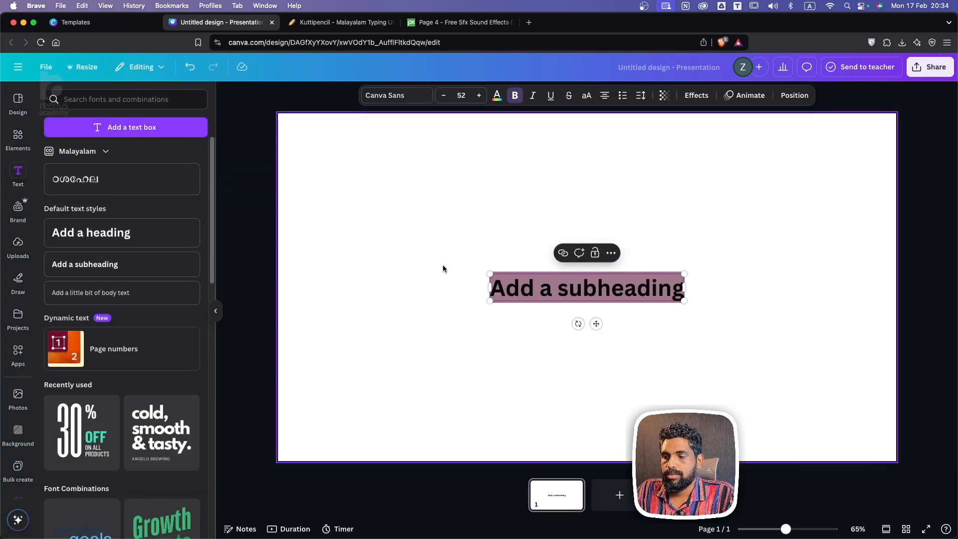
{"action": "left_click", "coordinate": [404, 260]}
{"action": "left_click_drag", "start_coordinate": [529, 288], "coordinate": [465, 220]}
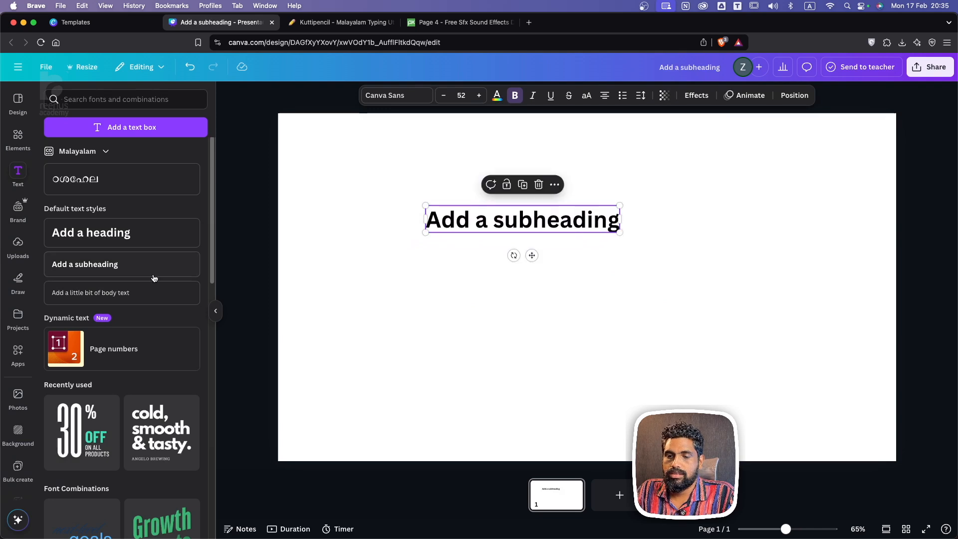
Add and duplicate subheadings into three stacked lines, then open animation for the first.
{"action": "left_click", "coordinate": [154, 278]}
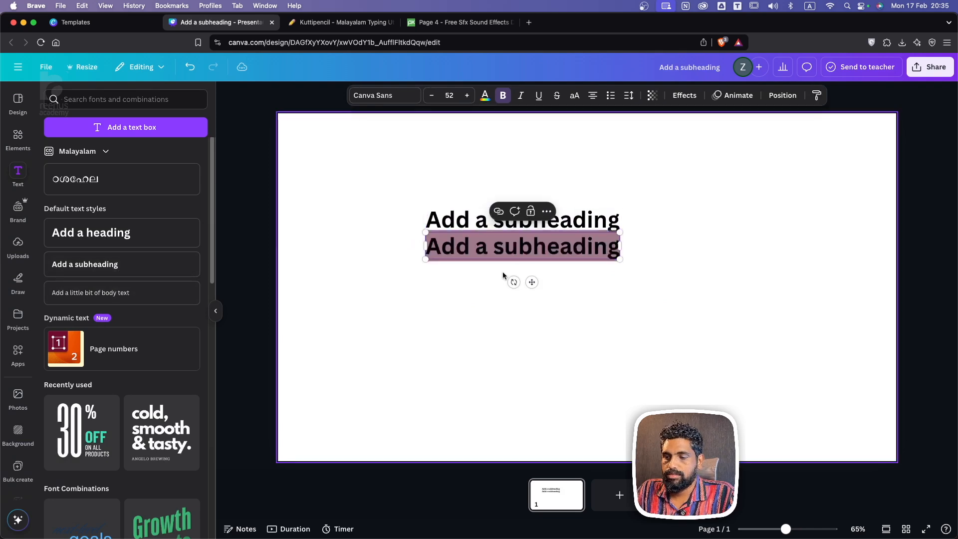
{"action": "left_click", "coordinate": [584, 319]}
{"action": "mouse_move", "coordinate": [593, 248]}
{"action": "left_mouse_down"}
{"action": "mouse_move", "coordinate": [593, 270]}
{"action": "mouse_move", "coordinate": [594, 257]}
{"action": "left_mouse_up"}
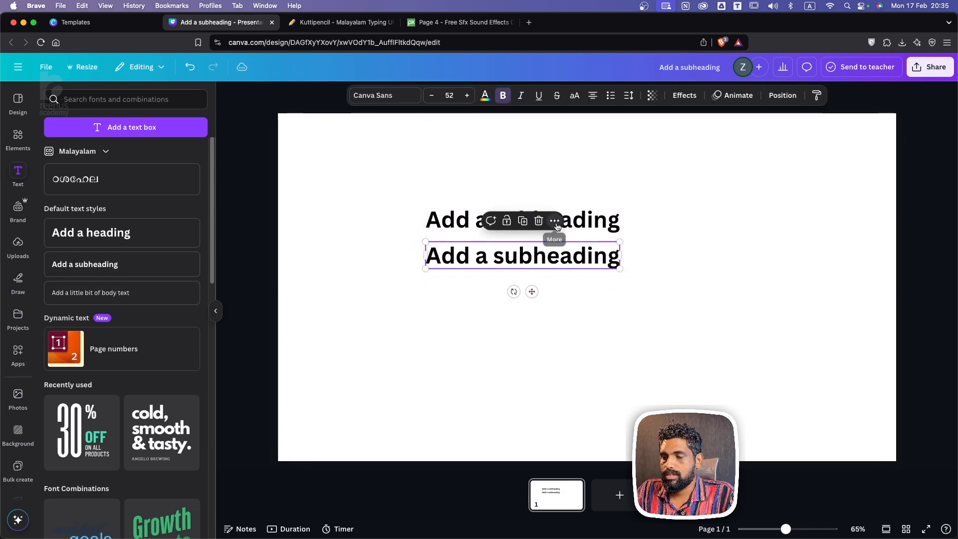
{"action": "left_click", "coordinate": [555, 224]}
{"action": "left_click", "coordinate": [631, 193]}
{"action": "left_click", "coordinate": [585, 262]}
{"action": "left_click", "coordinate": [521, 220]}
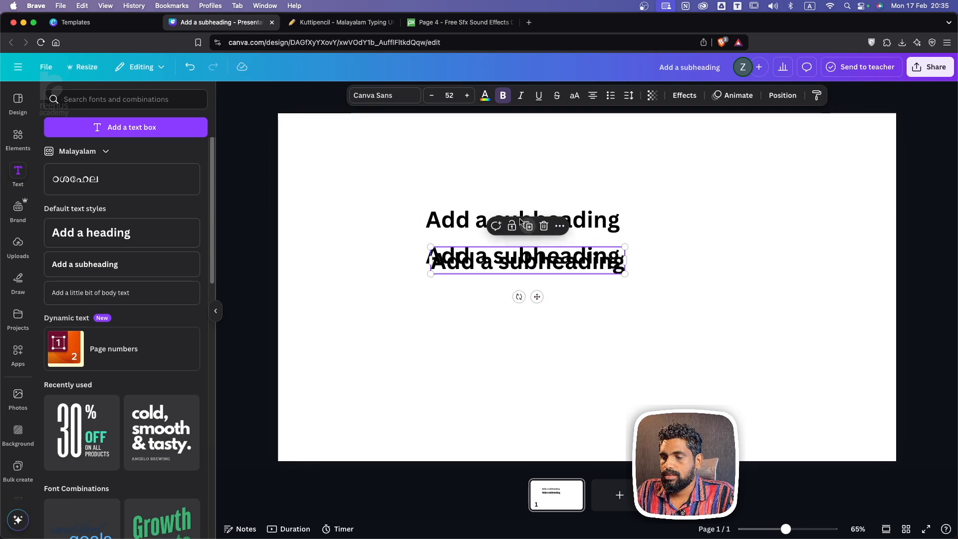
{"action": "left_click_drag", "start_coordinate": [521, 259], "coordinate": [516, 291]}
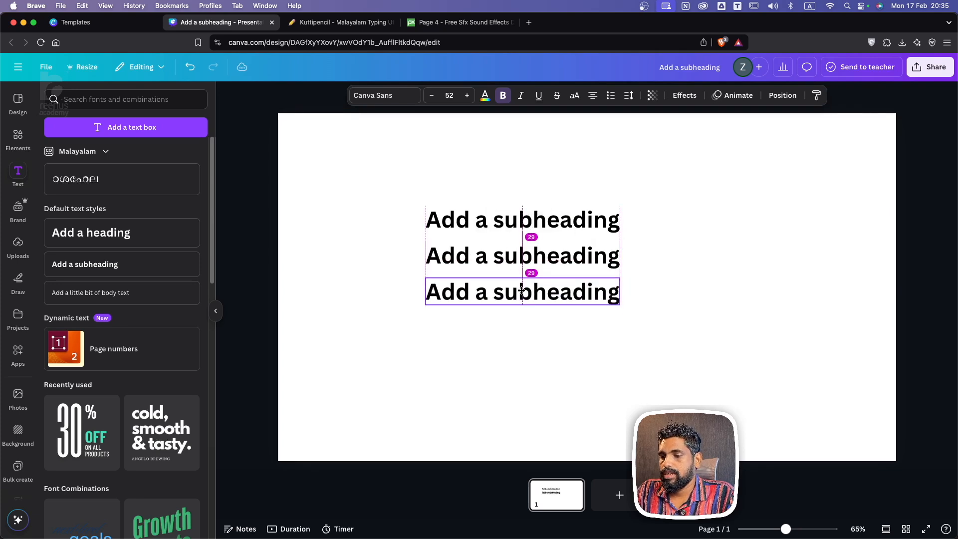
{"action": "left_click", "coordinate": [735, 285]}
{"action": "left_click", "coordinate": [523, 220]}
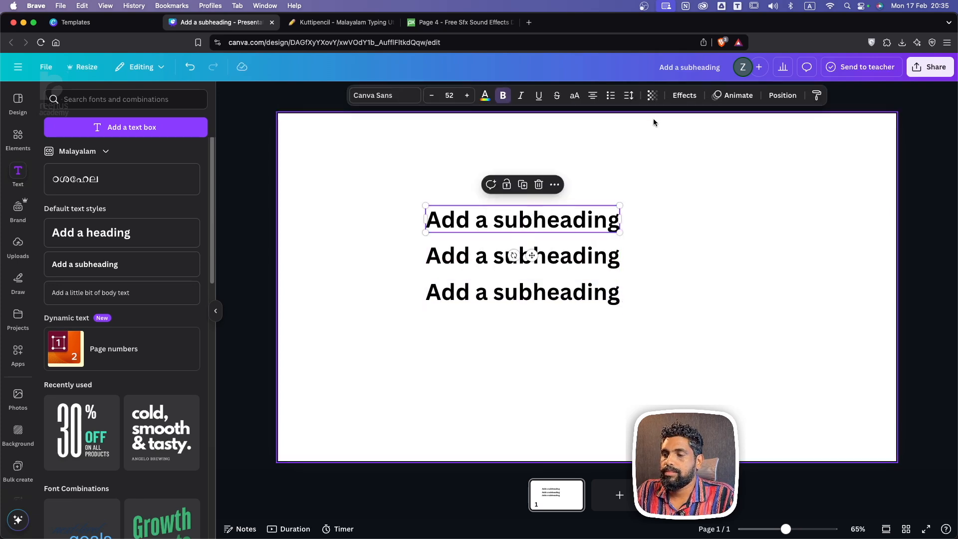
{"action": "left_click", "coordinate": [731, 97]}
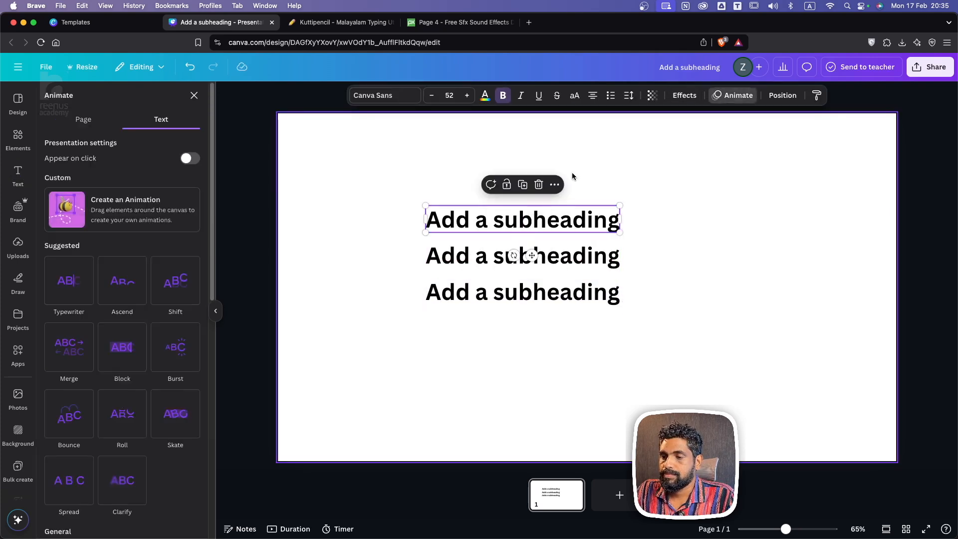
Make the first subheading appear on click, test it full screen, then close the design tab.
{"action": "left_click", "coordinate": [184, 160]}
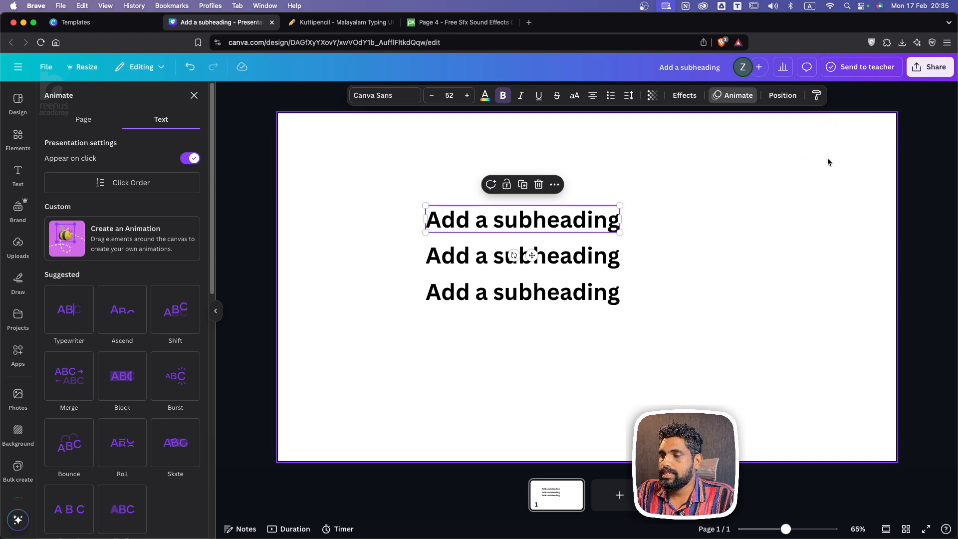
{"action": "left_click", "coordinate": [925, 530]}
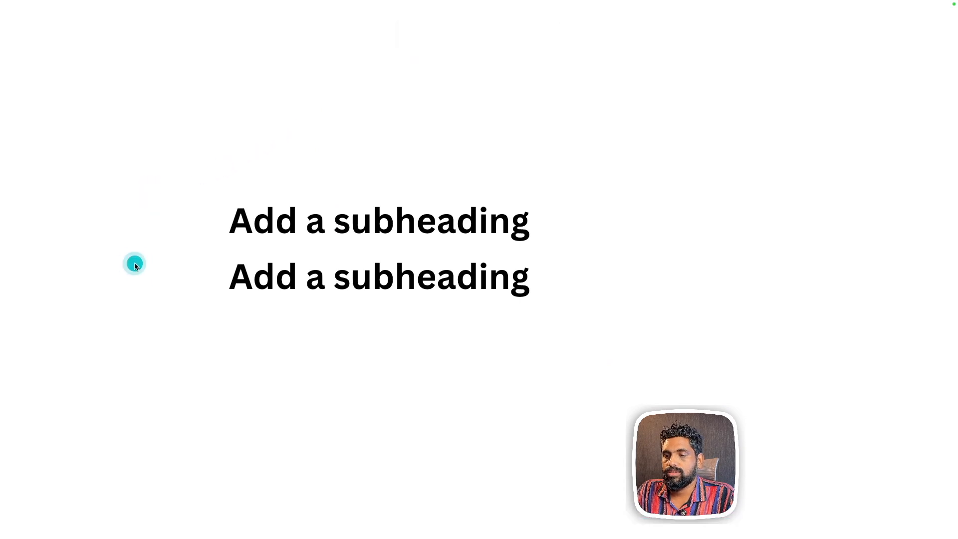
{"action": "left_click", "coordinate": [432, 137]}
{"action": "key", "text": "Escape"}
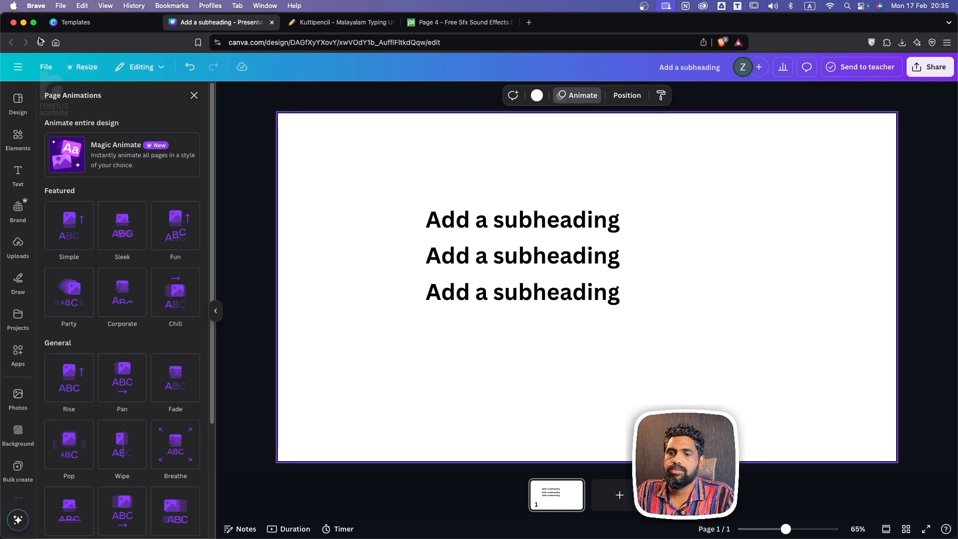
{"action": "left_click", "coordinate": [272, 22]}
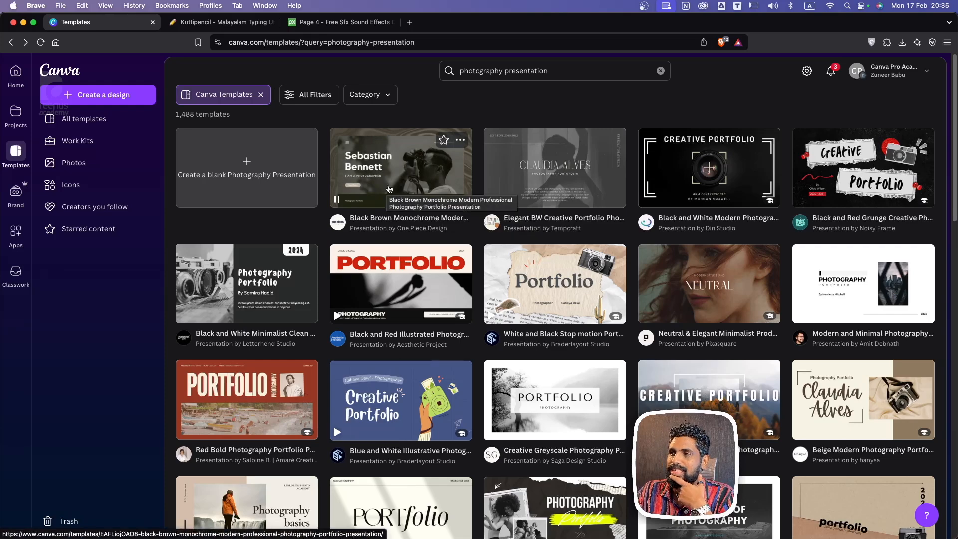
Return to the general 'presentation' template results and scroll through Pitch Deck and Portfolio designs.
{"action": "scroll", "coordinate": [469, 209], "scroll_direction": "down", "scroll_amount": 5}
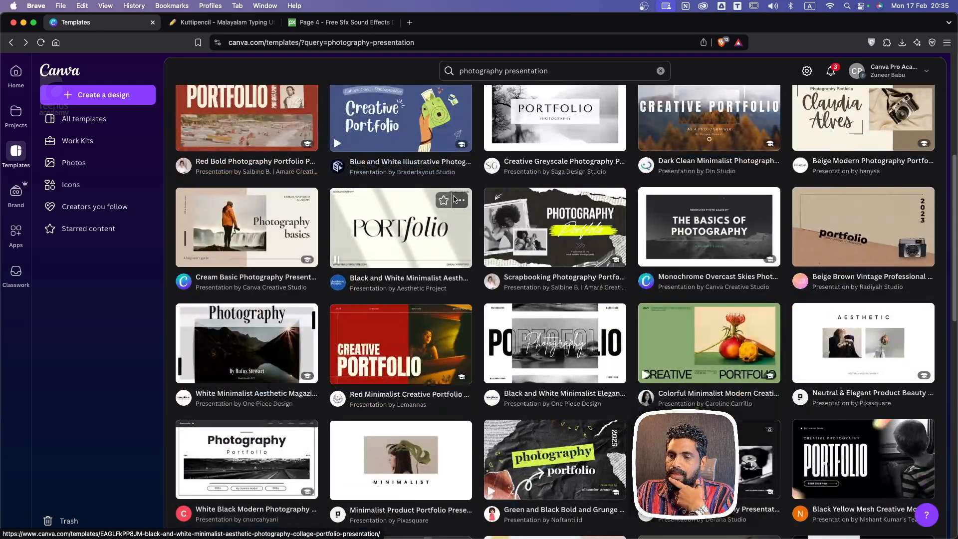
{"action": "scroll", "coordinate": [470, 210], "scroll_direction": "up", "scroll_amount": 7}
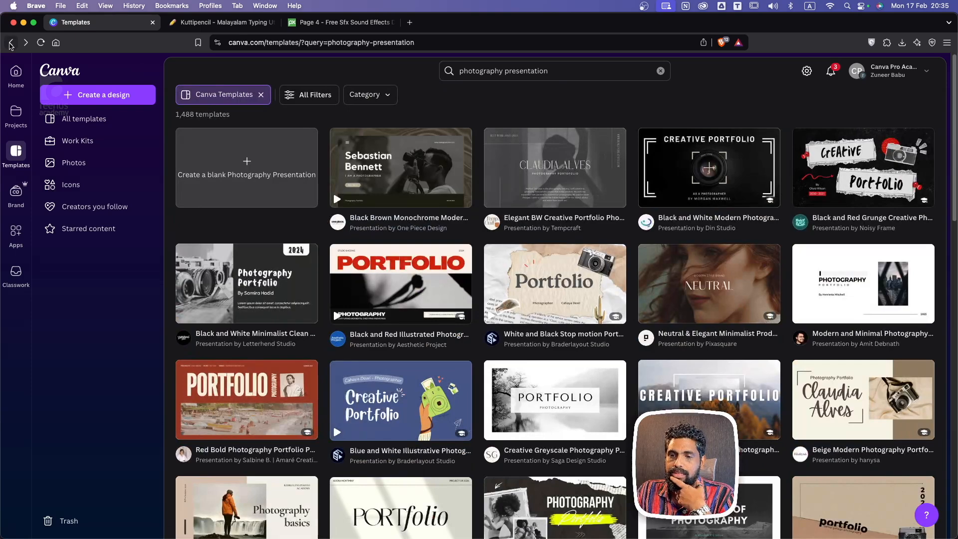
{"action": "left_click", "coordinate": [12, 43]}
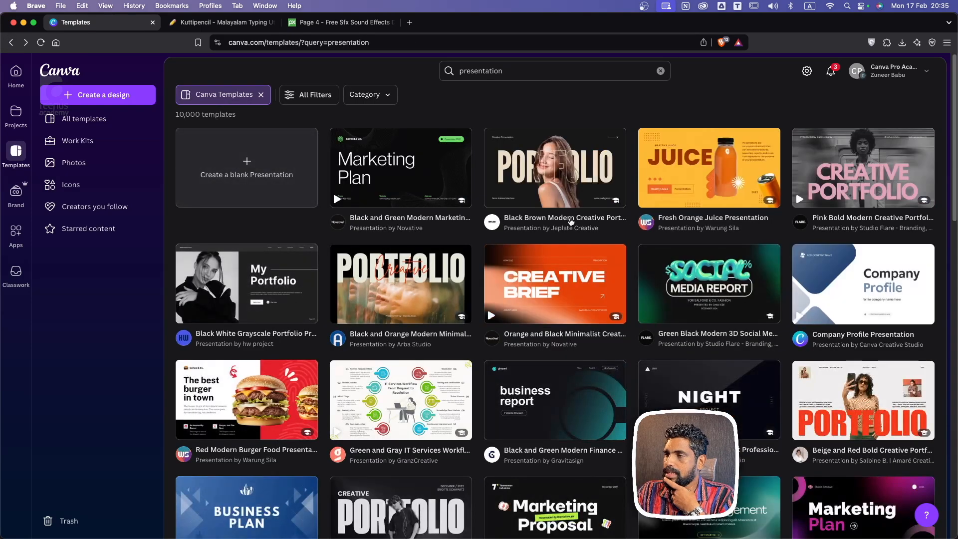
{"action": "scroll", "coordinate": [574, 295], "scroll_direction": "down", "scroll_amount": 5}
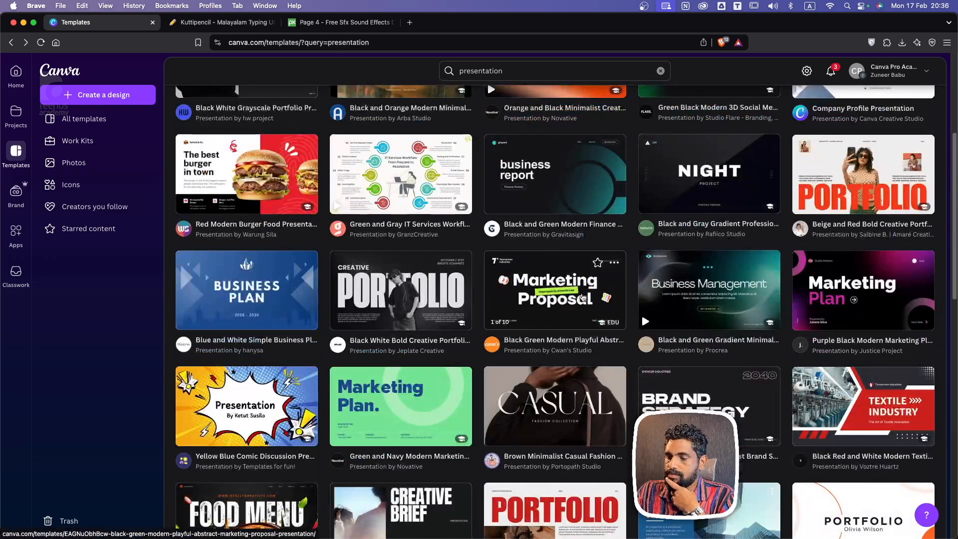
{"action": "scroll", "coordinate": [582, 297], "scroll_direction": "down", "scroll_amount": 3}
{"action": "scroll", "coordinate": [558, 289], "scroll_direction": "down", "scroll_amount": 6}
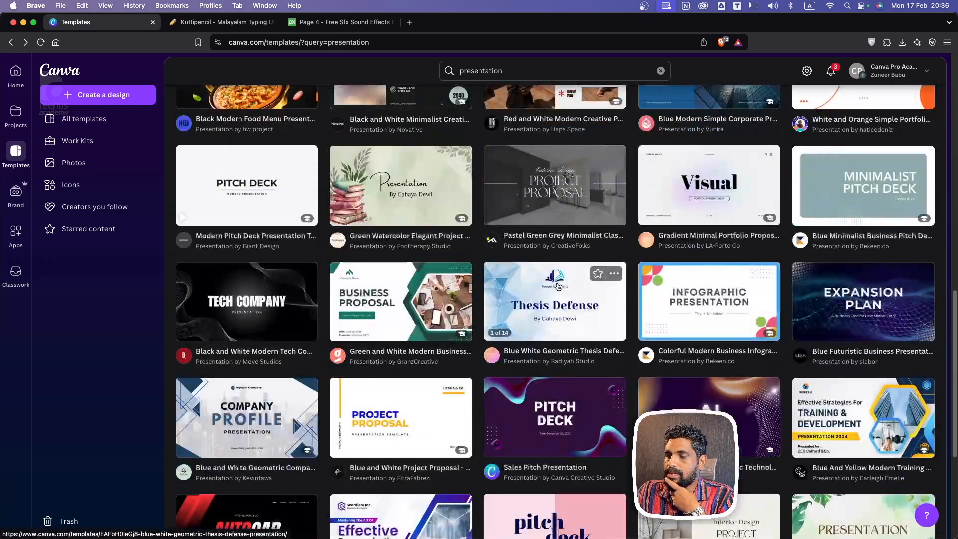
{"action": "scroll", "coordinate": [558, 286], "scroll_direction": "down", "scroll_amount": 4}
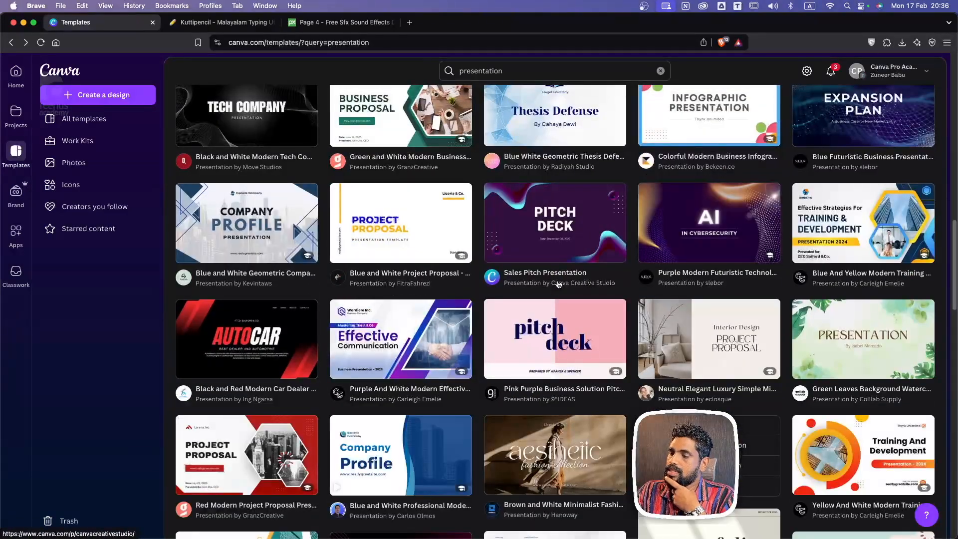
{"action": "scroll", "coordinate": [559, 284], "scroll_direction": "down", "scroll_amount": 4}
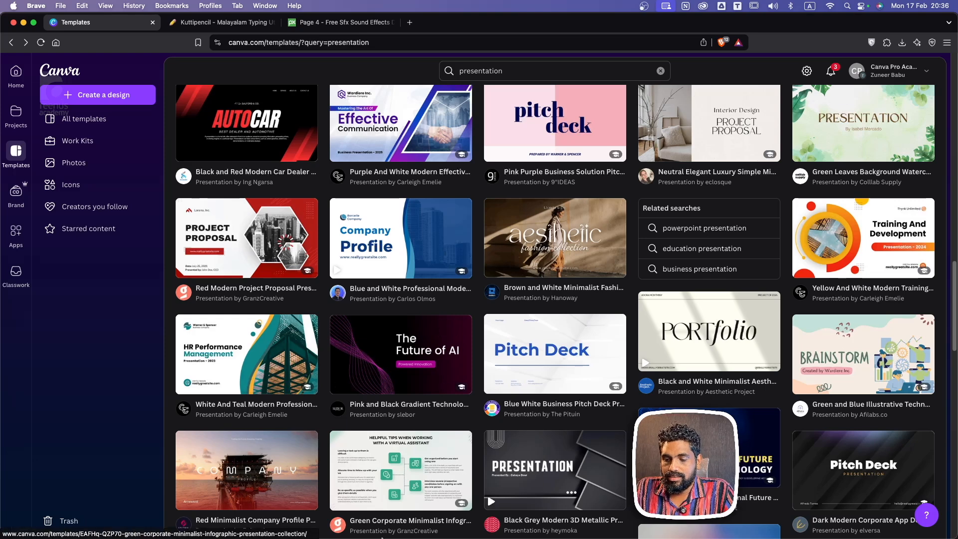
{"action": "mouse_move", "coordinate": [376, 537]}
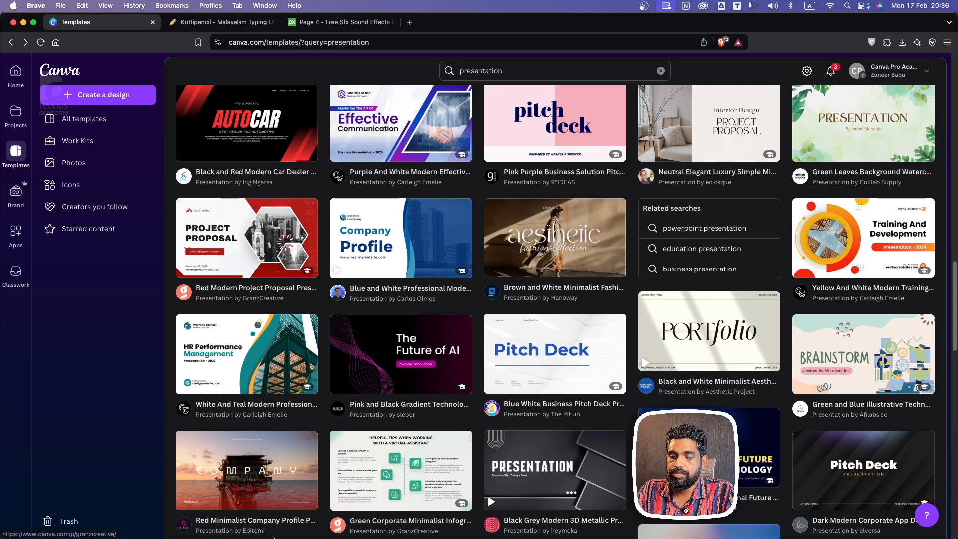
{"action": "mouse_move", "coordinate": [279, 522]}
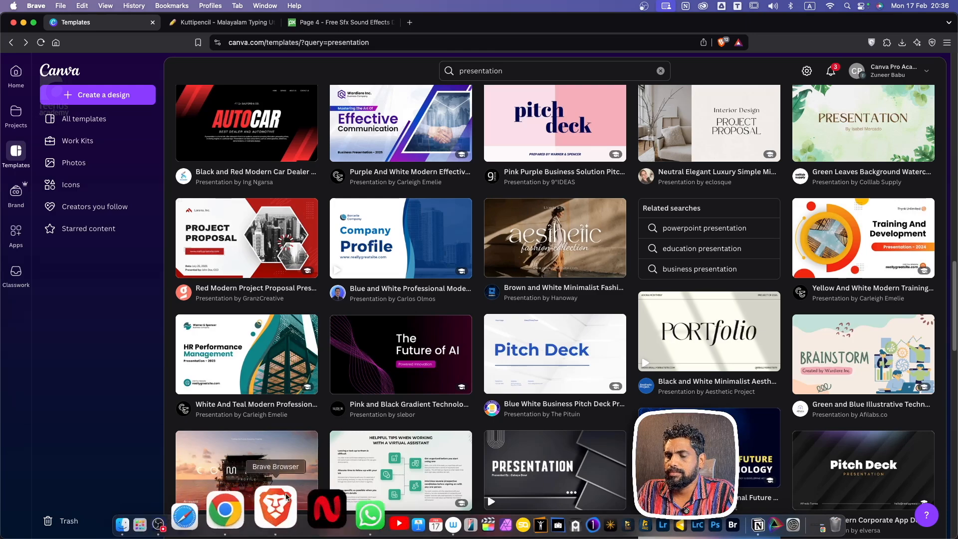
{"action": "scroll", "coordinate": [685, 342], "scroll_direction": "up", "scroll_amount": 2}
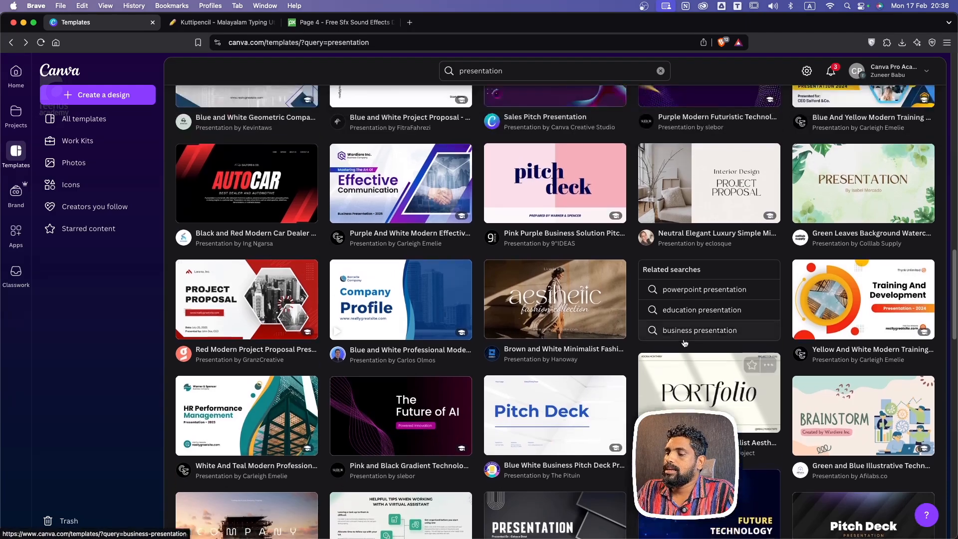
{"action": "scroll", "coordinate": [685, 342], "scroll_direction": "up", "scroll_amount": 10}
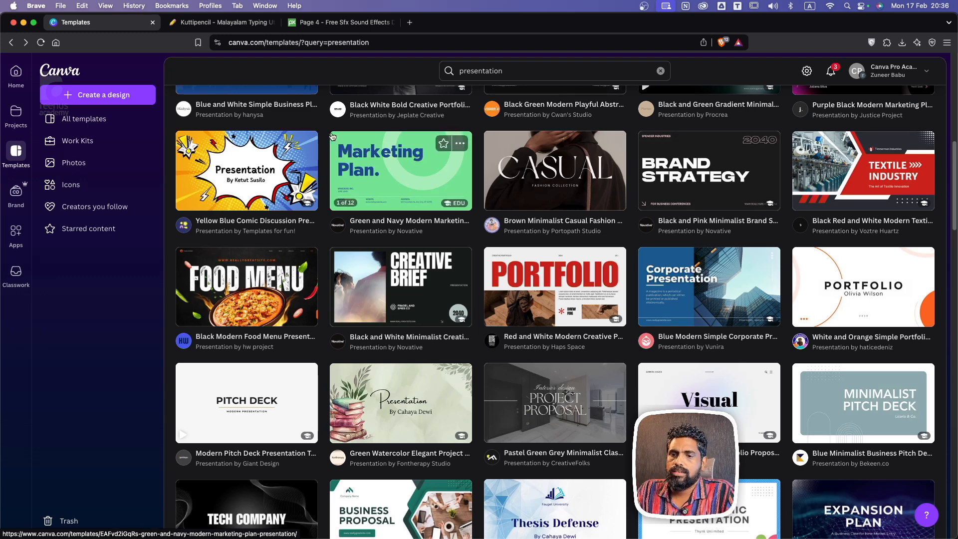
Open the 50% OFF ice-cream Untitled Design from Home and browse its uploaded images.
{"action": "left_click", "coordinate": [16, 71]}
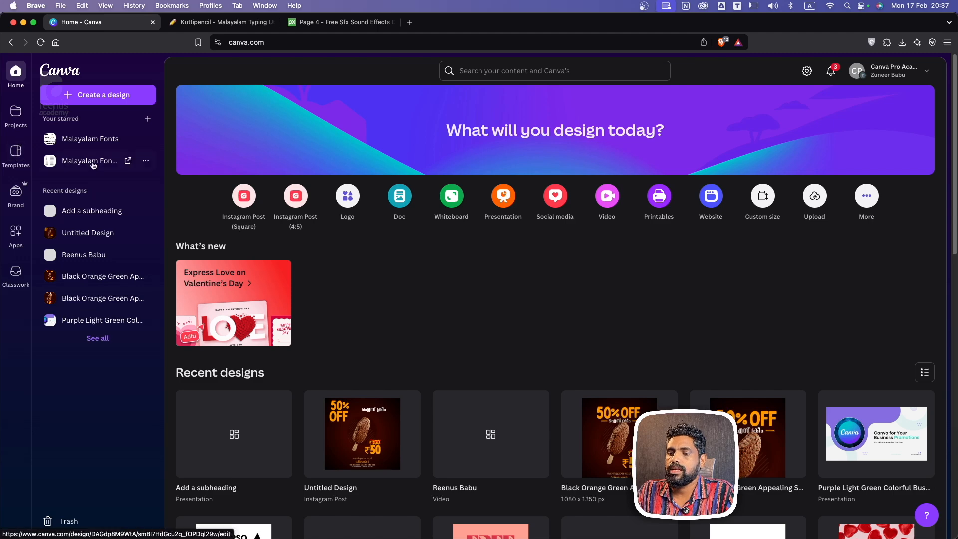
{"action": "left_click", "coordinate": [361, 442]}
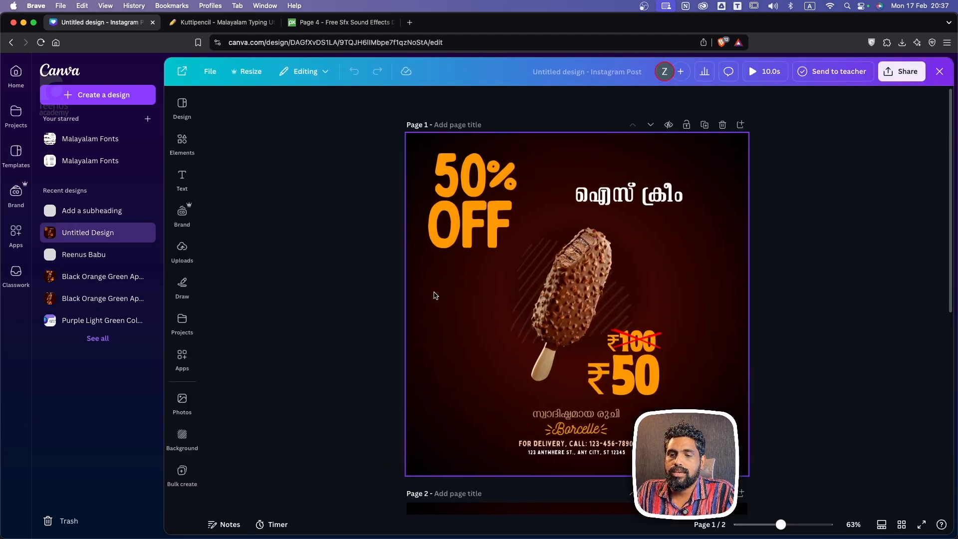
{"action": "left_click", "coordinate": [17, 250]}
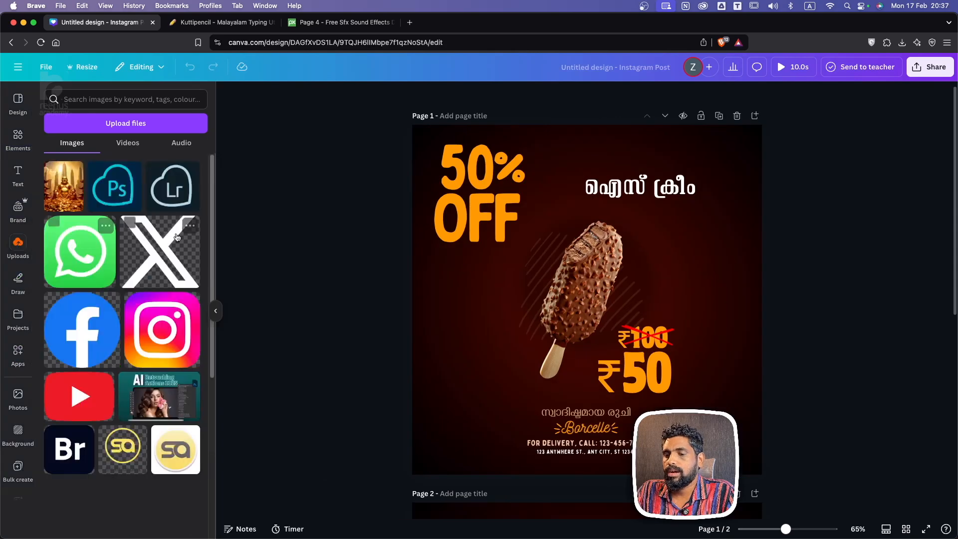
{"action": "scroll", "coordinate": [154, 390], "scroll_direction": "down", "scroll_amount": 10}
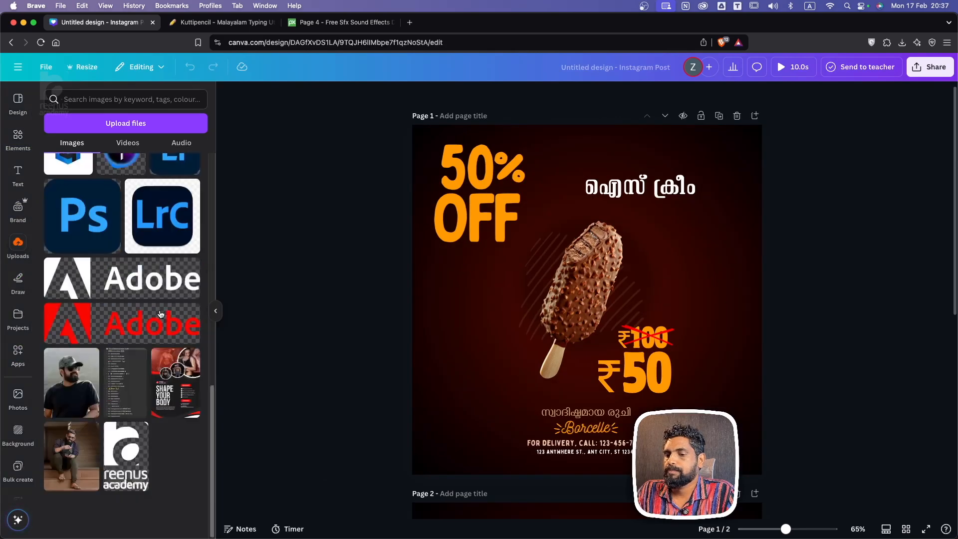
{"action": "scroll", "coordinate": [166, 292], "scroll_direction": "up", "scroll_amount": 10}
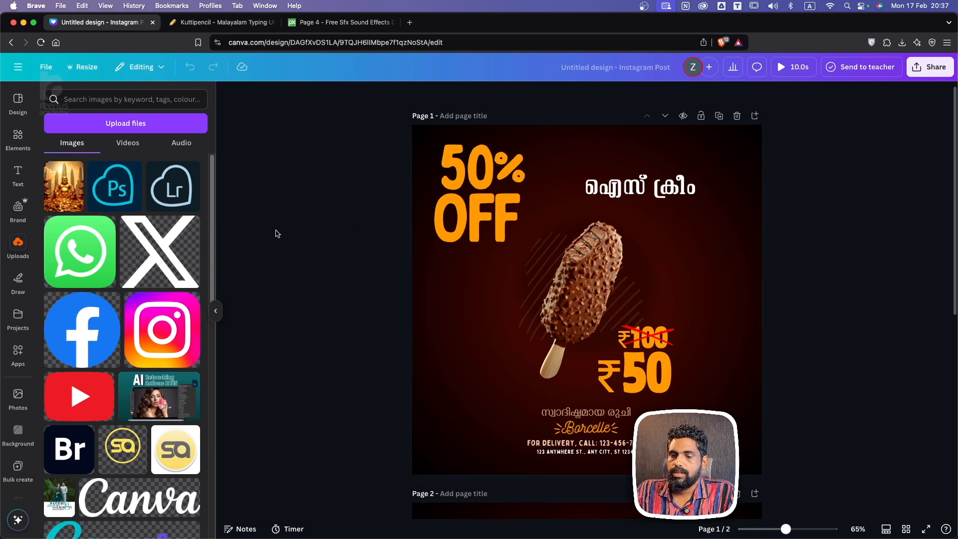
Try the golden Buddha upload on the ice-cream post, delete it, and open a new tab.
{"action": "left_click", "coordinate": [63, 186]}
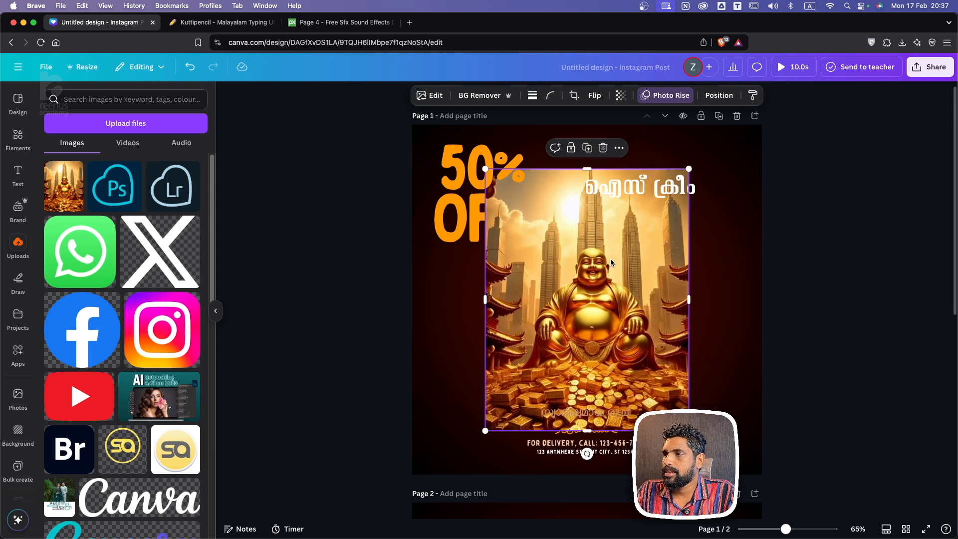
{"action": "left_click_drag", "start_coordinate": [613, 262], "coordinate": [484, 319]}
{"action": "right_click", "coordinate": [505, 294]}
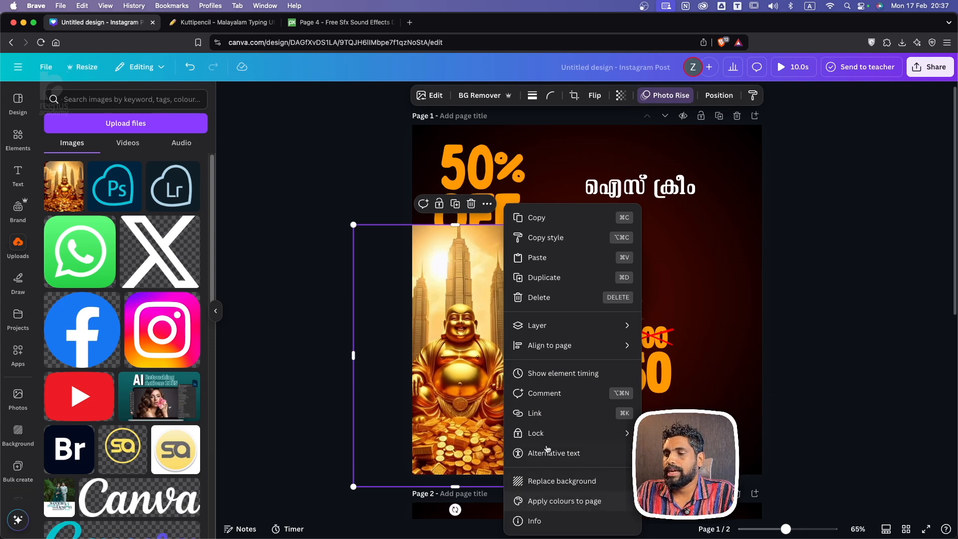
{"action": "left_click", "coordinate": [458, 321]}
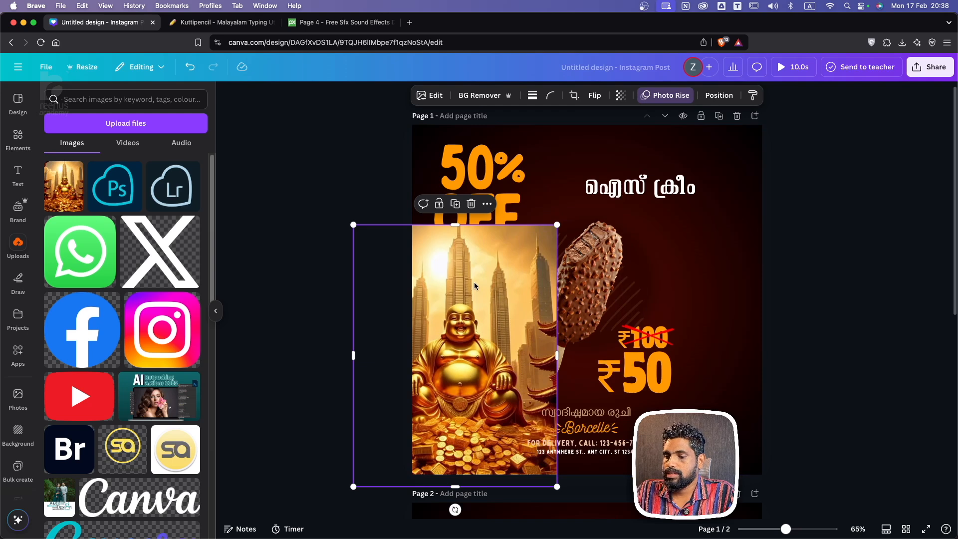
{"action": "left_click_drag", "start_coordinate": [492, 279], "coordinate": [626, 235]}
{"action": "key", "text": "Delete"}
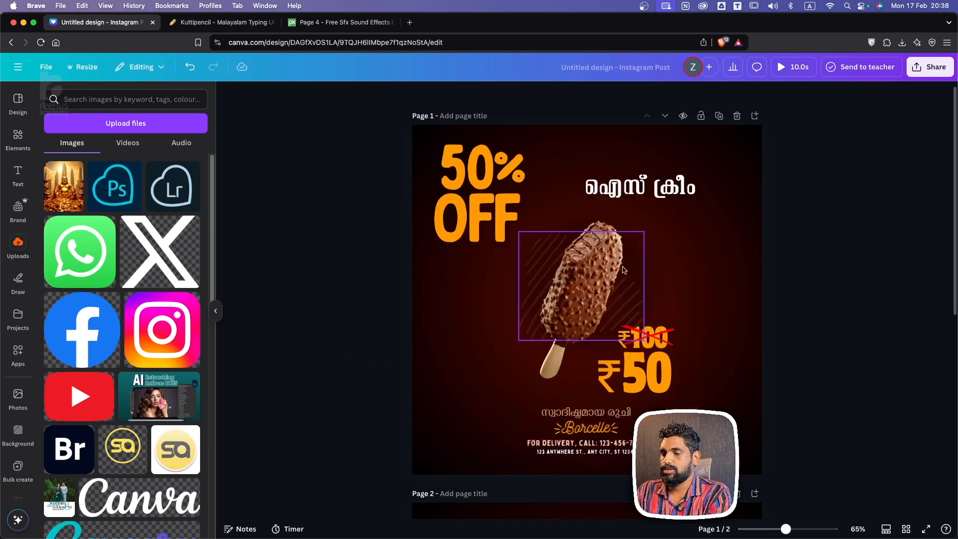
{"action": "left_click", "coordinate": [410, 23]}
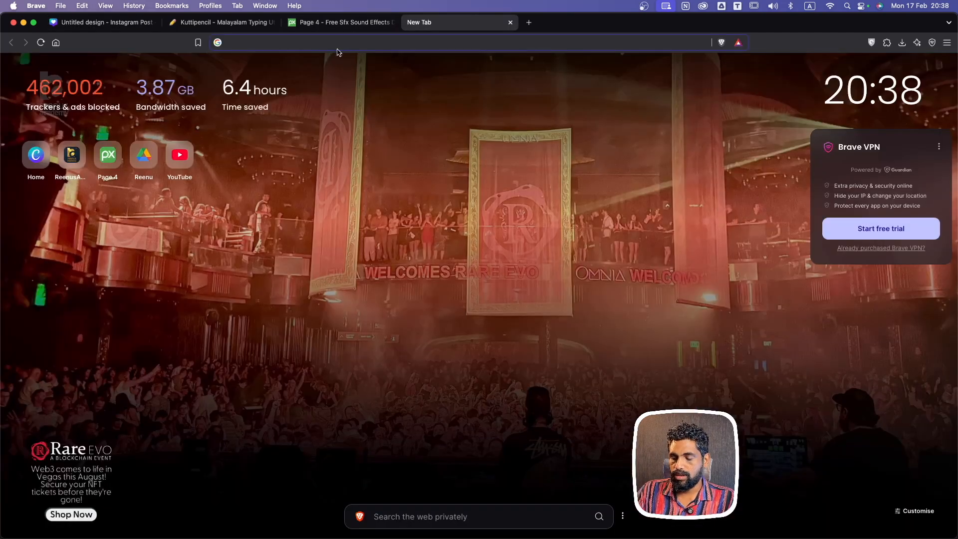
Search Google Images for 'color palette' and copy Piktochart's dark five-colour palette image.
{"action": "type", "text": "co"}
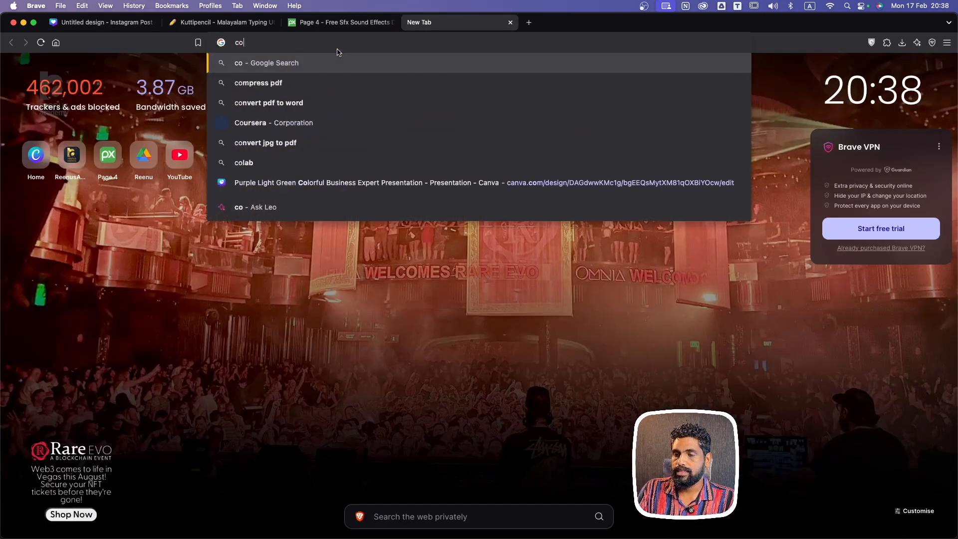
{"action": "type", "text": "lor pale"}
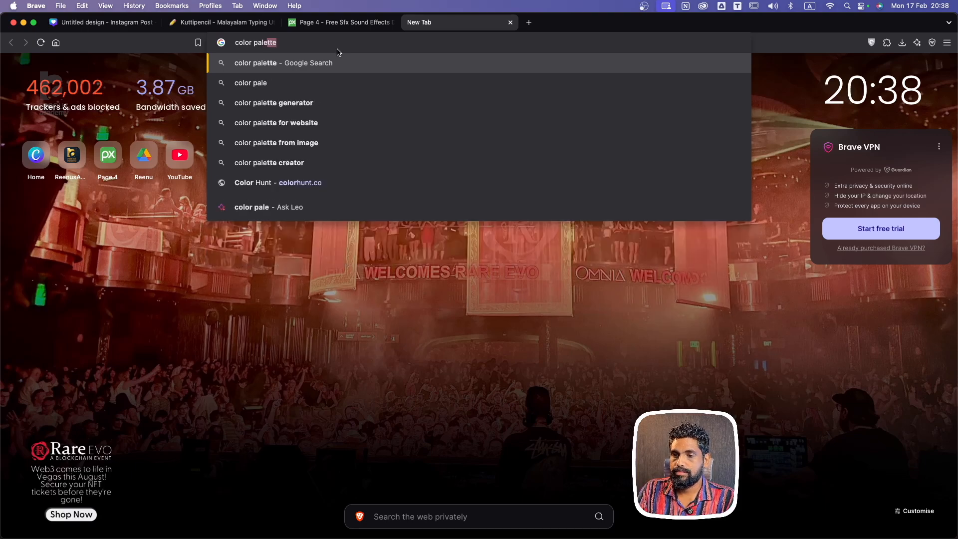
{"action": "key", "text": "Return"}
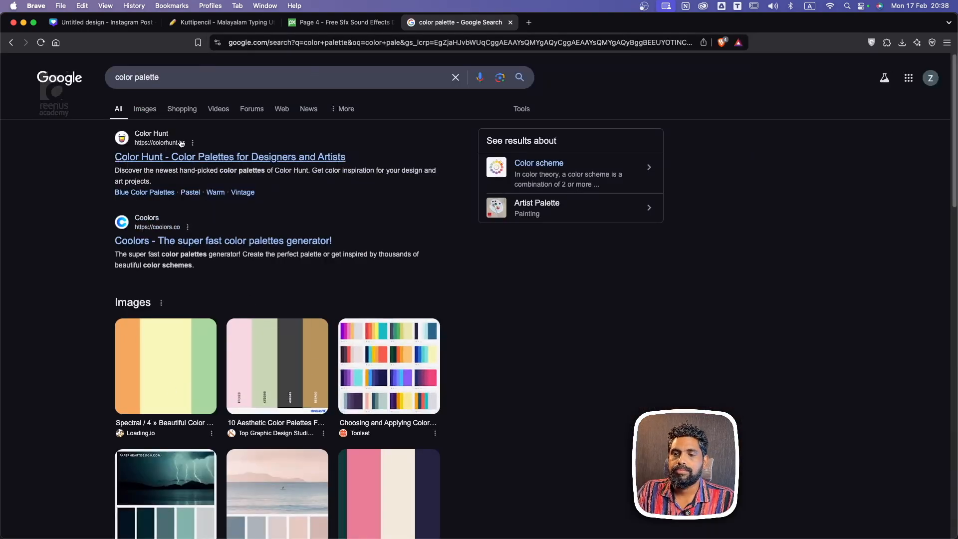
{"action": "left_click", "coordinate": [148, 111]}
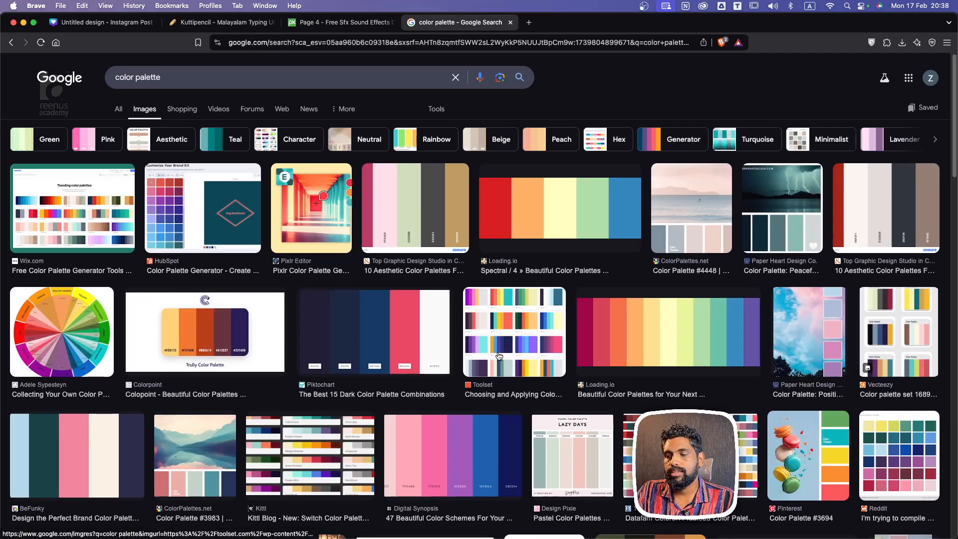
{"action": "left_click", "coordinate": [200, 334]}
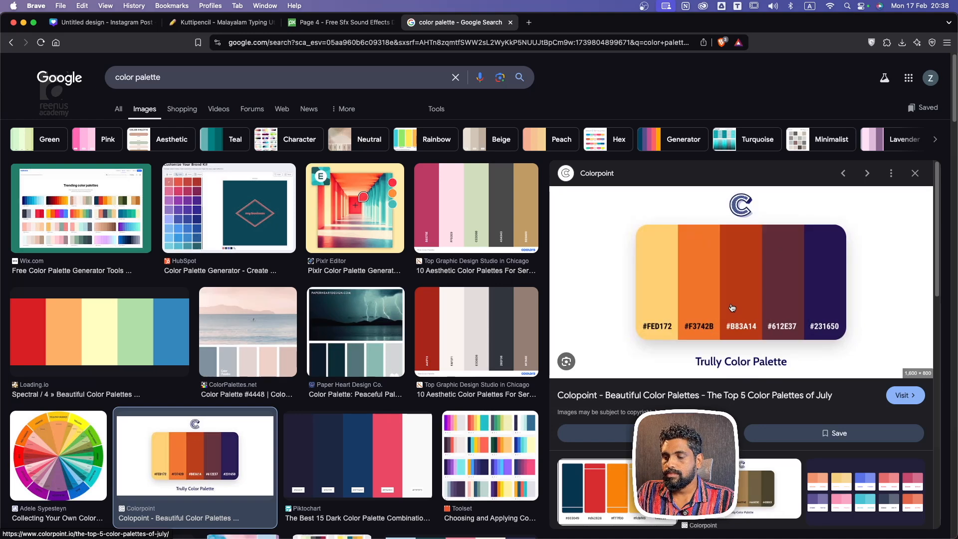
{"action": "scroll", "coordinate": [395, 384], "scroll_direction": "down", "scroll_amount": 2}
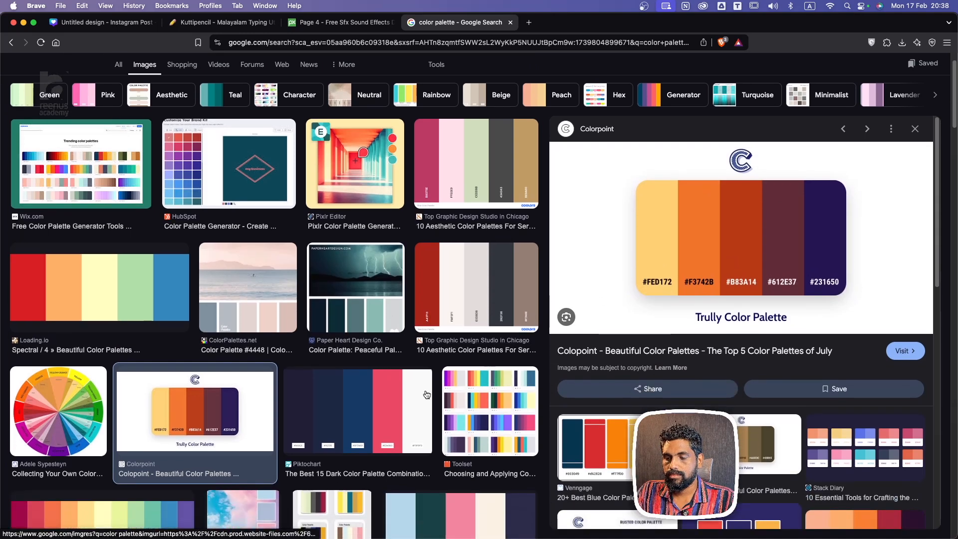
{"action": "left_click", "coordinate": [395, 384]}
{"action": "right_click", "coordinate": [699, 199]}
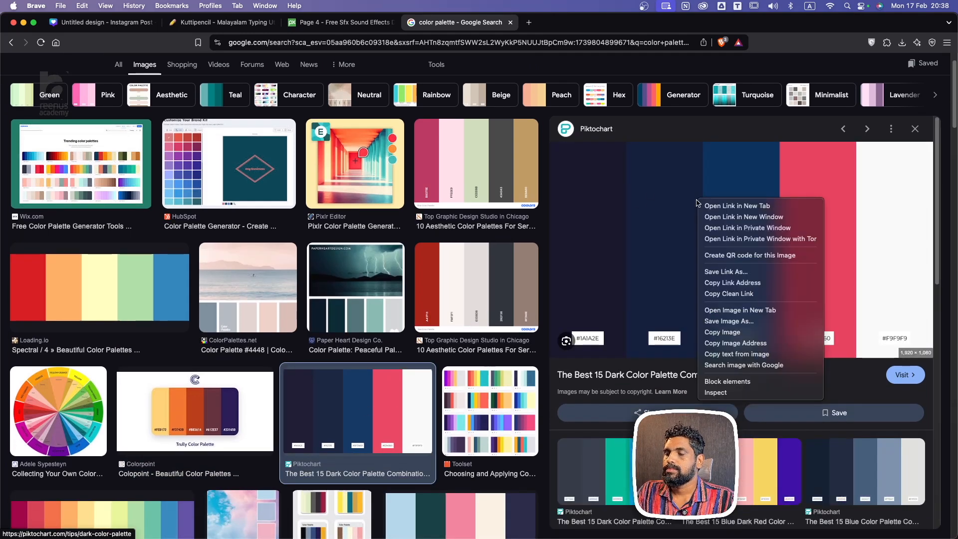
{"action": "left_click", "coordinate": [743, 332]}
Paste the dark palette into the post, apply its colours to the page, then delete it.
{"action": "left_click", "coordinate": [100, 22]}
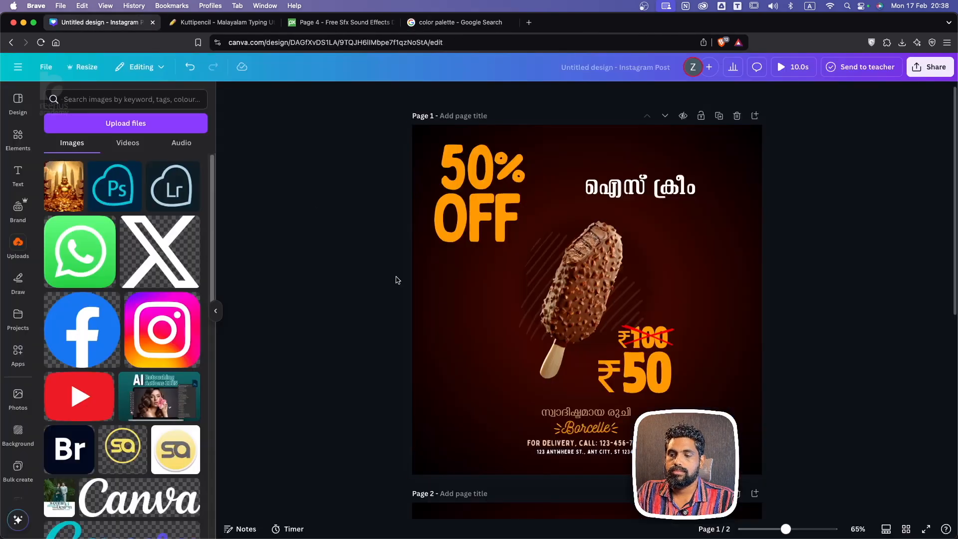
{"action": "key", "text": "super+v"}
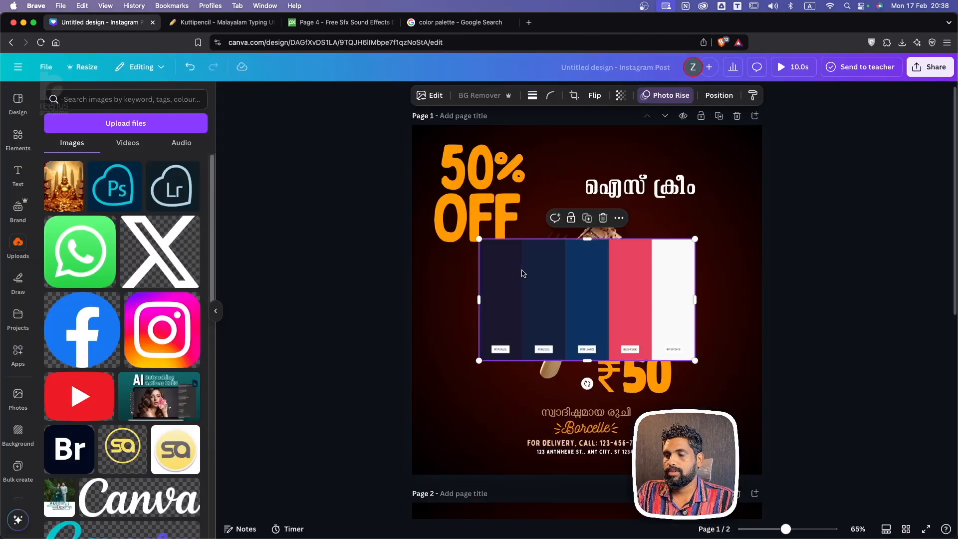
{"action": "left_click_drag", "start_coordinate": [610, 305], "coordinate": [701, 283]}
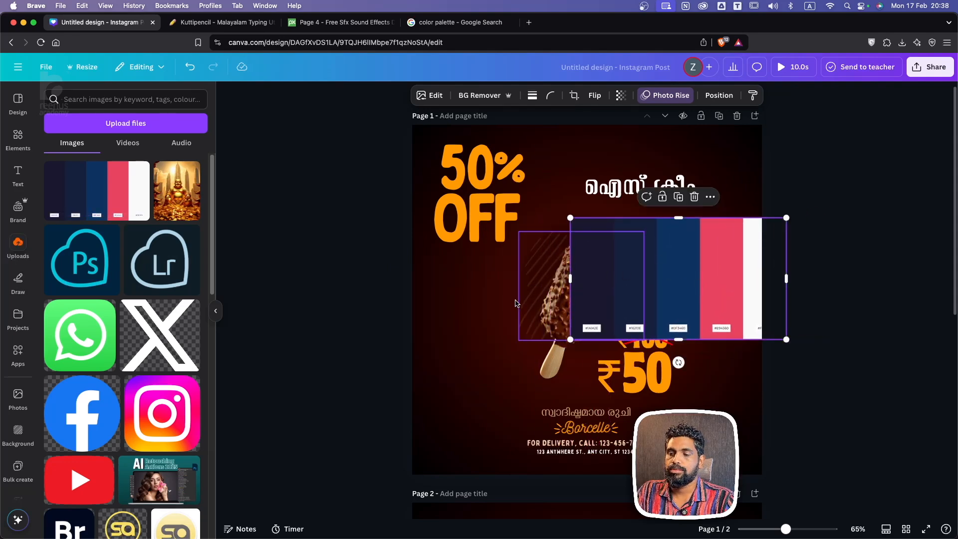
{"action": "right_click", "coordinate": [654, 293]}
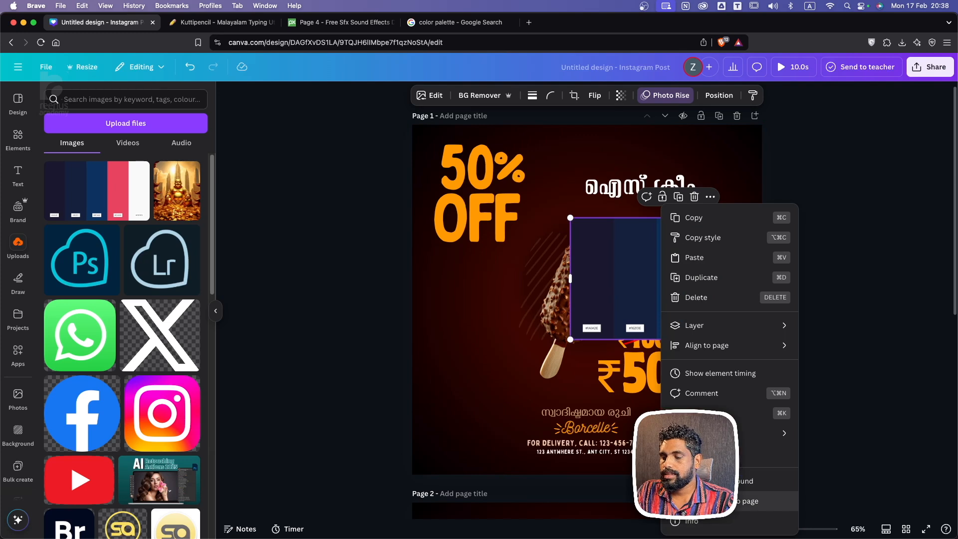
{"action": "left_click", "coordinate": [744, 507]}
{"action": "left_click_drag", "start_coordinate": [653, 271], "coordinate": [508, 364]}
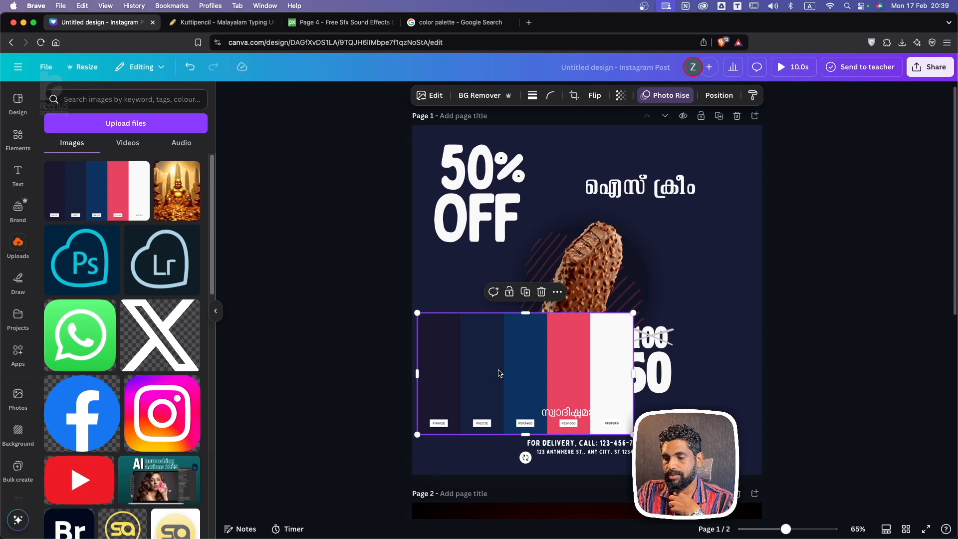
{"action": "key", "text": "Delete"}
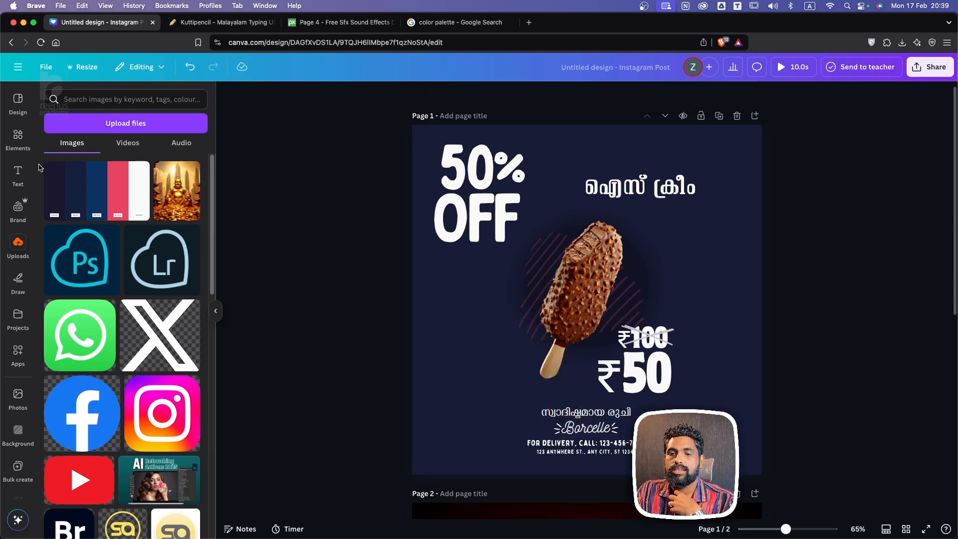
Apply the recently used colour palette from Design Styles to the ice-cream post.
{"action": "left_click", "coordinate": [18, 100]}
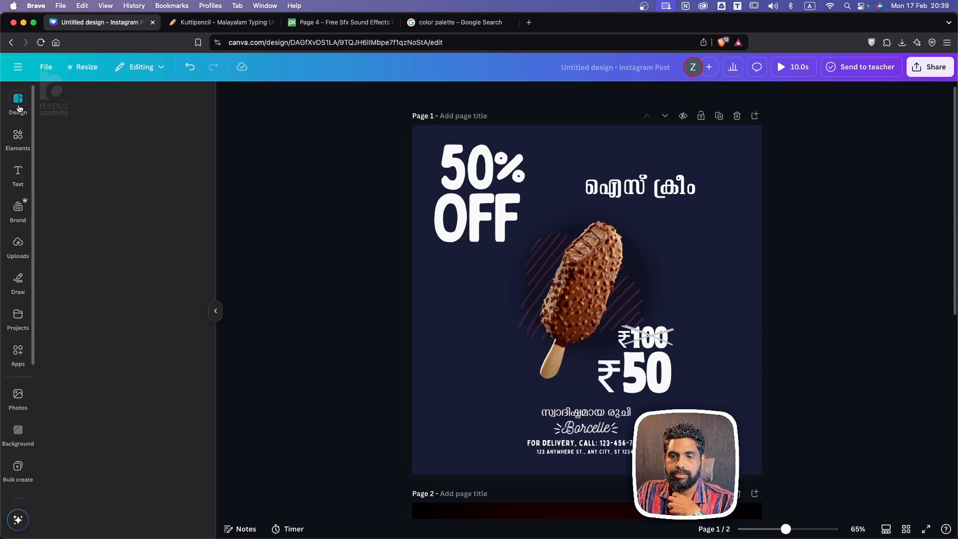
{"action": "left_click", "coordinate": [170, 123]}
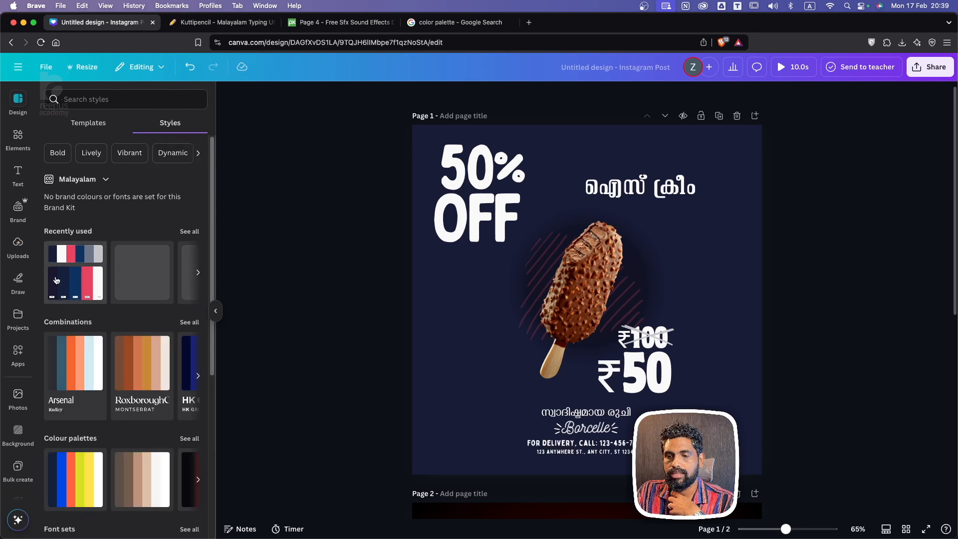
{"action": "left_click", "coordinate": [76, 260]}
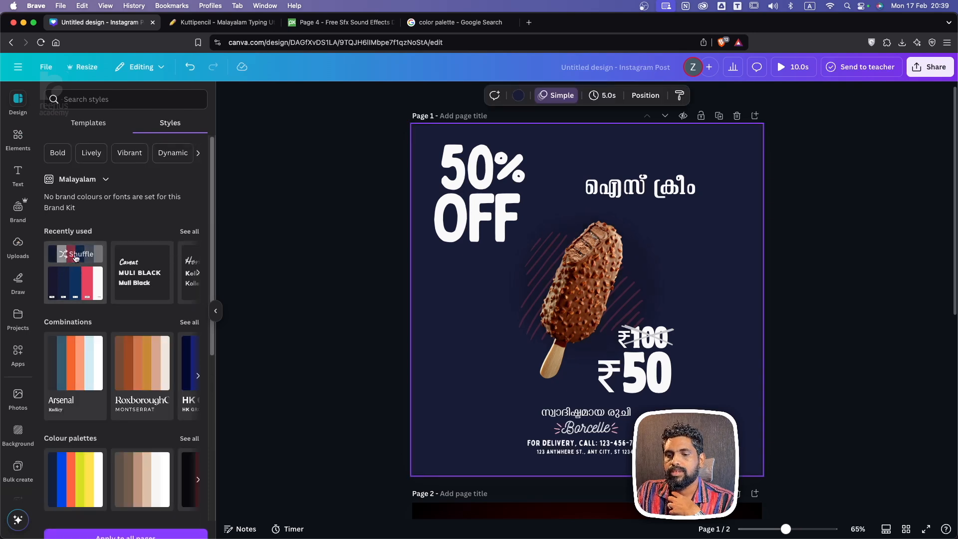
Shuffle the palette repeatedly until the post has a pink background with white text.
{"action": "left_click", "coordinate": [77, 257]}
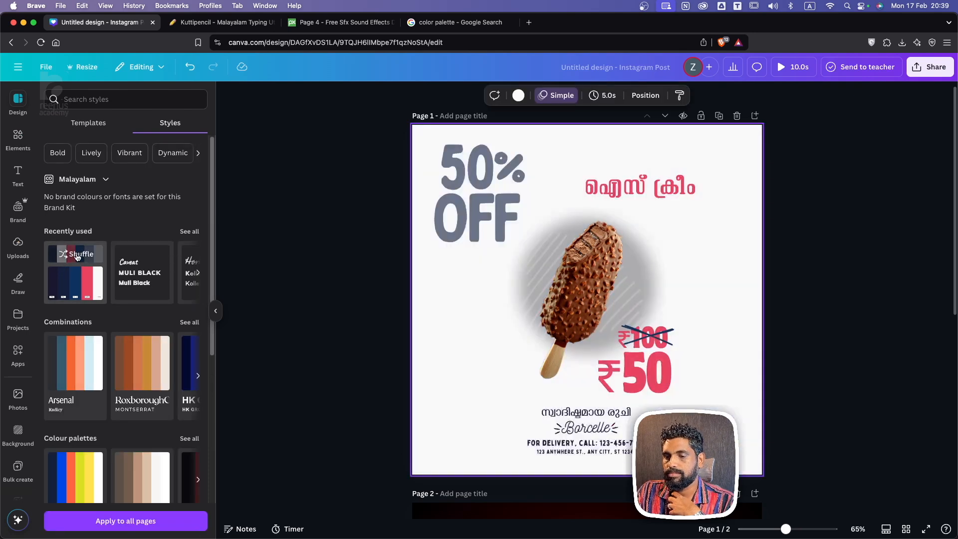
{"action": "left_click", "coordinate": [77, 257]}
{"action": "left_click", "coordinate": [78, 257]}
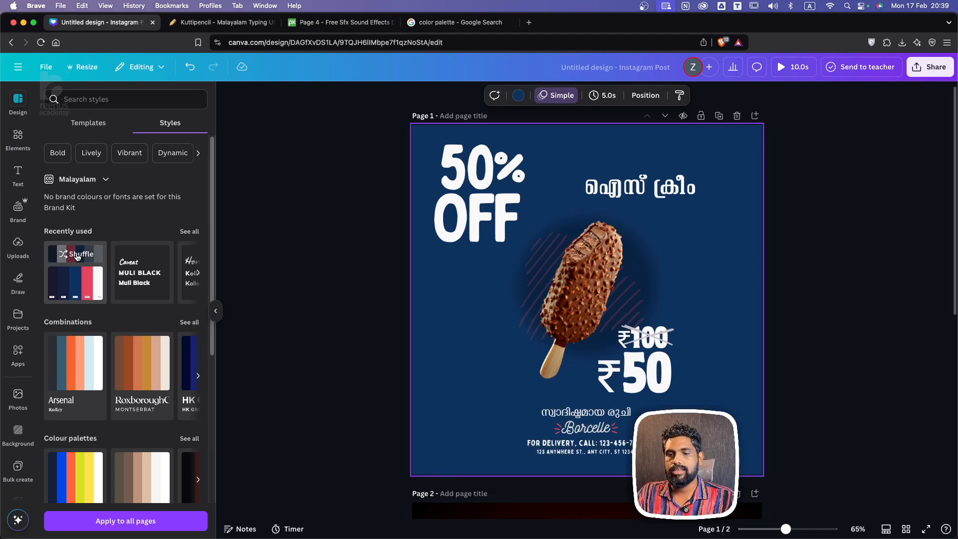
{"action": "left_click", "coordinate": [78, 258]}
{"action": "left_click", "coordinate": [77, 257]}
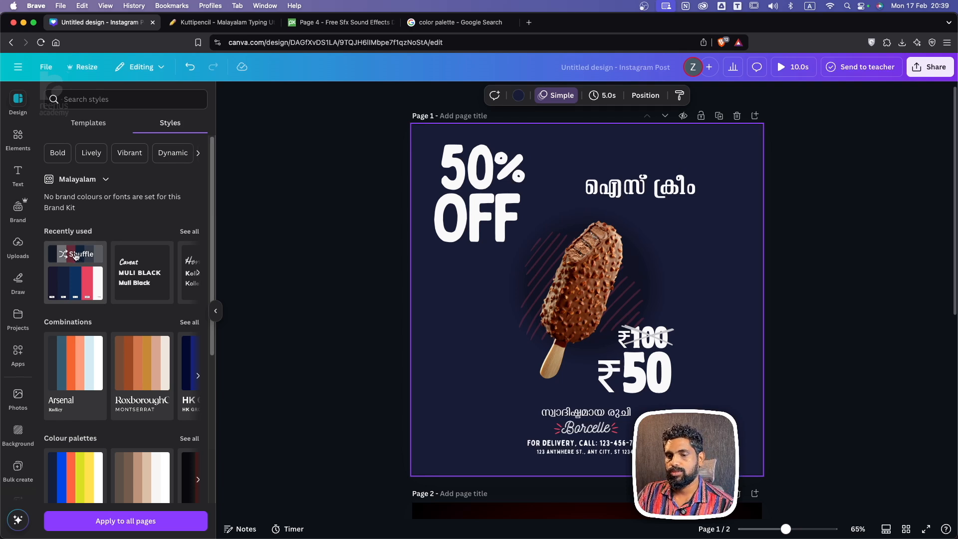
{"action": "left_click", "coordinate": [75, 256]}
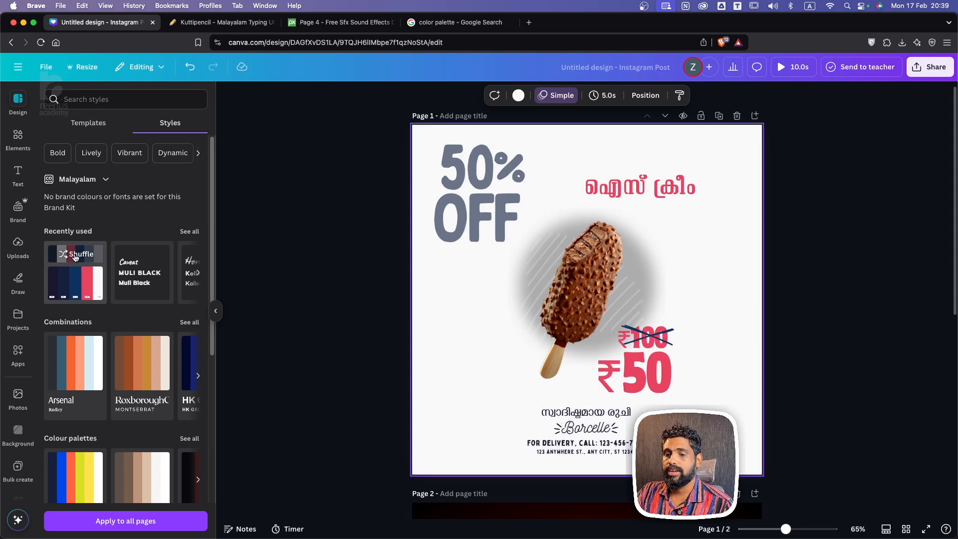
{"action": "left_click", "coordinate": [75, 257]}
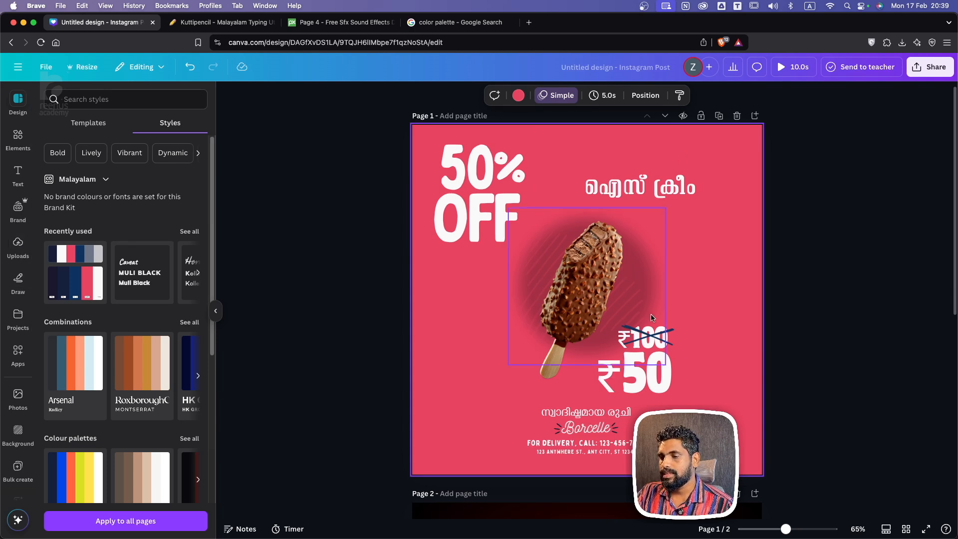
{"action": "left_click", "coordinate": [18, 244]}
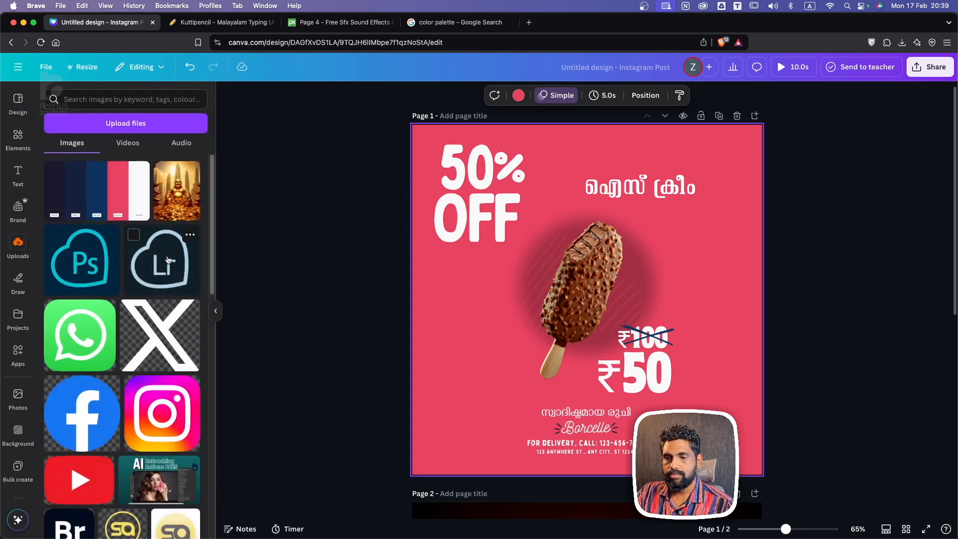
Apply the AI Retouching image's colours to the ice-cream post as a teal background, then delete the image.
{"action": "scroll", "coordinate": [160, 384], "scroll_direction": "down", "scroll_amount": 4}
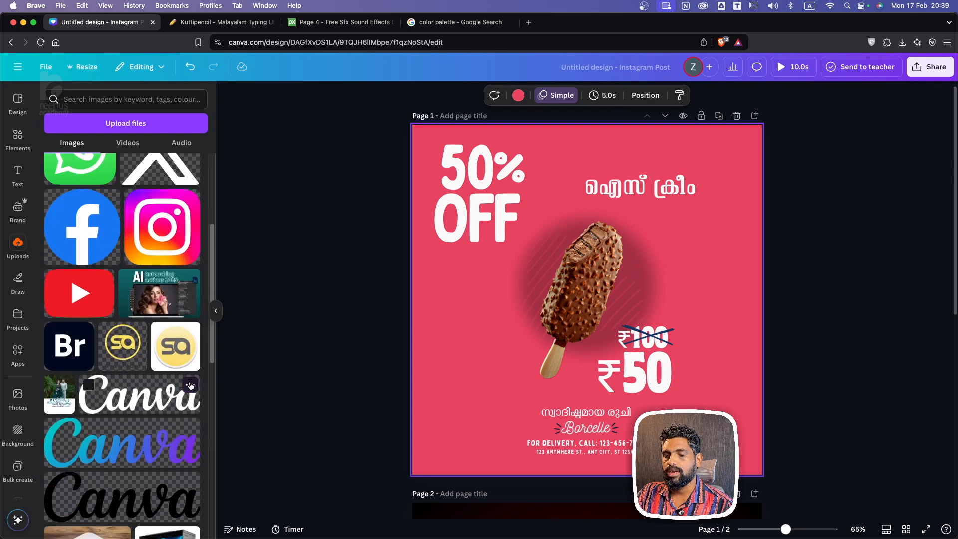
{"action": "left_click", "coordinate": [156, 292]}
{"action": "mouse_move", "coordinate": [629, 289]}
{"action": "left_mouse_down"}
{"action": "mouse_move", "coordinate": [629, 372]}
{"action": "mouse_move", "coordinate": [563, 369]}
{"action": "mouse_move", "coordinate": [503, 292]}
{"action": "mouse_move", "coordinate": [481, 317]}
{"action": "left_mouse_up"}
{"action": "right_click", "coordinate": [481, 317]}
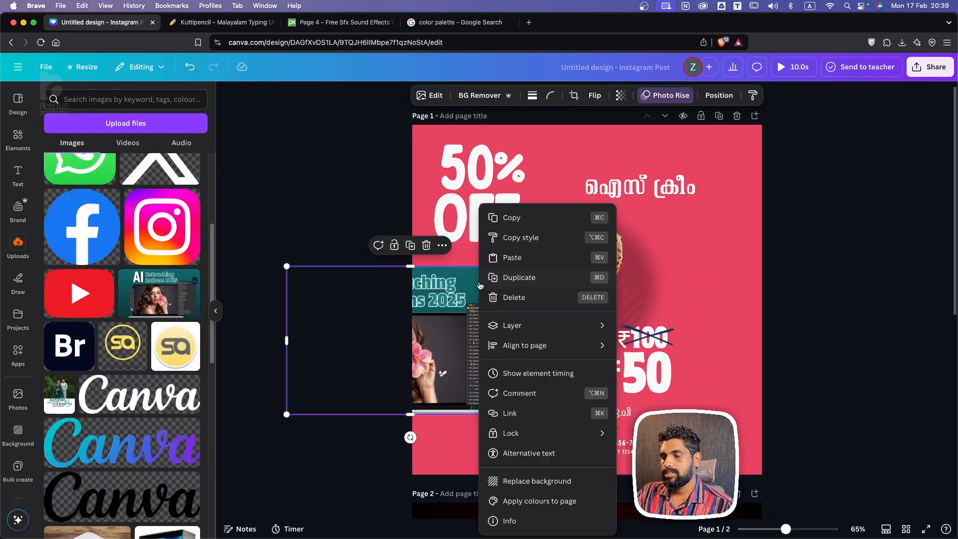
{"action": "left_click", "coordinate": [534, 501]}
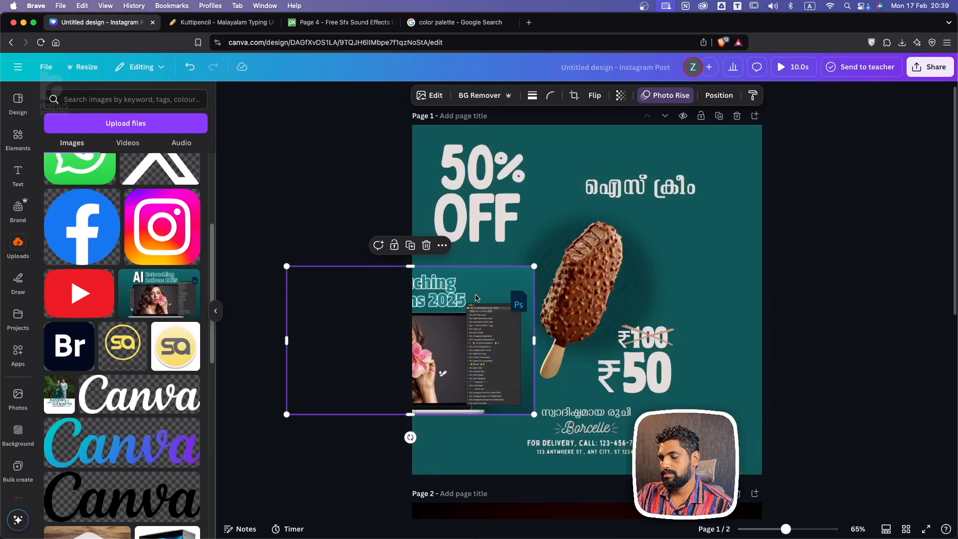
{"action": "key", "text": "Delete"}
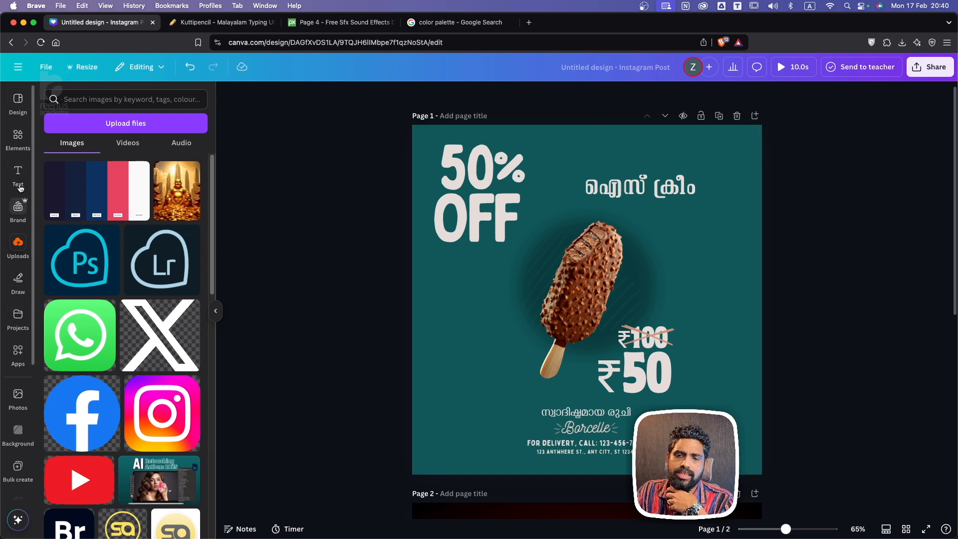
{"action": "left_click", "coordinate": [16, 107]}
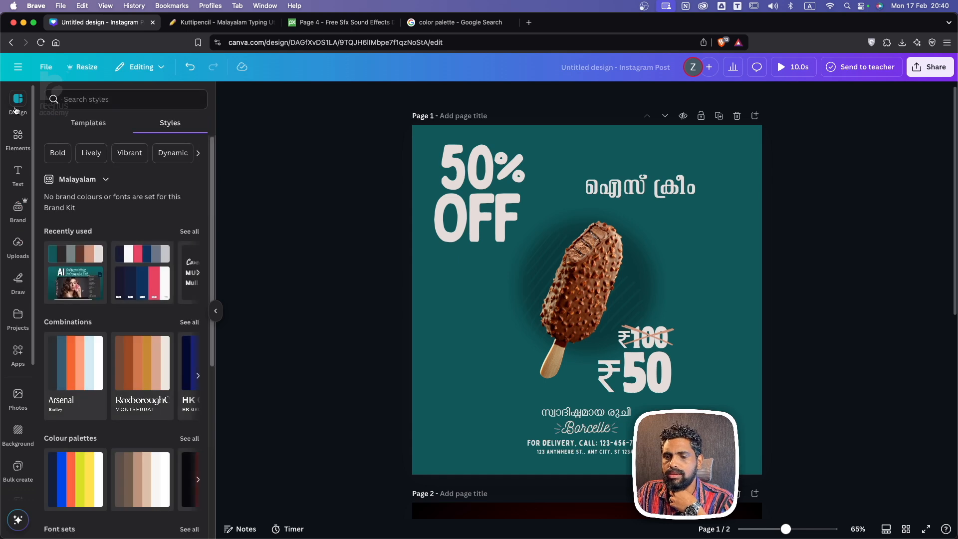
{"action": "left_click", "coordinate": [19, 67]}
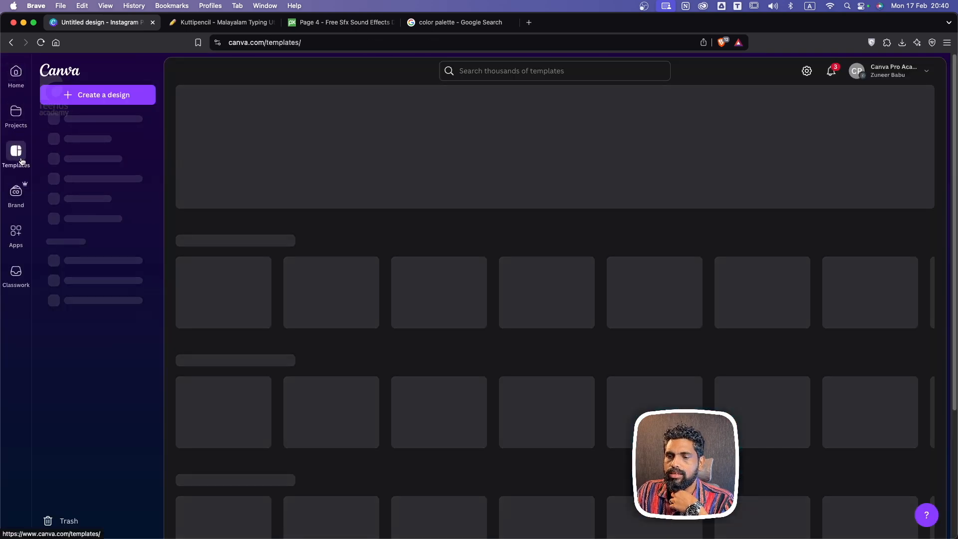
Search templates for 'video' and customise the Blue Modern Business Technology YouTube Intro.
{"action": "left_click", "coordinate": [16, 152]}
{"action": "left_click", "coordinate": [519, 71]}
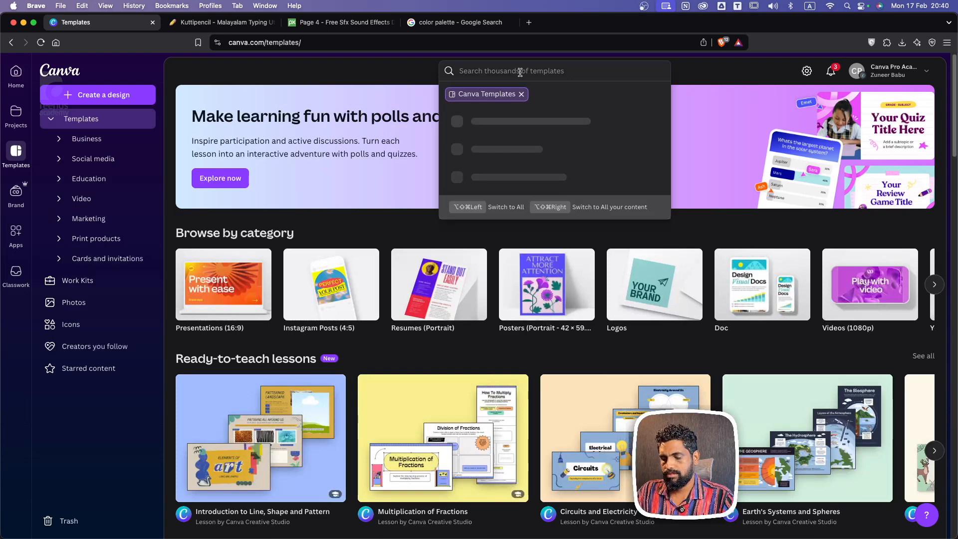
{"action": "type", "text": "video"}
{"action": "key", "text": "Return"}
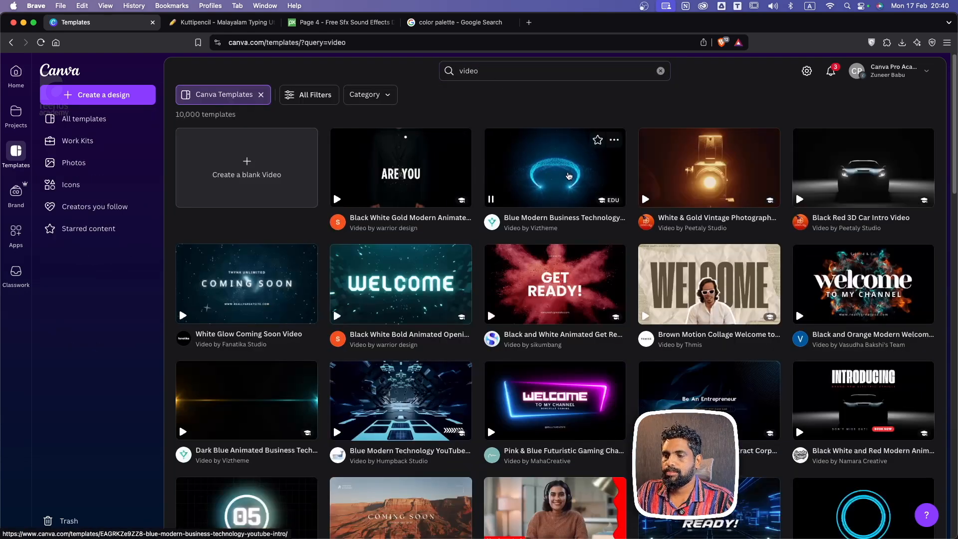
{"action": "left_click", "coordinate": [569, 175]}
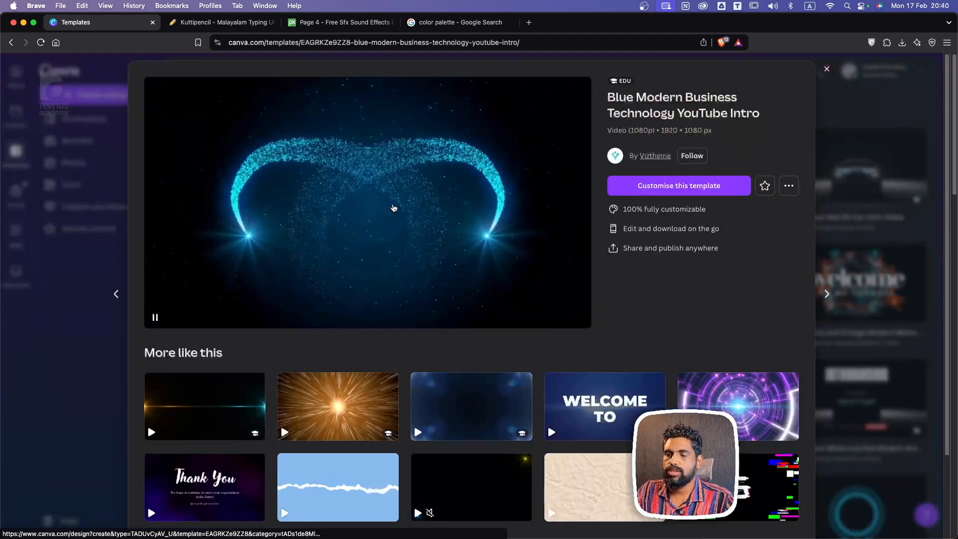
{"action": "left_click", "coordinate": [667, 182]}
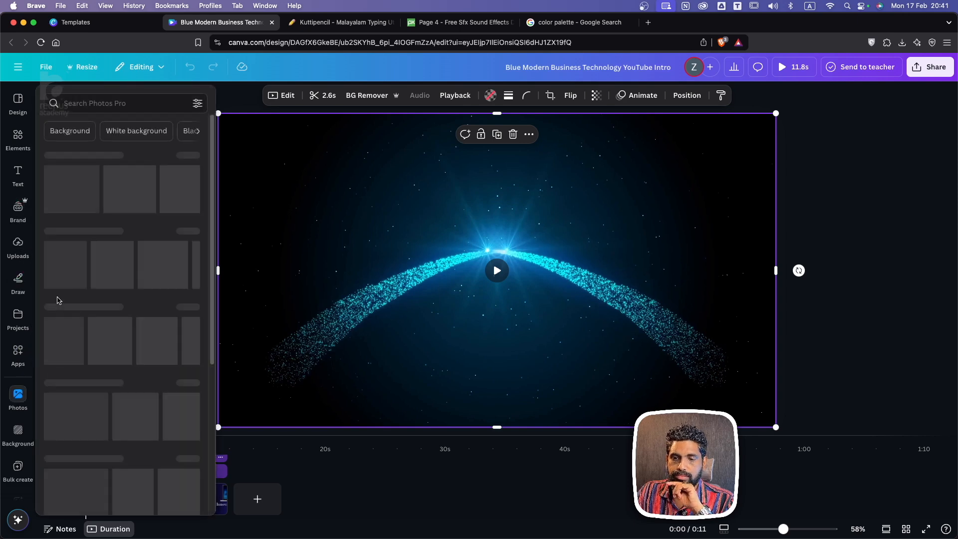
Replace the intro's first clip with a stock Business desk unboxing video trimmed to 3.6s.
{"action": "left_click", "coordinate": [18, 138]}
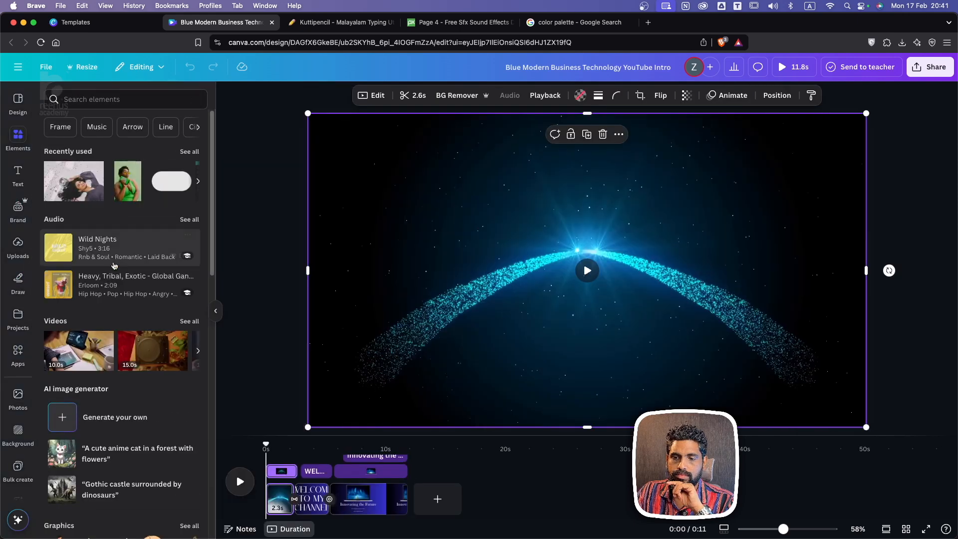
{"action": "left_click", "coordinate": [194, 321]}
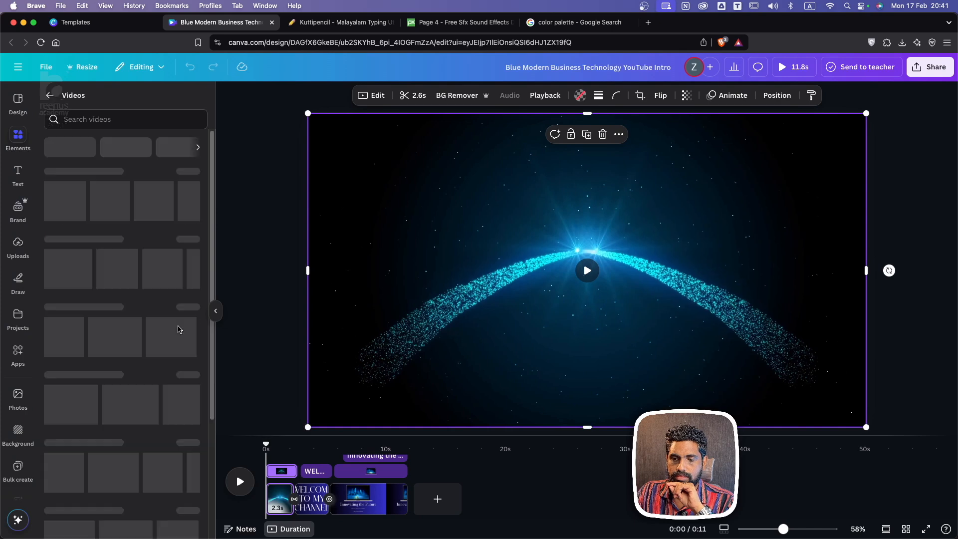
{"action": "left_click_drag", "start_coordinate": [70, 272], "coordinate": [548, 268]}
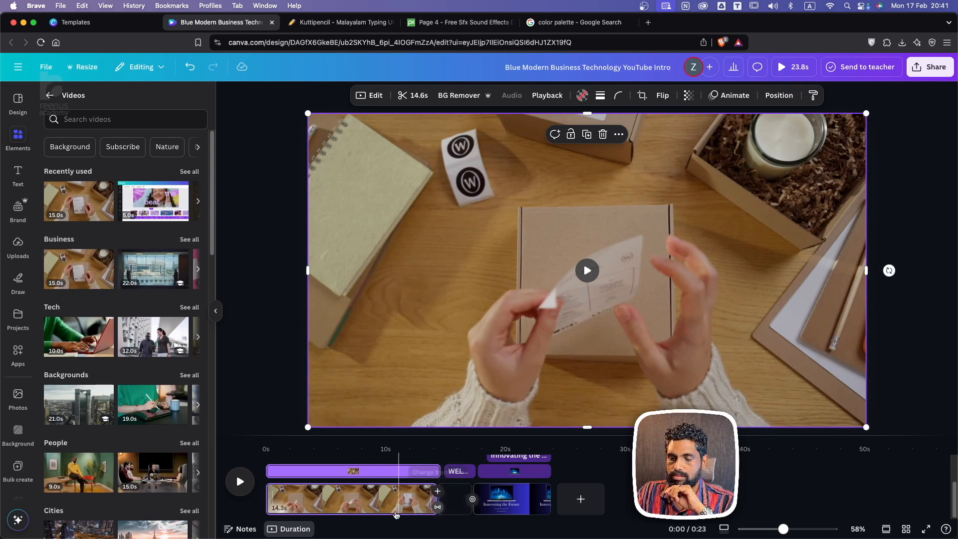
{"action": "left_click", "coordinate": [298, 500]}
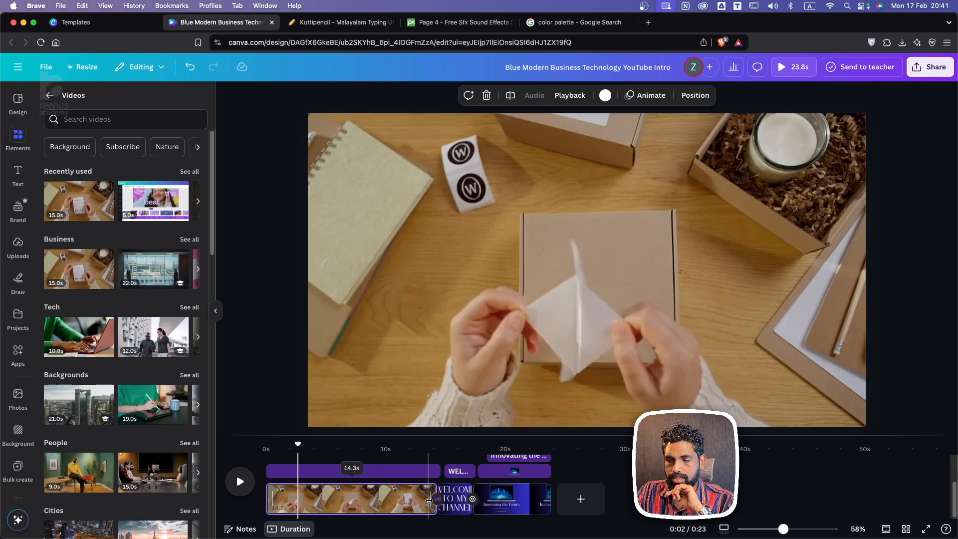
{"action": "left_click_drag", "start_coordinate": [430, 497], "coordinate": [303, 501]}
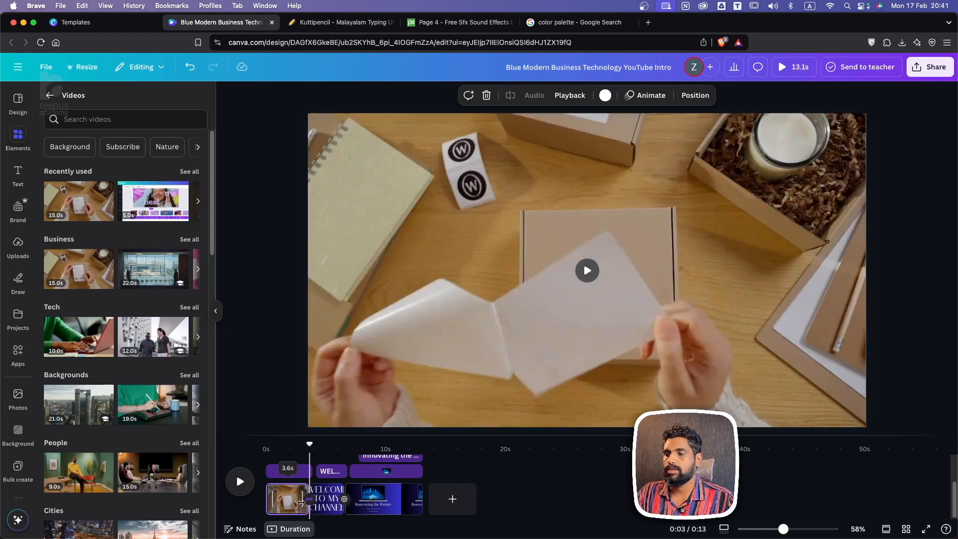
{"action": "left_click", "coordinate": [283, 507]}
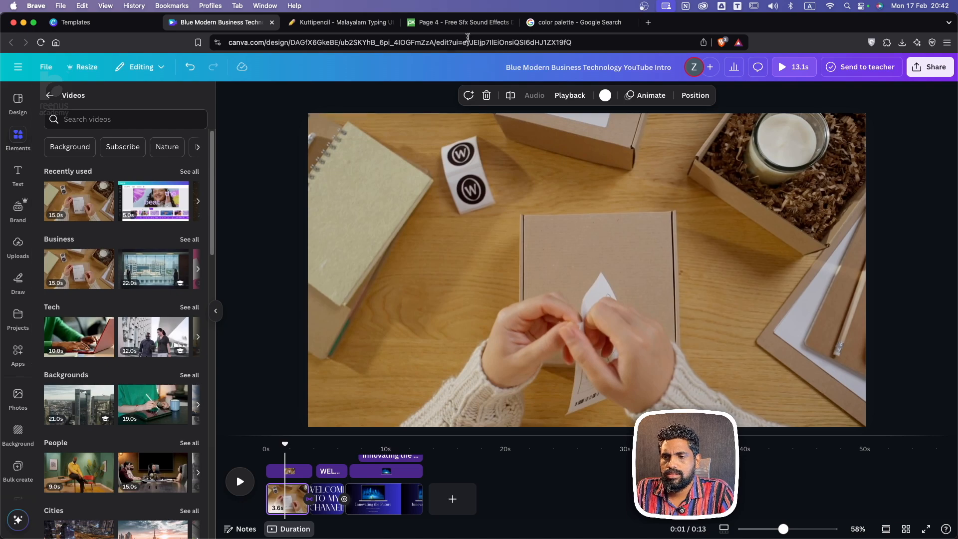
{"action": "left_click", "coordinate": [92, 23]}
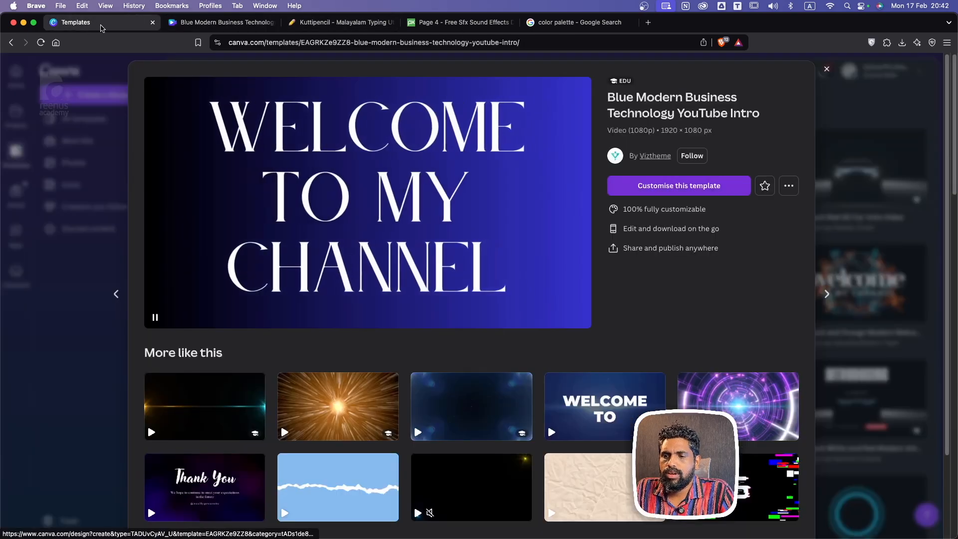
Close the template preview, return to the intro video editor, and open Canva's main navigation.
{"action": "left_click", "coordinate": [826, 69]}
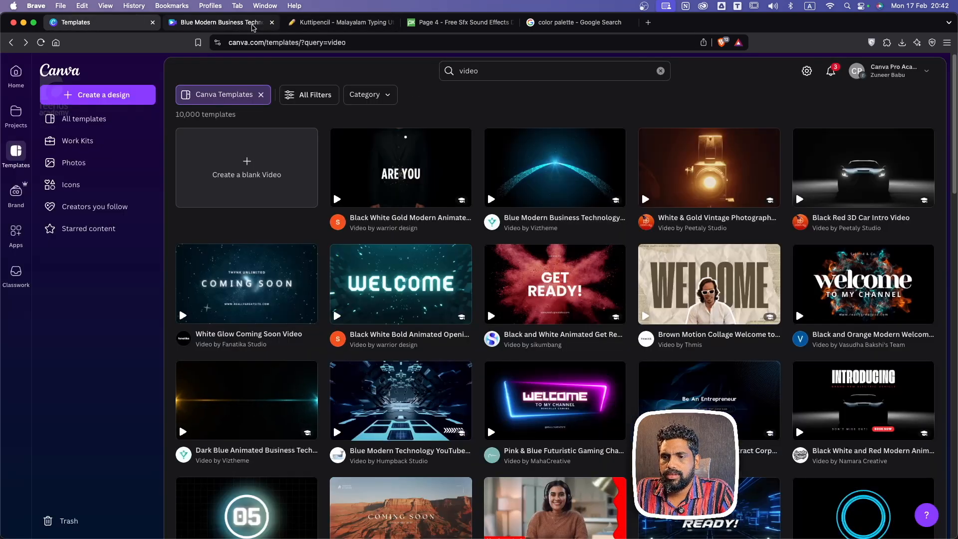
{"action": "left_click", "coordinate": [234, 23]}
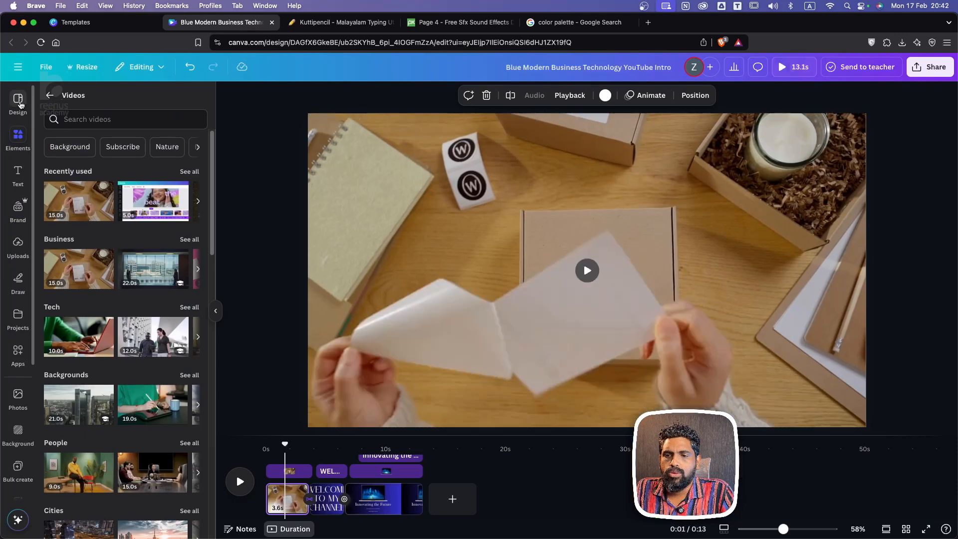
{"action": "left_click", "coordinate": [18, 100]}
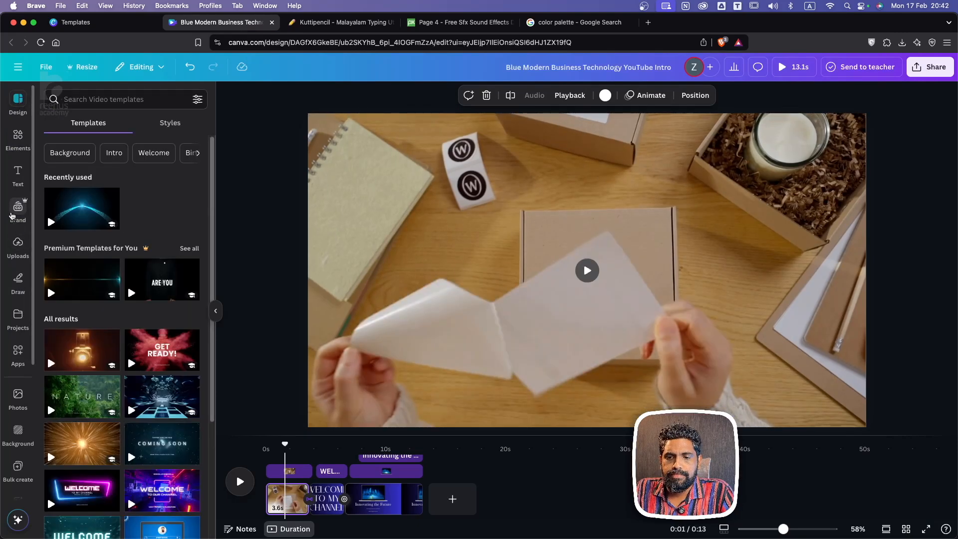
{"action": "mouse_move", "coordinate": [56, 301]}
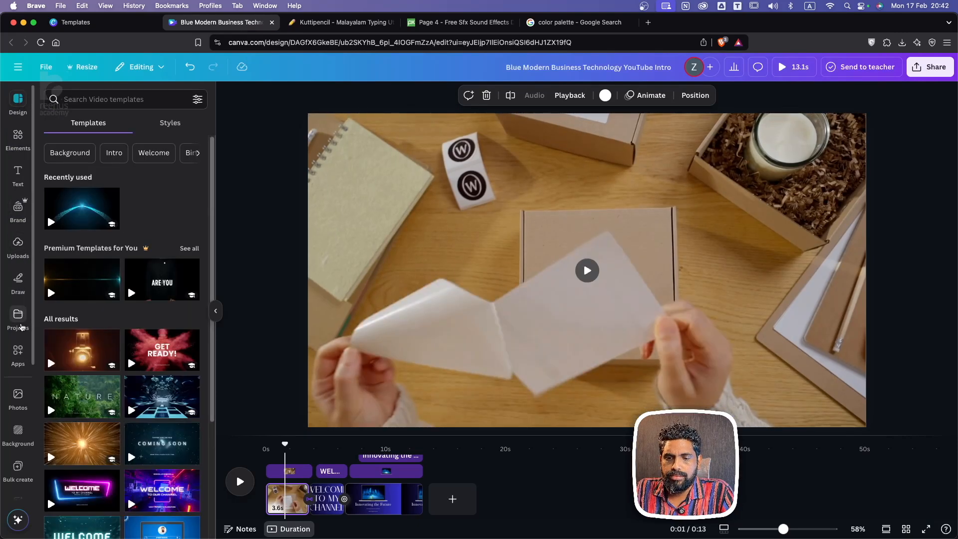
{"action": "left_click", "coordinate": [19, 140]}
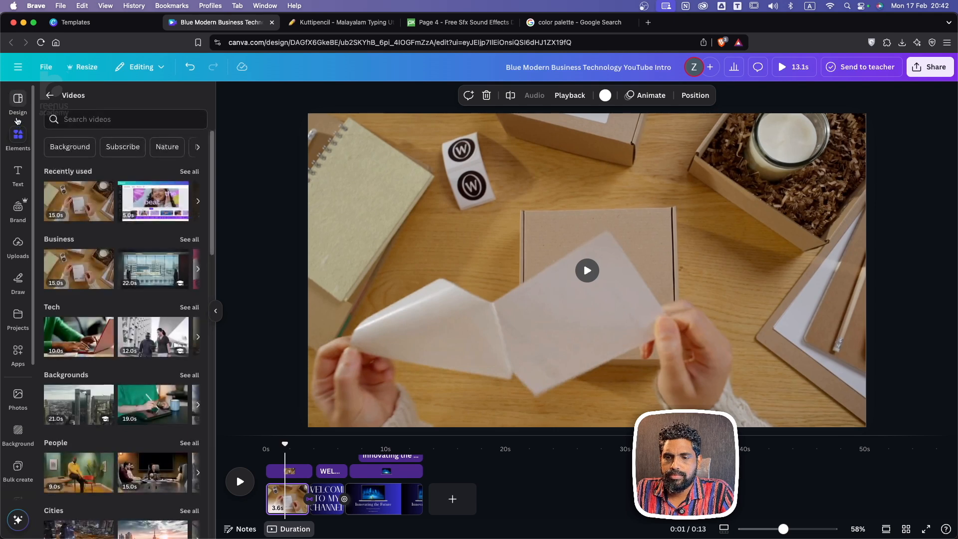
{"action": "left_click", "coordinate": [17, 68]}
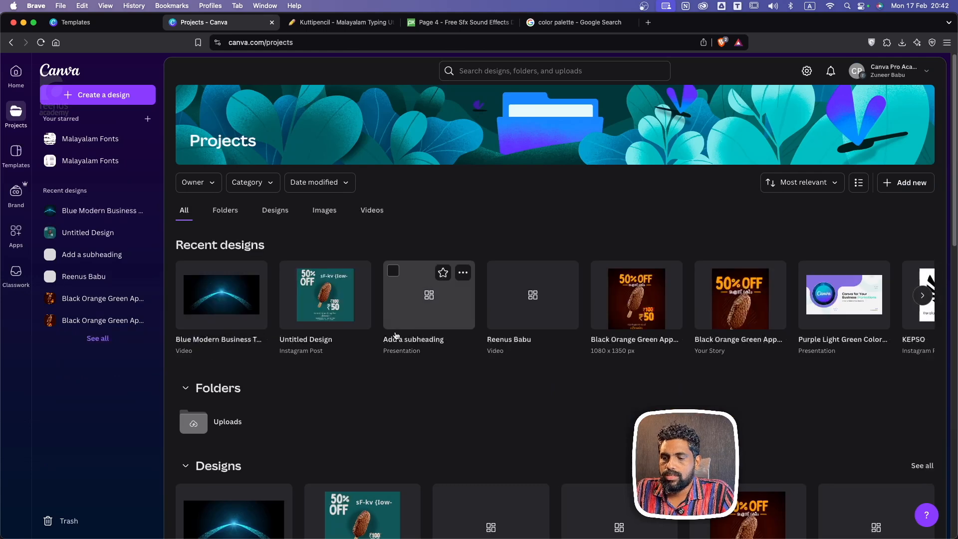
Open the Black Orange Green Special Offer story and delete its ice-cream photo.
{"action": "left_click", "coordinate": [630, 312]}
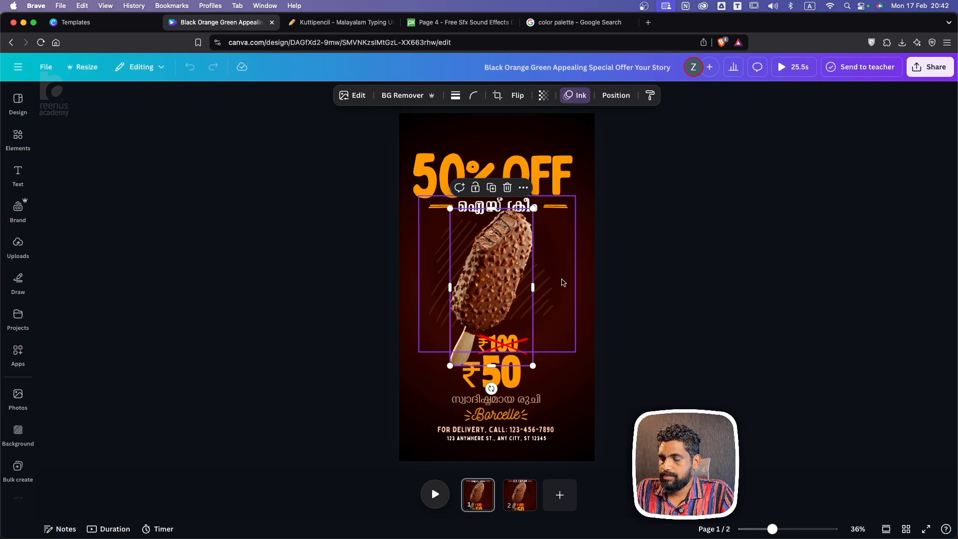
{"action": "key", "text": "Delete"}
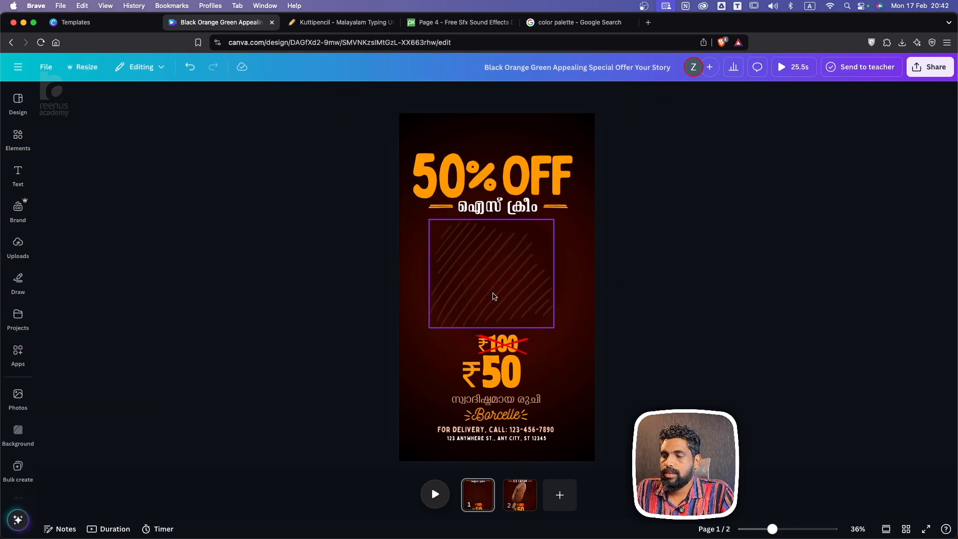
{"action": "left_click", "coordinate": [556, 23]}
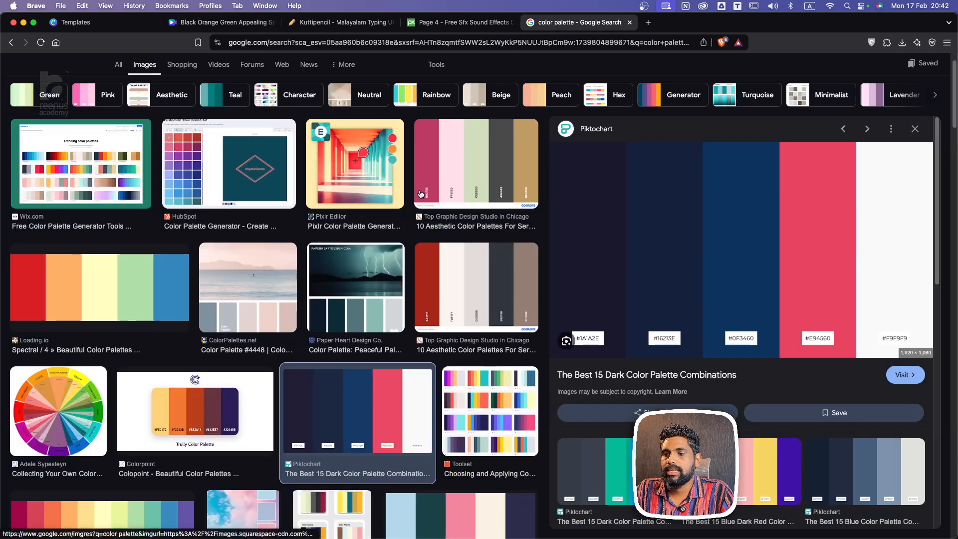
Reach the Pexels website through a web search for 'pexels'.
{"action": "left_click", "coordinate": [472, 45]}
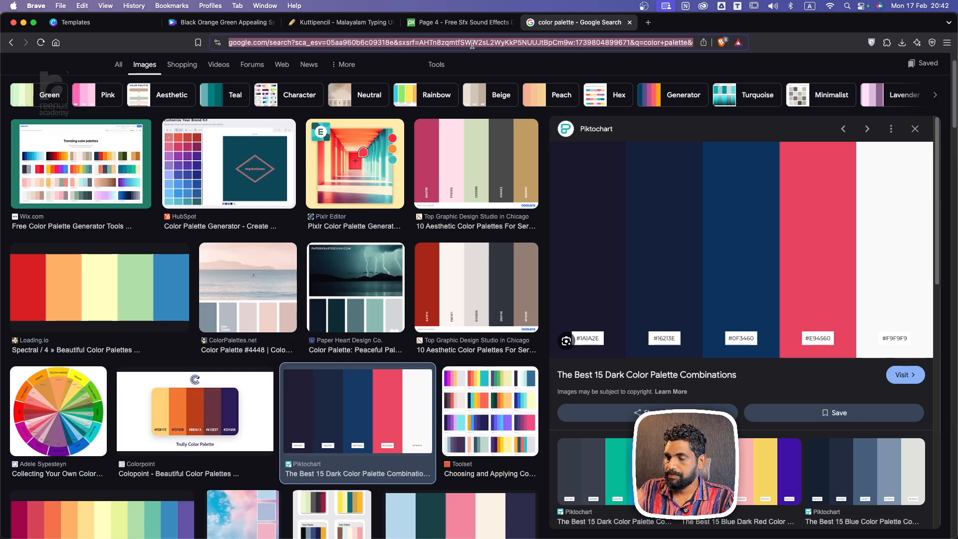
{"action": "type", "text": "pe"}
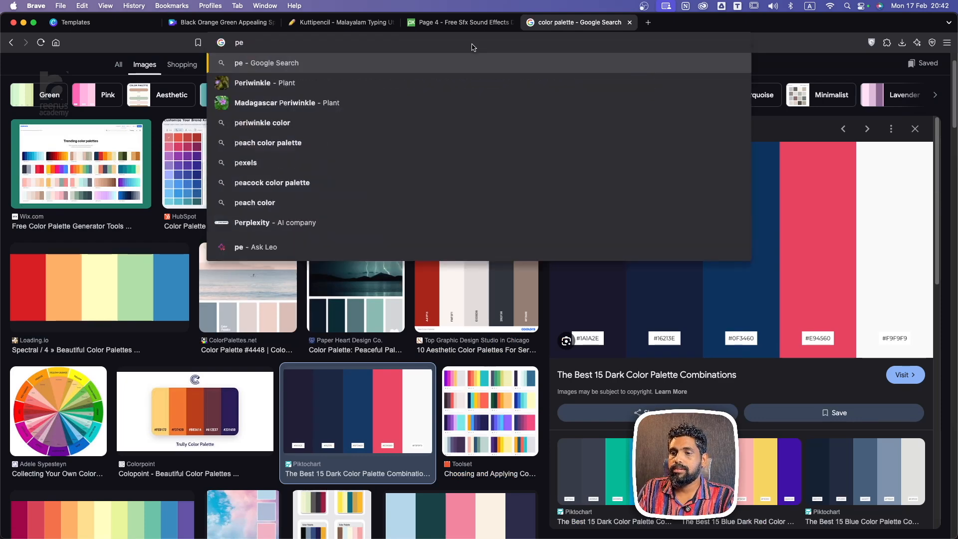
{"action": "type", "text": "xel"}
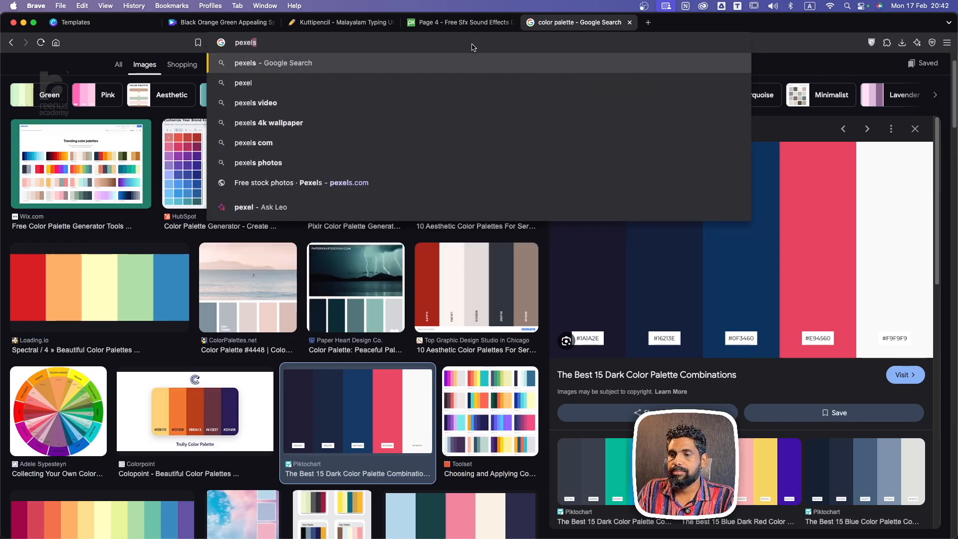
{"action": "type", "text": "s"}
{"action": "key", "text": "Return"}
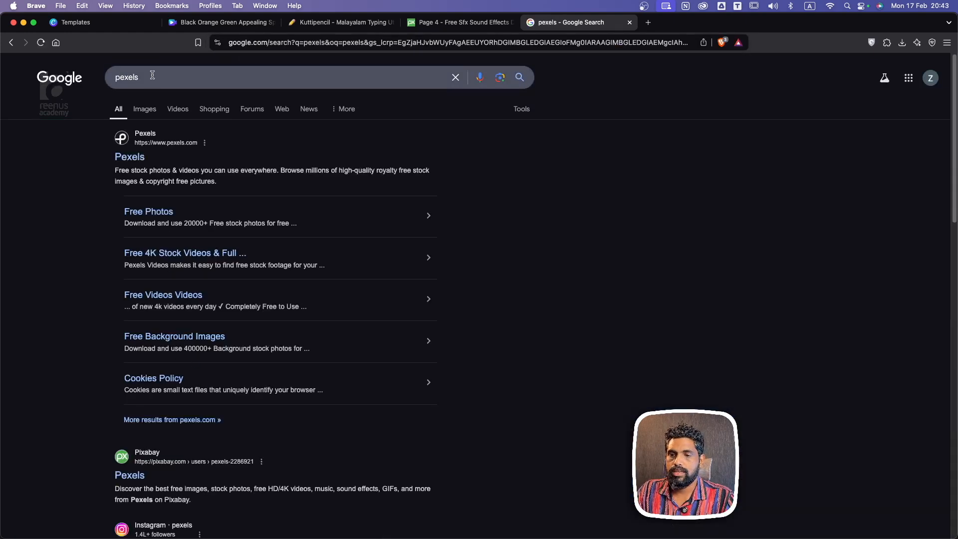
{"action": "left_click", "coordinate": [145, 135]}
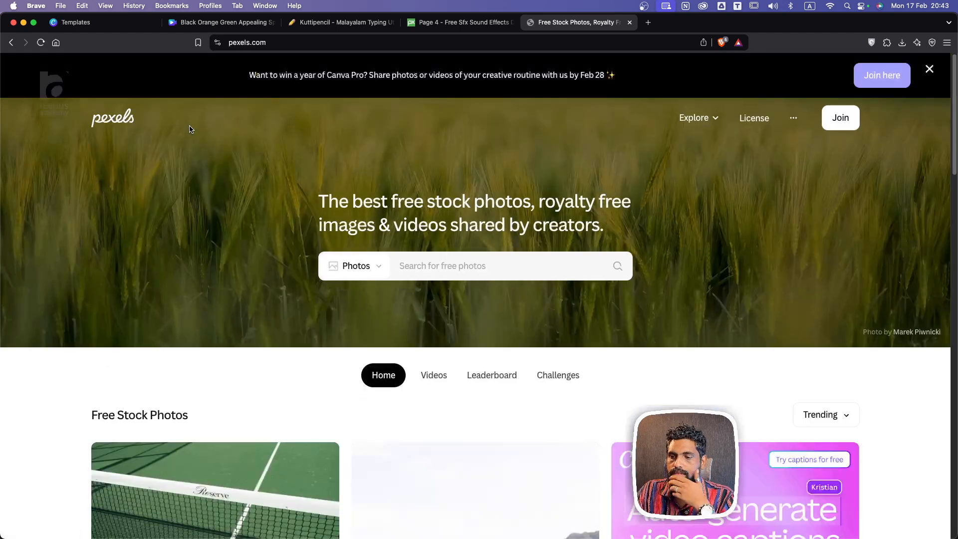
{"action": "scroll", "coordinate": [462, 259], "scroll_direction": "down", "scroll_amount": 5}
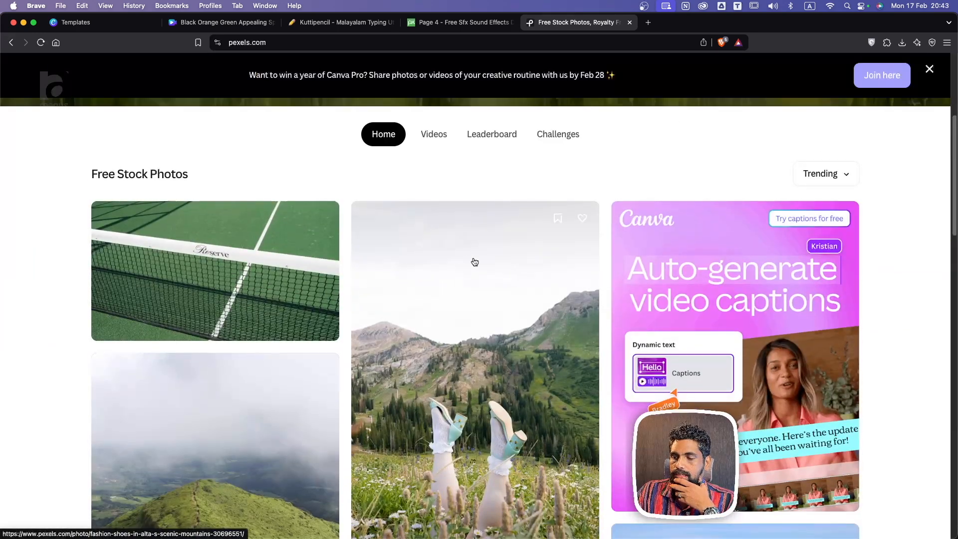
{"action": "scroll", "coordinate": [472, 257], "scroll_direction": "up", "scroll_amount": 5}
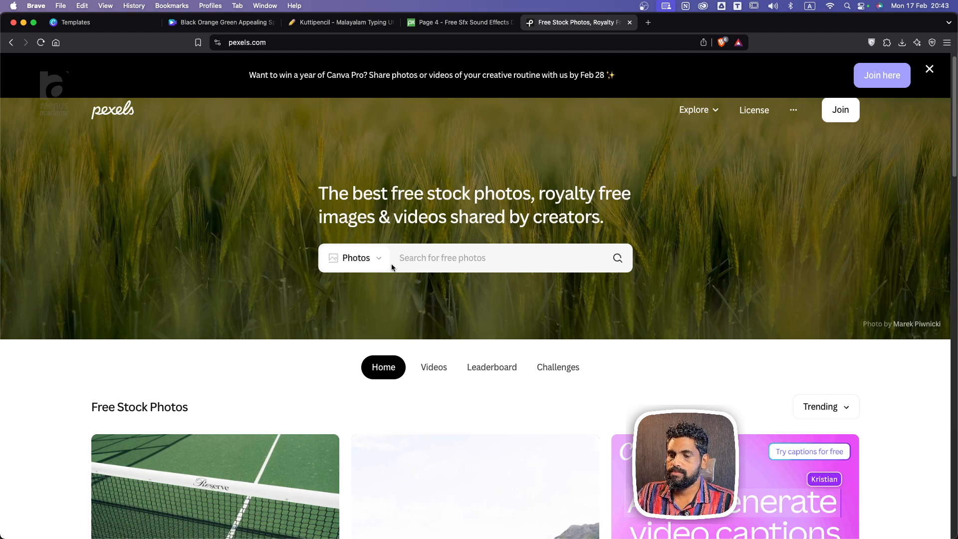
Search Pexels for 'umbrella' and save the woman-in-yellow-dress photo as zzz.jpg.
{"action": "type", "text": "umbrella"}
{"action": "key", "text": "Return"}
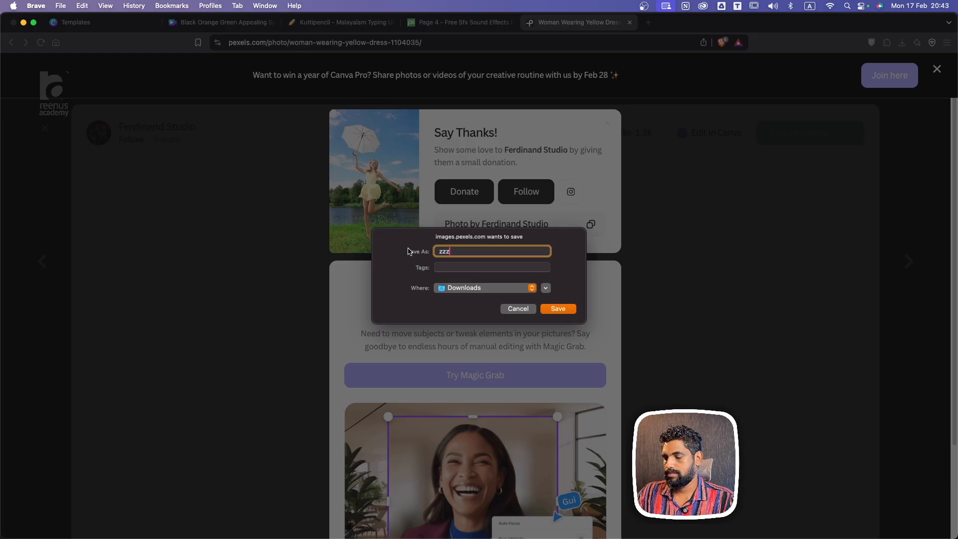
{"action": "key", "text": "Return"}
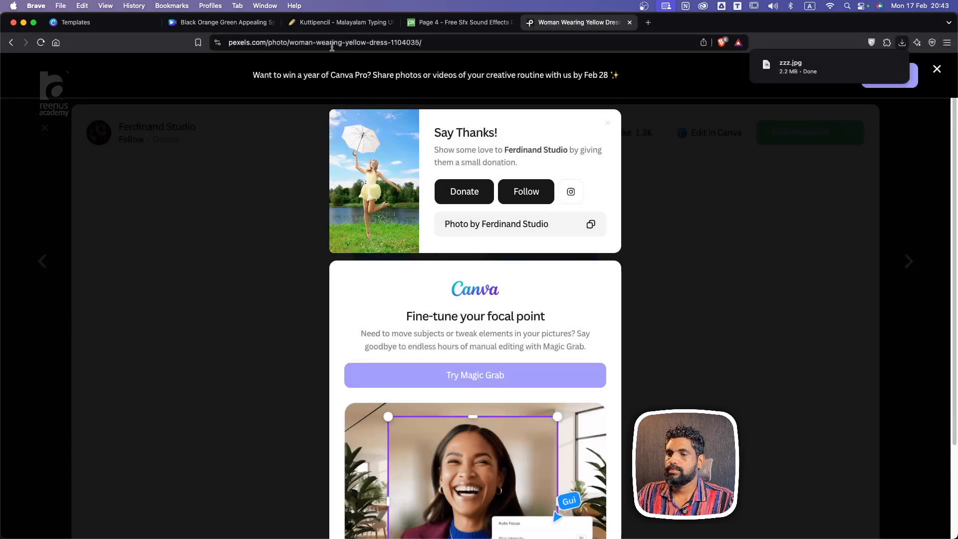
{"action": "left_click", "coordinate": [101, 28]}
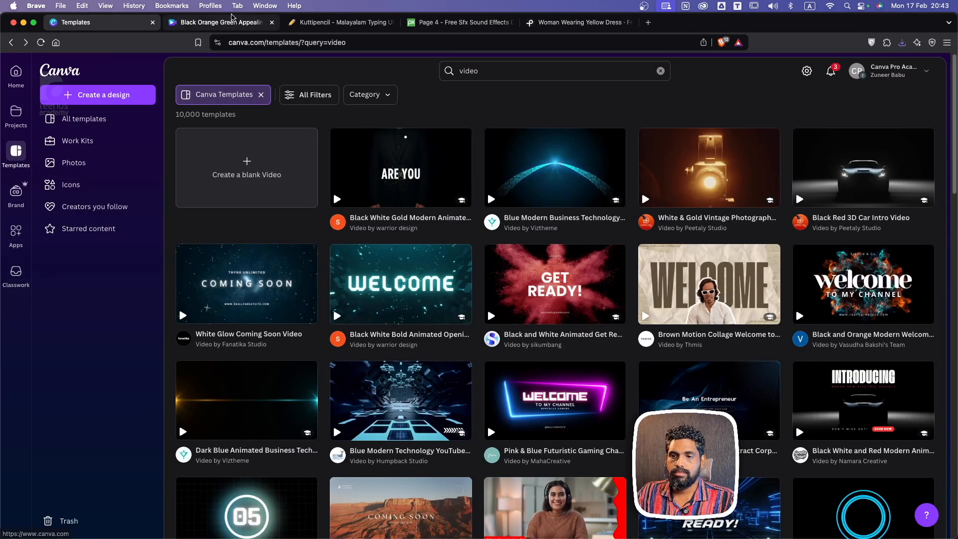
Upload the umbrella photo to the story and enlarge it across the page.
{"action": "left_click", "coordinate": [220, 22]}
{"action": "left_click", "coordinate": [18, 245]}
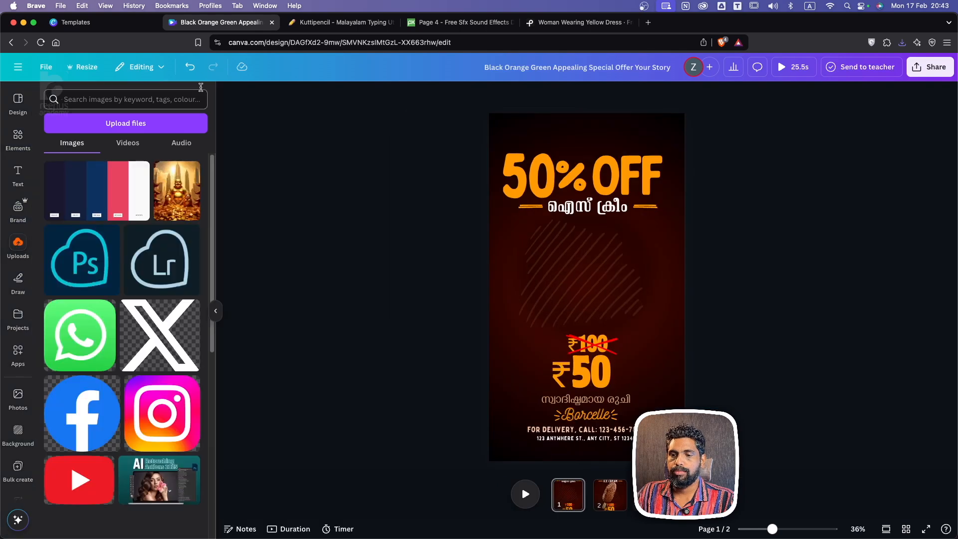
{"action": "left_click", "coordinate": [125, 123]}
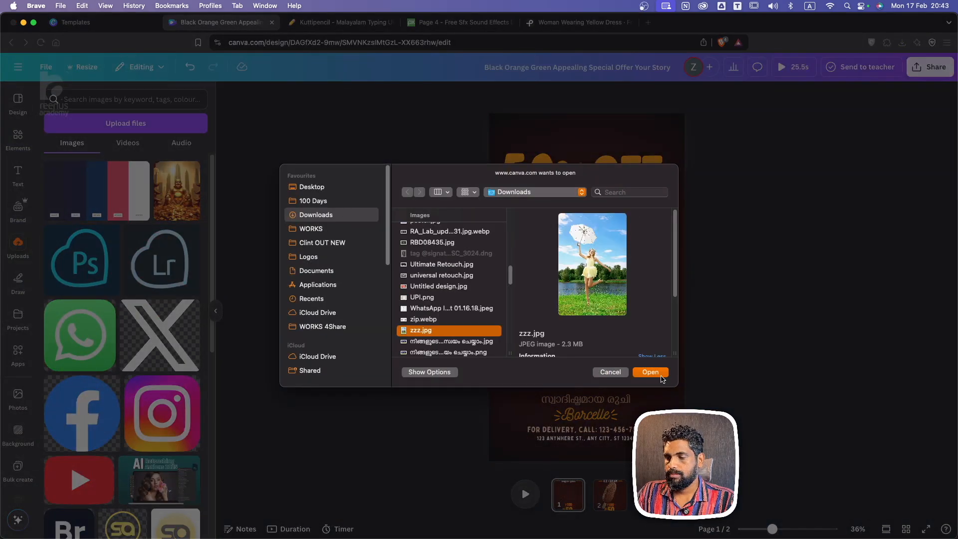
{"action": "left_click", "coordinate": [656, 373]}
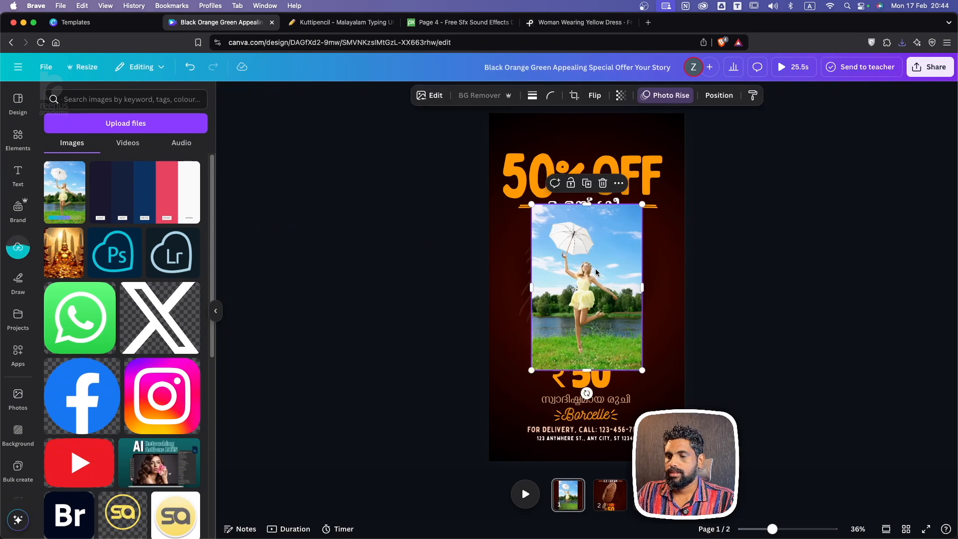
{"action": "left_click_drag", "start_coordinate": [596, 271], "coordinate": [605, 298]}
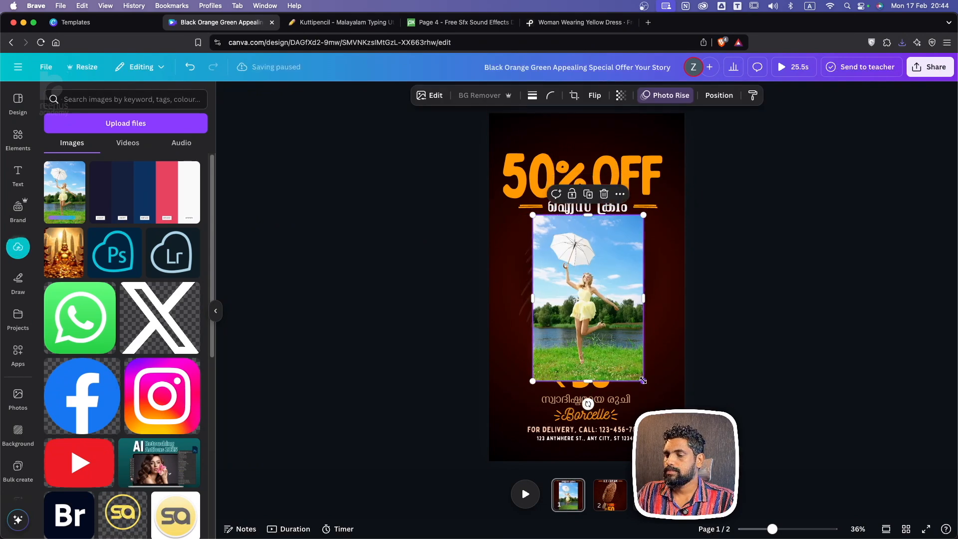
{"action": "left_click_drag", "start_coordinate": [643, 380], "coordinate": [684, 441]}
{"action": "mouse_move", "coordinate": [614, 320]}
{"action": "left_mouse_down"}
{"action": "mouse_move", "coordinate": [600, 299]}
{"action": "mouse_move", "coordinate": [599, 318]}
{"action": "left_mouse_up"}
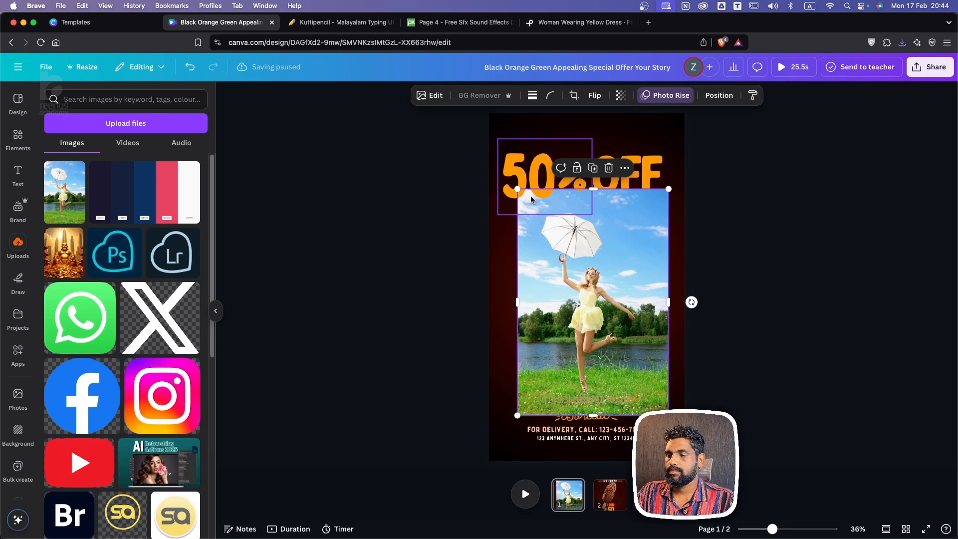
{"action": "left_click_drag", "start_coordinate": [517, 188], "coordinate": [506, 172]}
{"action": "left_click_drag", "start_coordinate": [620, 228], "coordinate": [630, 228]}
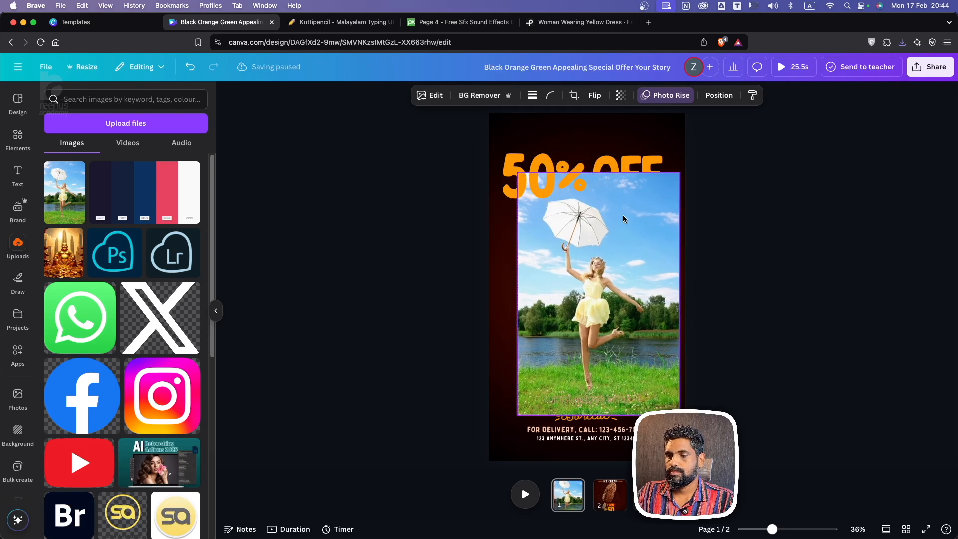
Remove the photo's background with BG Remover and reposition and enlarge the cut-out woman.
{"action": "left_click", "coordinate": [433, 95]}
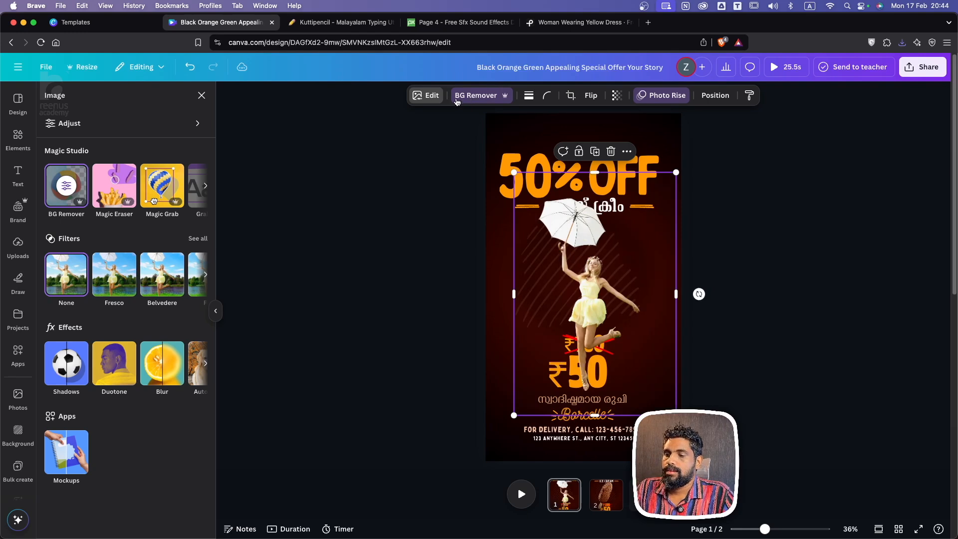
{"action": "left_click_drag", "start_coordinate": [573, 270], "coordinate": [539, 251]}
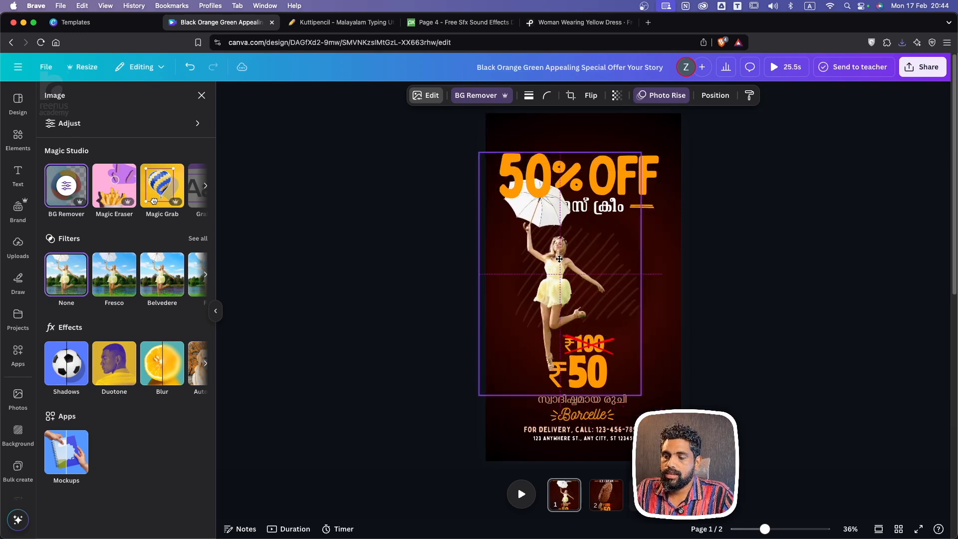
{"action": "left_click_drag", "start_coordinate": [641, 395], "coordinate": [657, 404]}
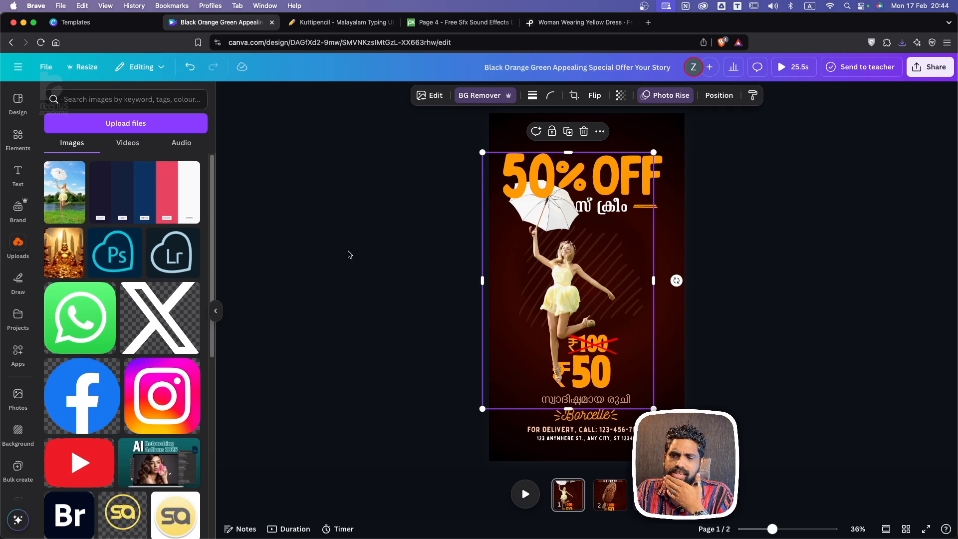
Add the Happy Valentine's Day template to the story as a new page.
{"action": "left_click", "coordinate": [16, 99]}
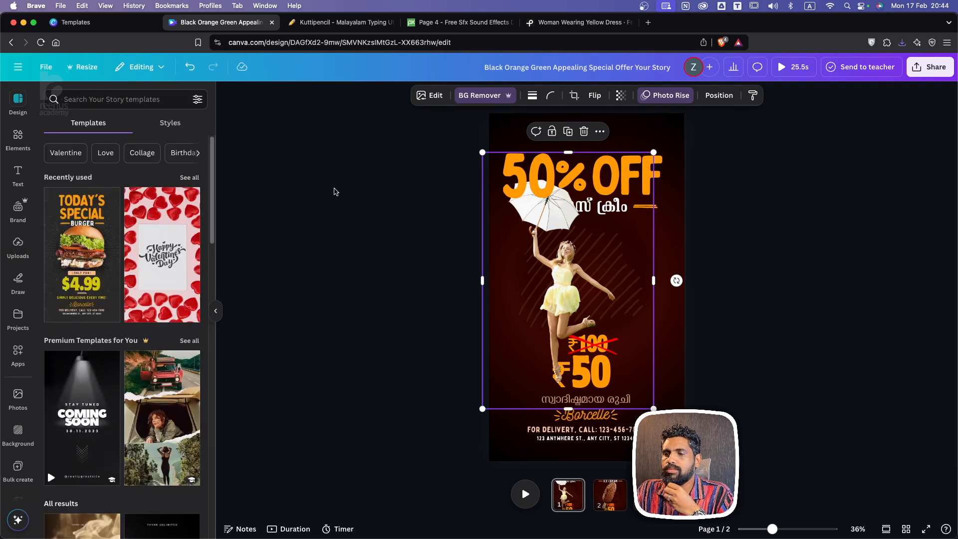
{"action": "left_click", "coordinate": [18, 67]}
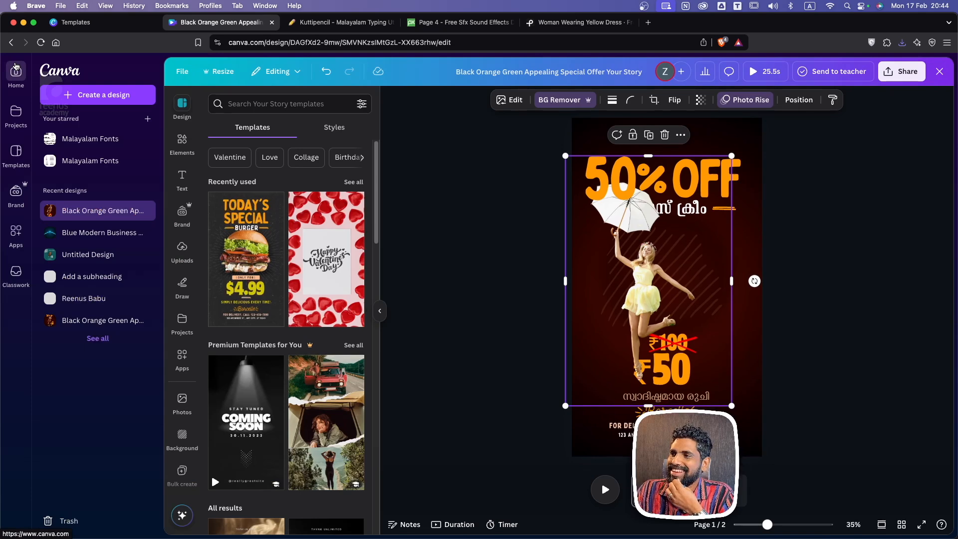
{"action": "left_click", "coordinate": [342, 211]}
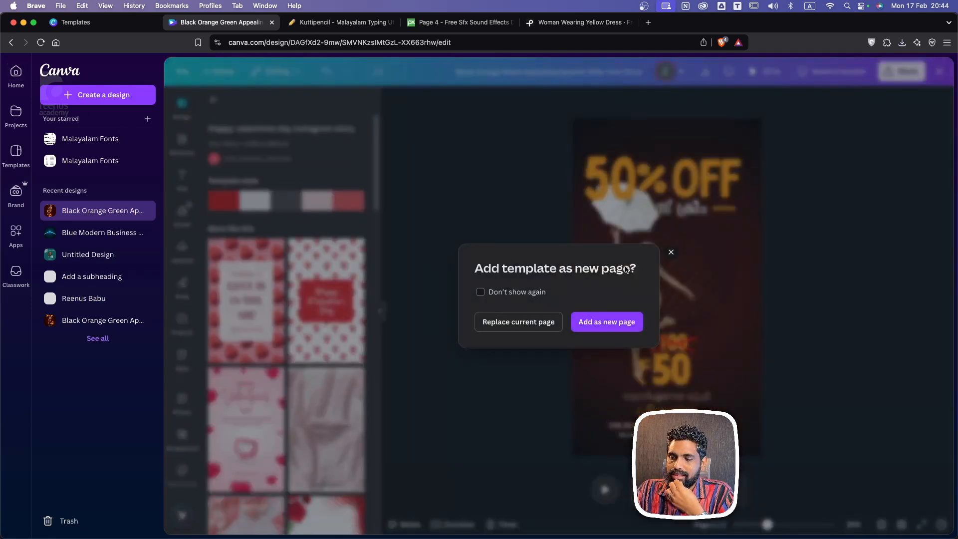
{"action": "left_click", "coordinate": [609, 331]}
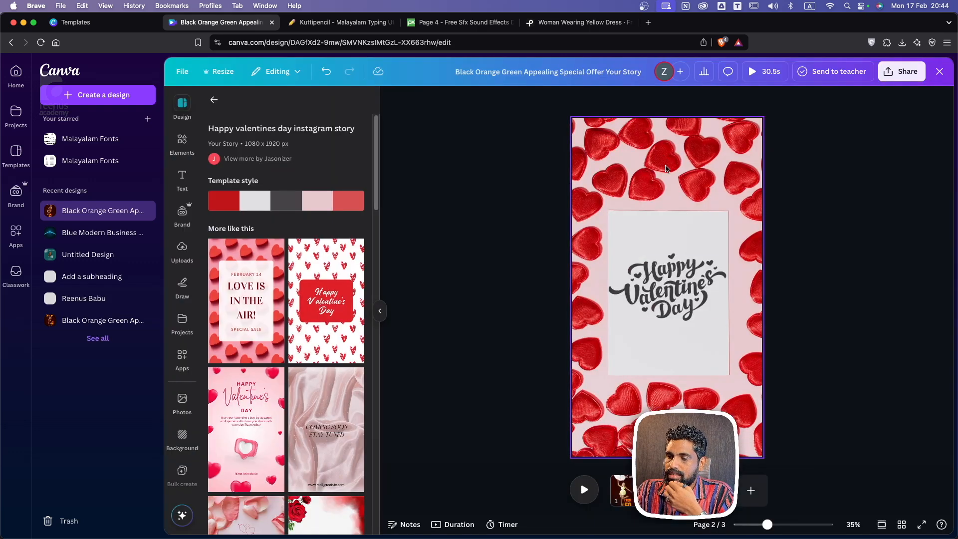
{"action": "left_click", "coordinate": [698, 185]}
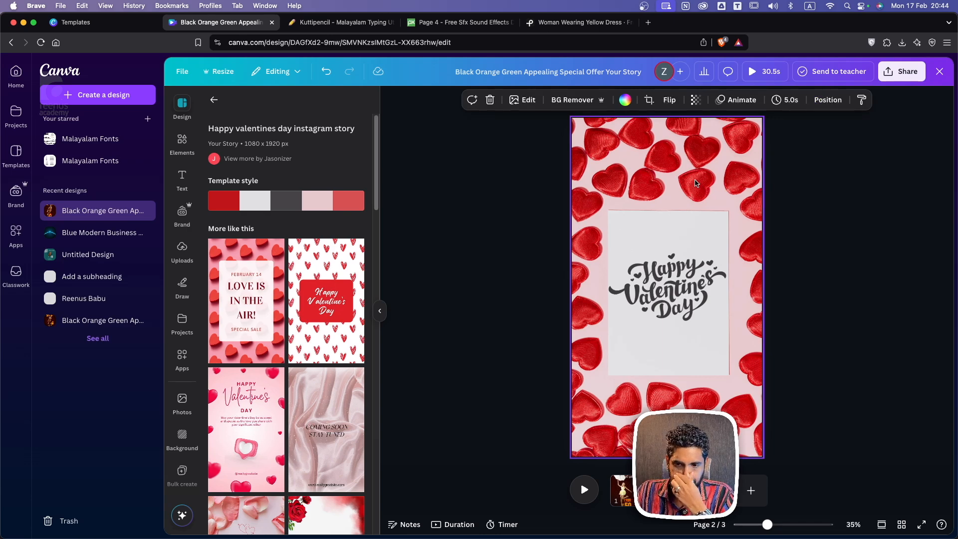
{"action": "left_click", "coordinate": [854, 280]}
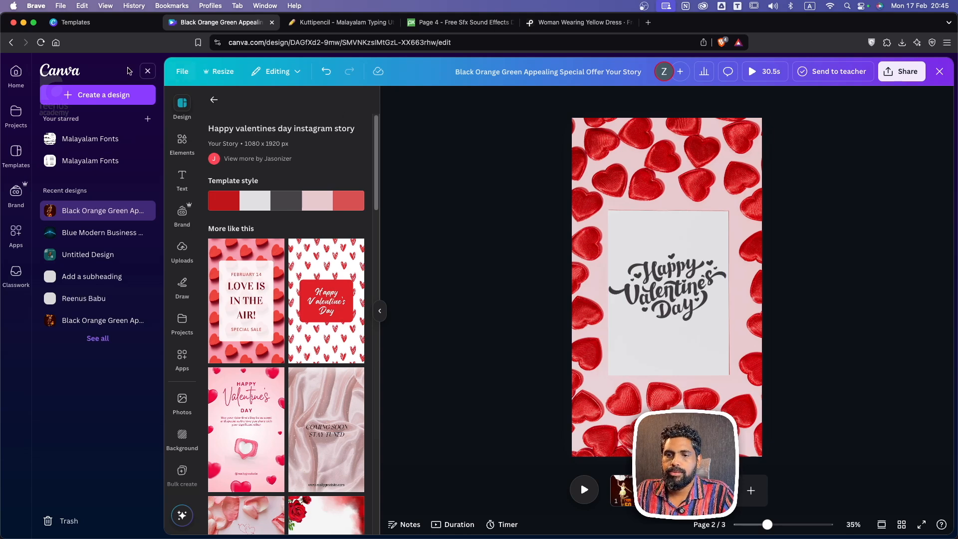
Leave the editor and return to the Canva Projects page.
{"action": "left_click", "coordinate": [11, 42]}
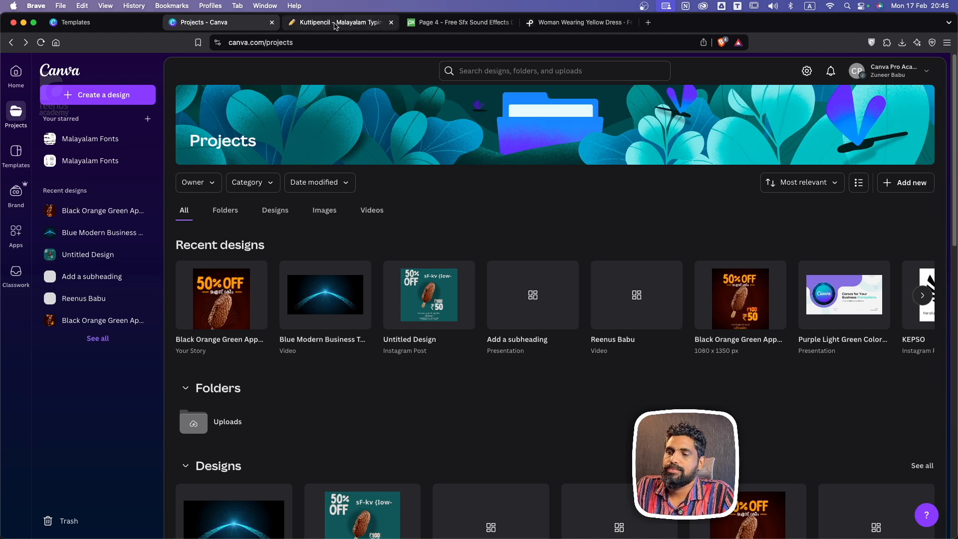
{"action": "mouse_move", "coordinate": [335, 27]}
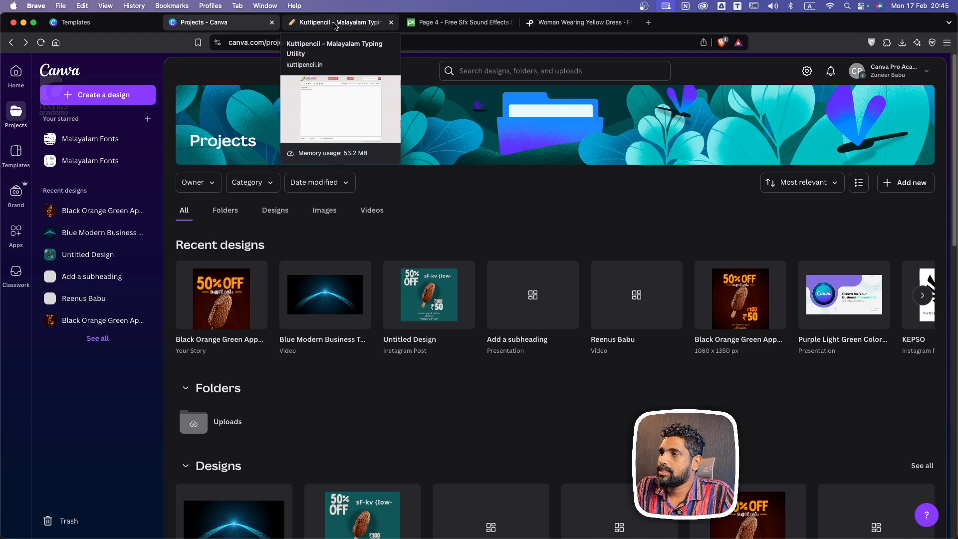
{"action": "left_click", "coordinate": [335, 25]}
{"action": "left_click", "coordinate": [227, 23]}
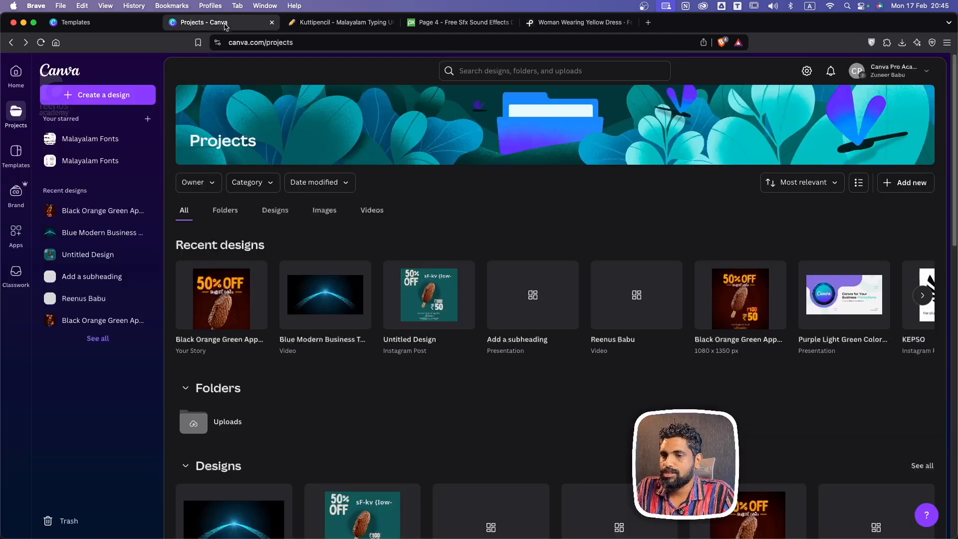